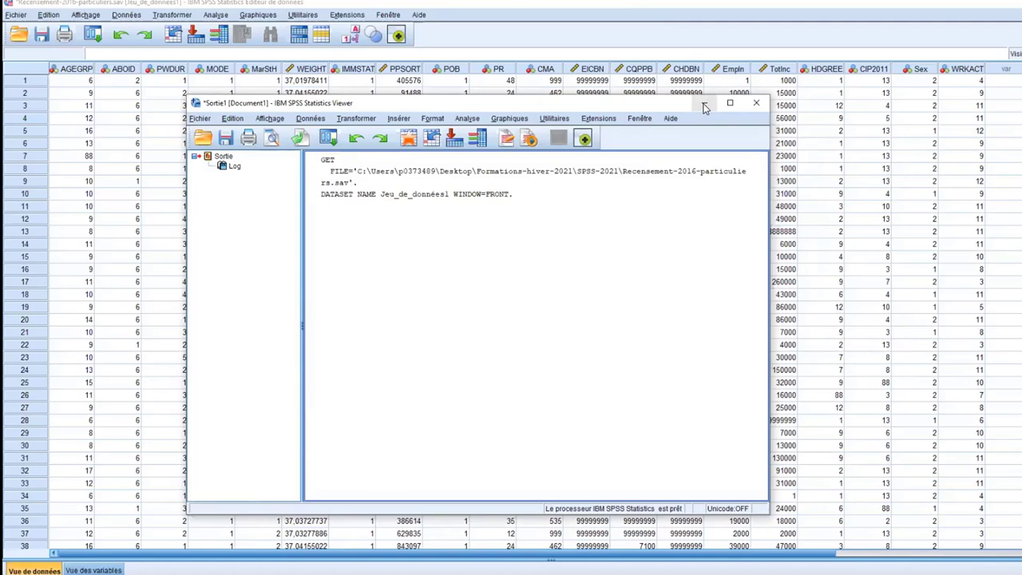
Step: Minimize the output viewer window to return to the data editor
click(705, 104)
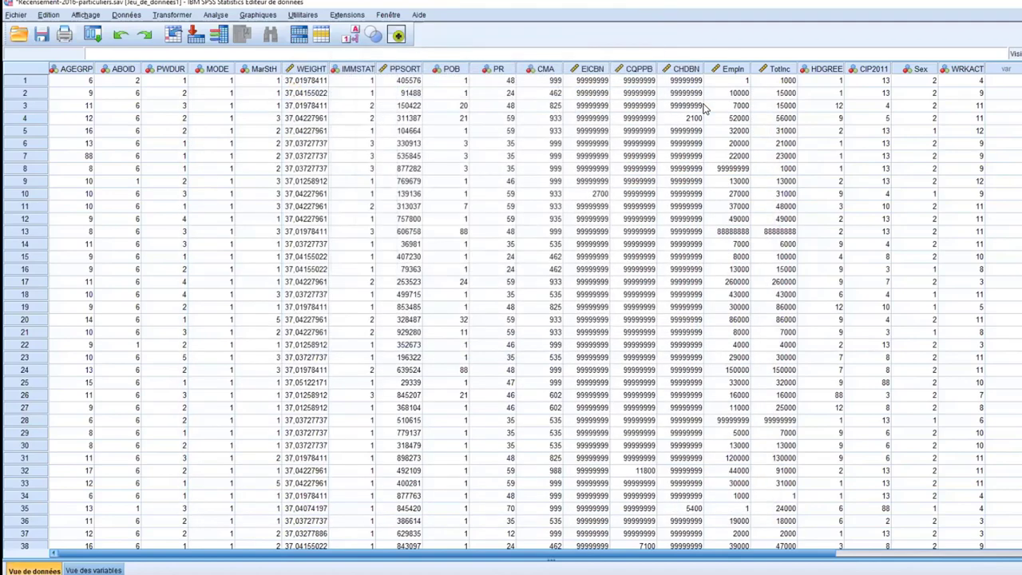
mouse_move(705, 75)
click(16, 18)
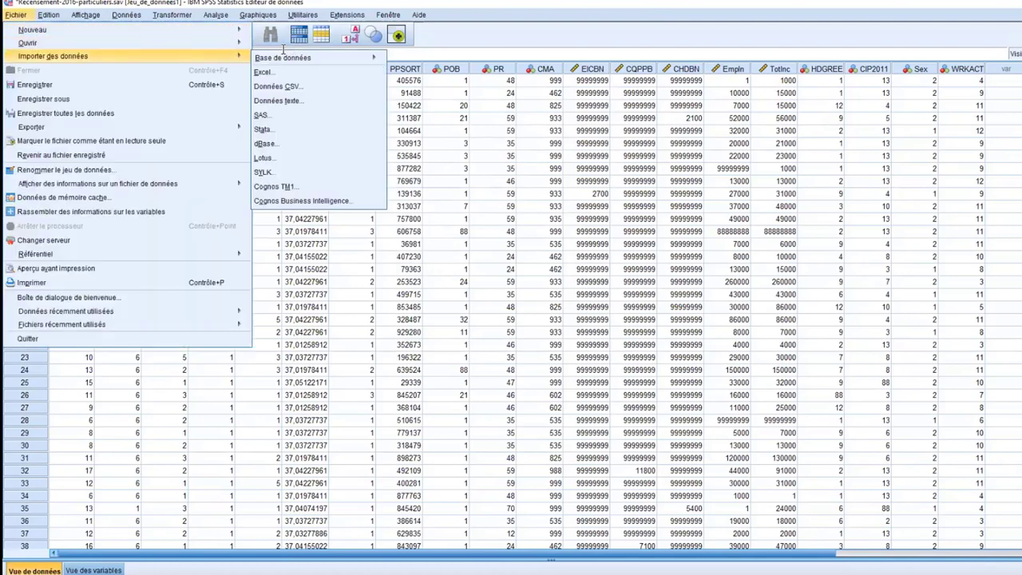
mouse_move(228, 47)
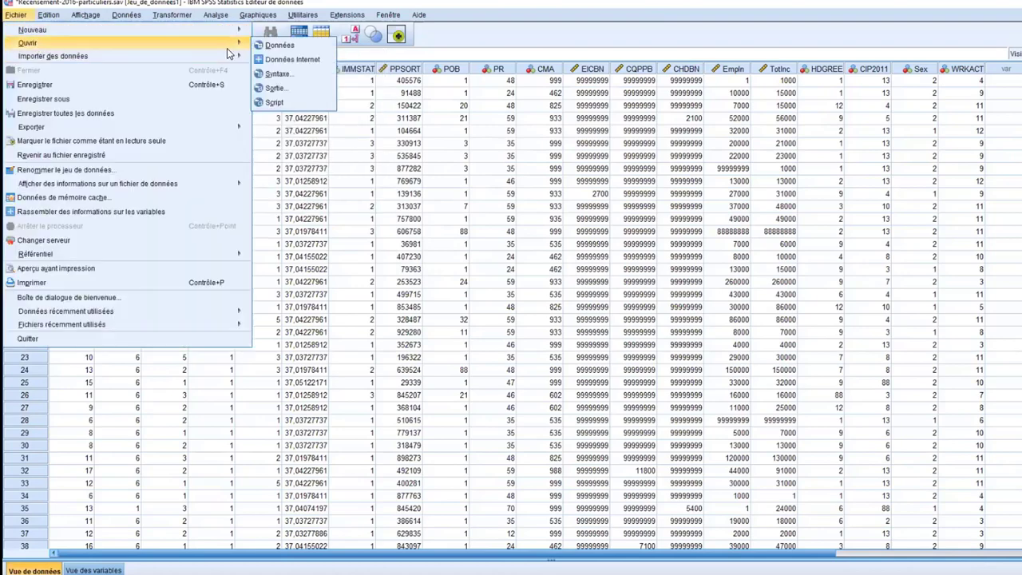
click(294, 75)
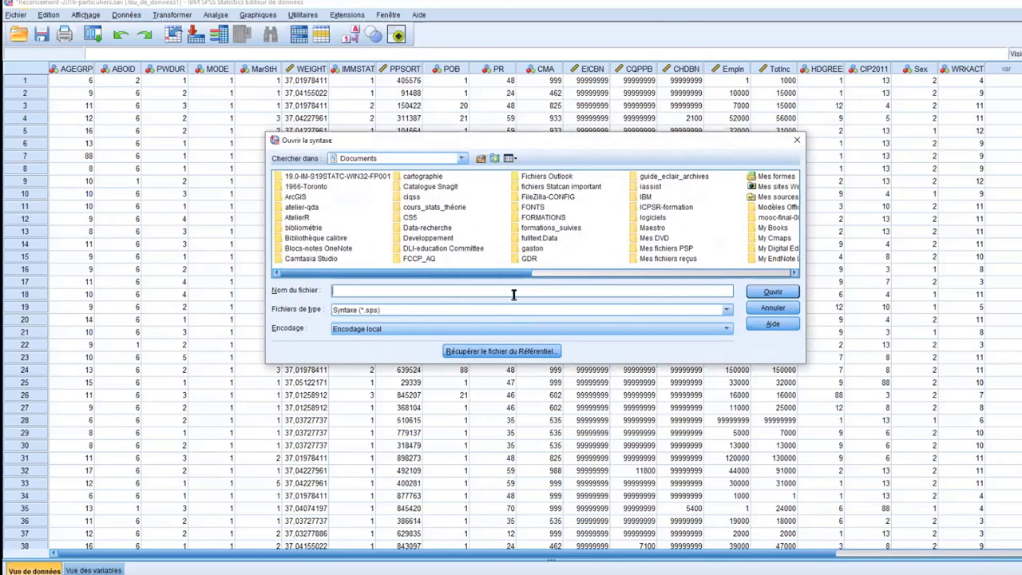
text(test)
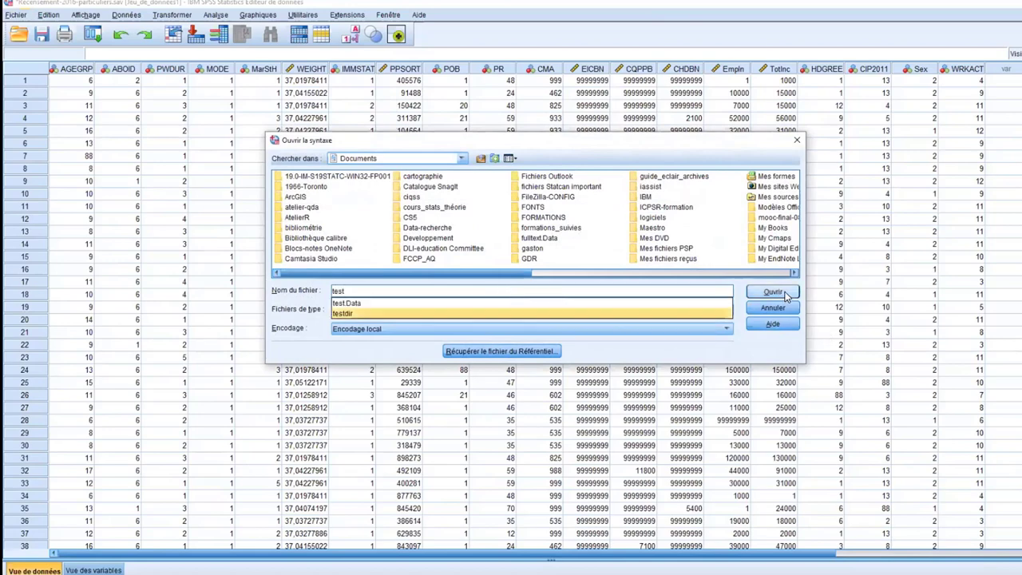
click(784, 293)
click(536, 272)
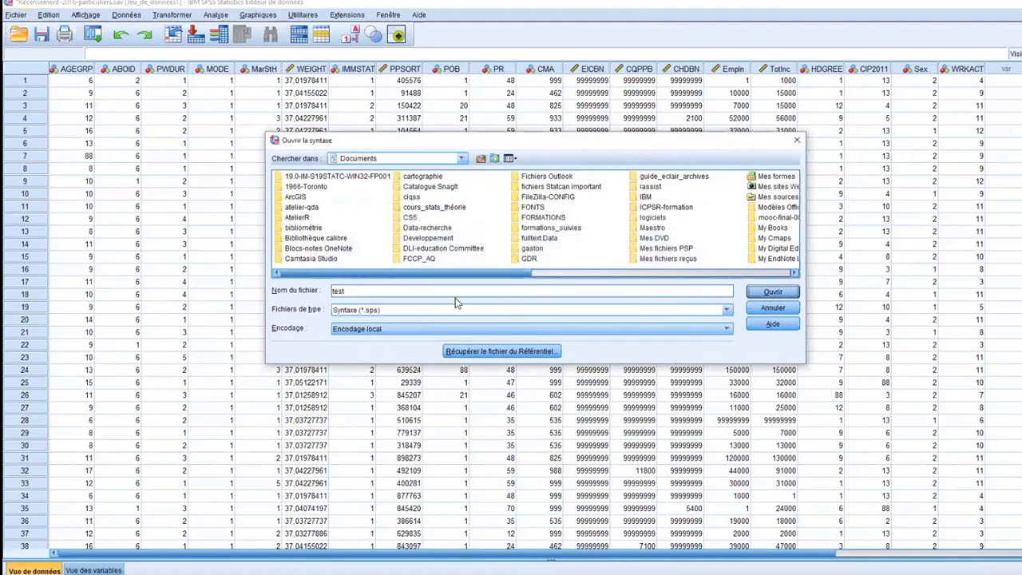
click(772, 308)
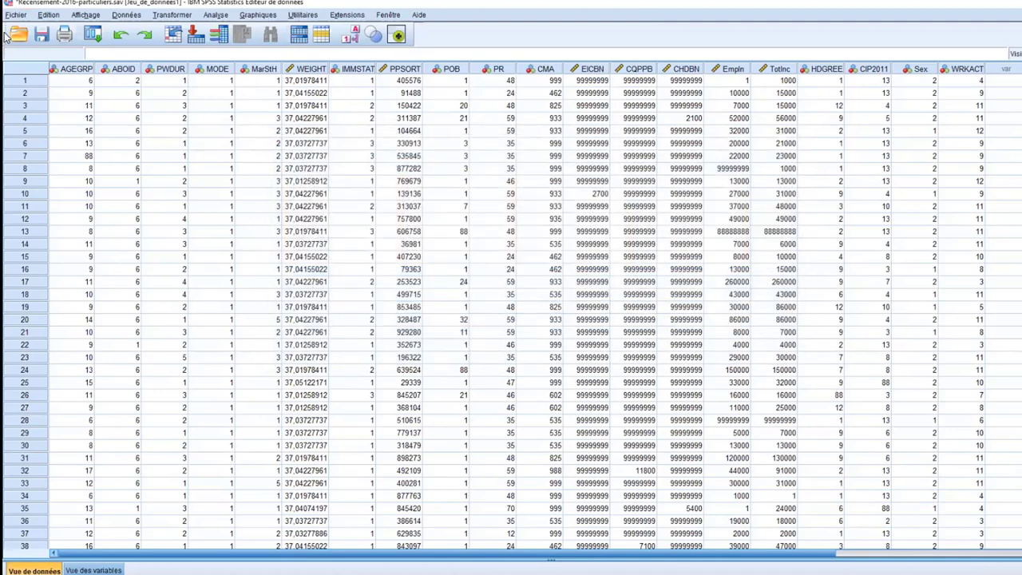
Step: Create a new, empty syntax file from the data editor
click(15, 18)
mouse_move(32, 30)
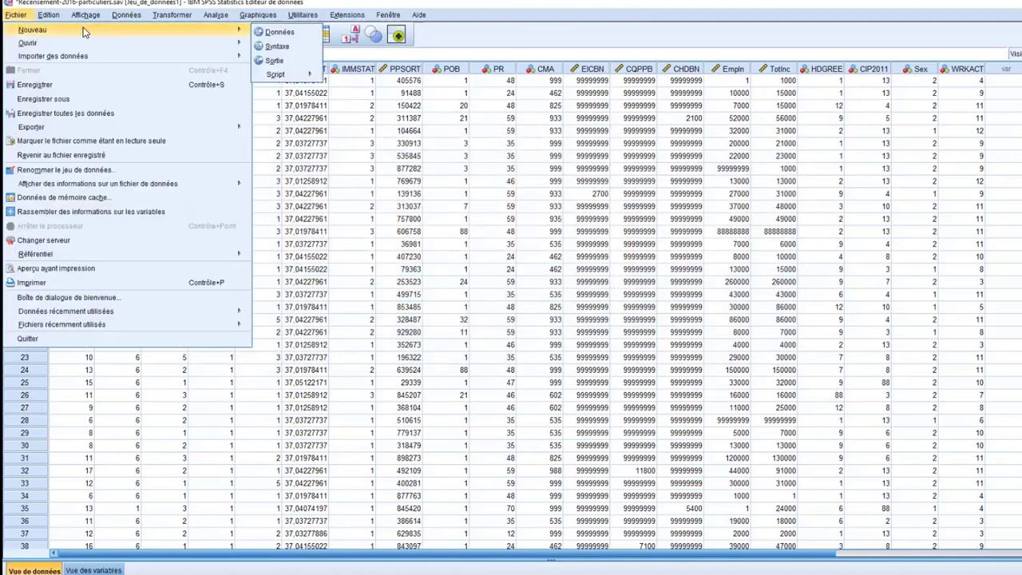
click(280, 46)
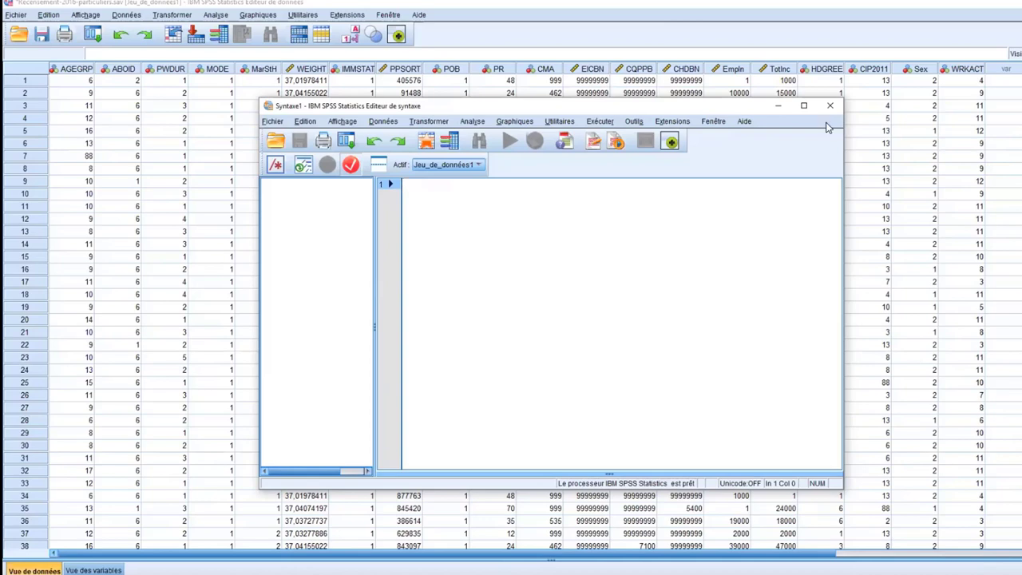
Step: Set up a Frequencies analysis of the immigrant status variable IMMSTAT and paste its command into the syntax editor
click(216, 16)
mouse_move(232, 46)
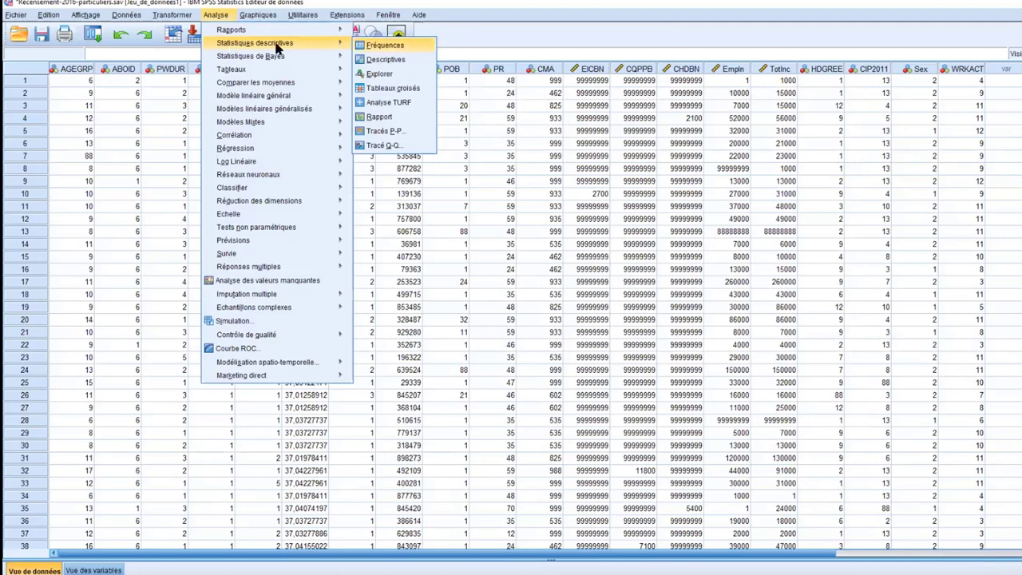
click(385, 44)
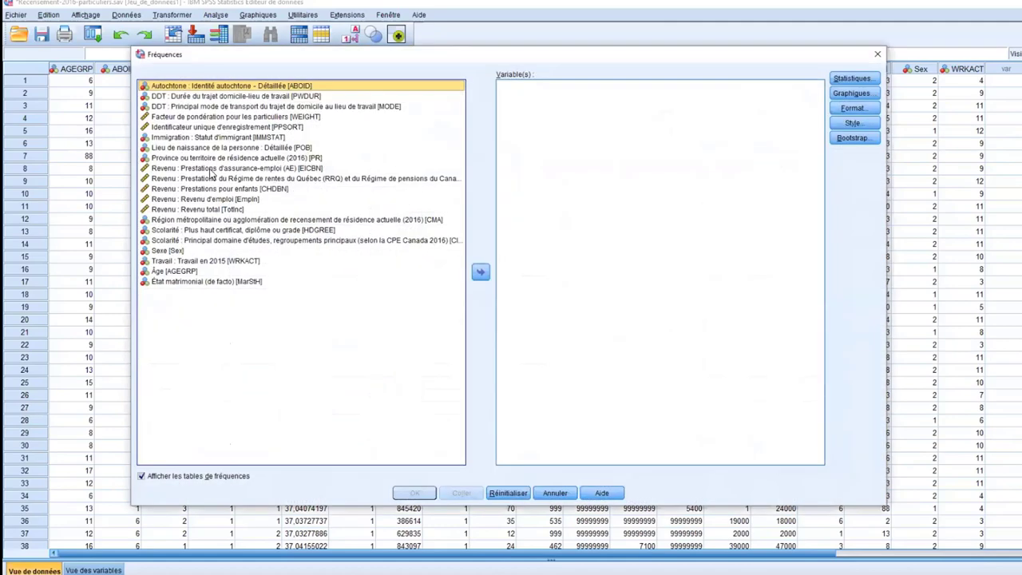
click(210, 139)
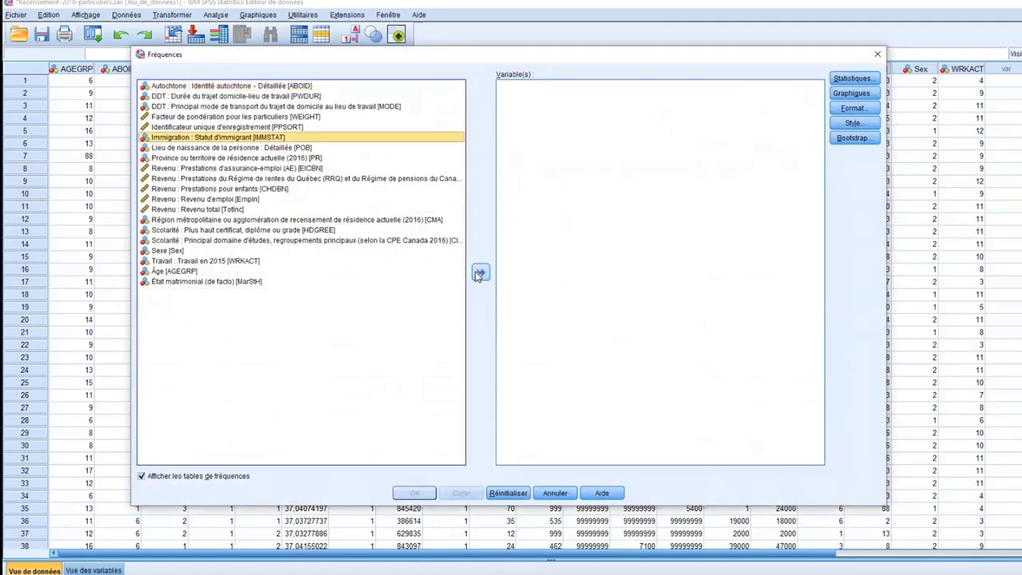
click(479, 272)
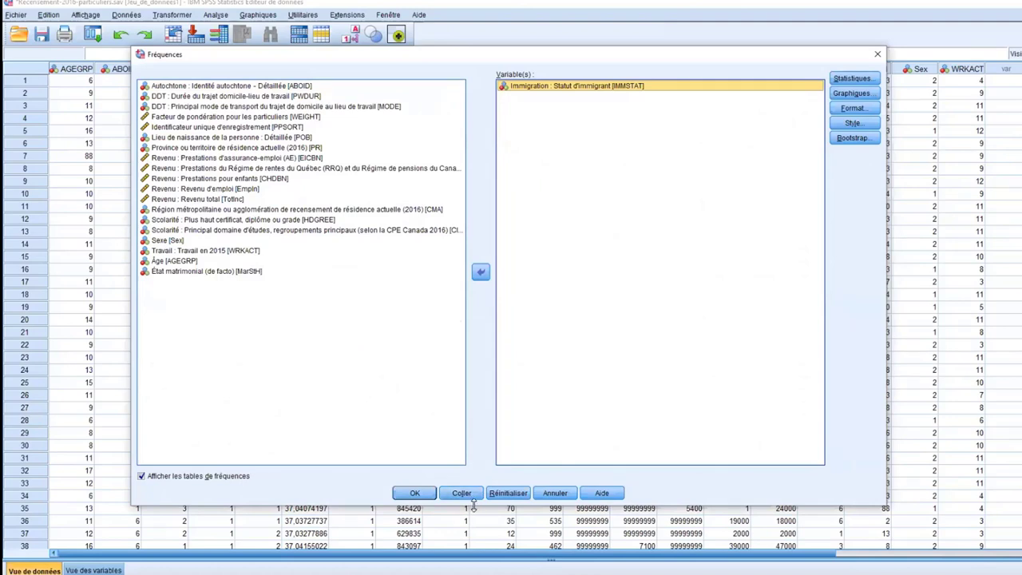
drag(490, 317, 490, 315)
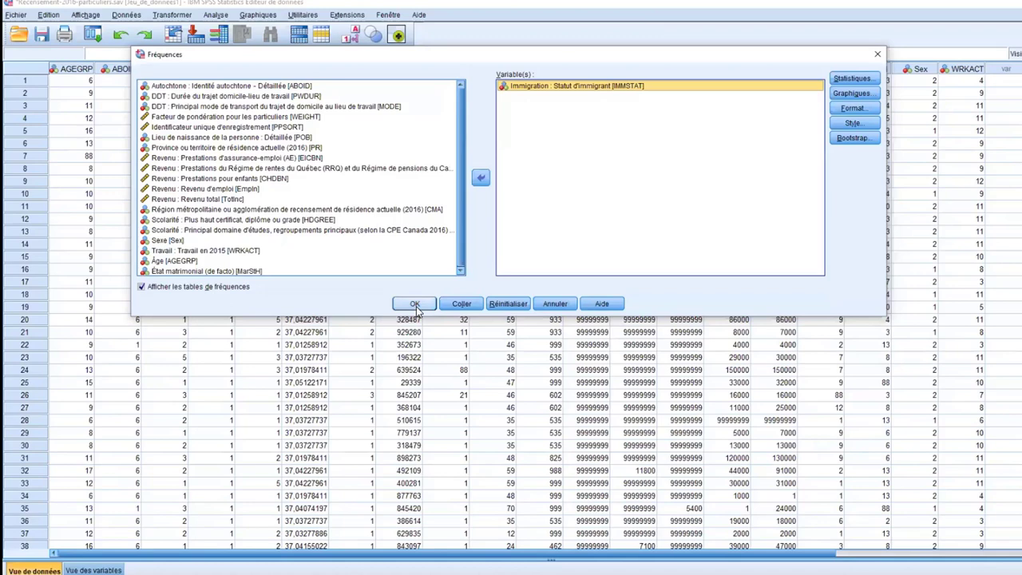
click(461, 307)
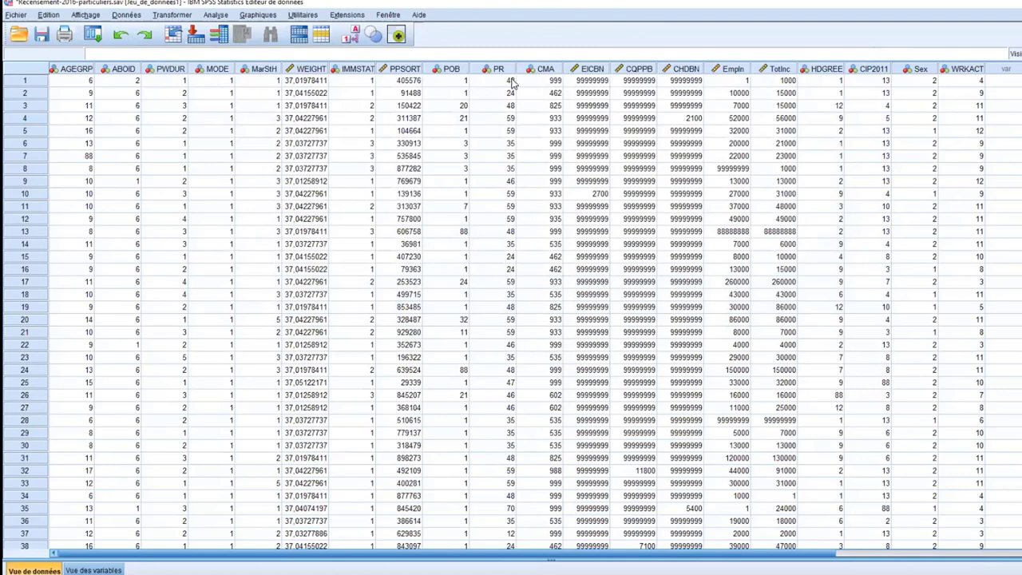
mouse_move(515, 48)
click(633, 43)
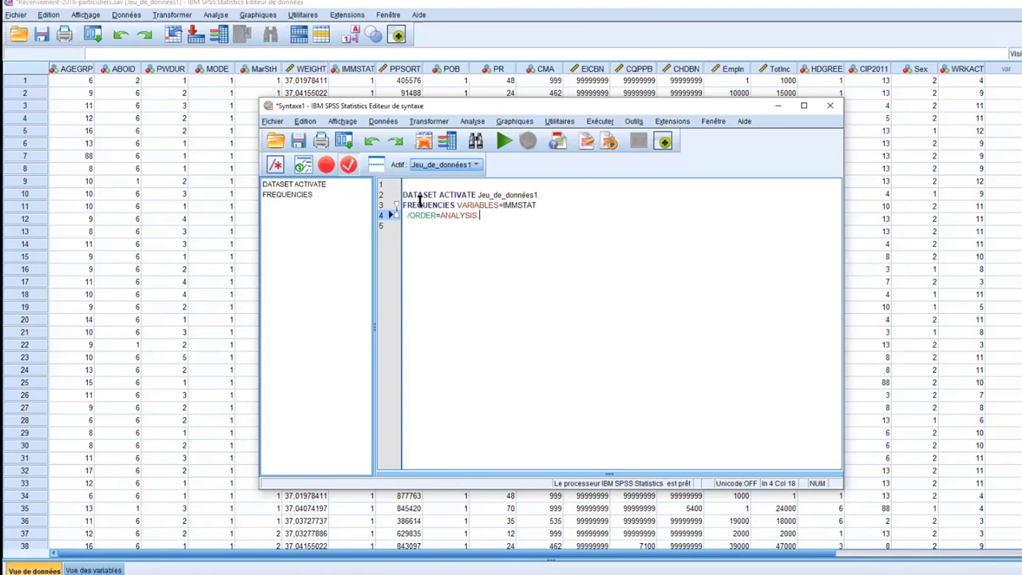
Step: Try adding the variables SEX and AGE after IMMSTAT in the FREQUENCIES command, and remove them again
drag(403, 205, 535, 206)
click(556, 206)
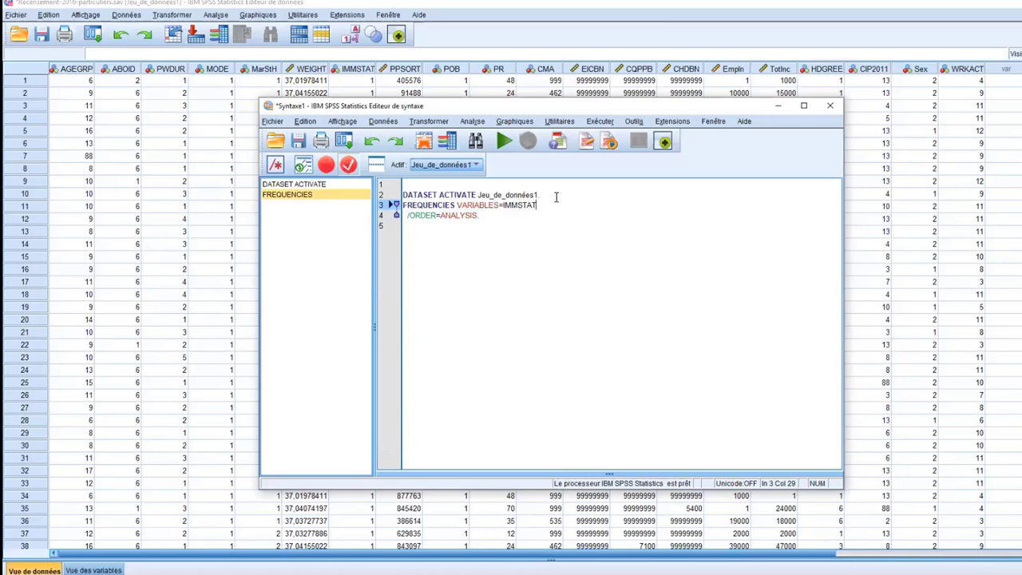
text(SE)
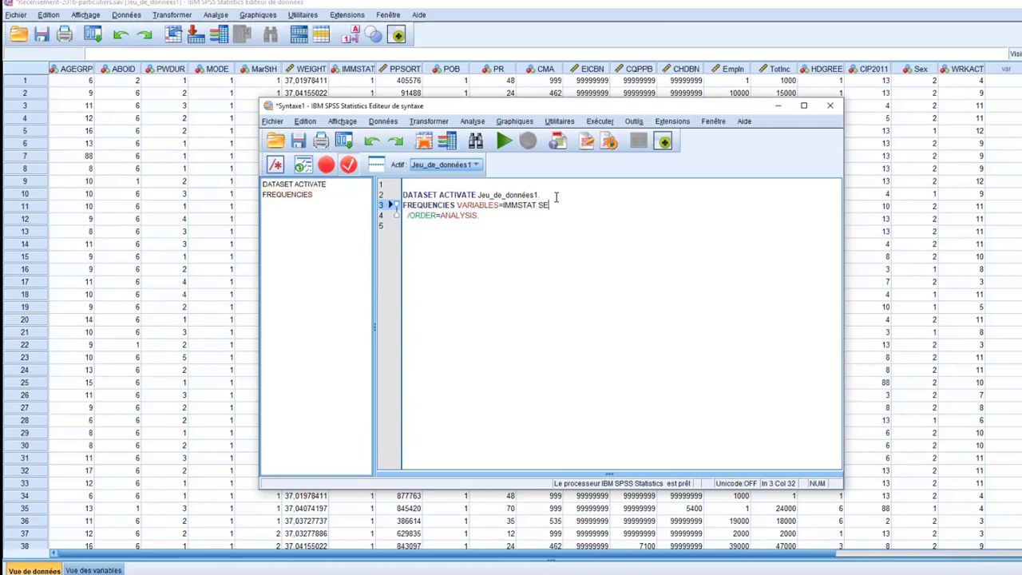
text(X AGE)
drag(592, 208, 535, 206)
key(BackSpace)
Step: Run the DATASET ACTIVATE and FREQUENCIES commands for IMMSTAT as a selection in the syntax editor
drag(520, 217, 402, 194)
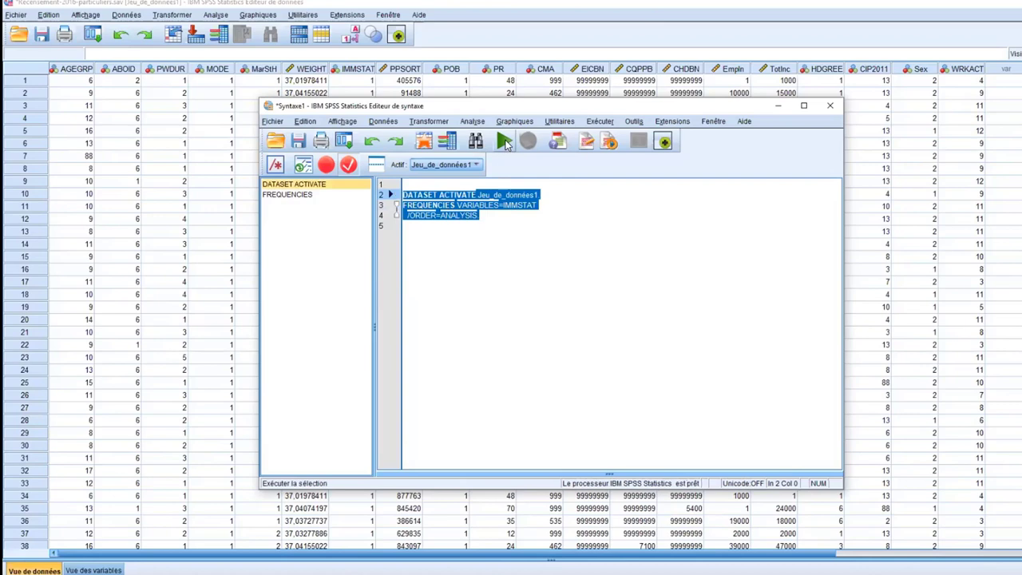
click(504, 141)
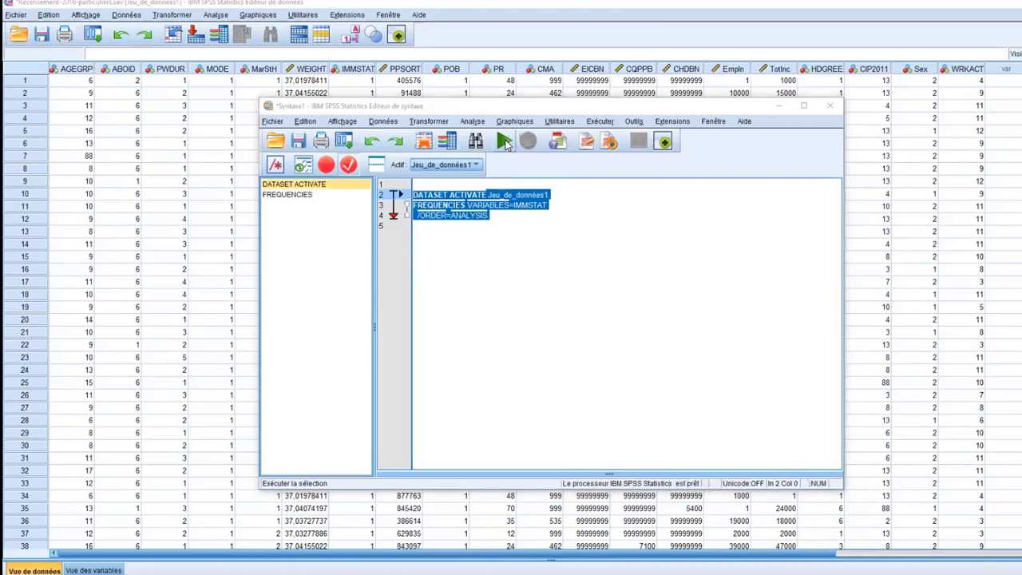
mouse_move(423, 60)
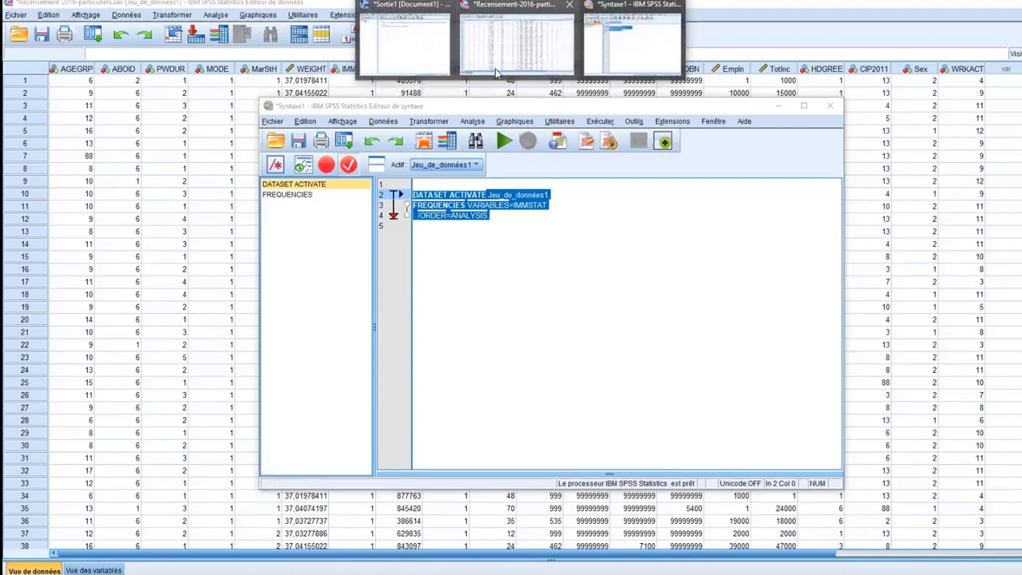
click(593, 221)
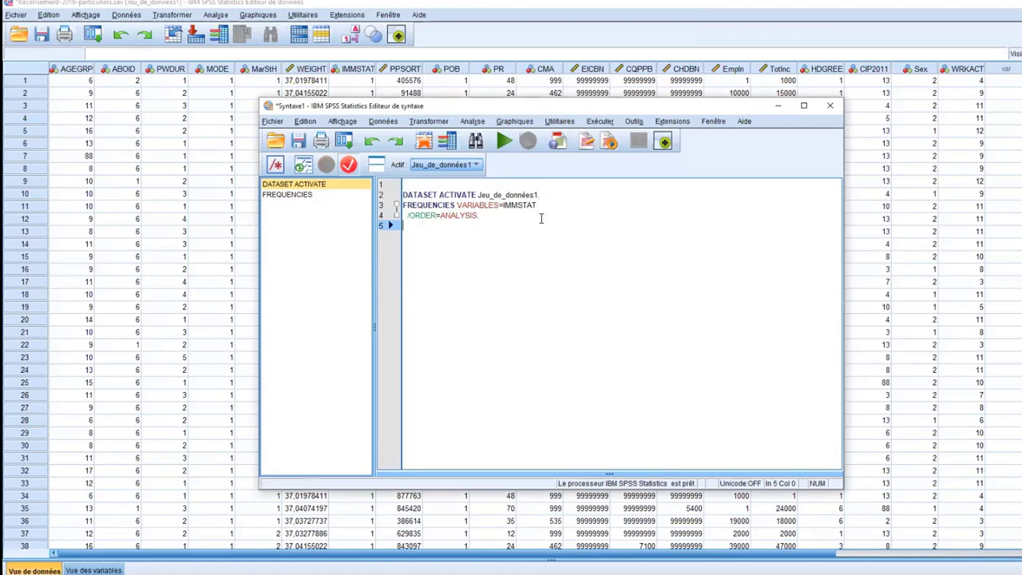
click(515, 219)
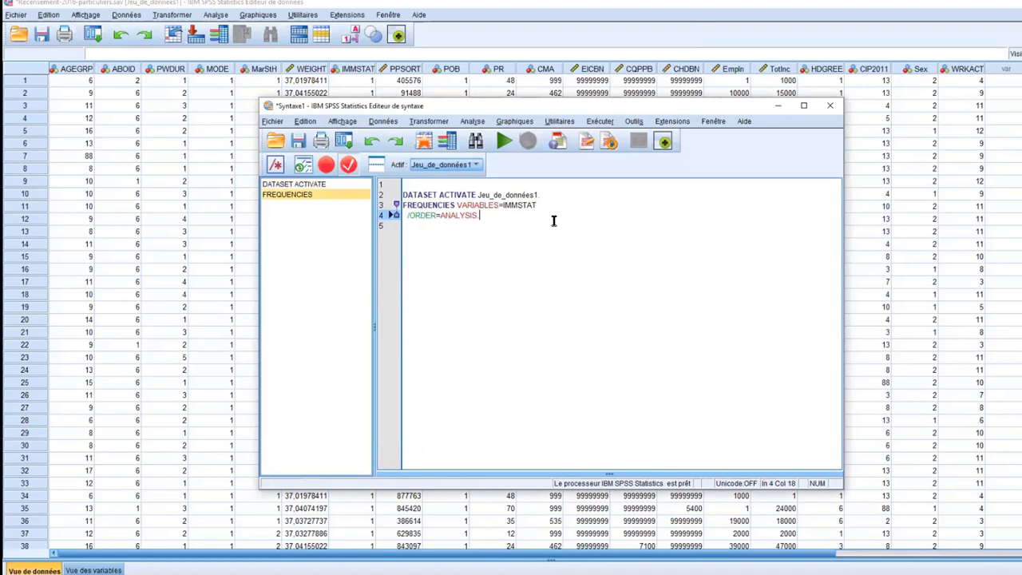
click(275, 121)
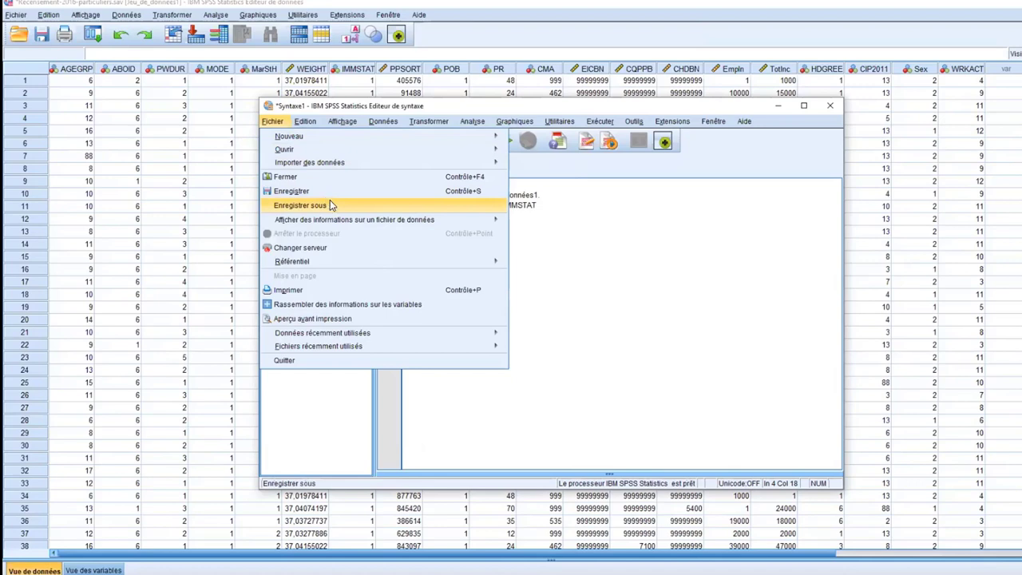
mouse_move(479, 220)
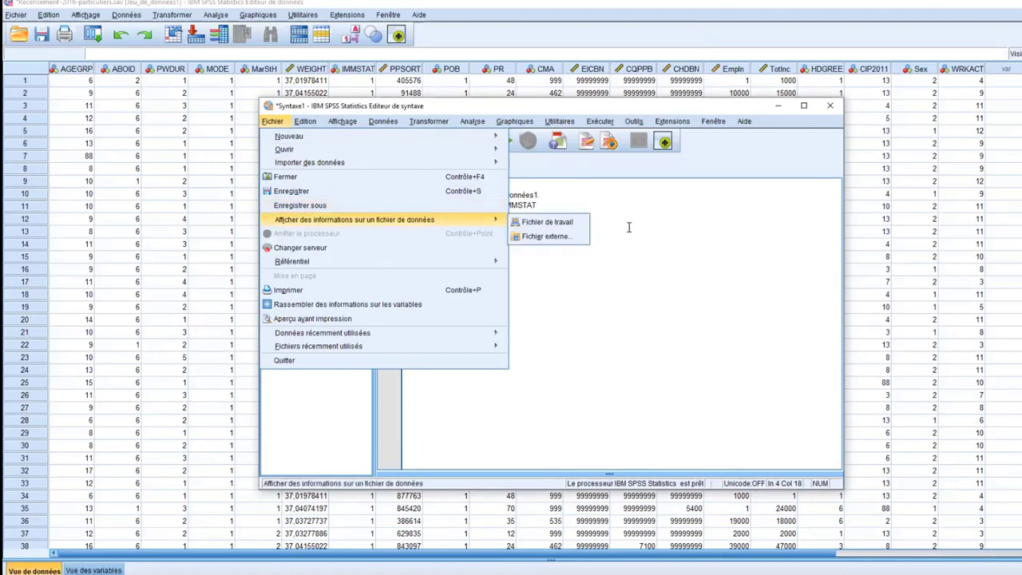
click(628, 227)
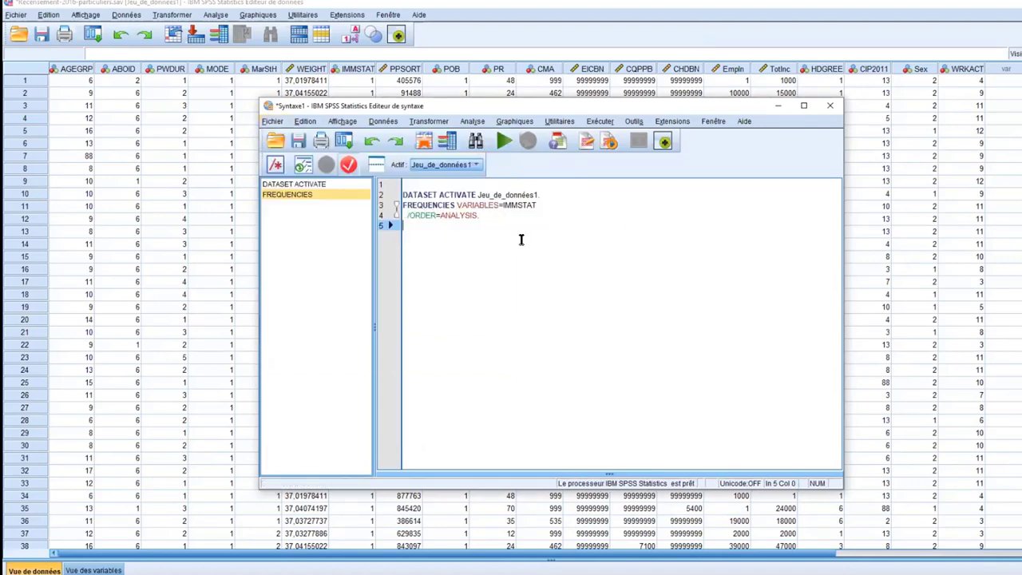
click(479, 214)
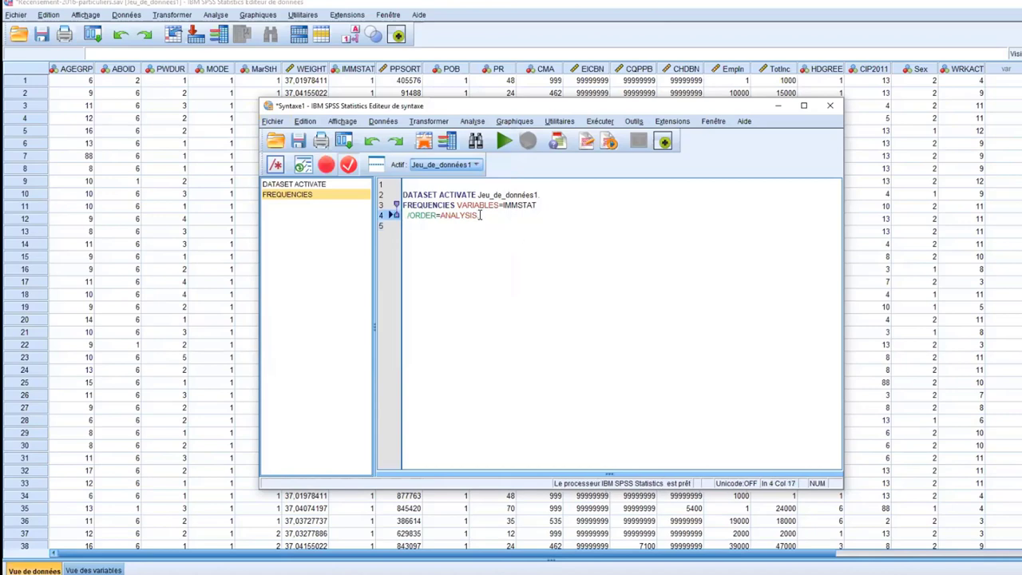
Step: Close the syntax editor without saving its contents
click(830, 105)
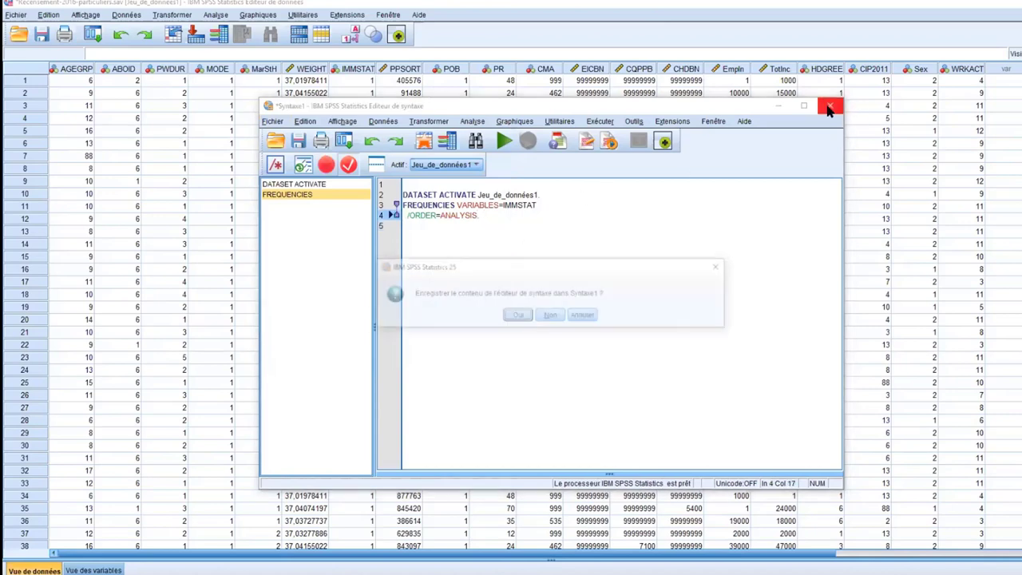
click(550, 316)
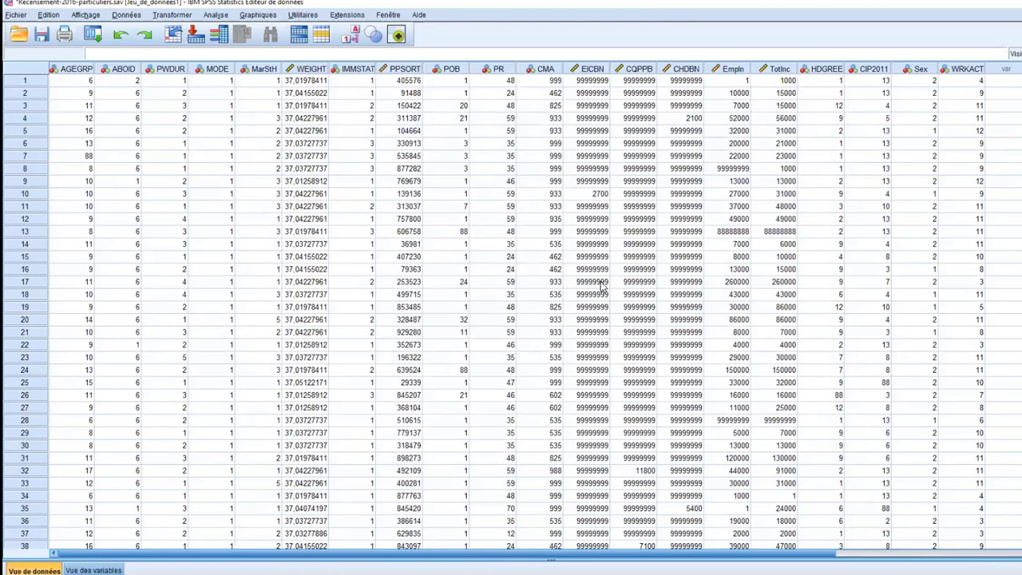
Step: Switch to the PowerPoint slideshow and advance past the syntax editor slide to the one about the SPSS environment
key(alt+Tab)
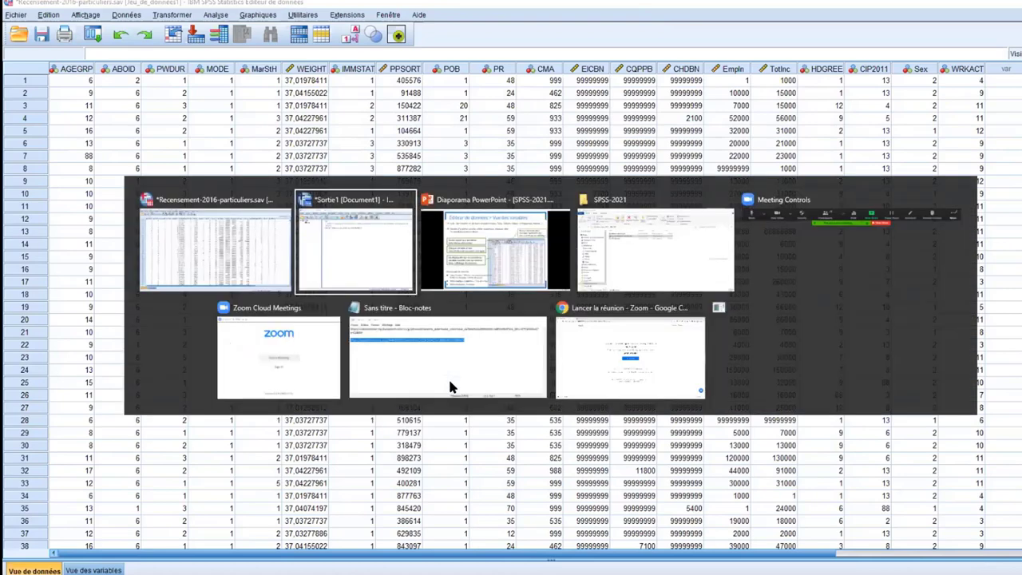
key(alt+Tab)
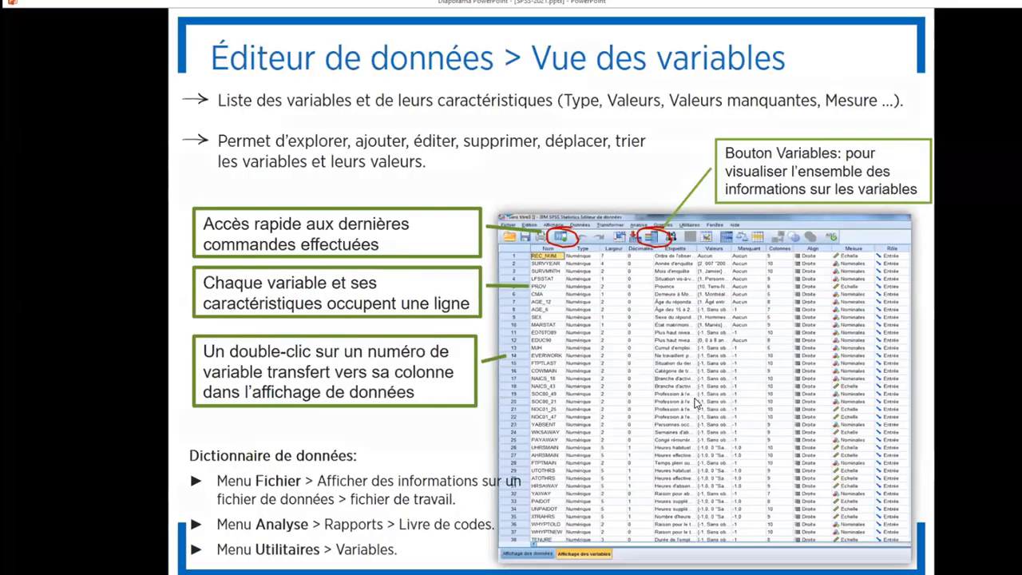
click(695, 403)
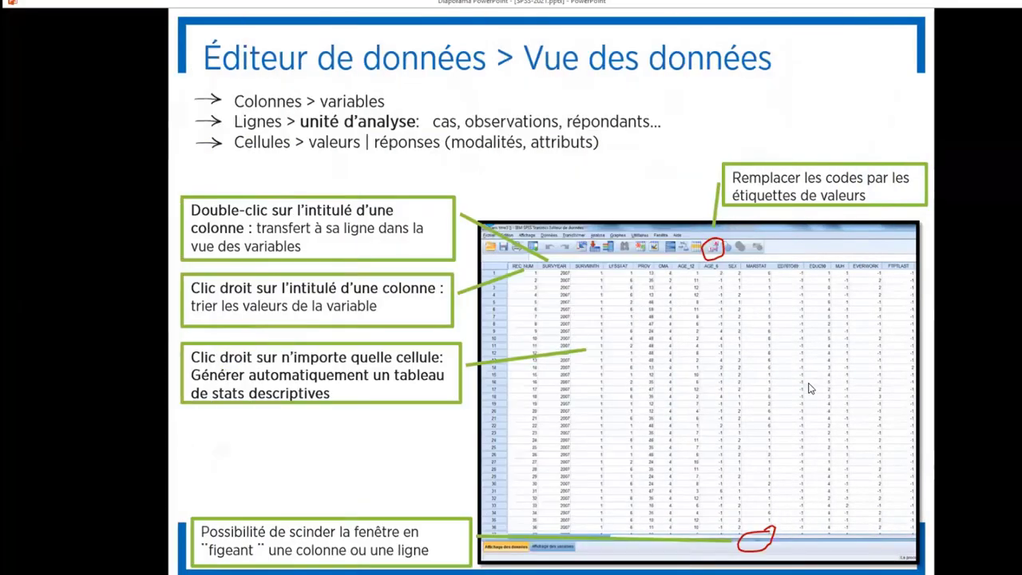
click(808, 388)
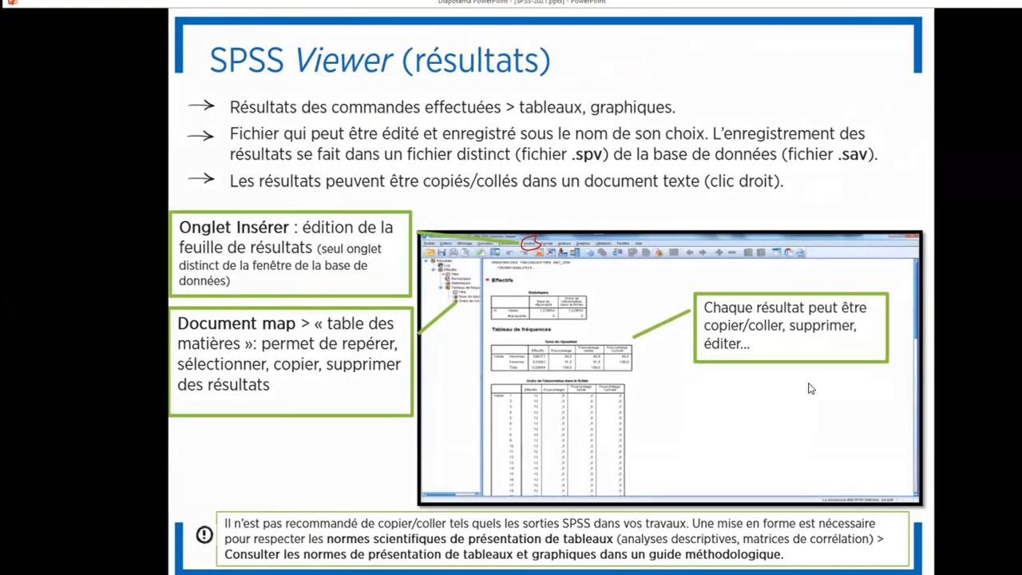
click(809, 388)
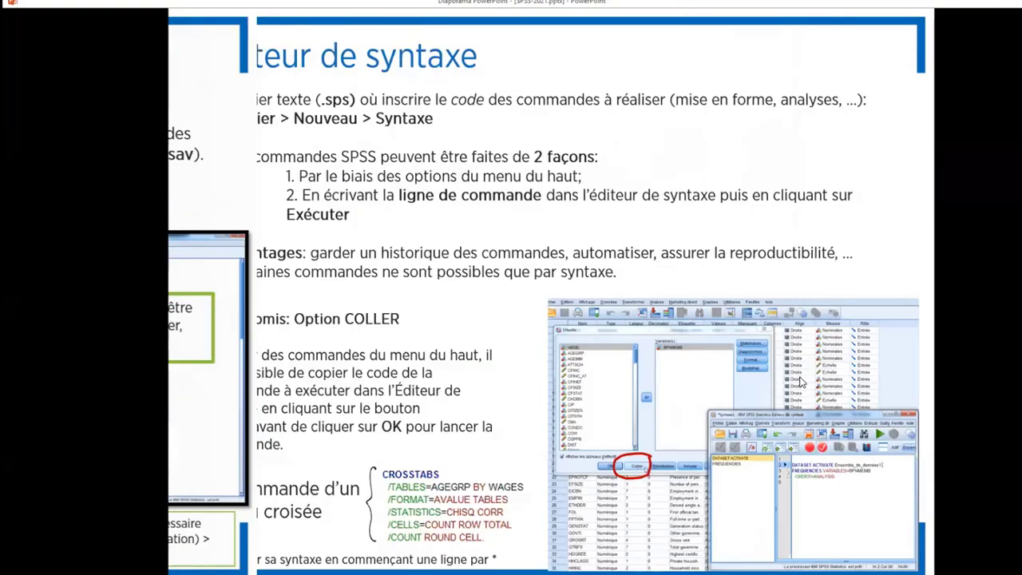
click(801, 387)
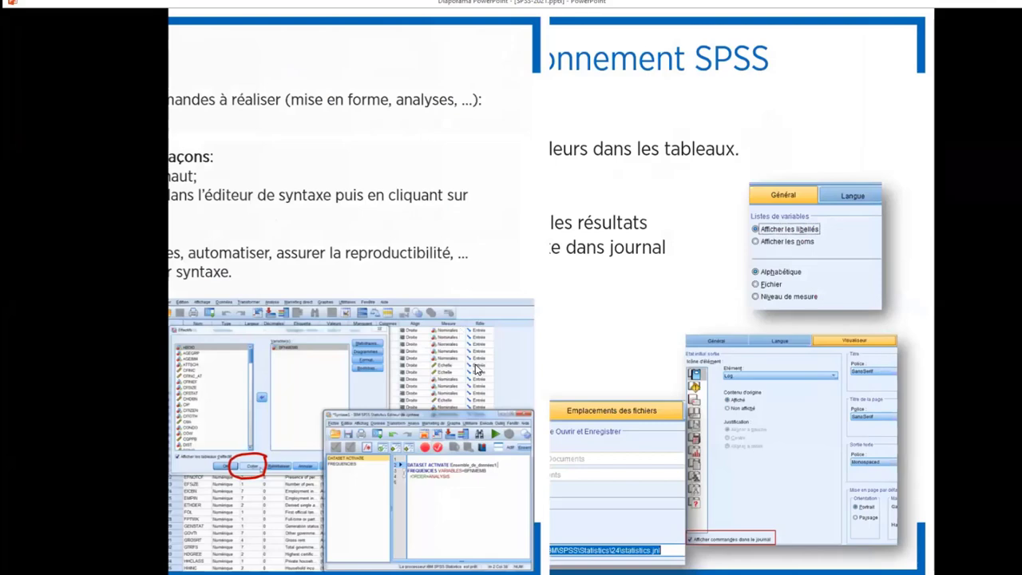
Step: Advance the slideshow past the printing and saving slide to the database creation slide, and switch to the SPSS data editor
click(827, 411)
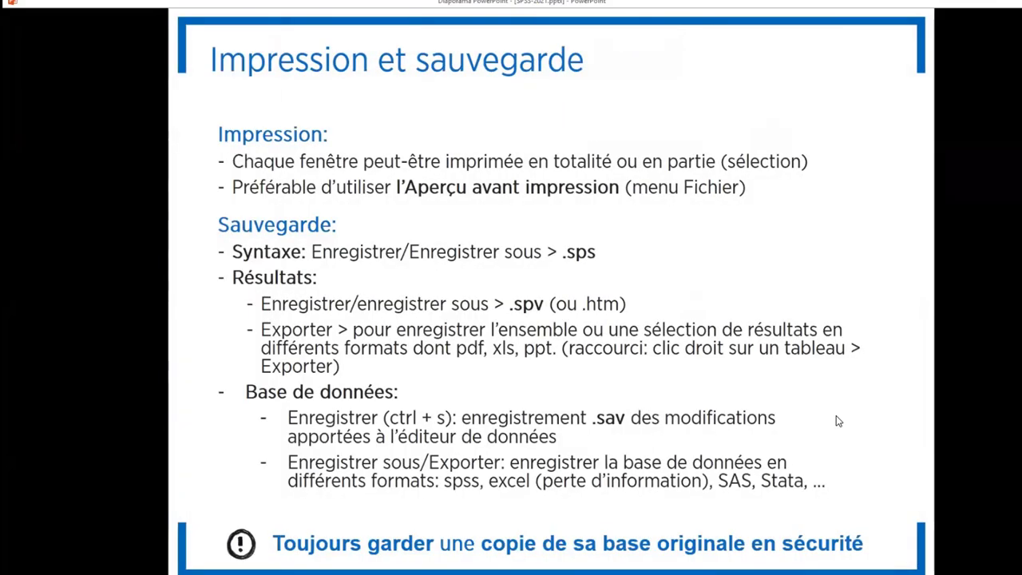
click(836, 415)
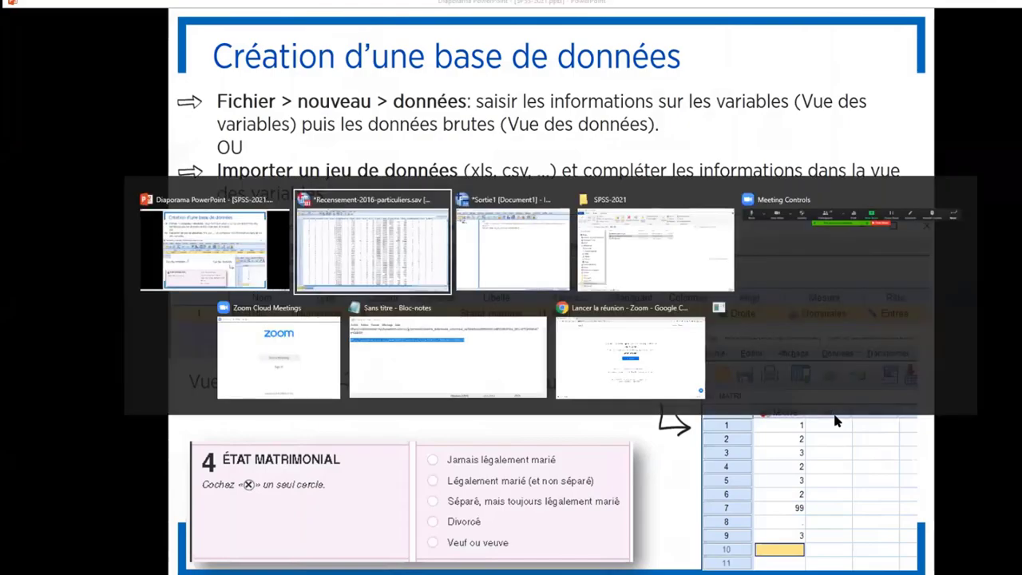
key(alt+Tab)
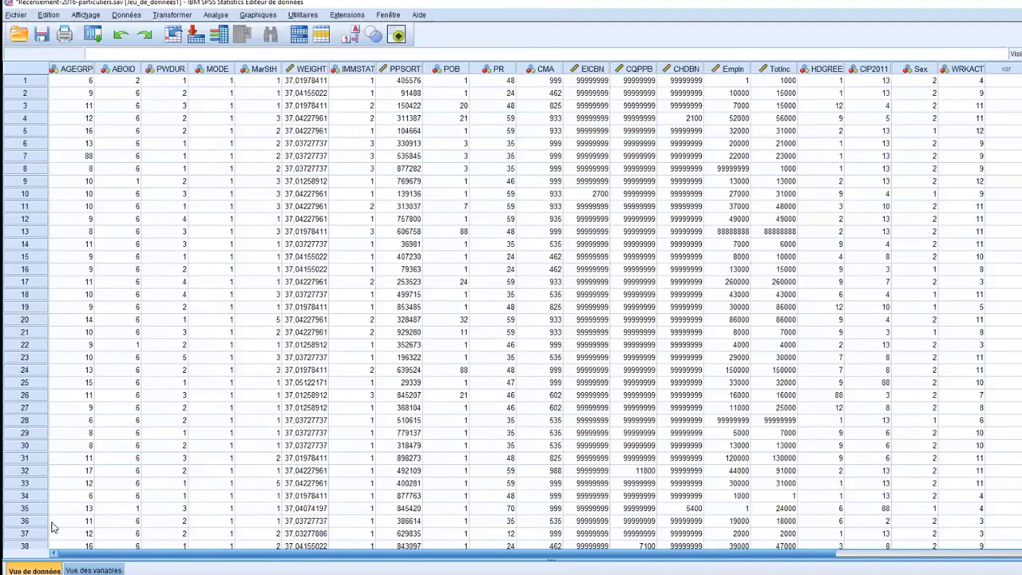
Step: View the census file's variable list, and create a new blank dataset shown in data view
click(83, 570)
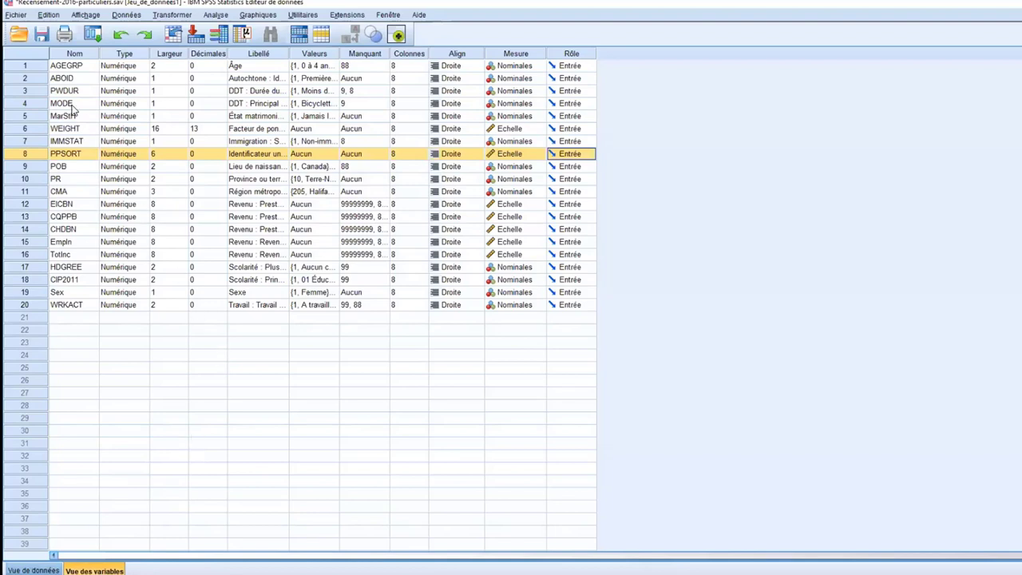
click(15, 15)
mouse_move(55, 37)
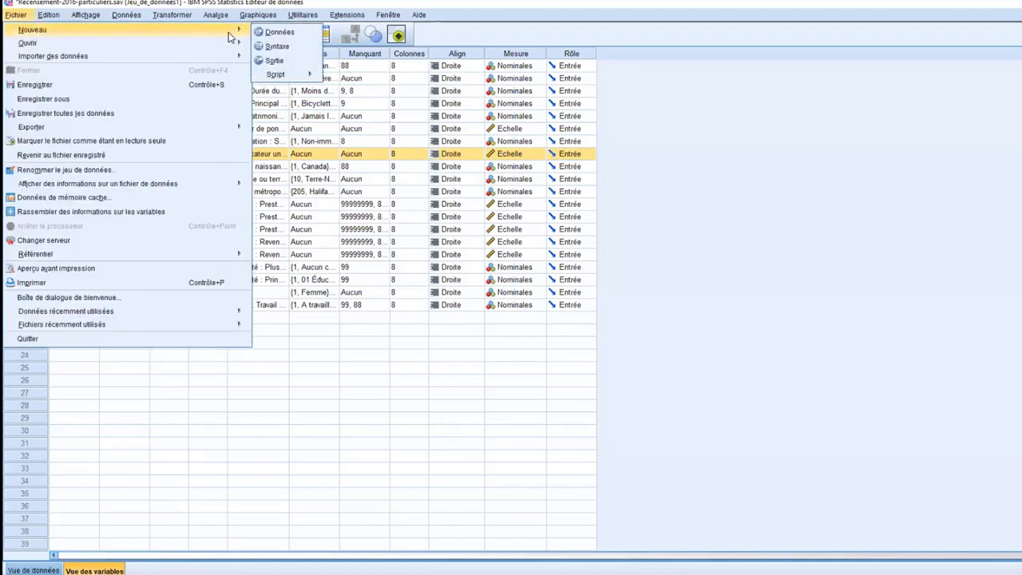
click(275, 33)
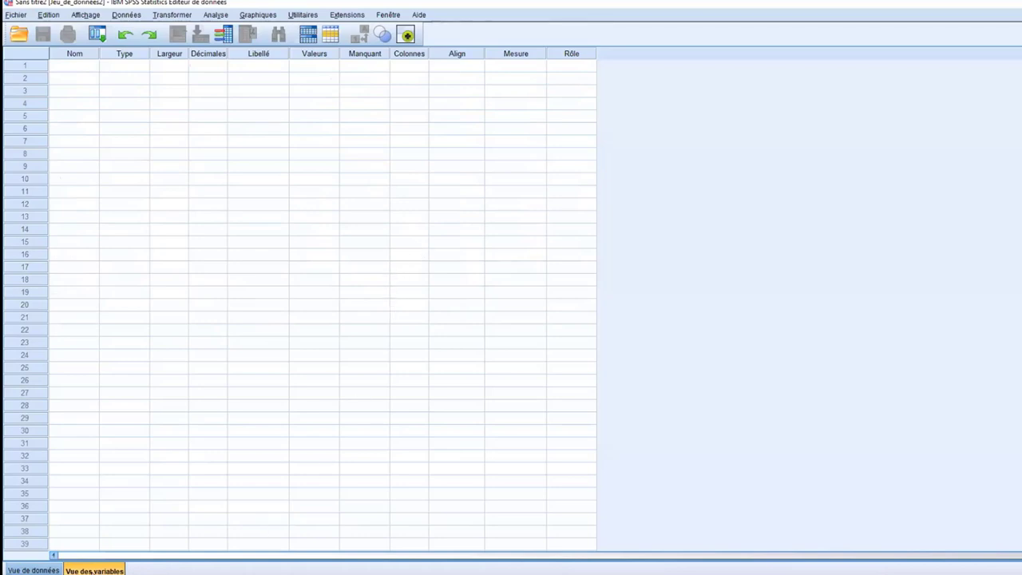
key(ctrl+t)
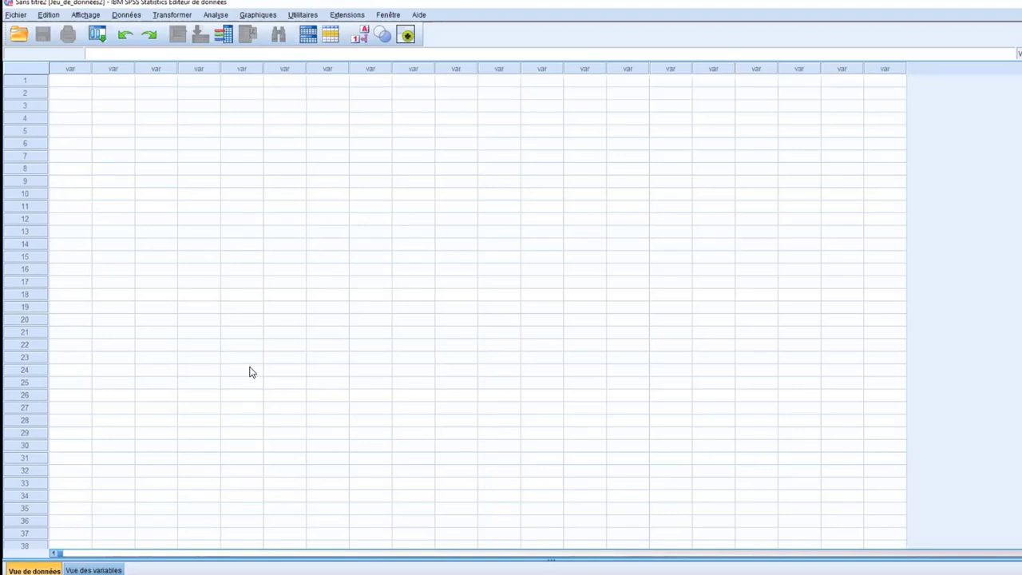
Step: Look over the source formats available for importing data, and compare the blank dataset's variable and data views
click(17, 16)
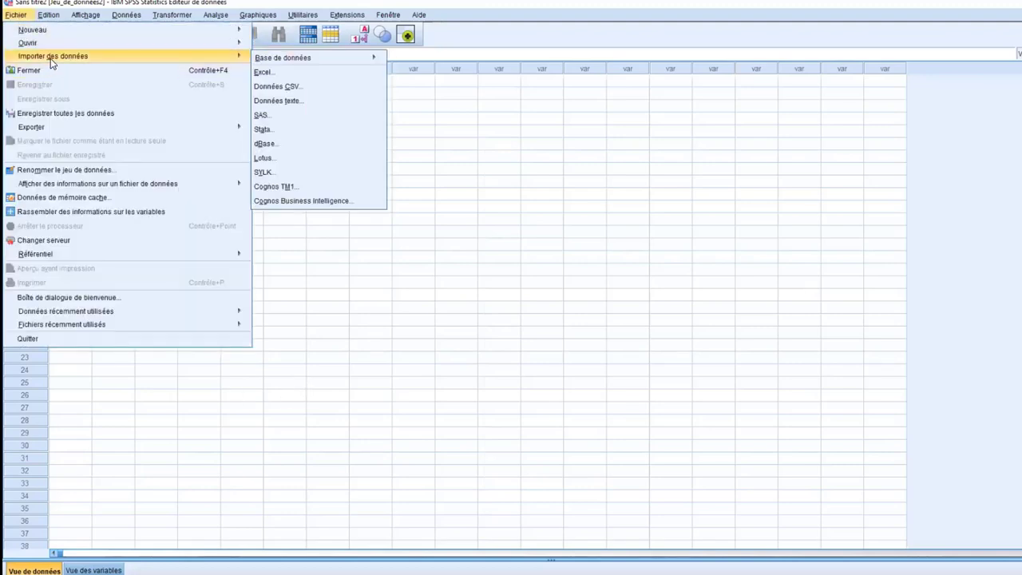
mouse_move(249, 56)
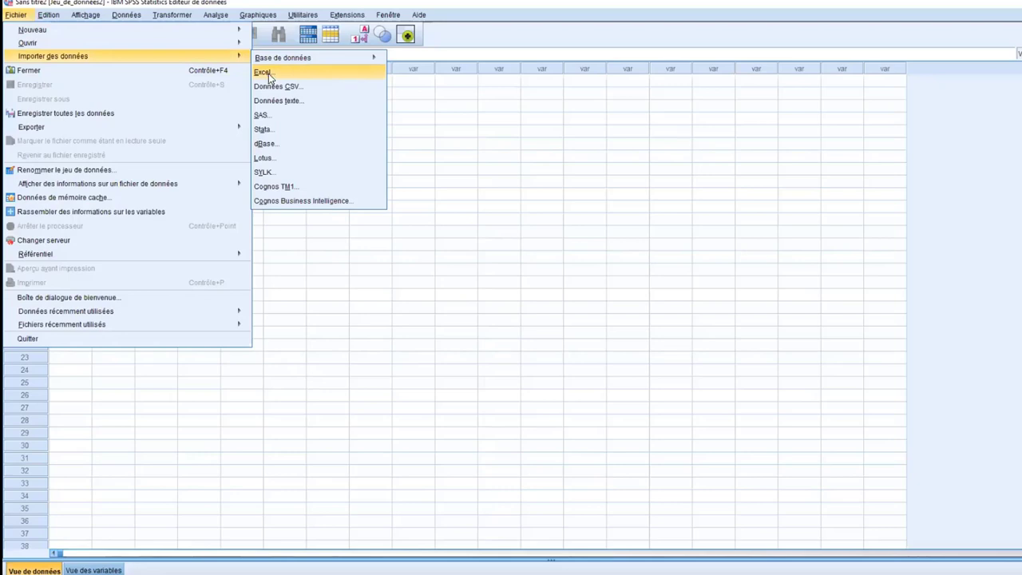
click(90, 568)
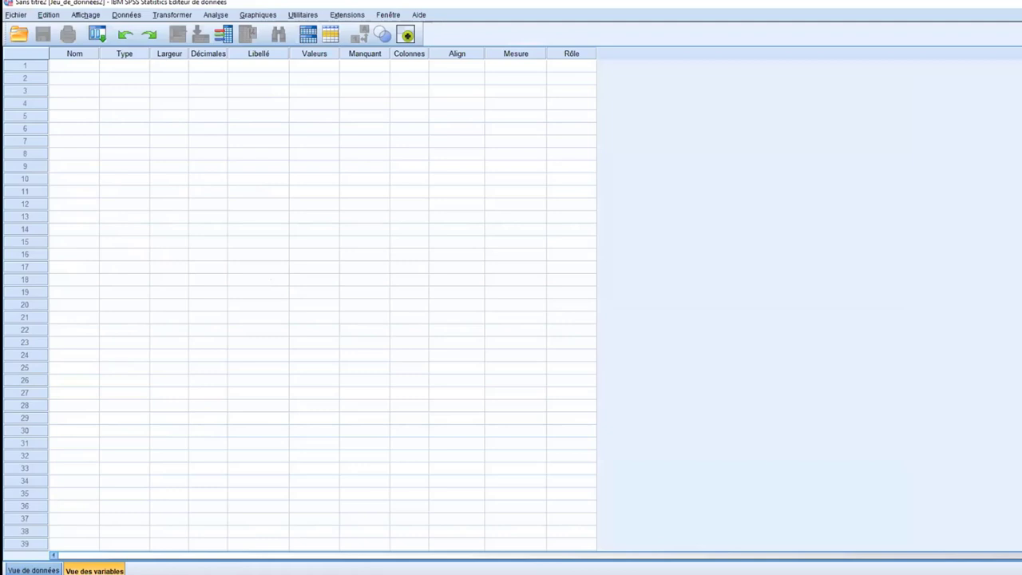
click(49, 570)
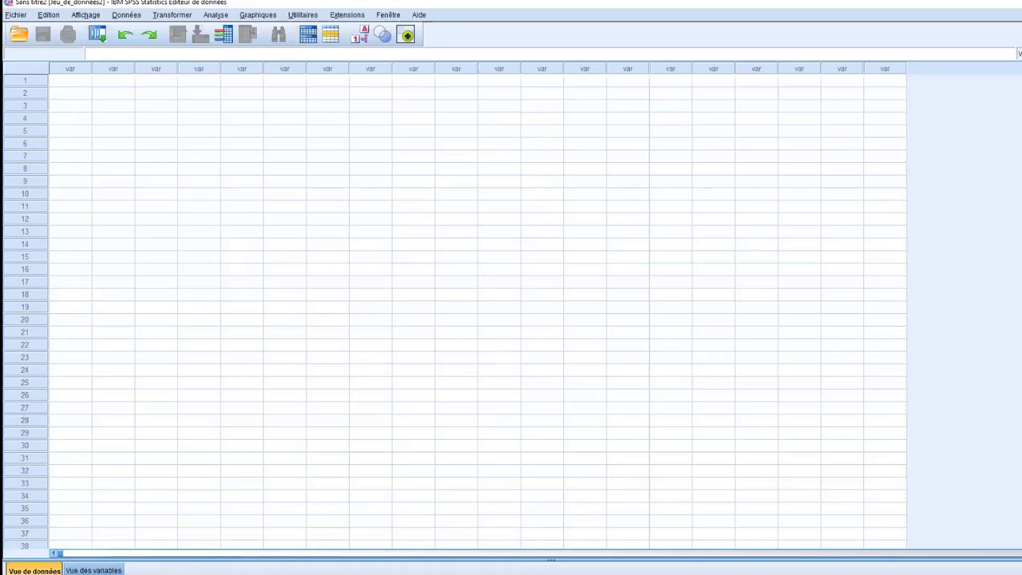
Step: Consult the marital status example on the database creation slide, and name the new dataset's first variable MATRI
click(93, 570)
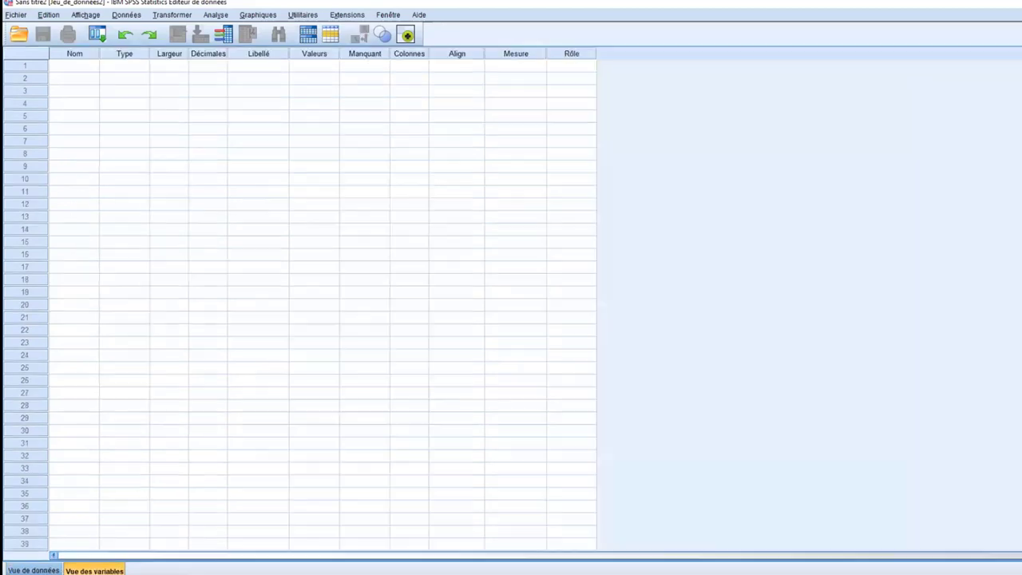
click(70, 67)
key(alt+Tab)
key(alt+Tab)
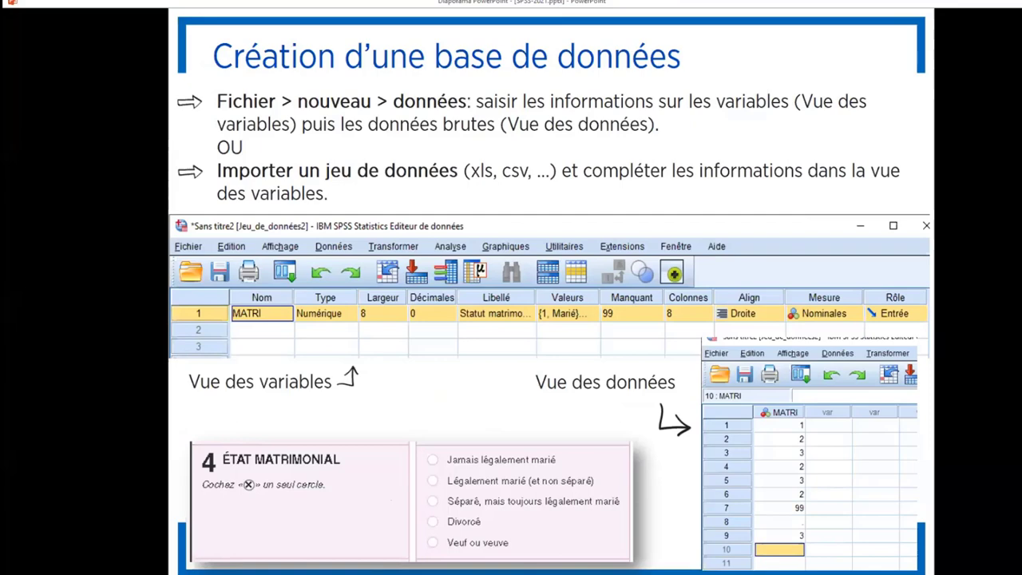
key(alt+Tab)
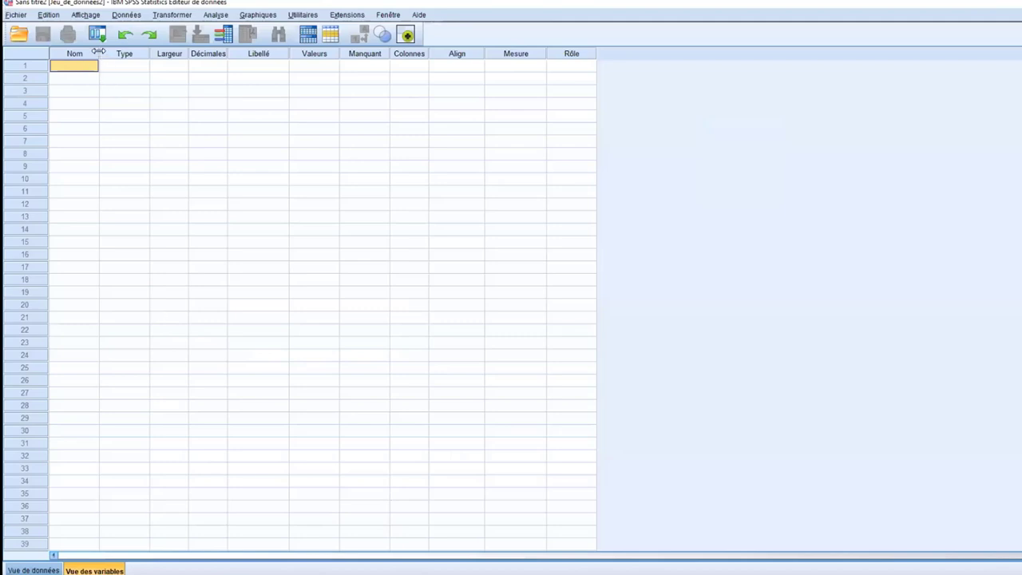
text(M)
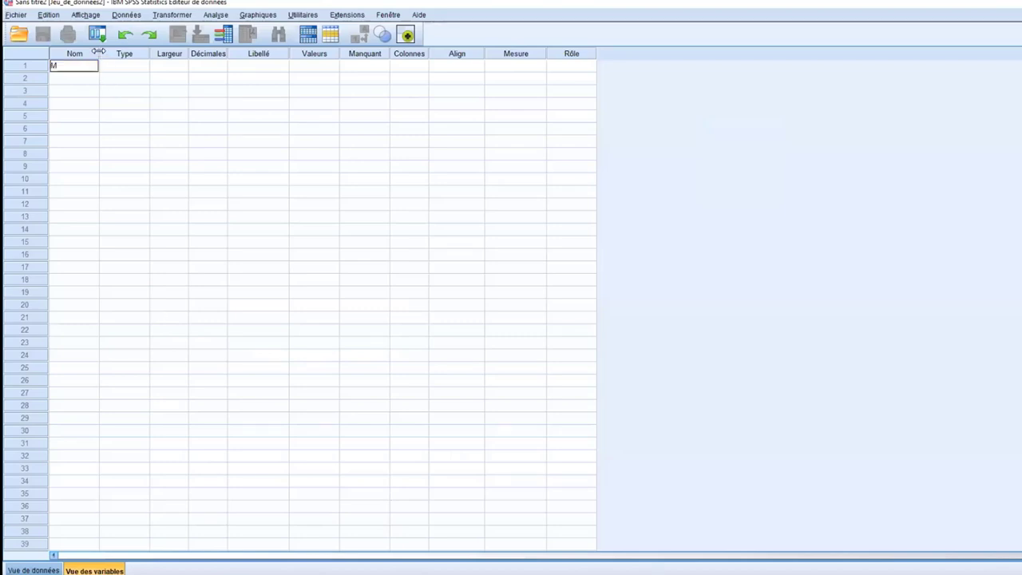
text(ATRI)
click(89, 78)
click(86, 68)
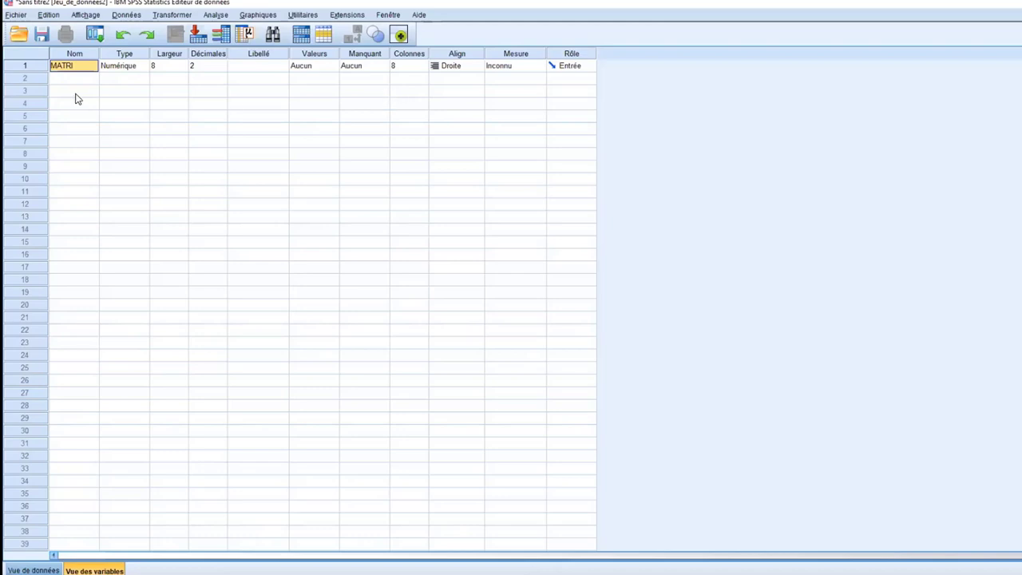
Step: Examine the variable type options for MATRI, trying Chaîne and Numérique, and cancel without applying a change
click(114, 66)
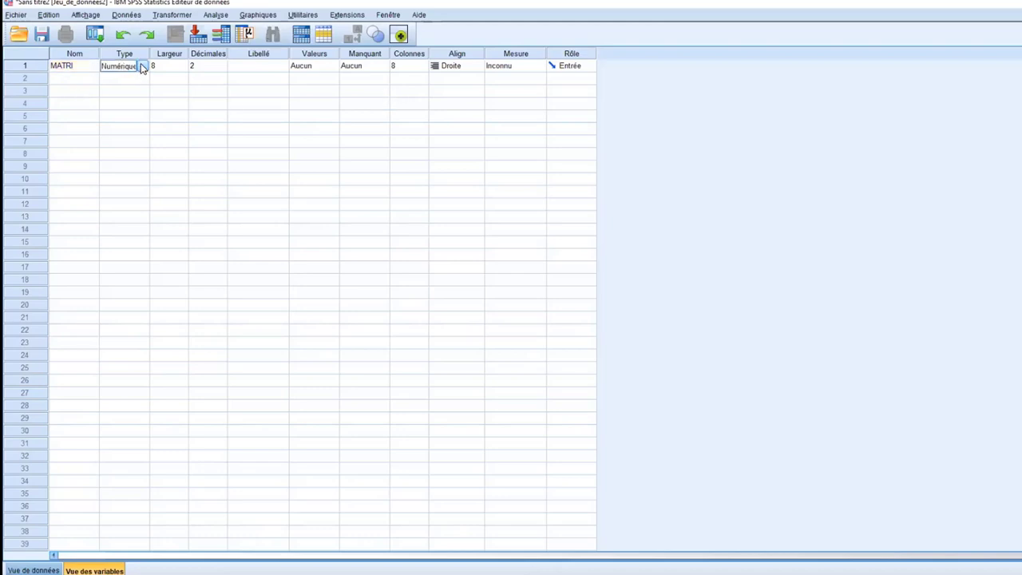
click(141, 66)
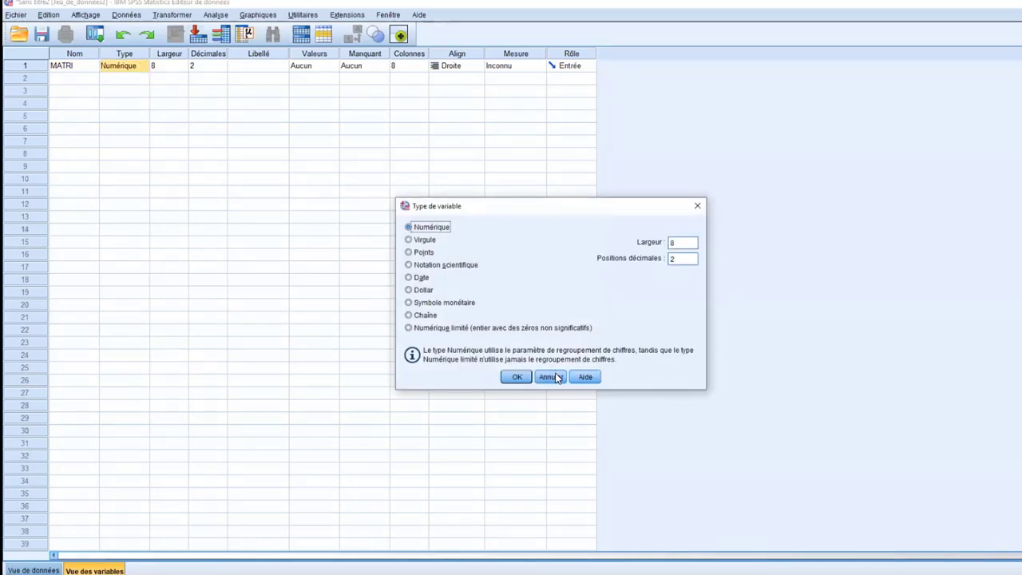
click(549, 377)
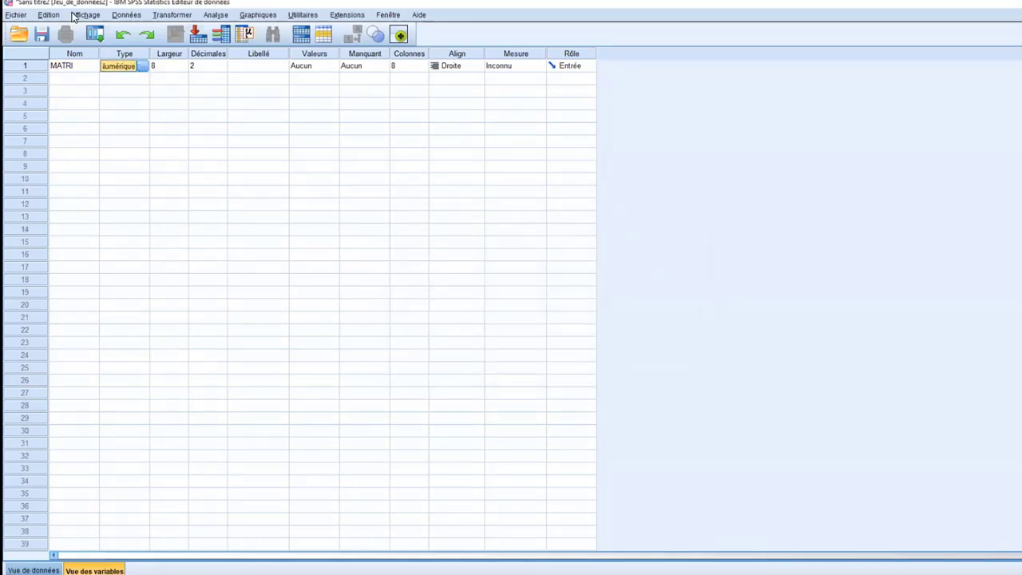
click(144, 67)
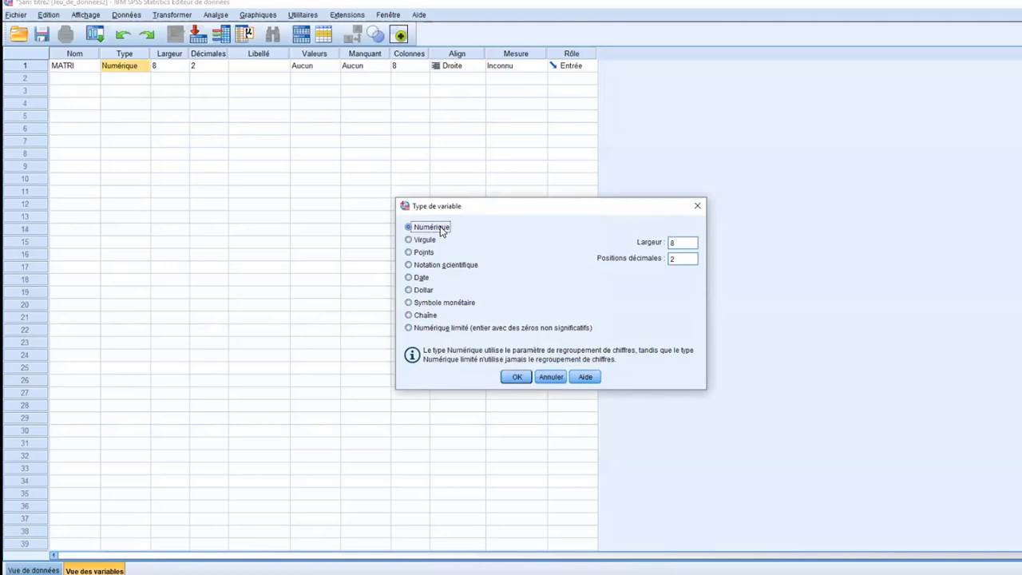
click(425, 315)
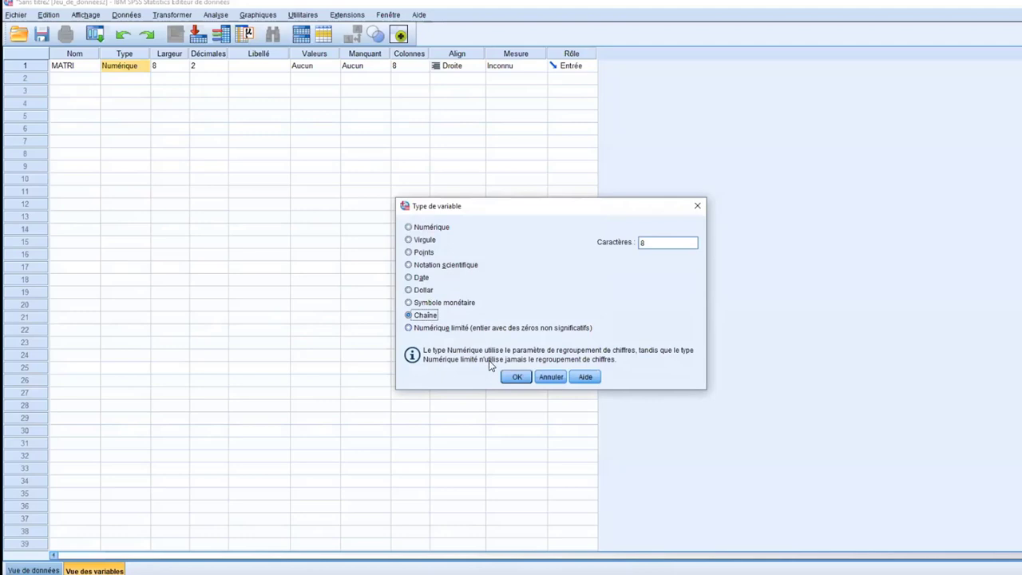
click(432, 229)
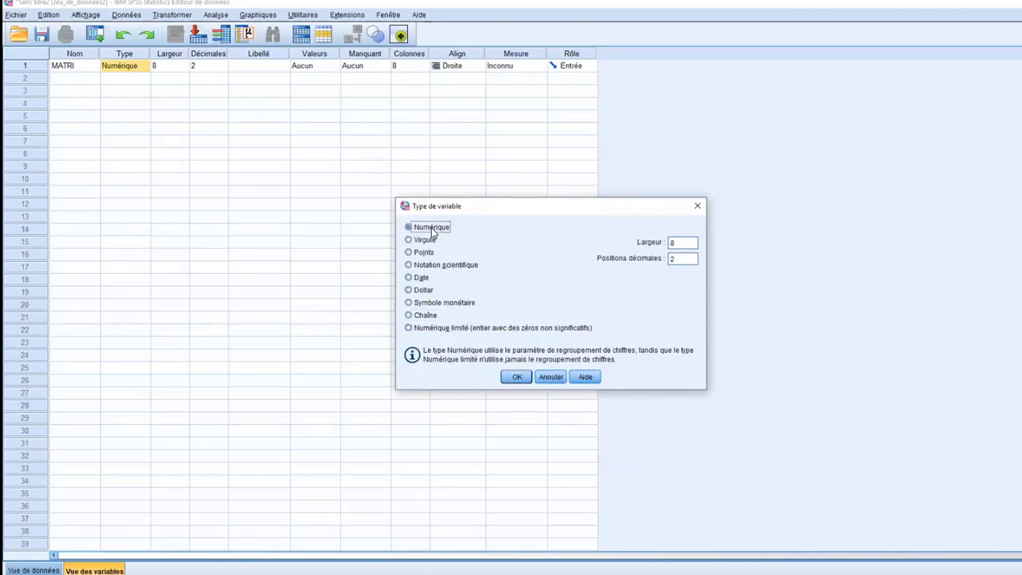
click(550, 377)
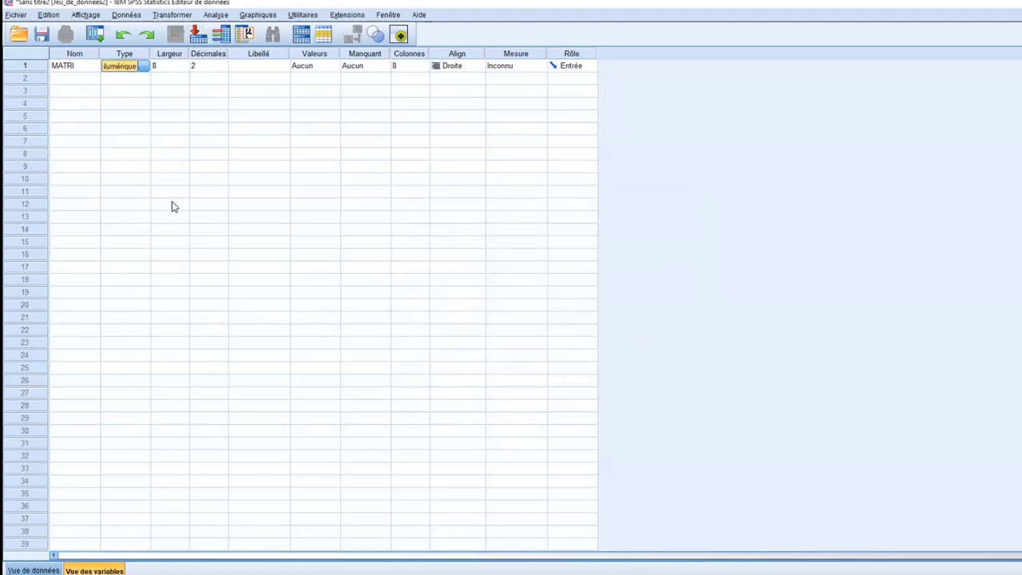
Step: Try to enter the text "marié" in the first MATRI case, and go back to the variable's definition
double_click(37, 66)
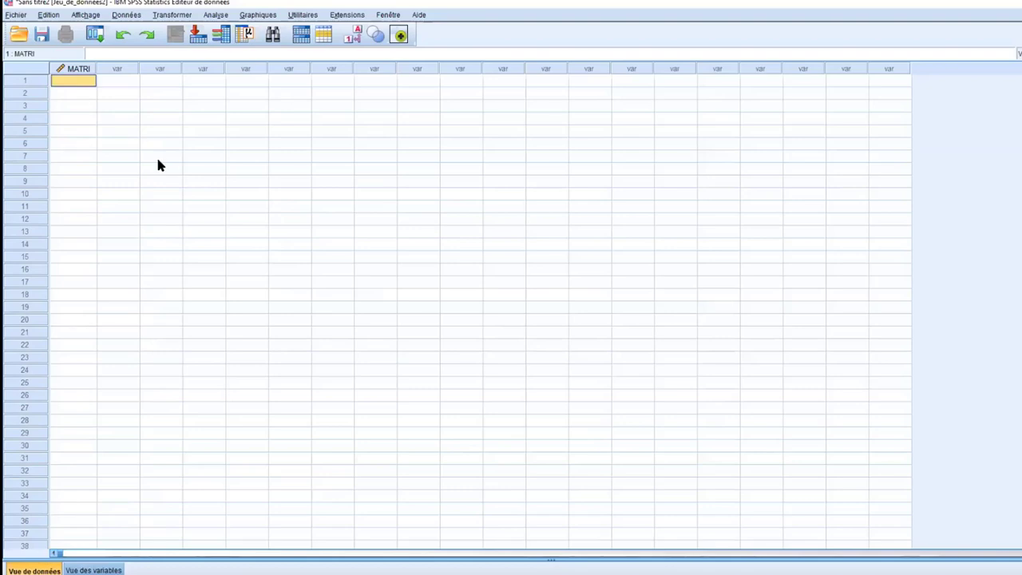
text(marié)
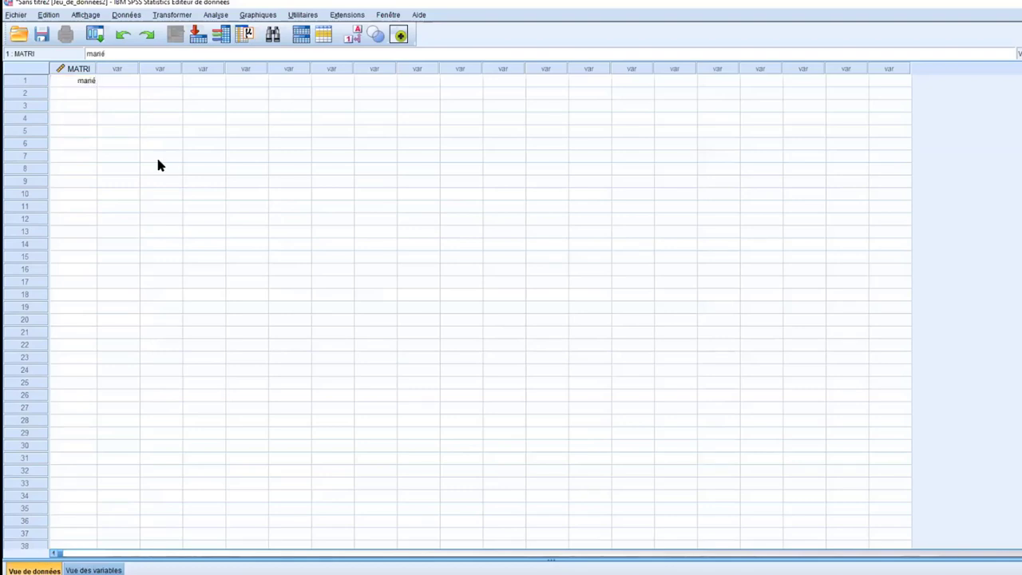
key(Return)
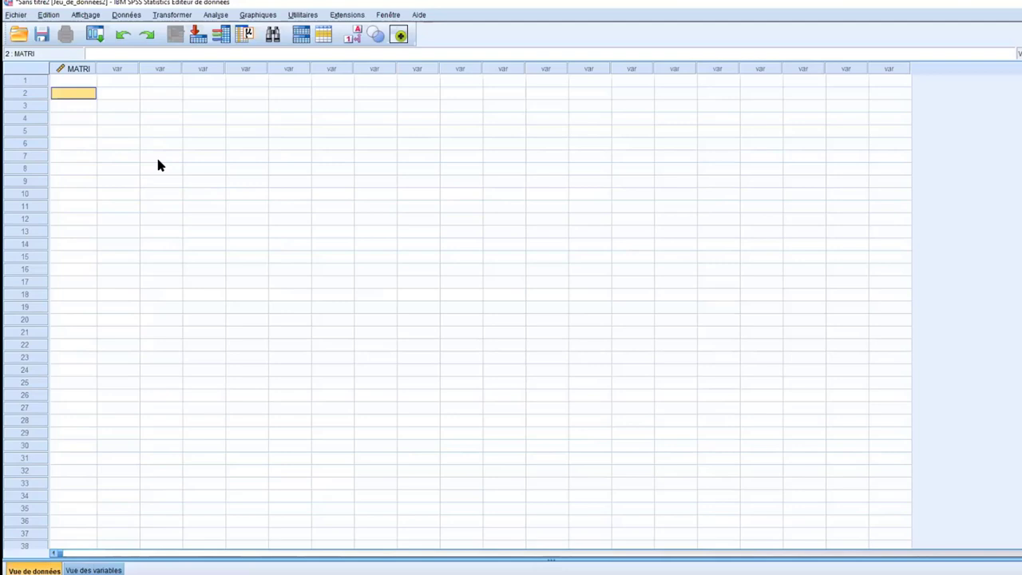
double_click(79, 68)
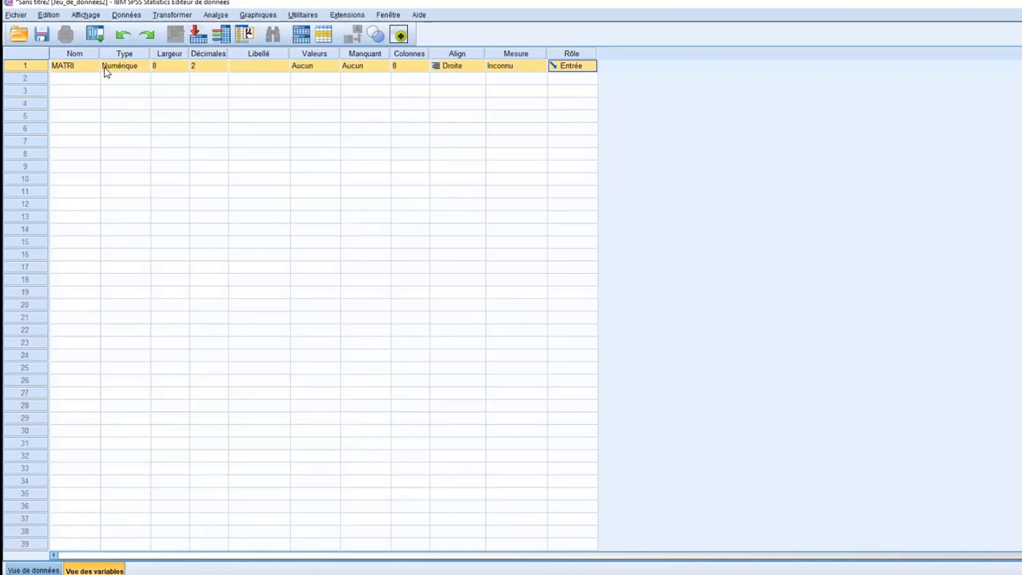
Step: Enter the values 2, 3 and 2 for MATRI in the first three cases
double_click(47, 67)
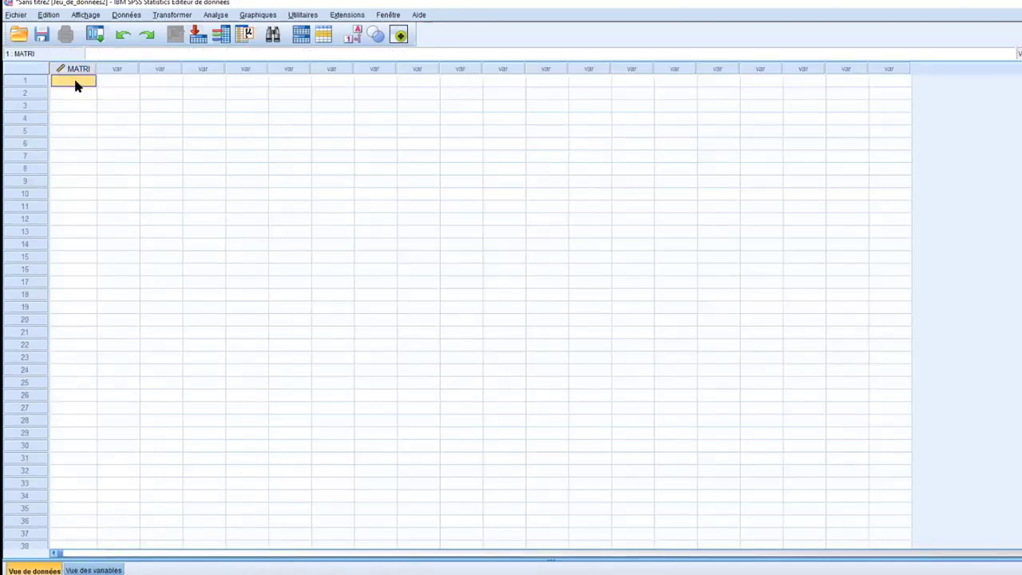
text(2)
click(79, 95)
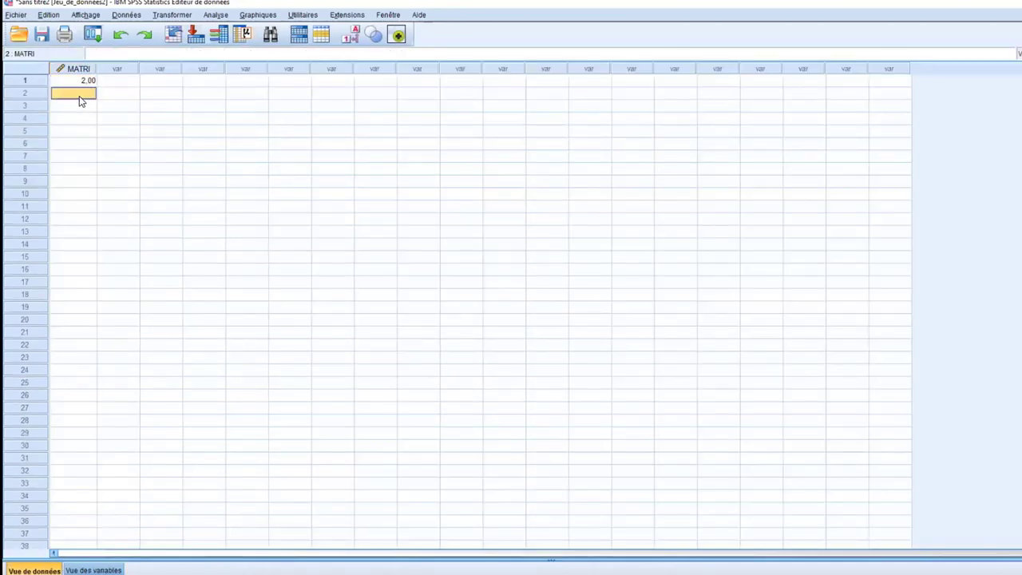
text(3)
click(82, 105)
text(2)
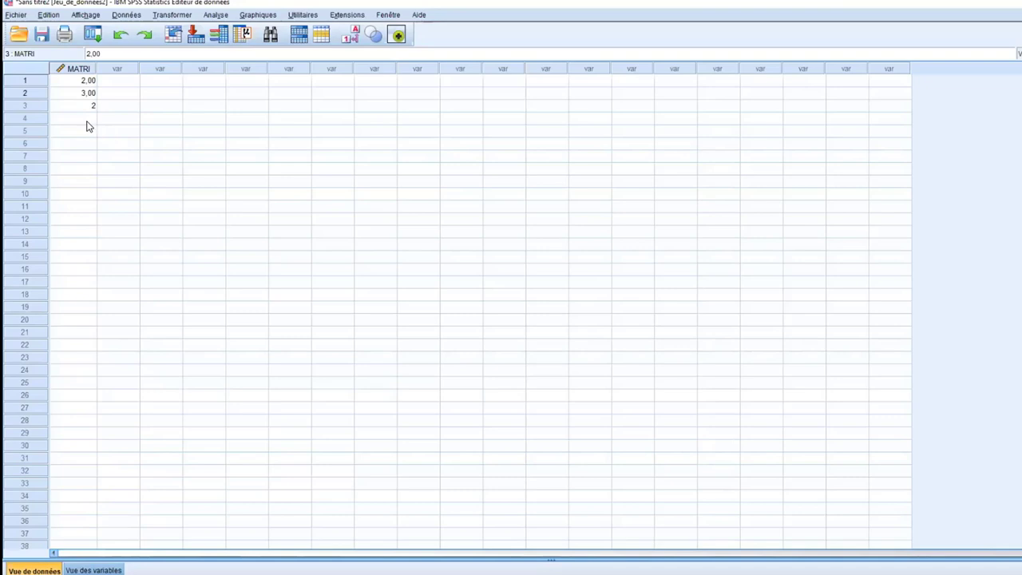
click(87, 118)
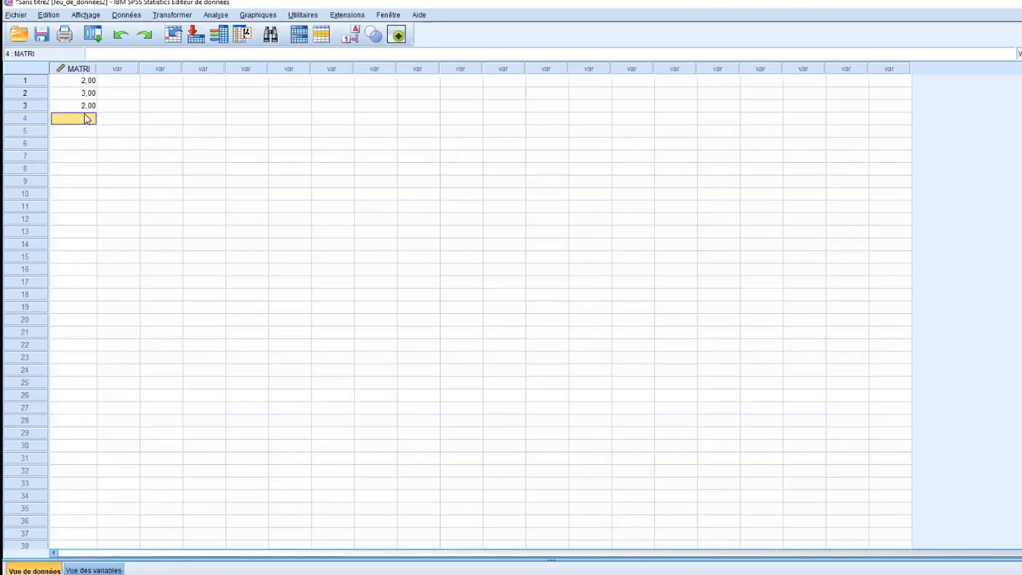
Step: Set the number of decimals for MATRI to 0, and check the values in the data view
double_click(82, 69)
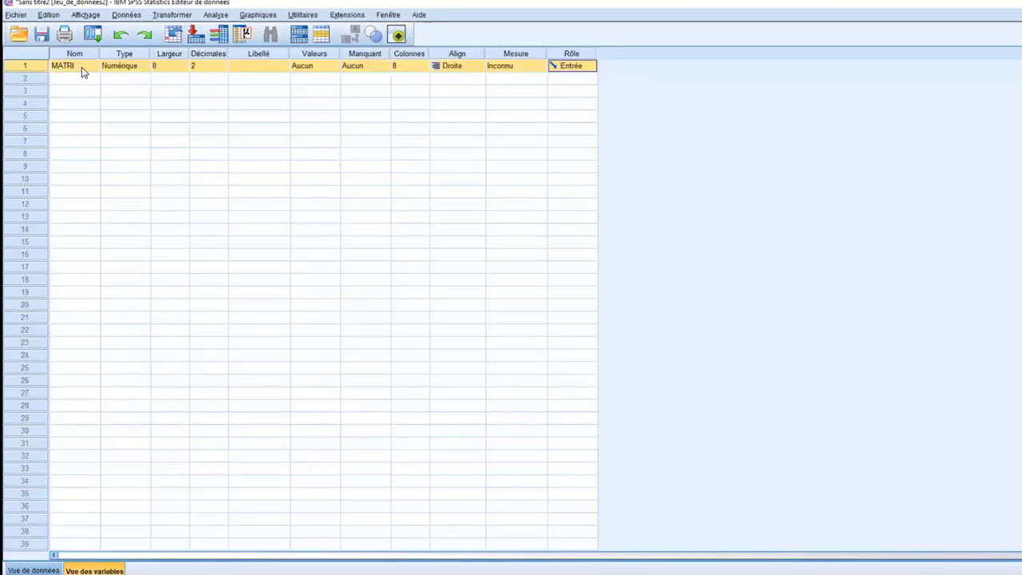
click(204, 67)
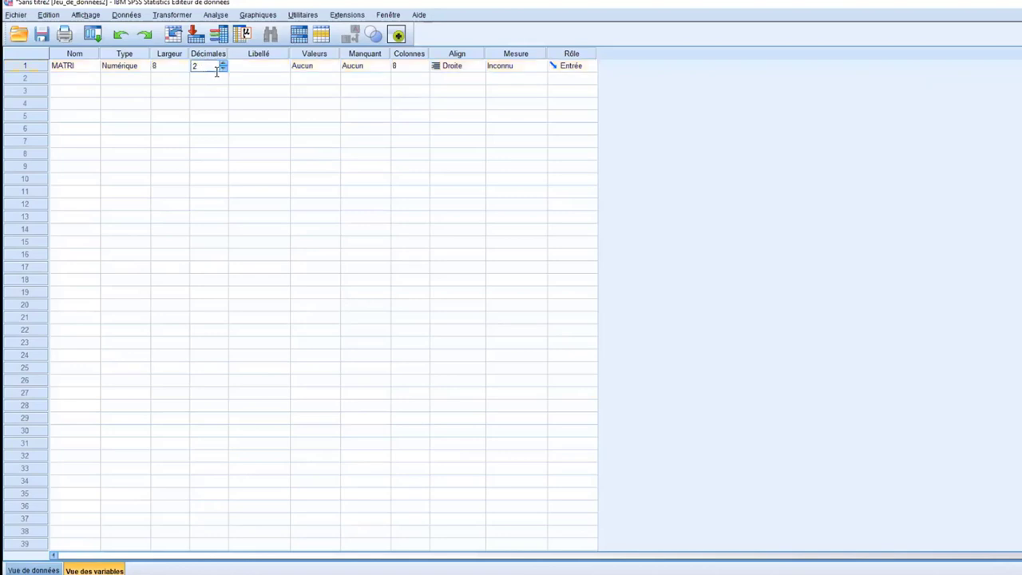
click(223, 68)
click(222, 69)
double_click(42, 68)
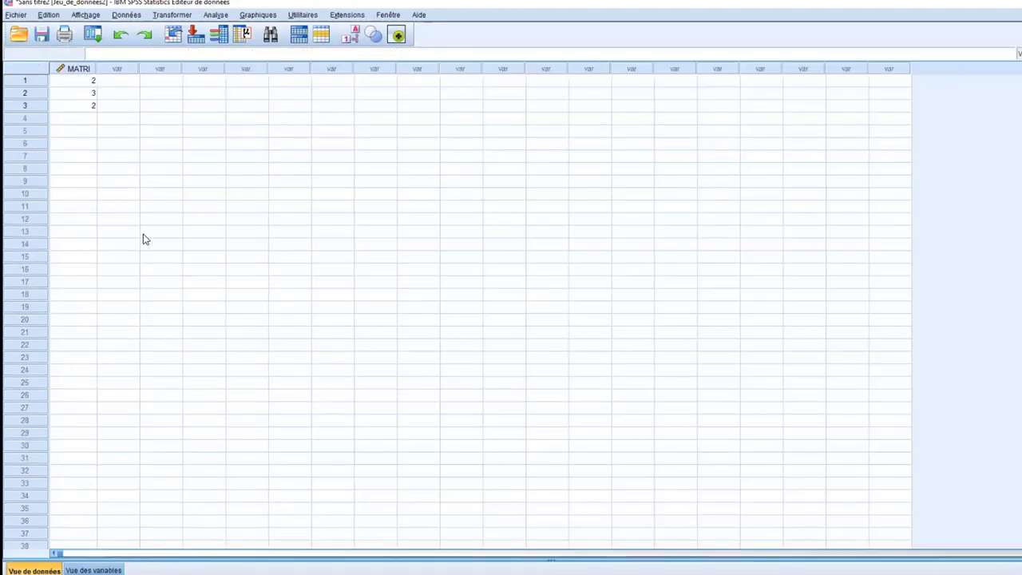
double_click(79, 67)
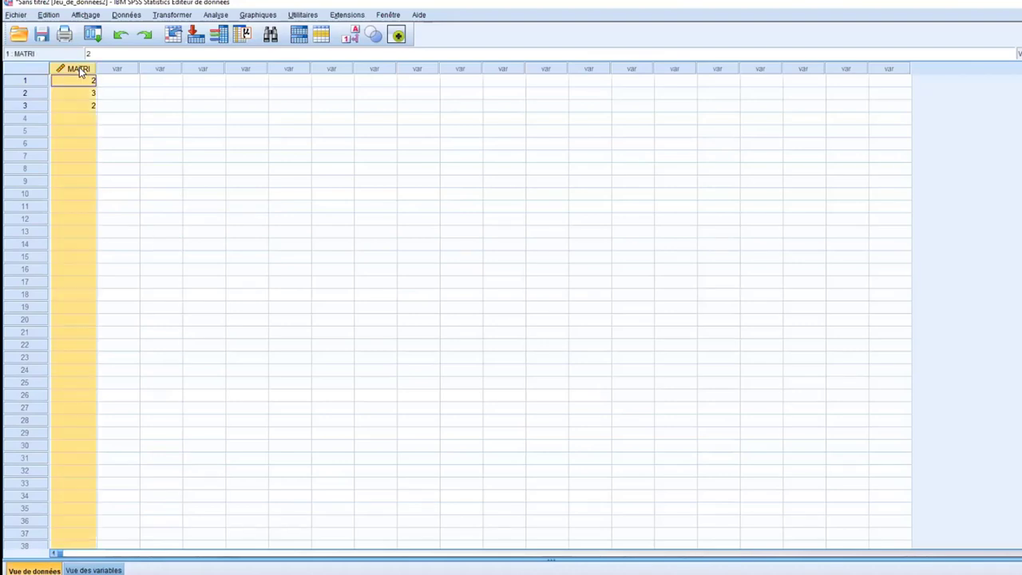
Step: Examine the Chaîne option in MATRI's variable type settings and cancel without applying it
click(121, 68)
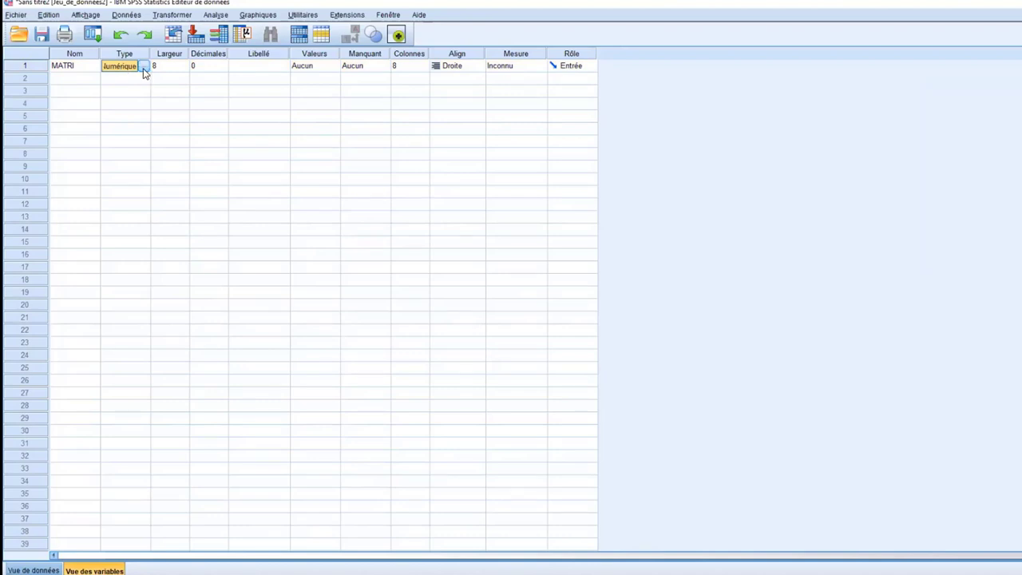
click(143, 68)
click(423, 316)
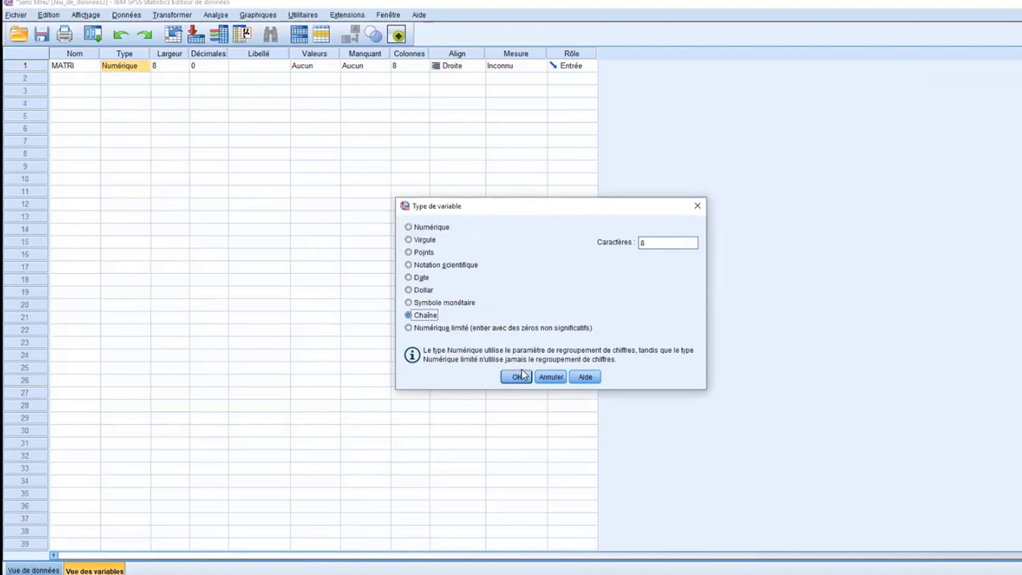
click(550, 377)
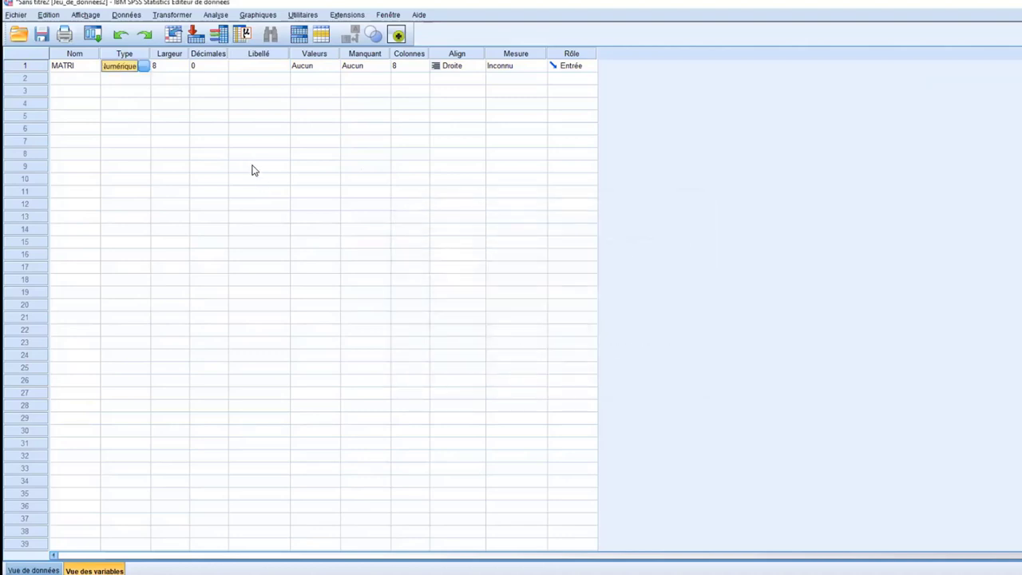
click(183, 67)
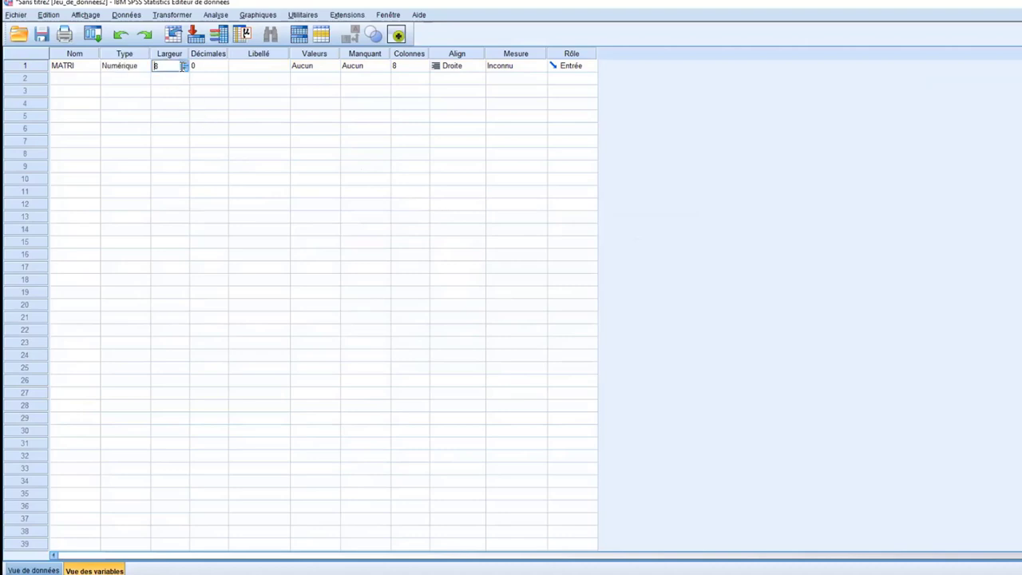
click(121, 68)
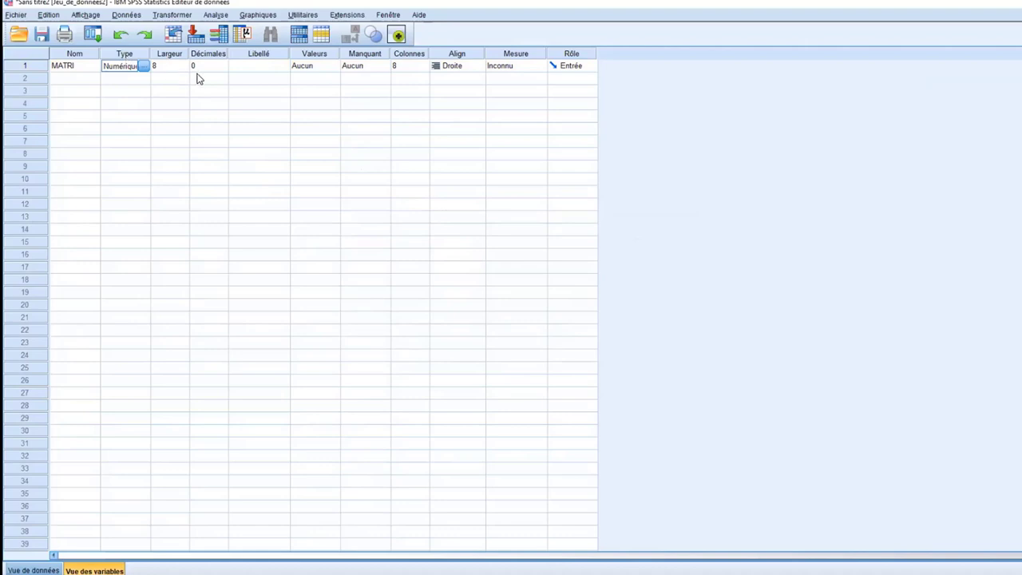
Step: Widen the Libellé column and set MATRI's variable label to "État matrimonial"
click(269, 57)
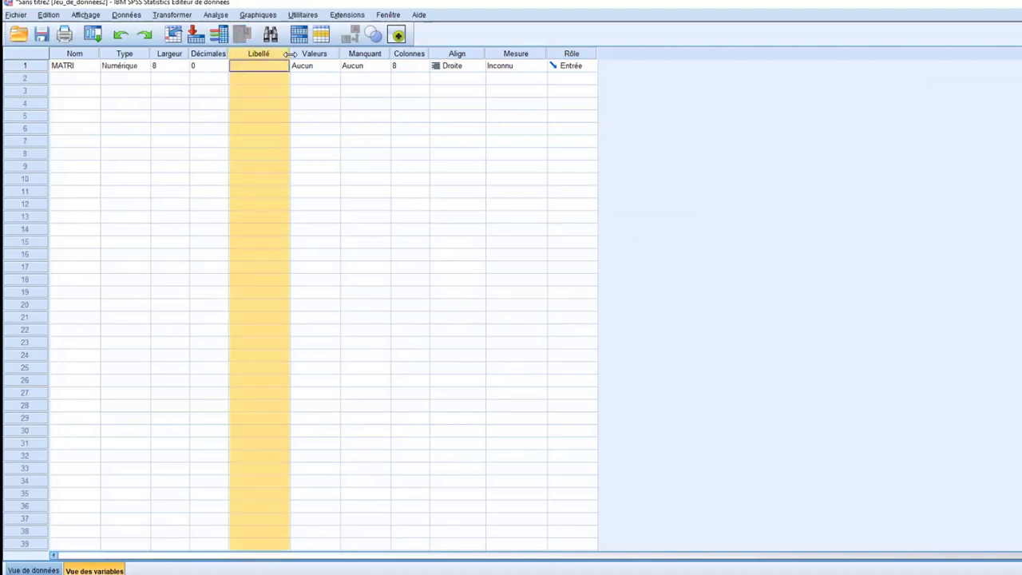
drag(289, 56, 337, 56)
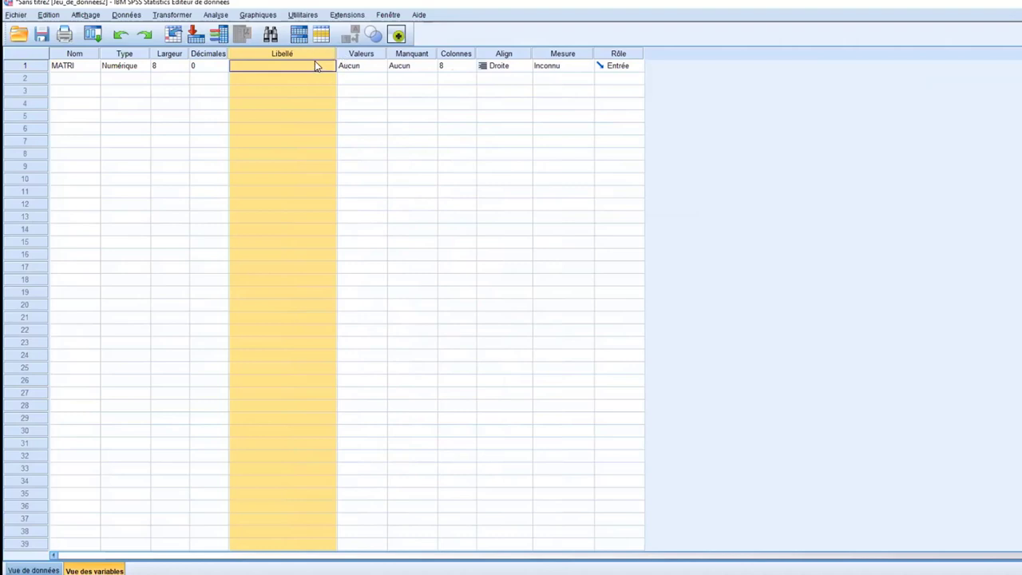
click(315, 66)
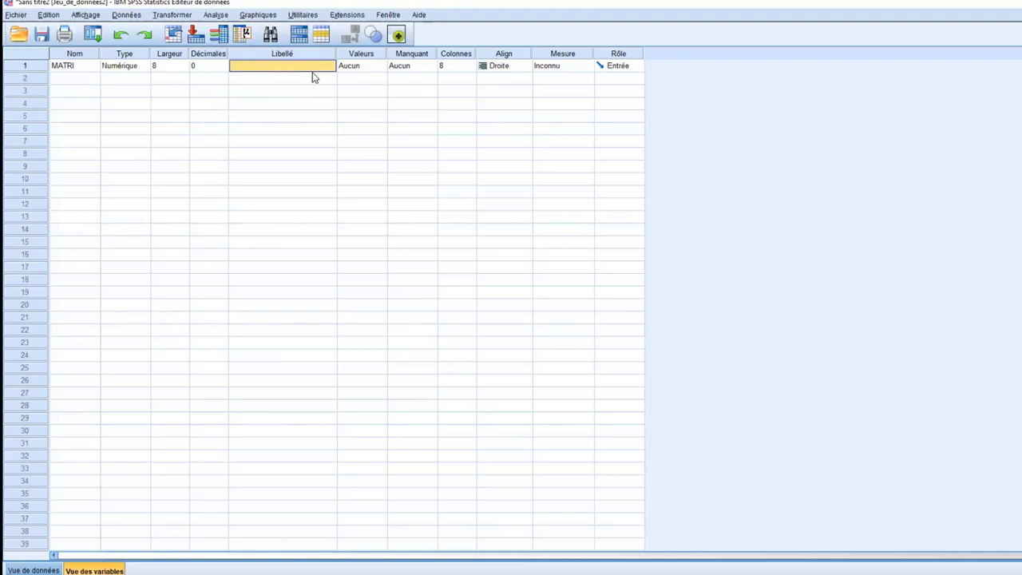
text(Et)
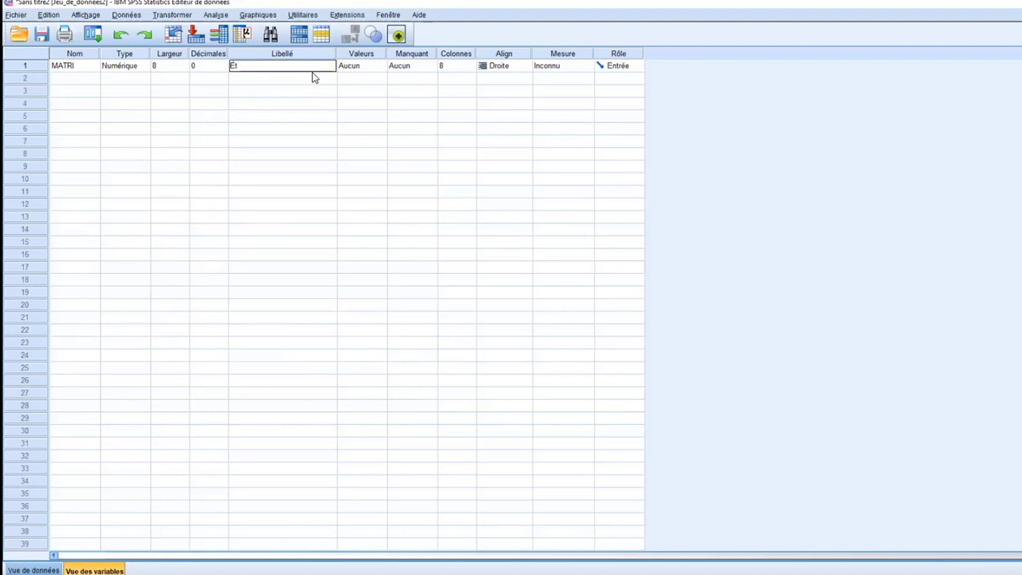
text(at matrimonial)
click(369, 78)
Step: Open the value labels of MATRI and add the label "marié" for value 1
click(374, 56)
click(373, 65)
click(381, 65)
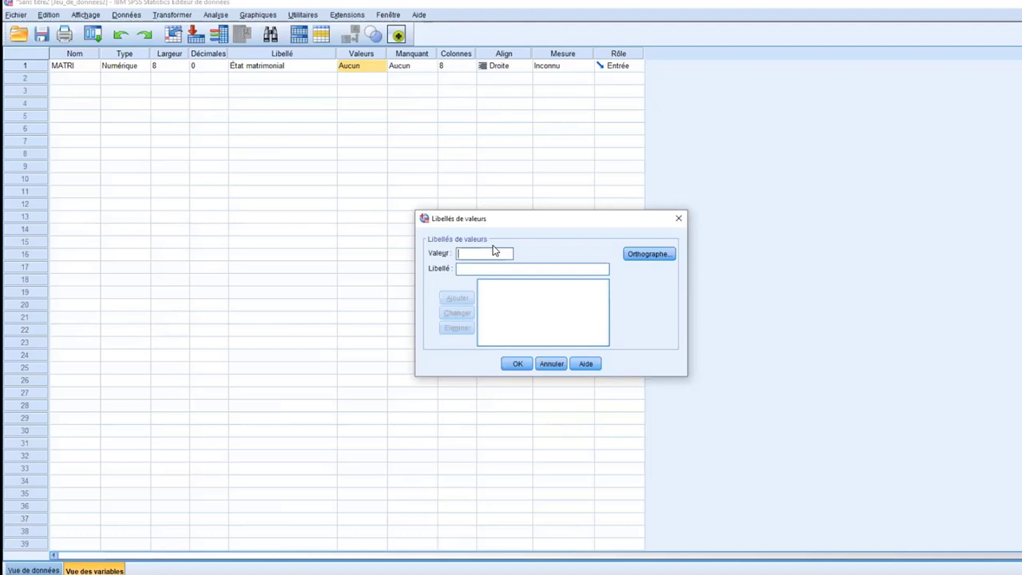
text(1)
key(Tab)
text(marié)
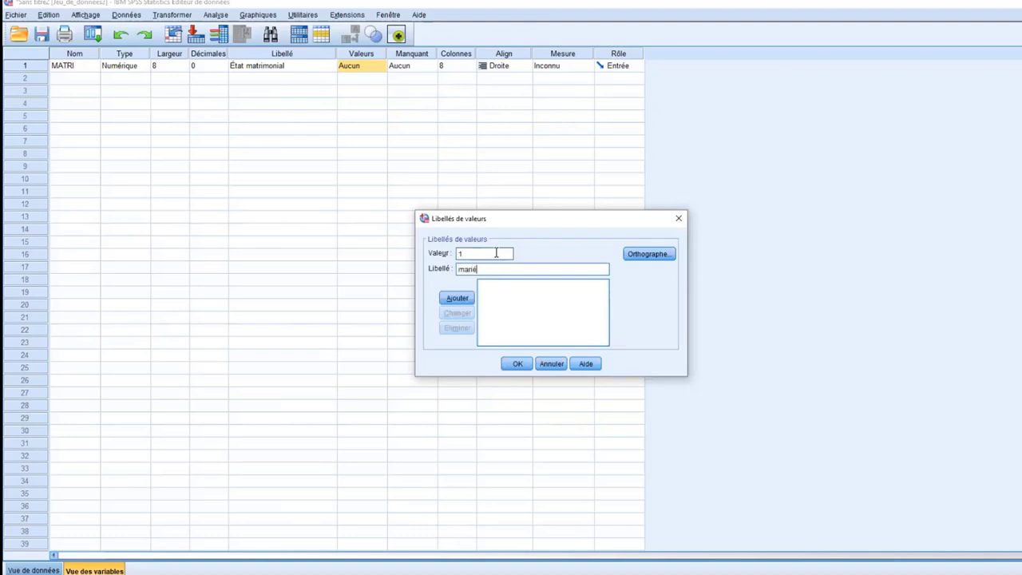
click(454, 299)
Step: Add the value label "divorcé" for value 2 of MATRI
text(2)
click(476, 269)
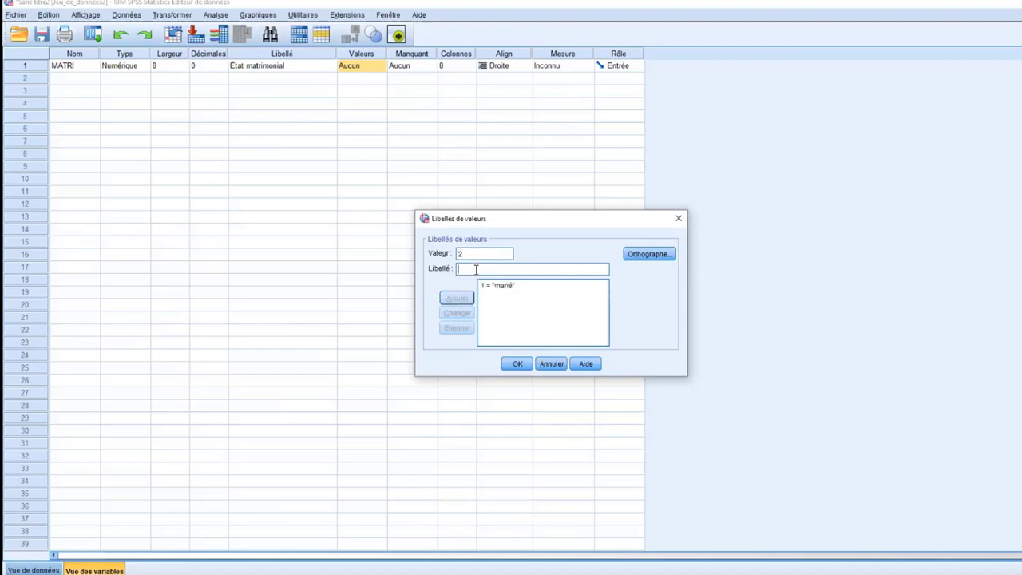
text(divor)
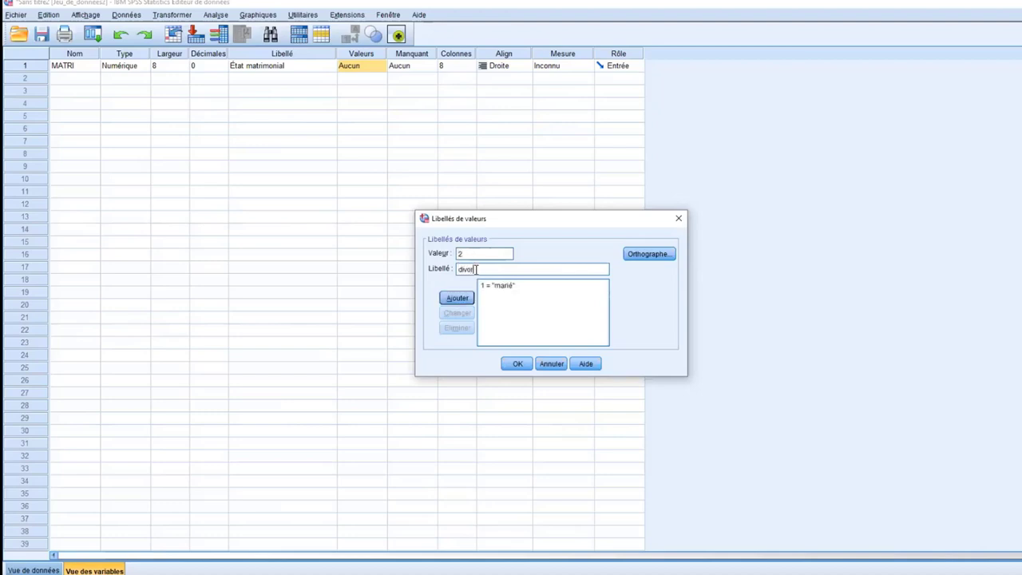
text(cé)
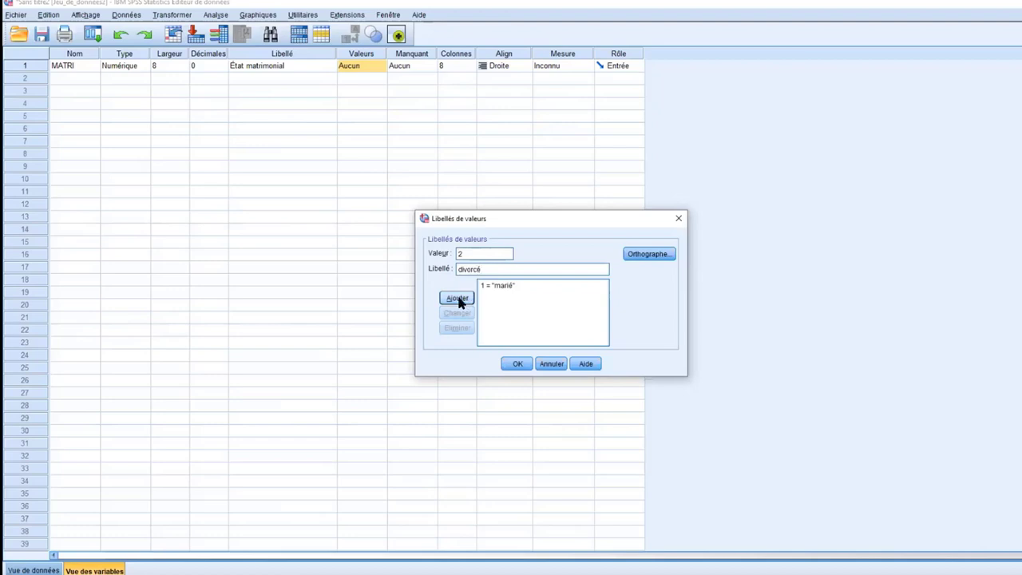
click(456, 298)
Step: Add the value label "célibataire" for value 3 and apply MATRI's value labels
text(3)
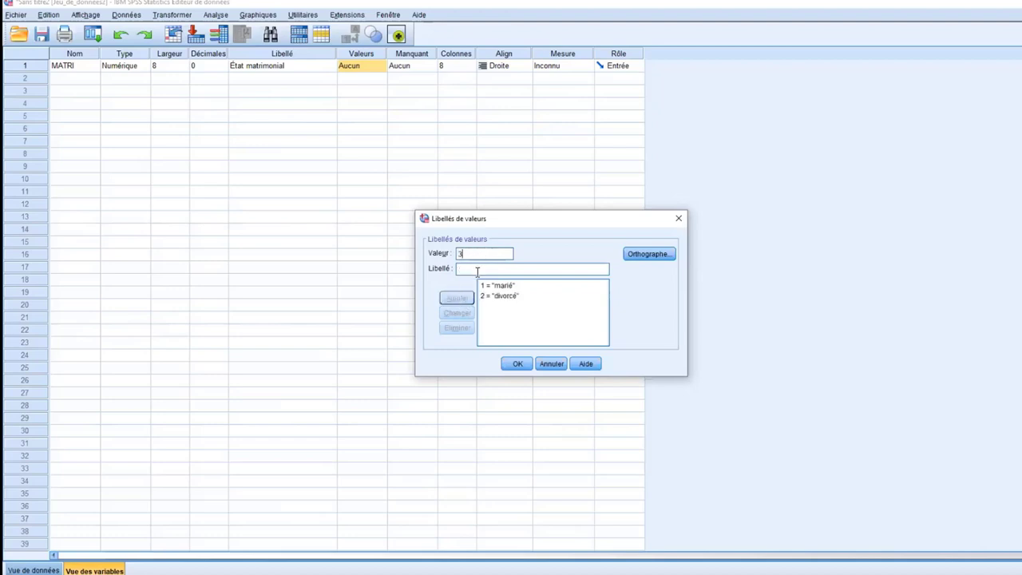
click(484, 270)
text(cé)
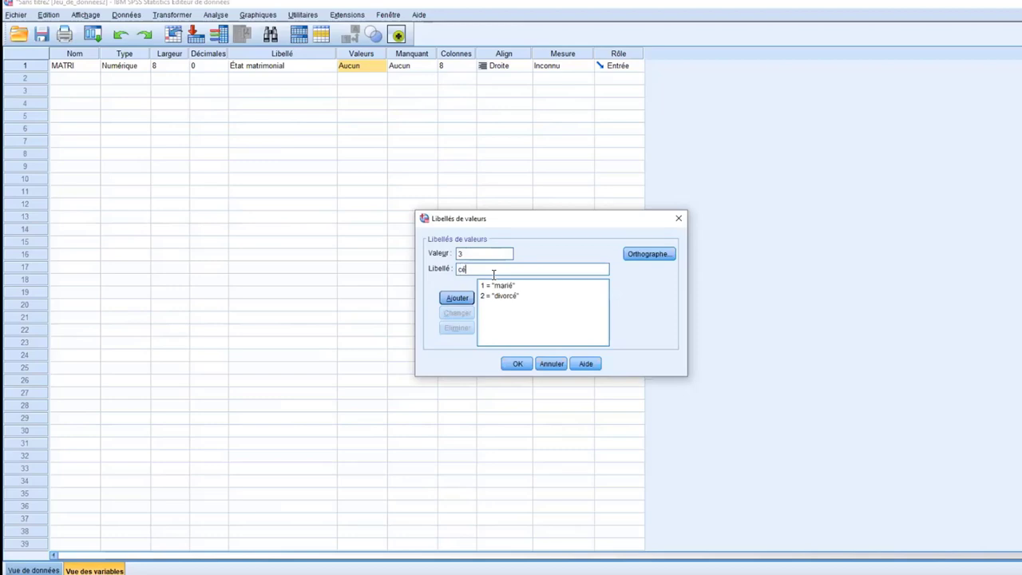
text(libataire)
click(457, 297)
click(519, 364)
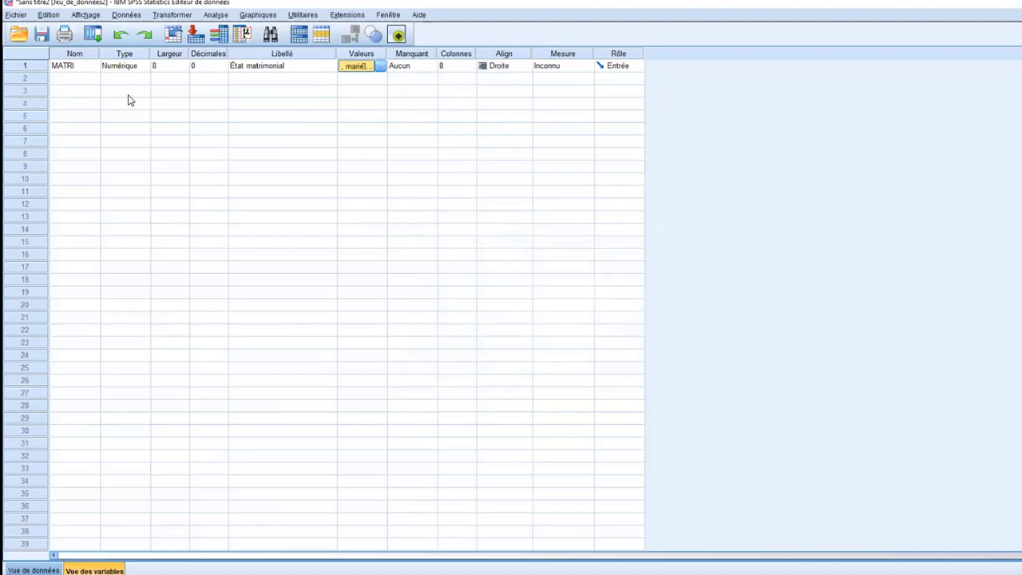
Step: Go to the data view and enter 1 for MATRI in the fourth case
double_click(26, 65)
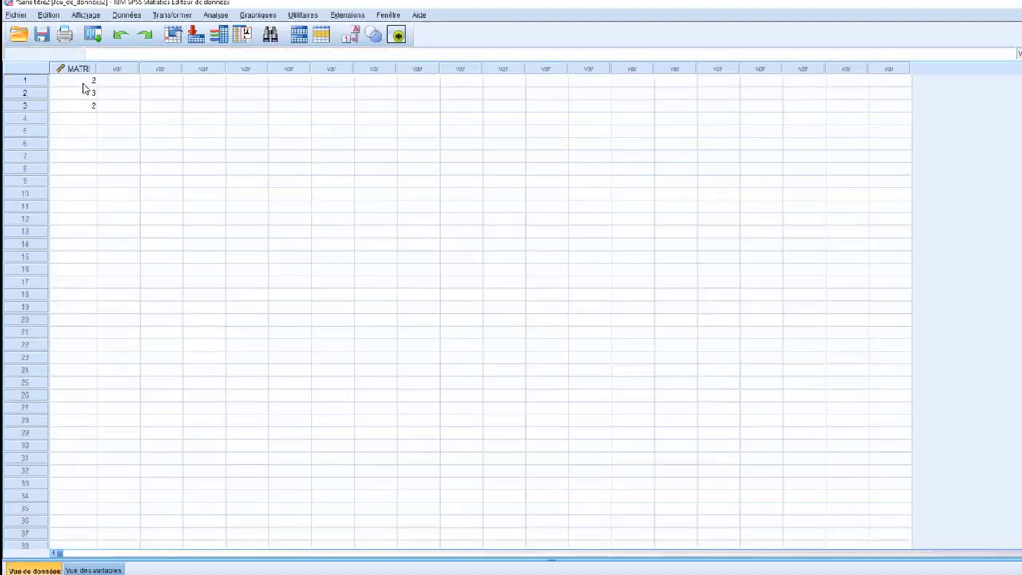
click(79, 118)
text(1)
click(84, 131)
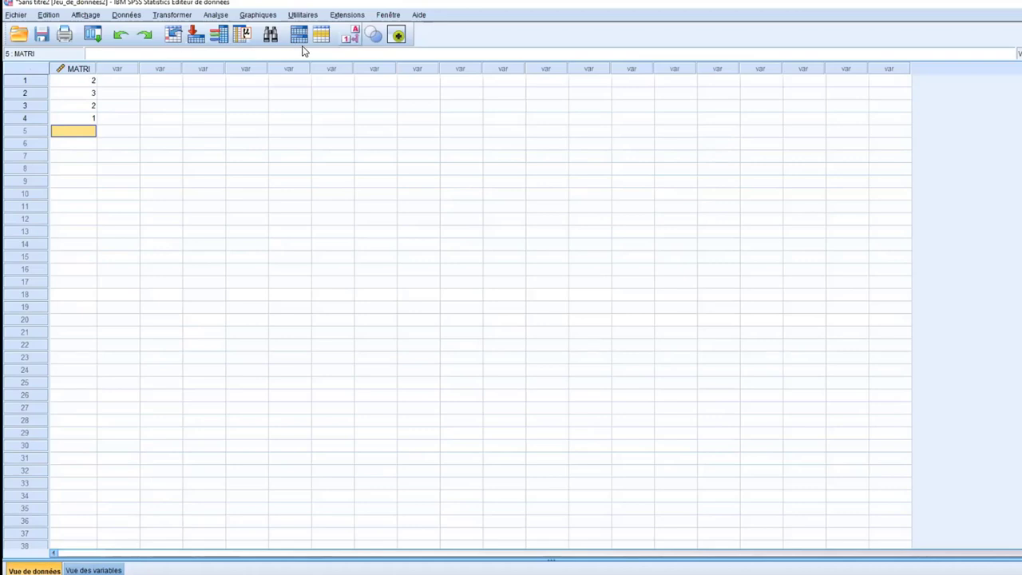
Step: Display the value labels in place of the codes in the data view, and switch back to the codes
key(alt+a)
key(l)
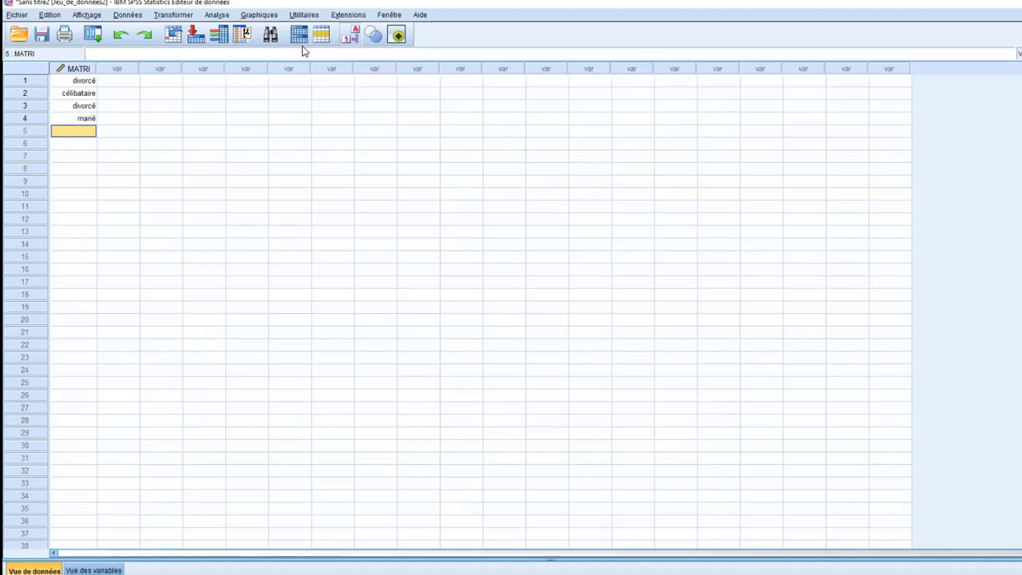
key(alt+a)
key(l)
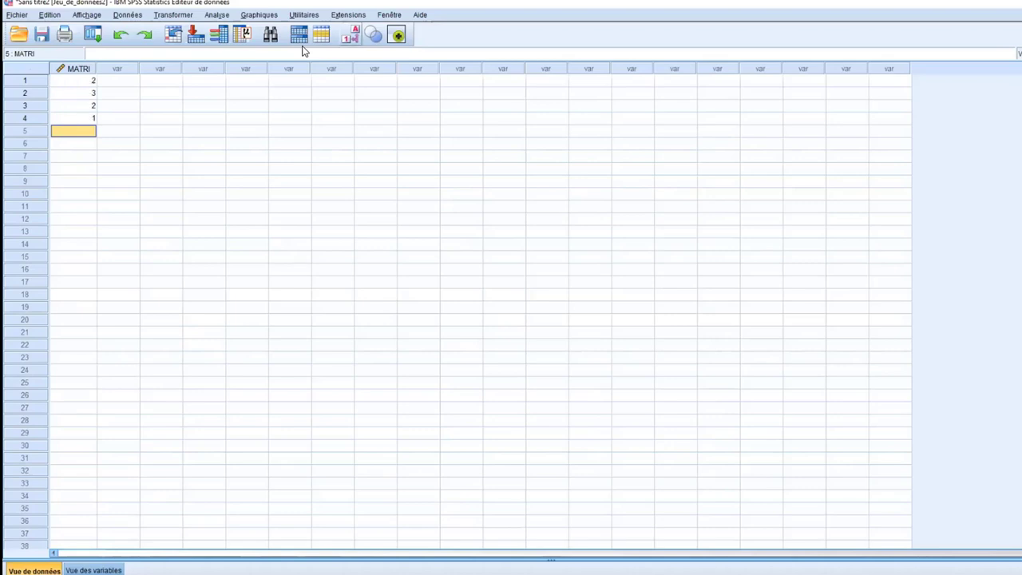
Step: Enter 7 for MATRI in the fifth case and display the value labels in the data view
text(7)
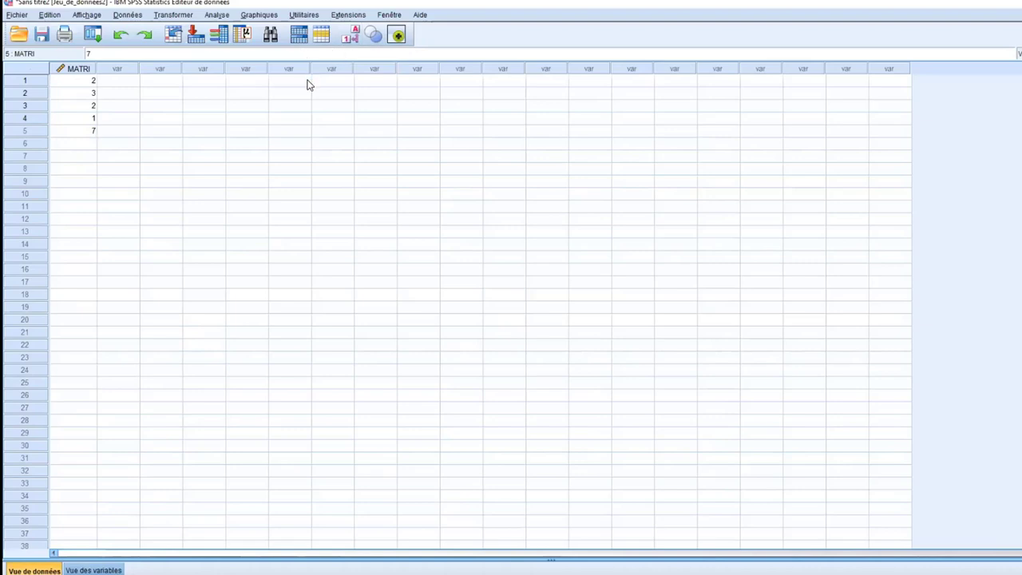
click(82, 147)
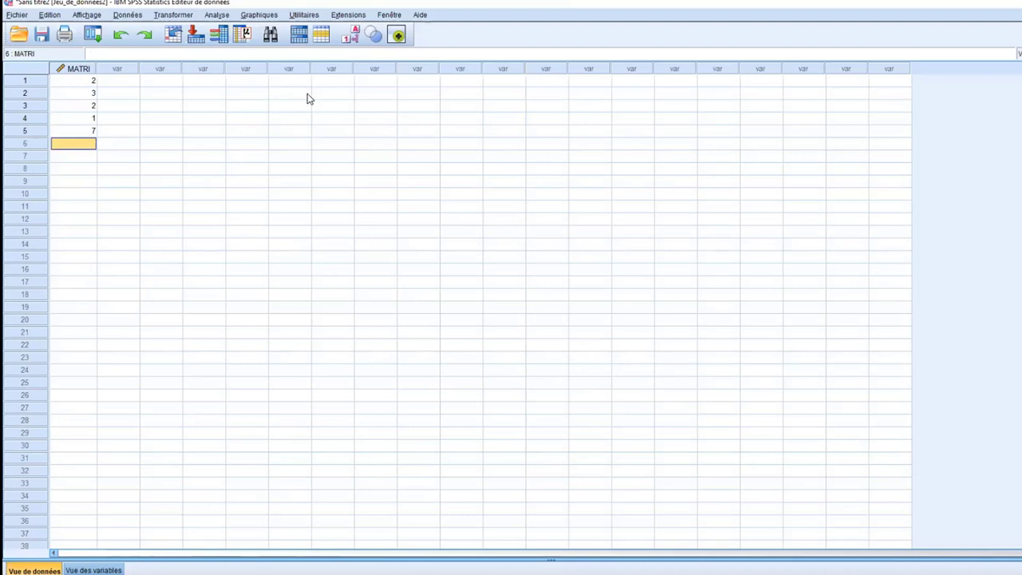
click(351, 37)
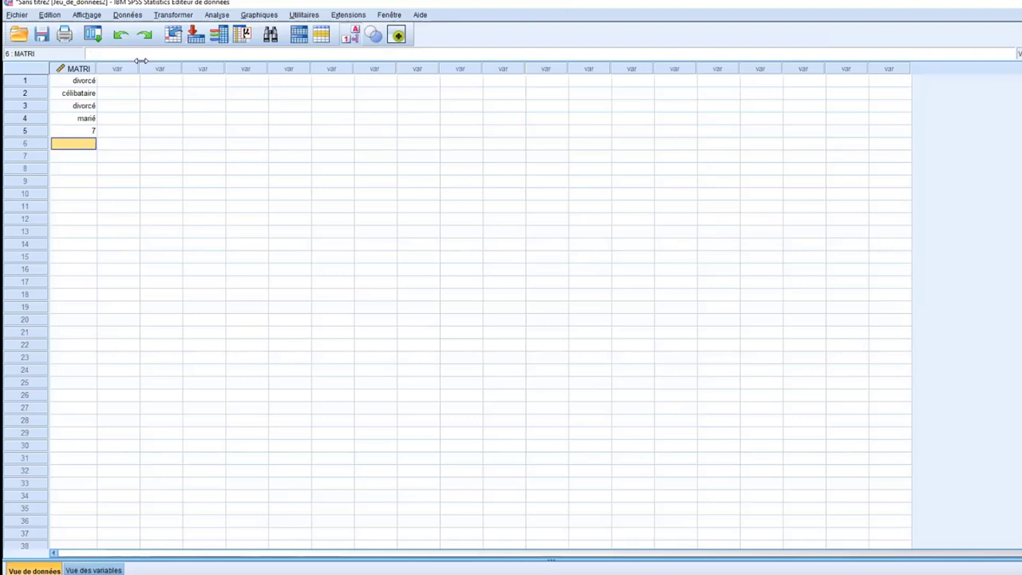
Step: Go back to MATRI's definition, examine its missing values options, and cancel without applying a change
double_click(76, 70)
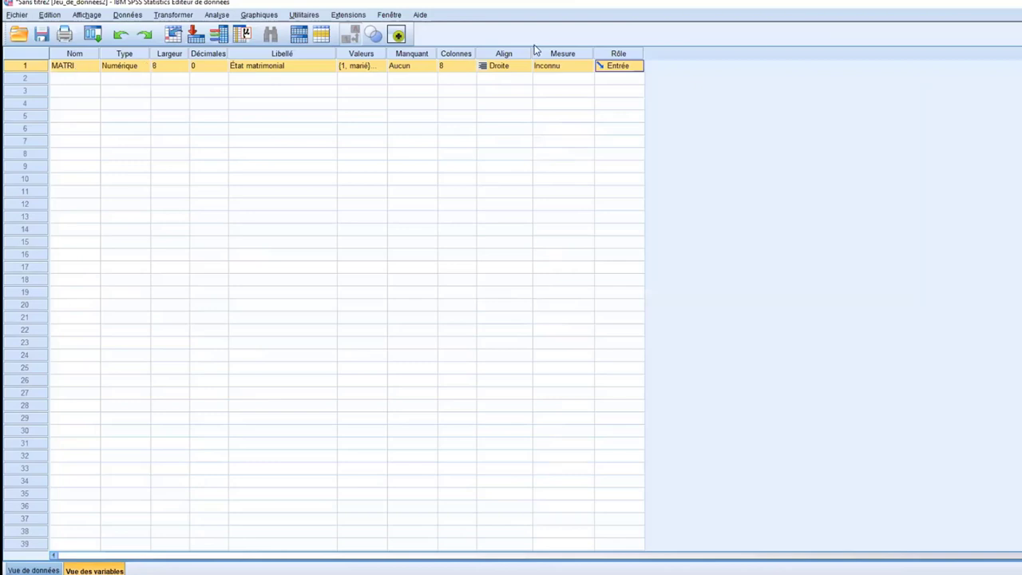
click(414, 65)
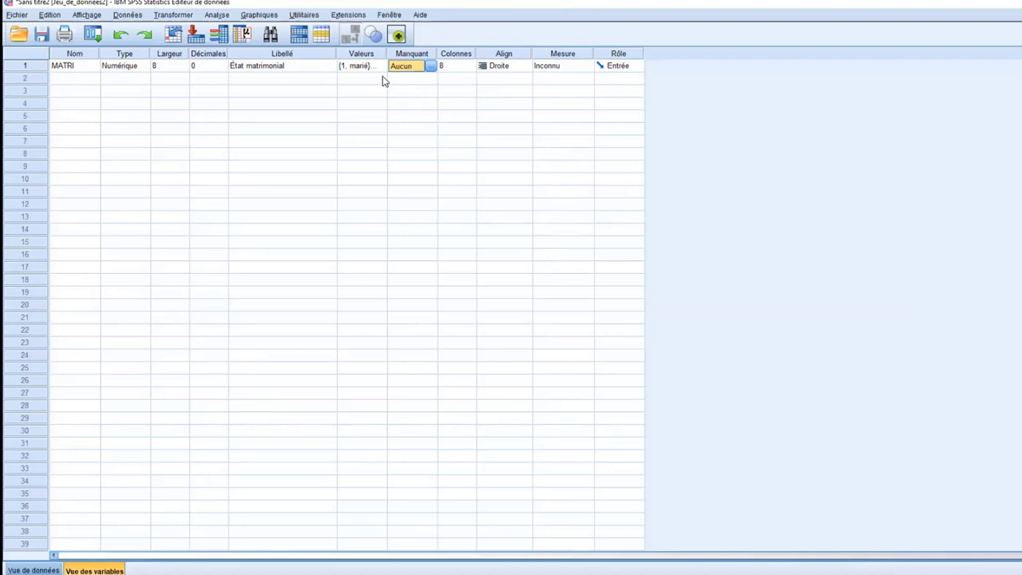
click(431, 66)
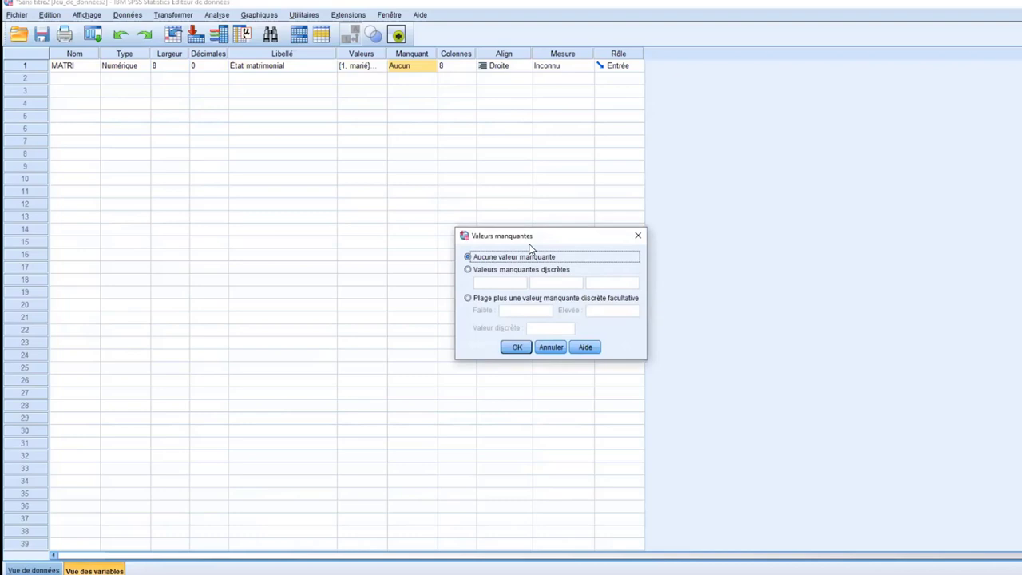
click(560, 347)
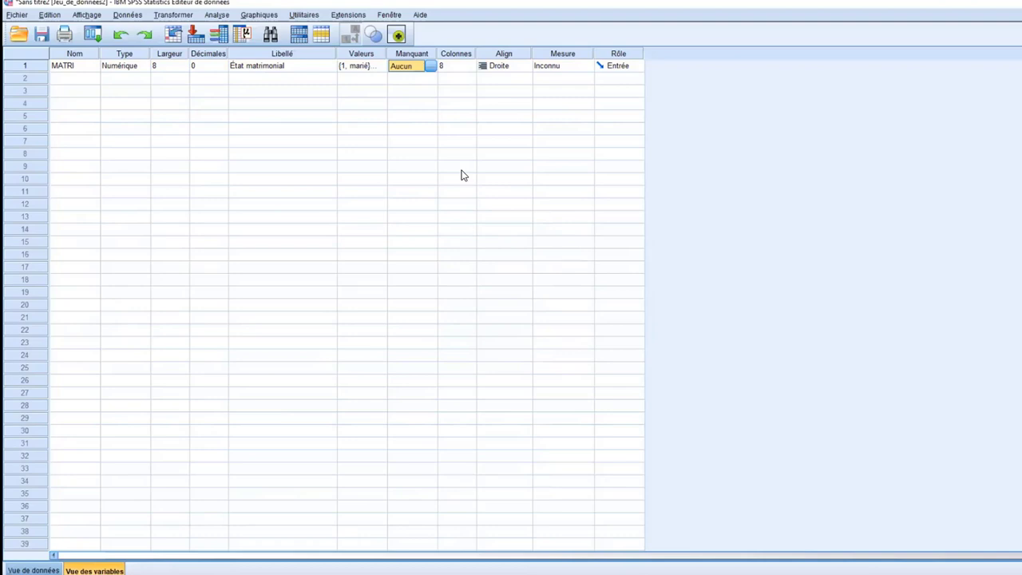
Step: Switch to the PowerPoint slideshow and advance from the database creation slides to "Les valeurs manquantes"
key(alt+Tab)
click(462, 175)
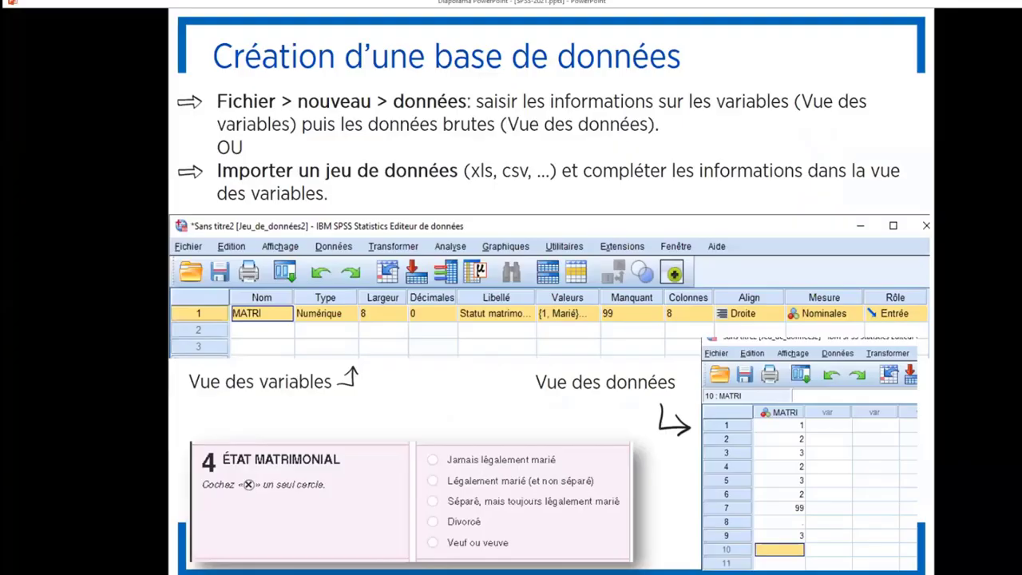
click(840, 255)
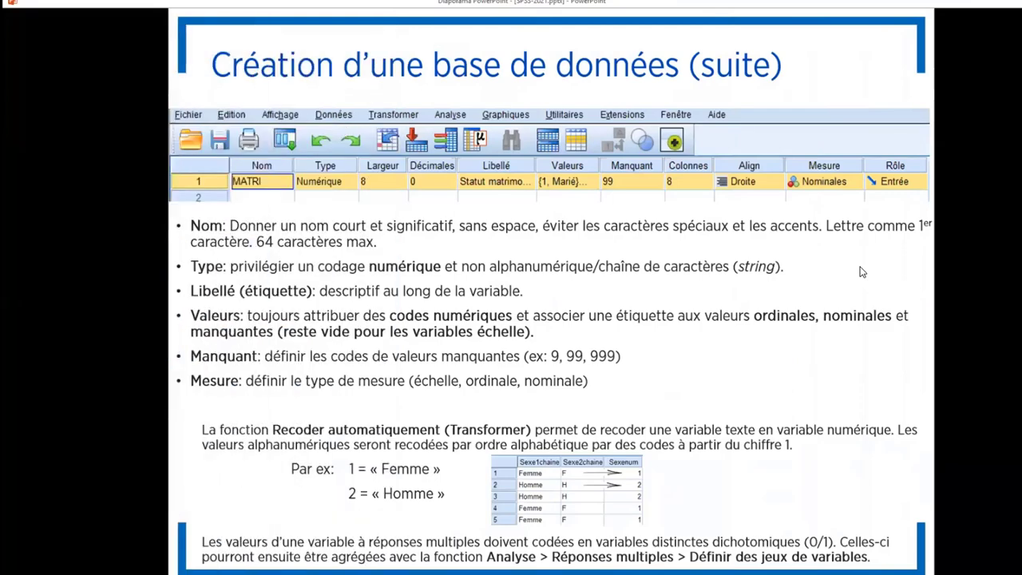
click(861, 273)
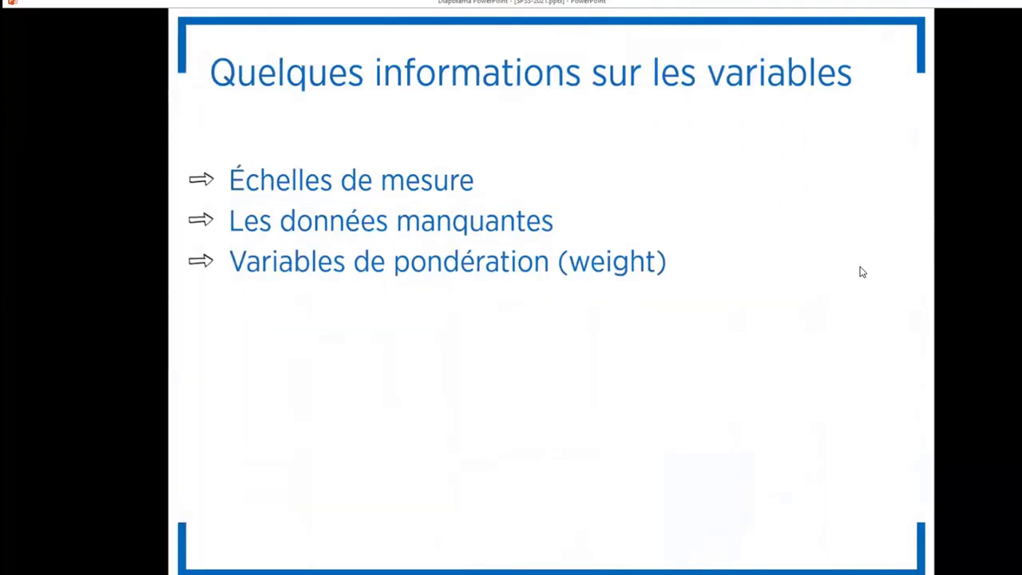
click(860, 272)
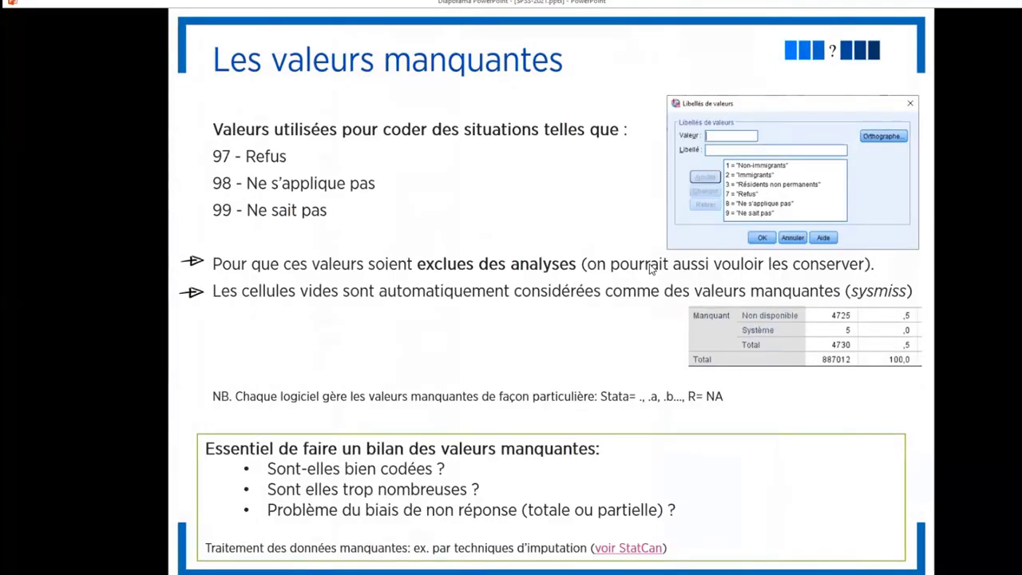
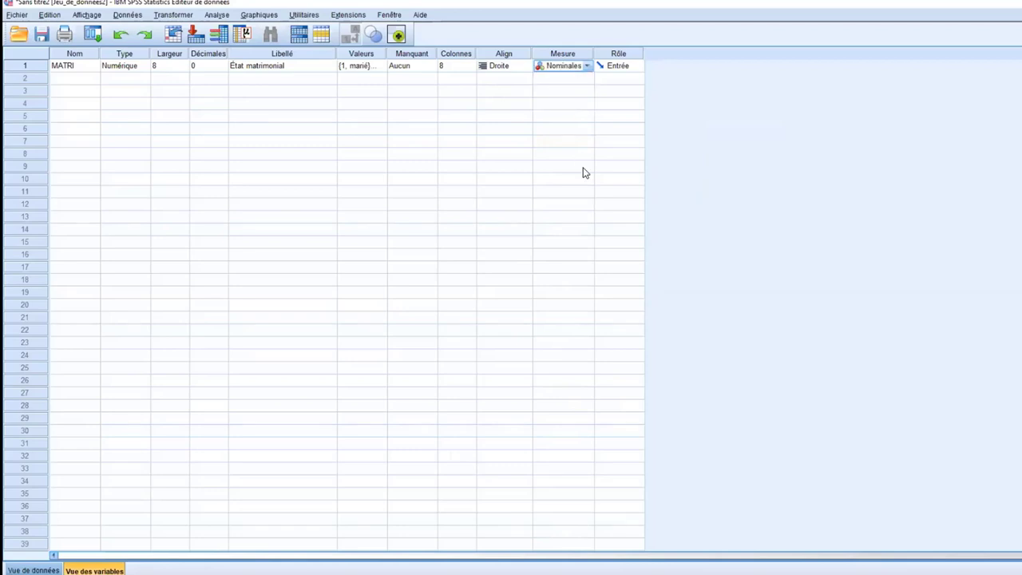
Step: Switch to the census dataset and examine the measurement level options for PWDUR, keeping Nominales
key(alt+Tab)
key(alt+Tab)
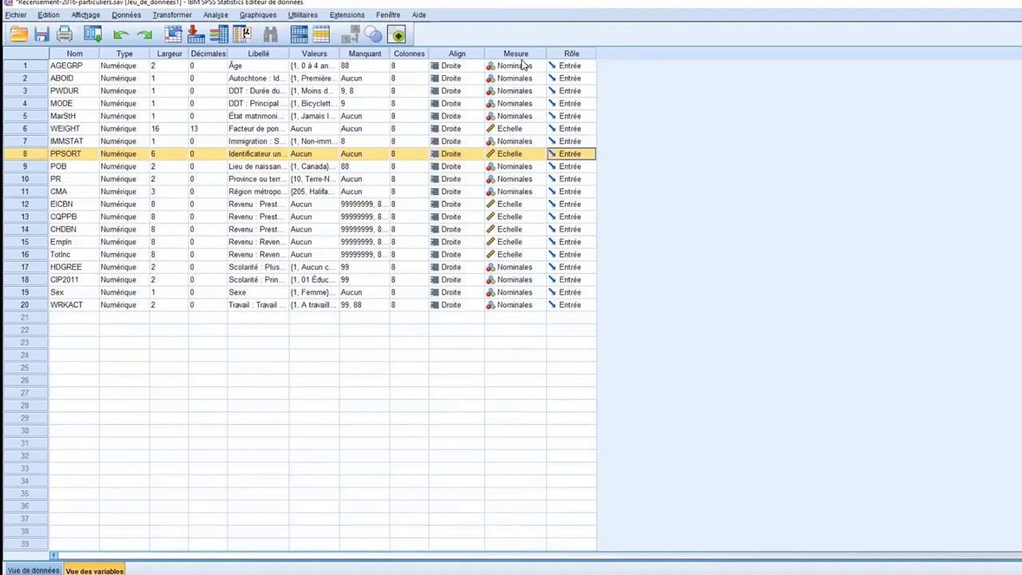
click(515, 91)
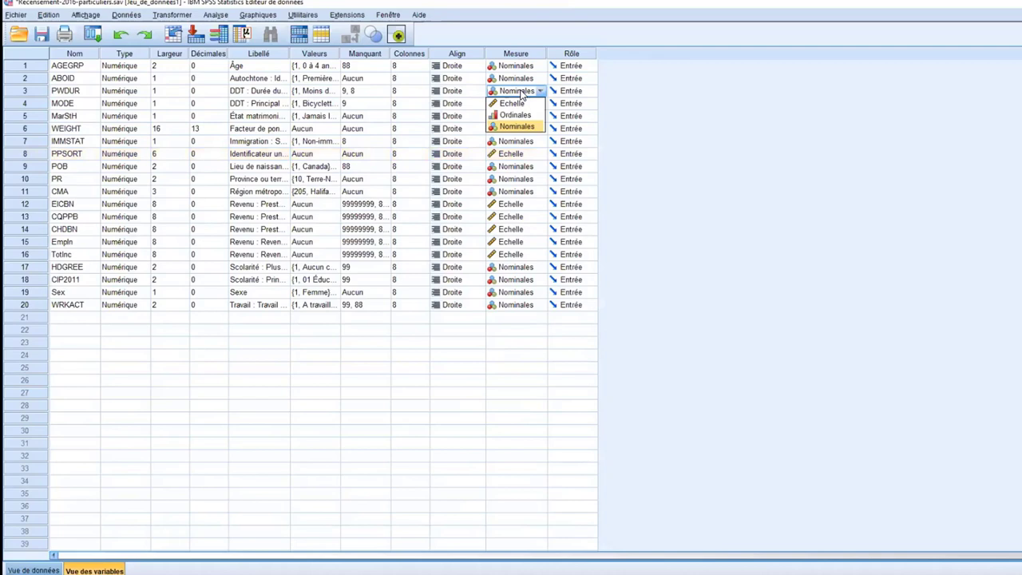
click(516, 127)
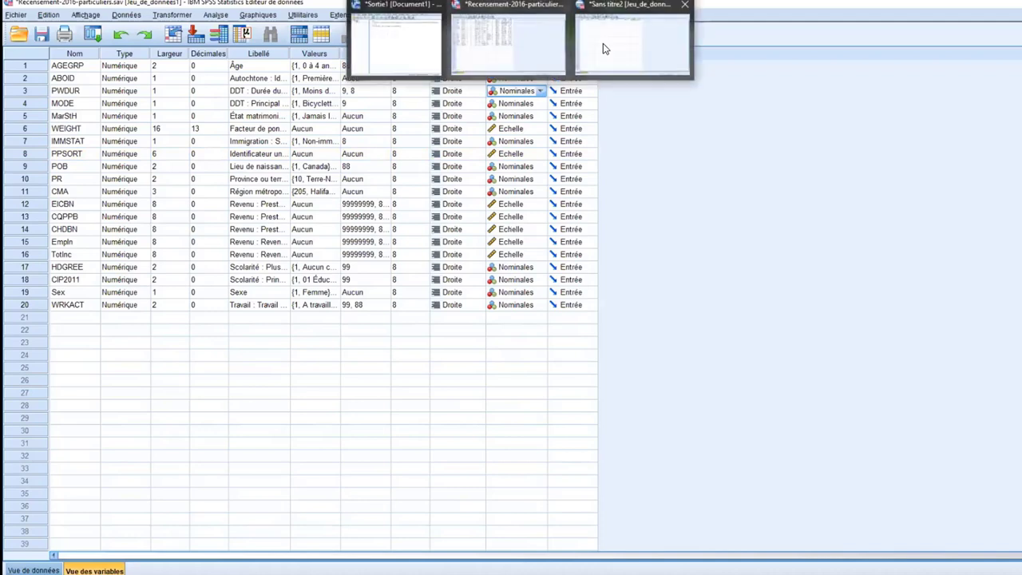
Step: Return to the untitled MATRI dataset, show its data view, and close the dataset without saving the changes
click(604, 45)
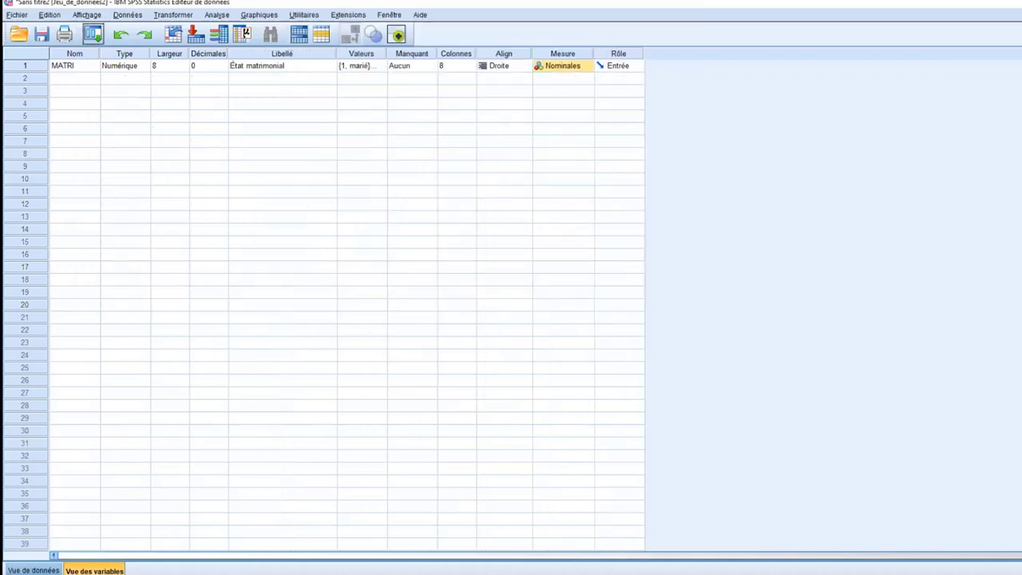
click(16, 569)
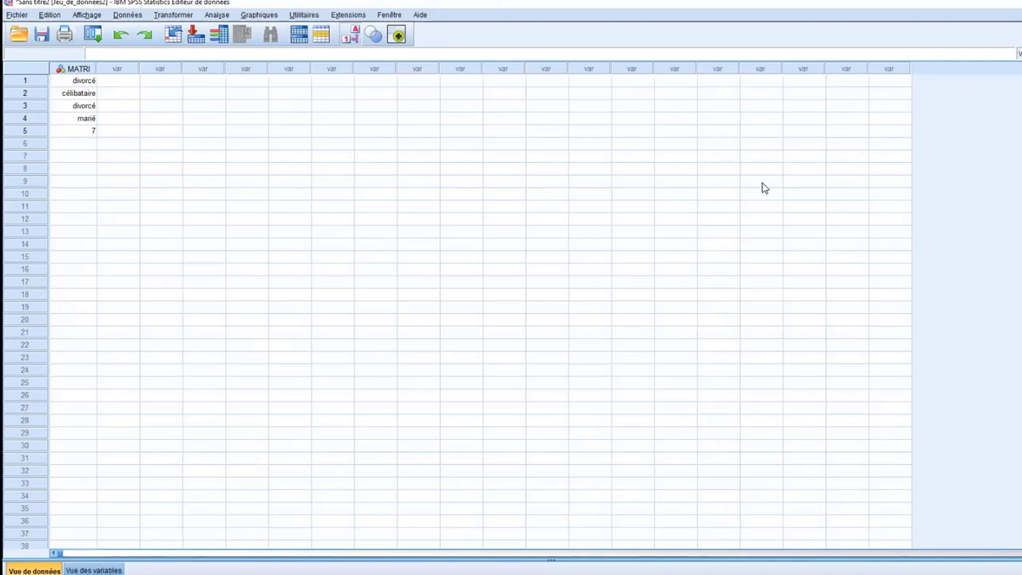
key(alt+F4)
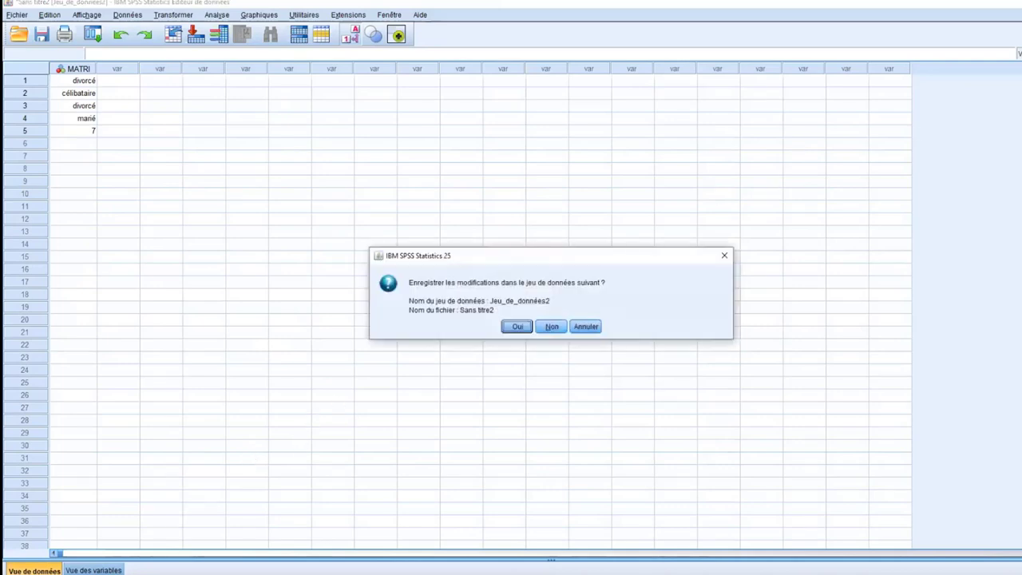
click(559, 327)
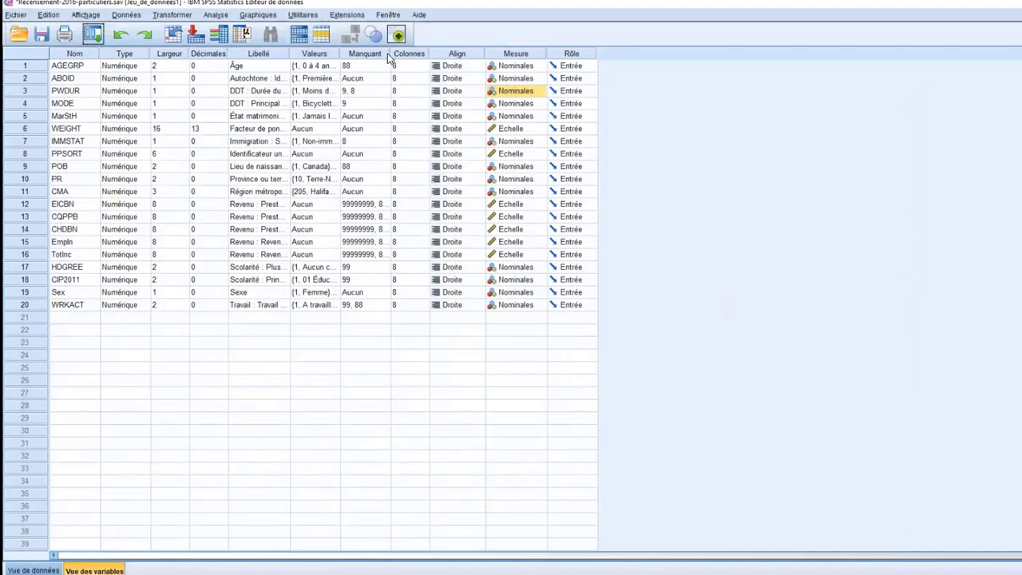
Step: Switch to the PowerPoint slideshow and advance to the slide "Nettoyer et préparer les données"
key(alt+Tab)
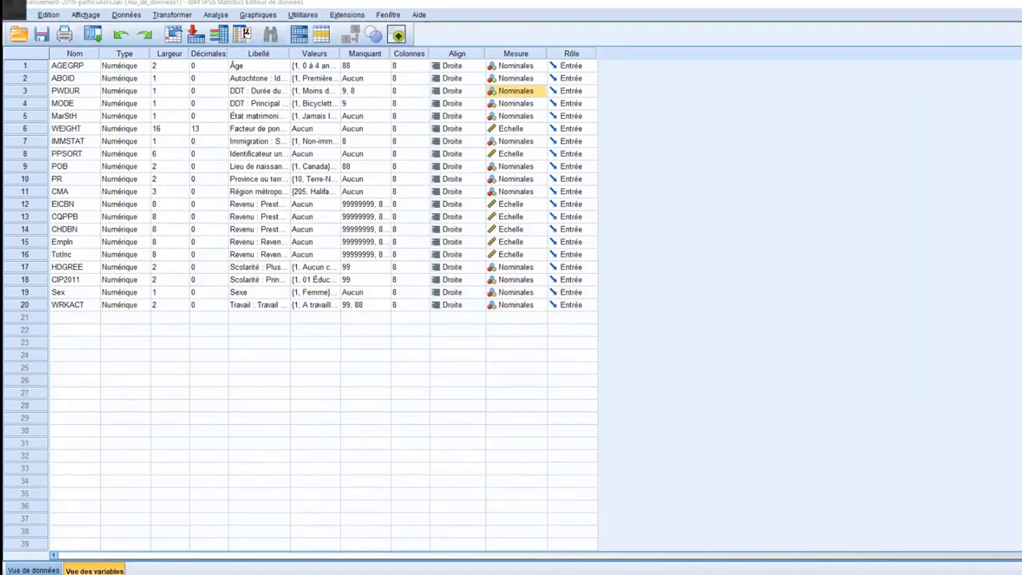
key(Right)
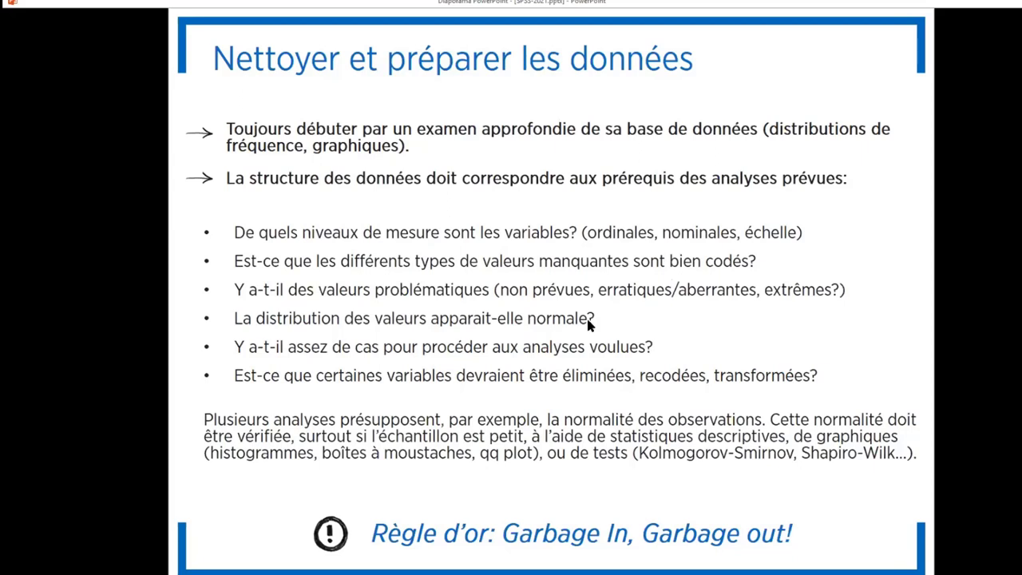
Step: Return to the census dataset in SPSS, widen the missing values column, and examine HDGREE's value labels for codes 88 and 99 without changing them
key(alt+Tab)
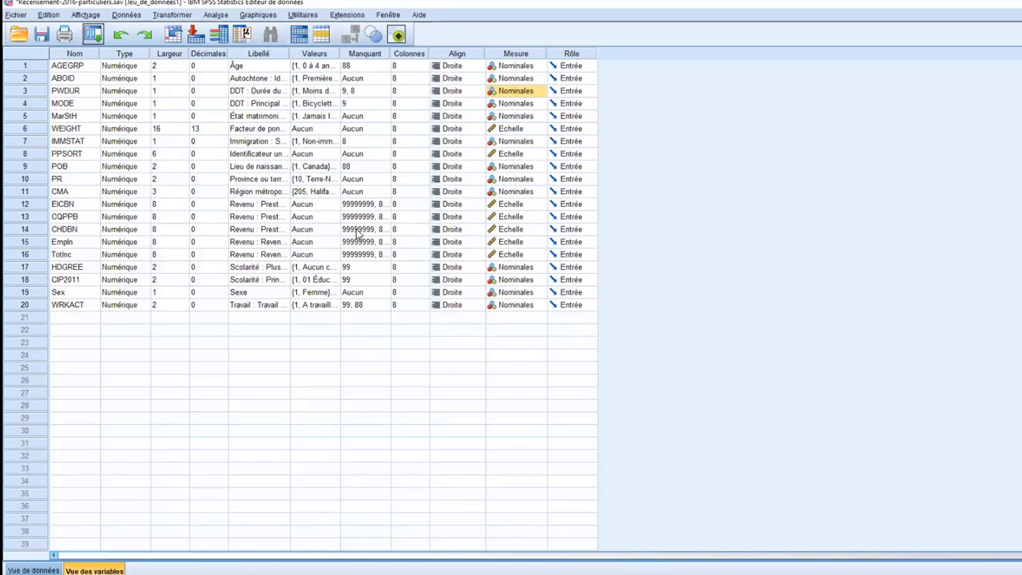
drag(390, 54, 500, 55)
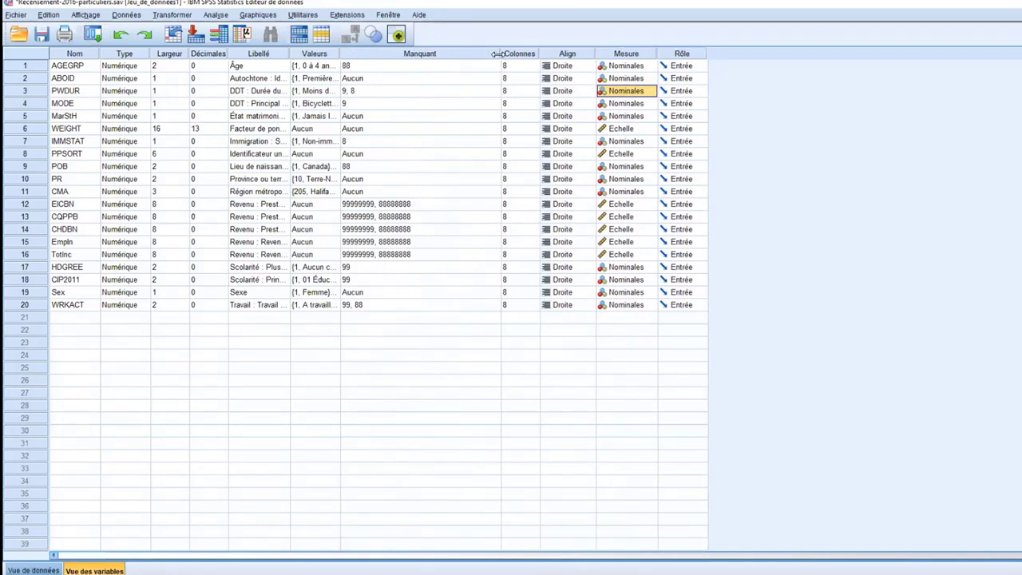
click(315, 271)
click(332, 268)
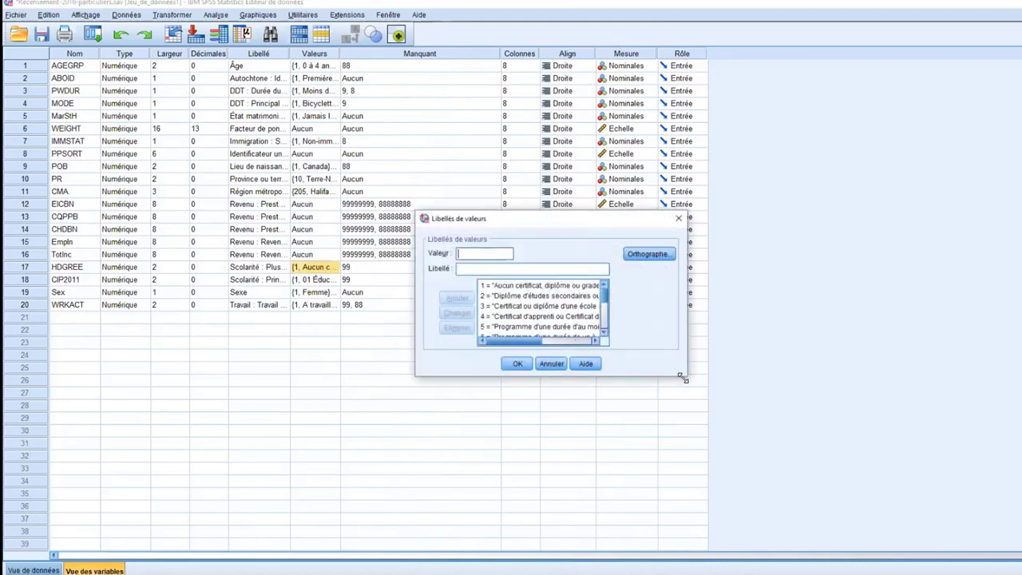
drag(683, 378, 839, 525)
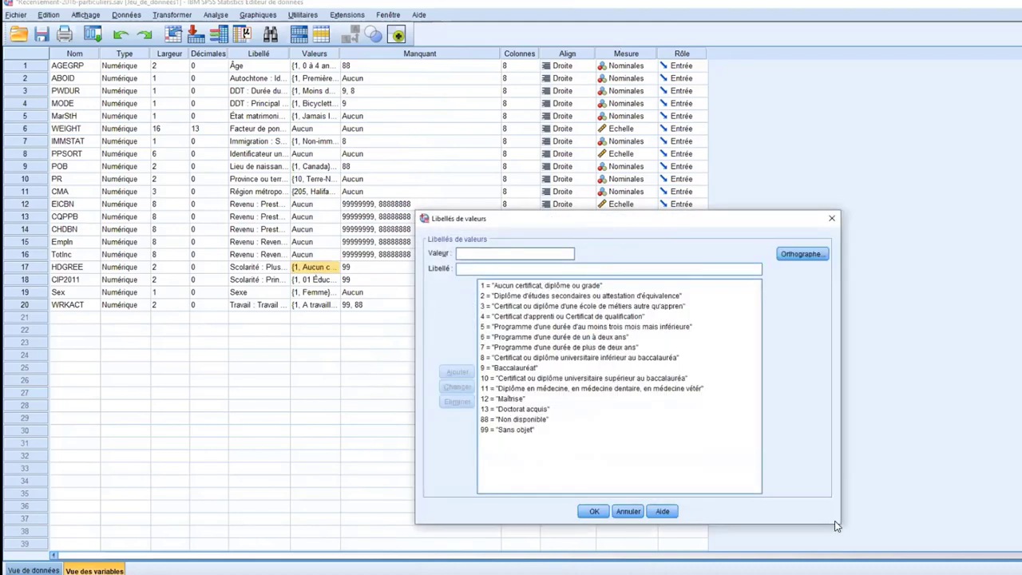
click(525, 423)
click(534, 431)
click(505, 420)
click(628, 512)
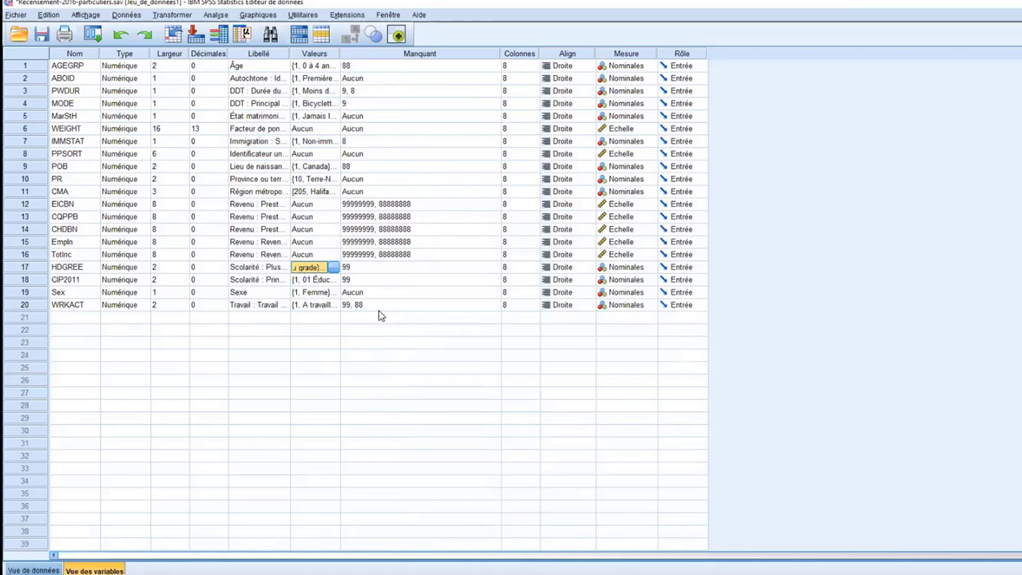
Step: Add 88 as a second discrete missing value for HDGREE, alongside 99
click(376, 270)
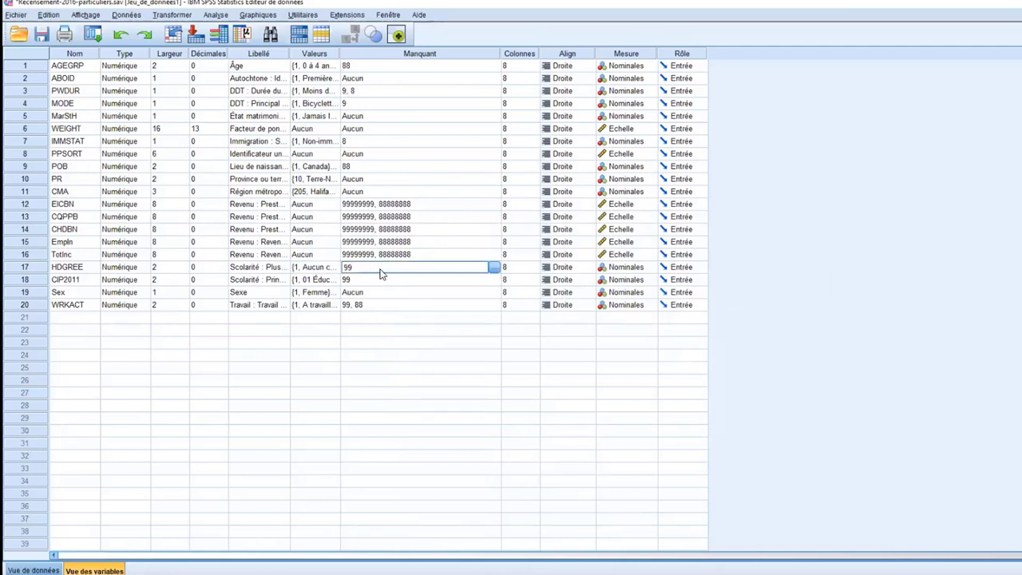
click(494, 266)
click(562, 281)
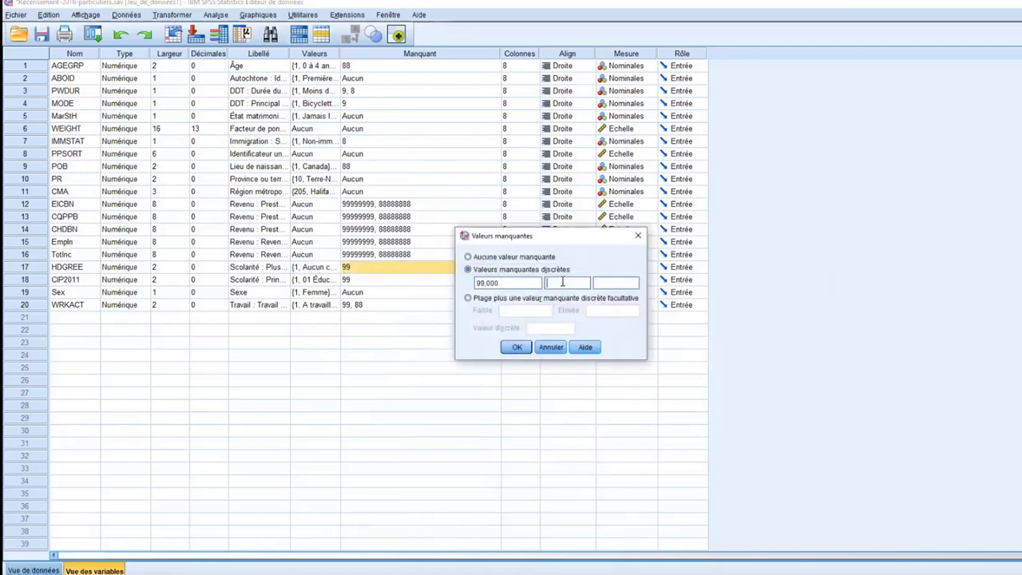
text(88)
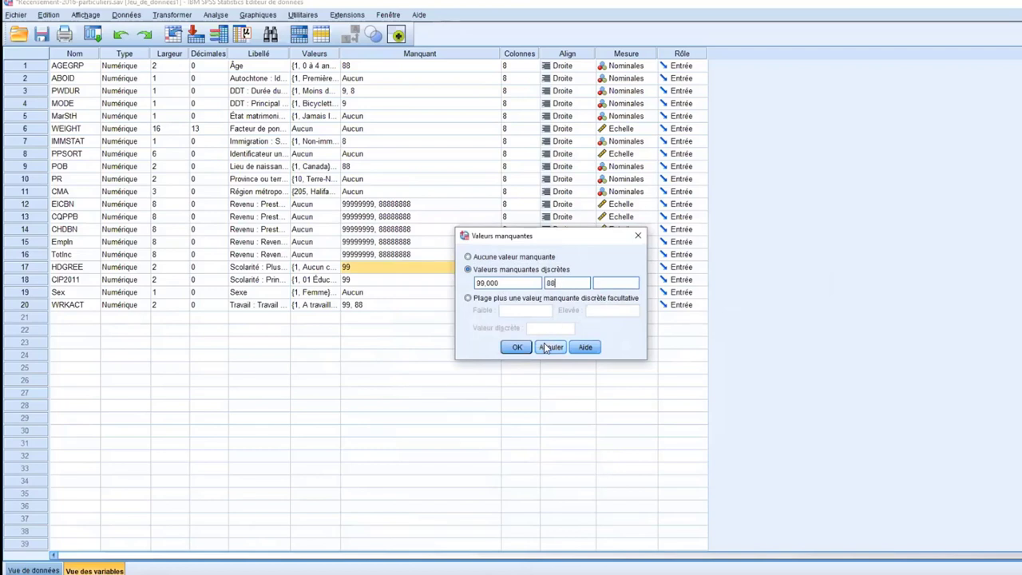
click(516, 347)
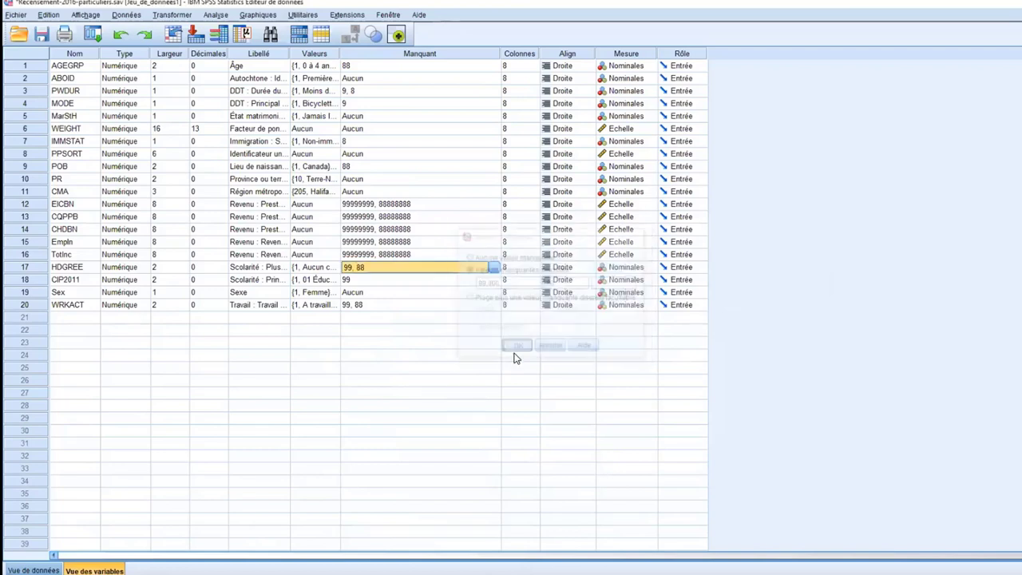
Step: Add 88 as a second discrete missing value for CIP2011, alongside 99
click(368, 281)
click(493, 279)
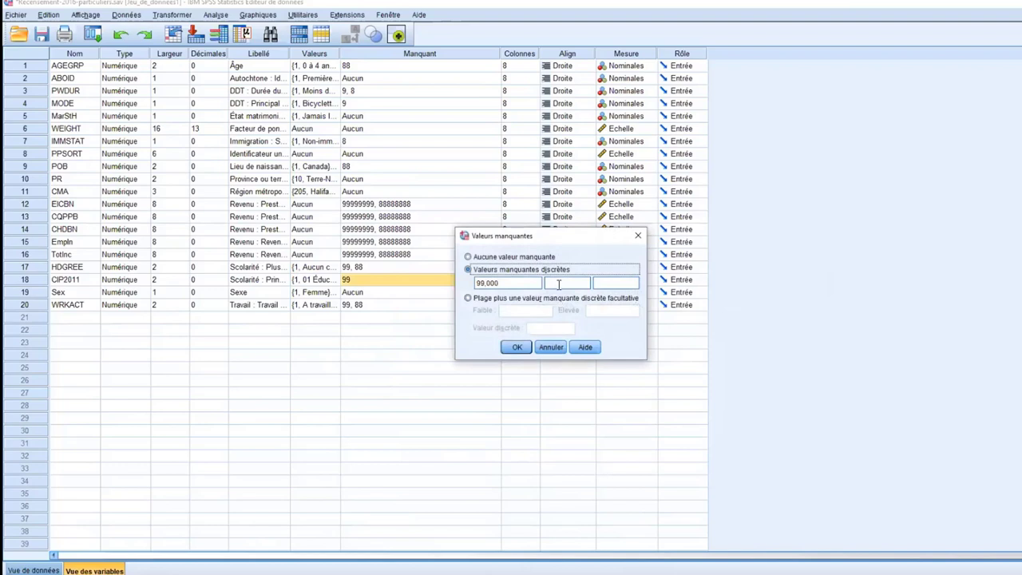
text(88)
click(517, 347)
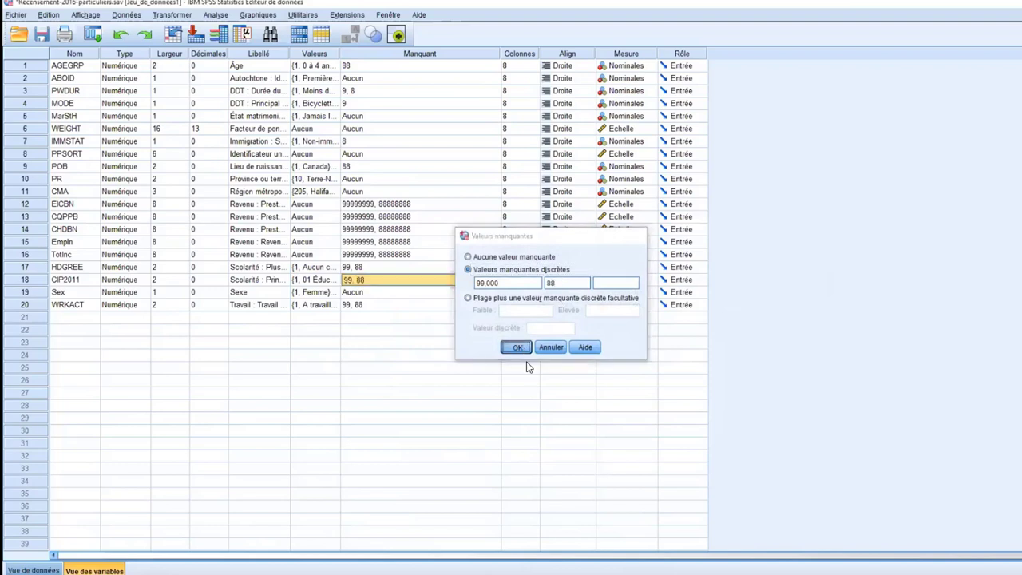
Step: Examine the labels and missing value codes of the income variables EICBN to TotInc
click(271, 205)
drag(272, 206, 276, 224)
drag(375, 206, 378, 256)
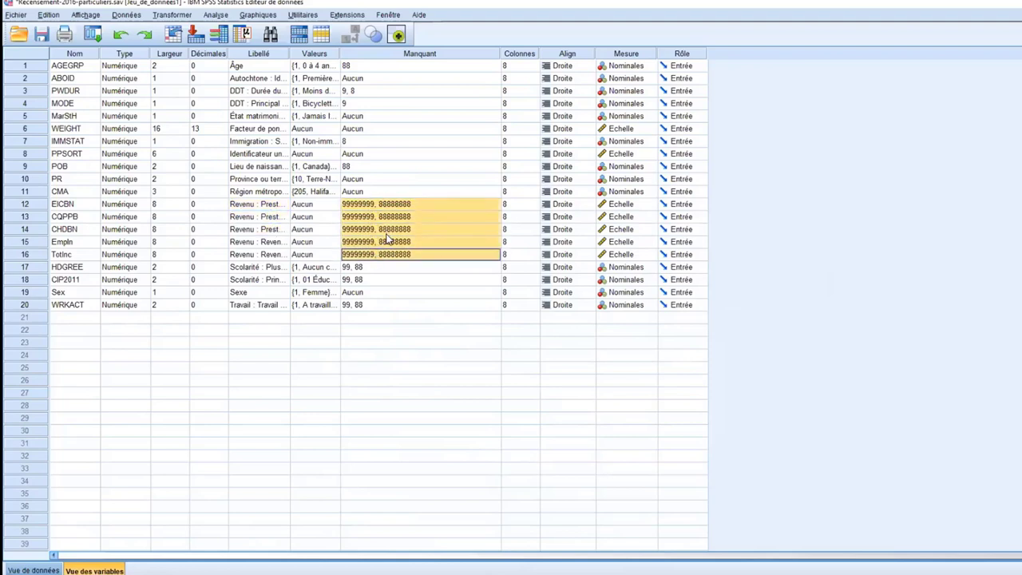
Step: Start a value label for code 88888888 of EICBN, and cancel the entry
click(311, 206)
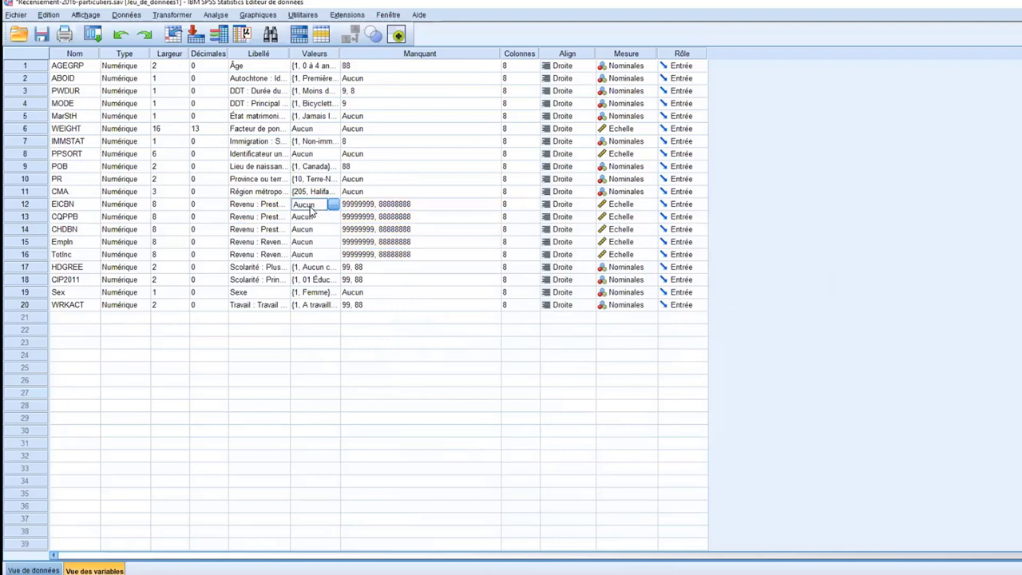
click(332, 205)
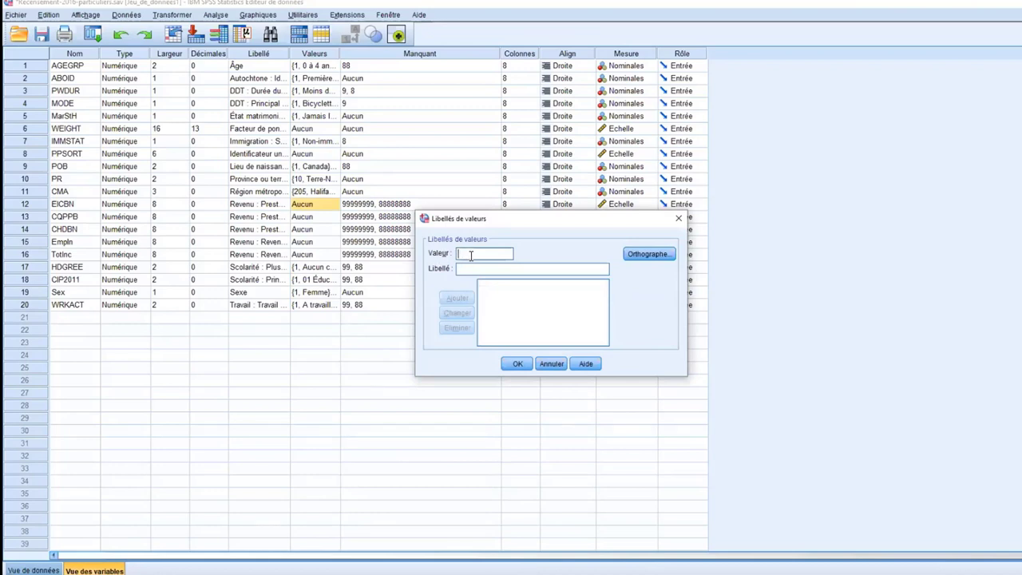
text(88888888)
click(480, 269)
click(549, 364)
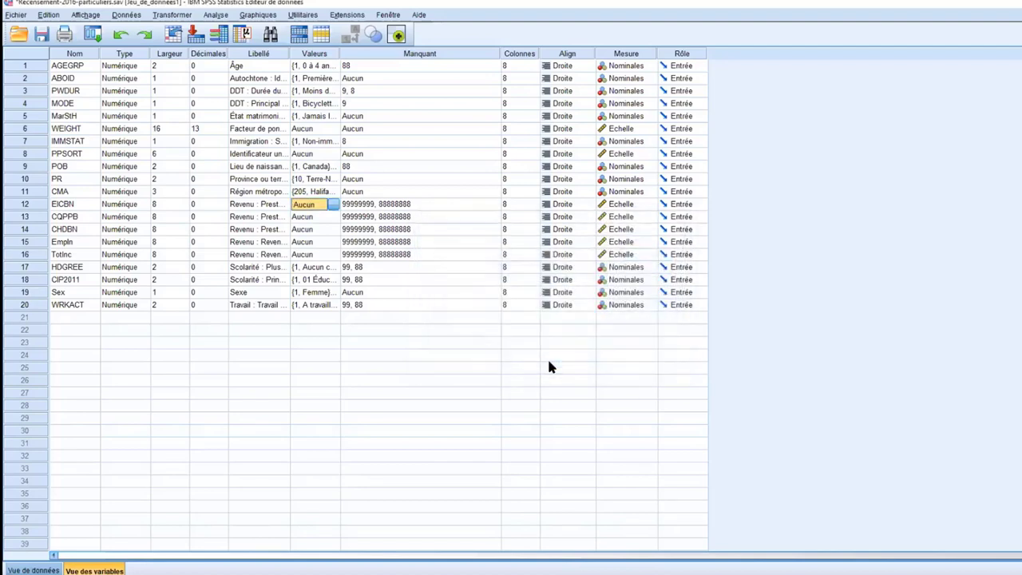
Step: Examine the value labels of PWDUR and Sex, closing each without applying a change
click(315, 91)
click(333, 91)
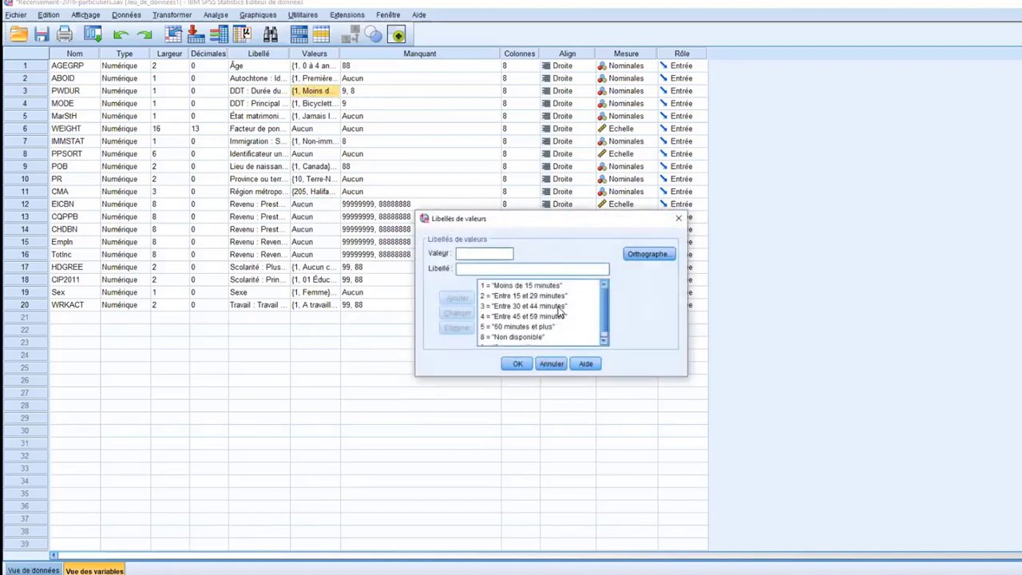
scroll(530, 335, down, 1)
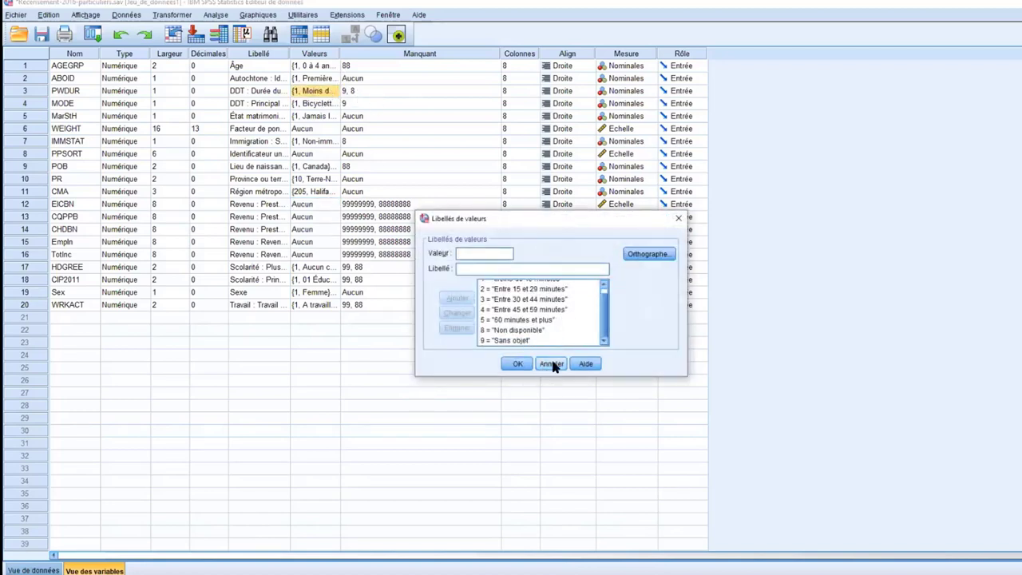
click(550, 364)
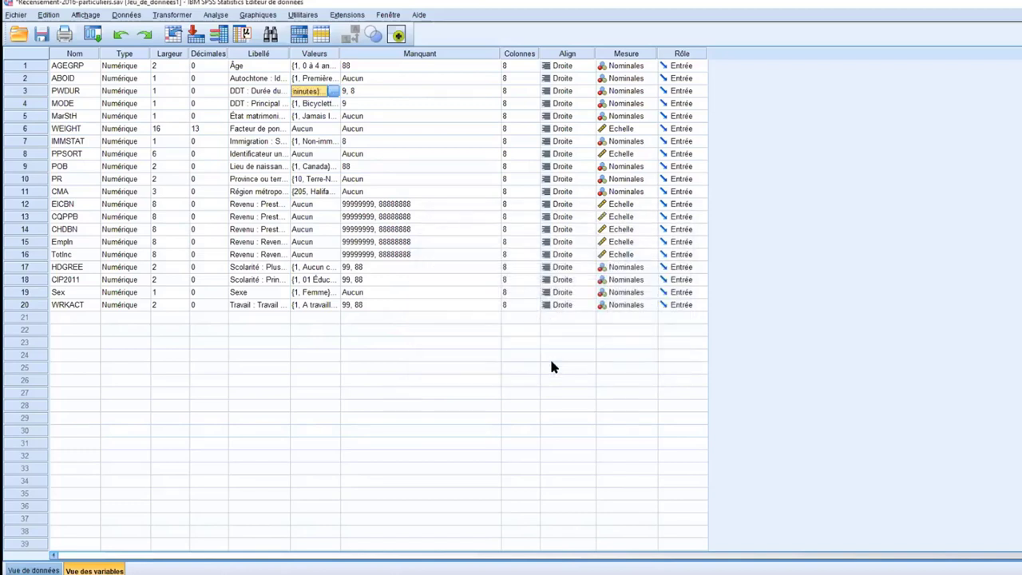
click(330, 292)
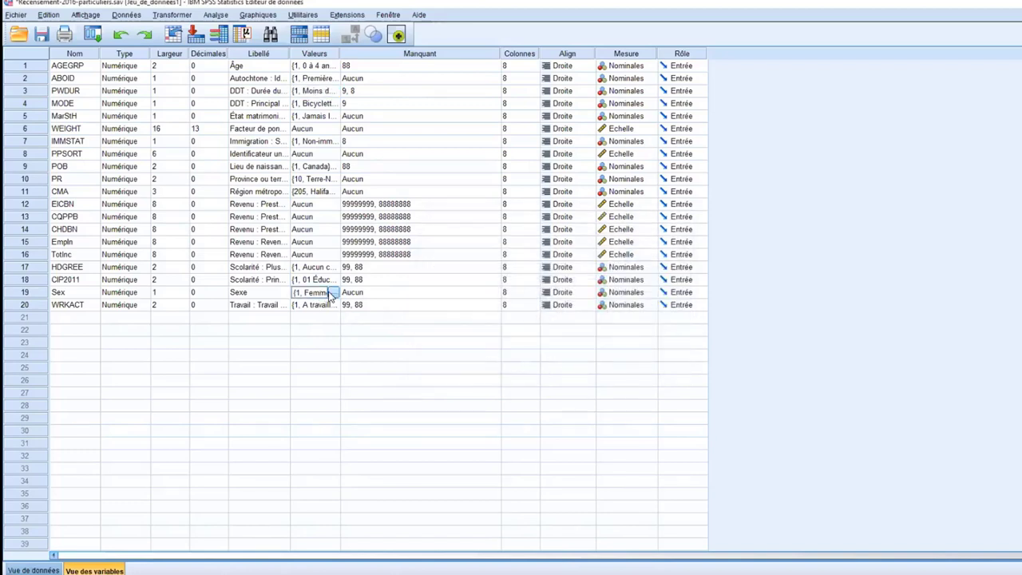
click(333, 293)
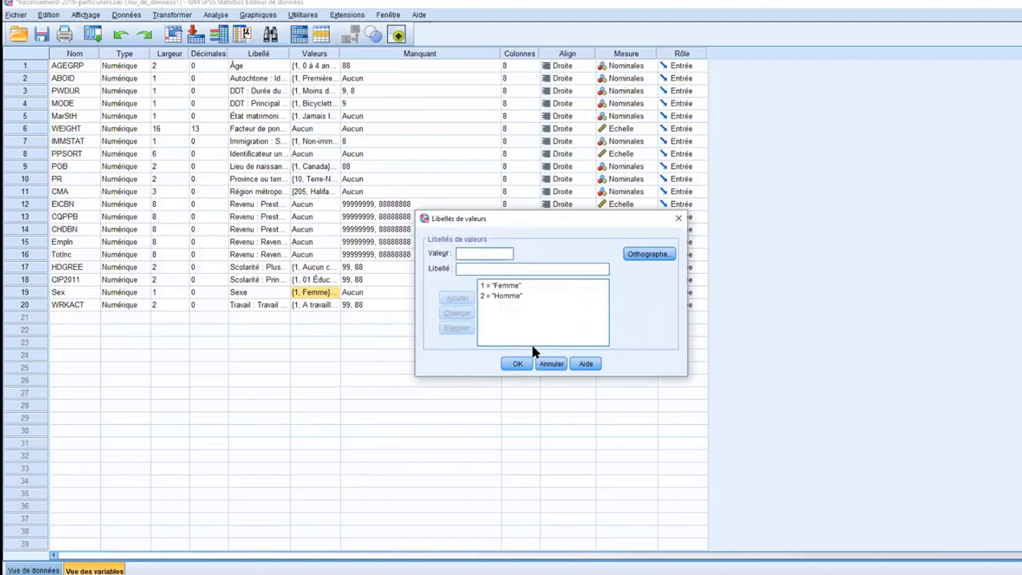
click(550, 364)
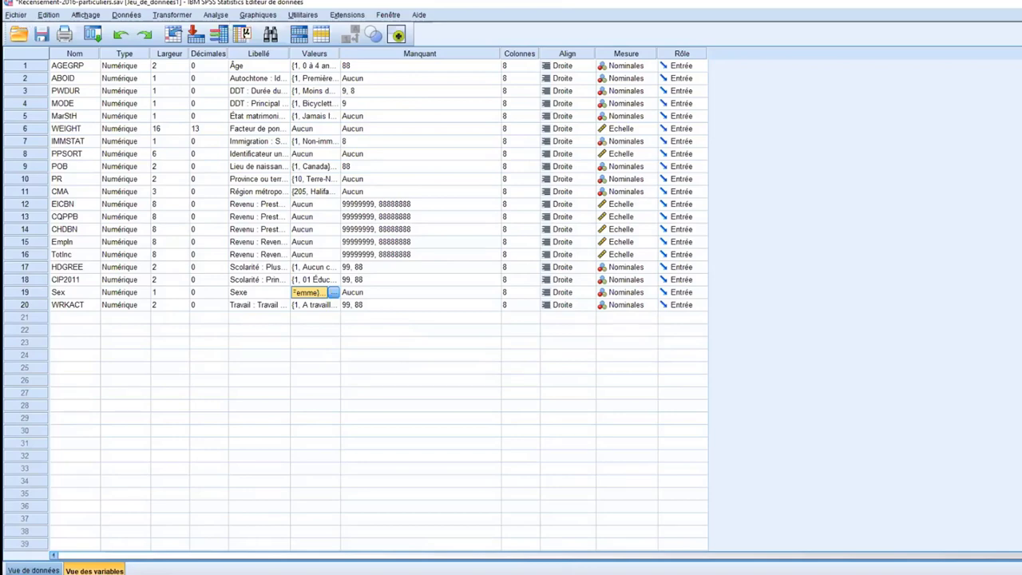
Step: Switch to the PowerPoint slideshow and advance to the slide on weighting survey results
key(alt+Tab)
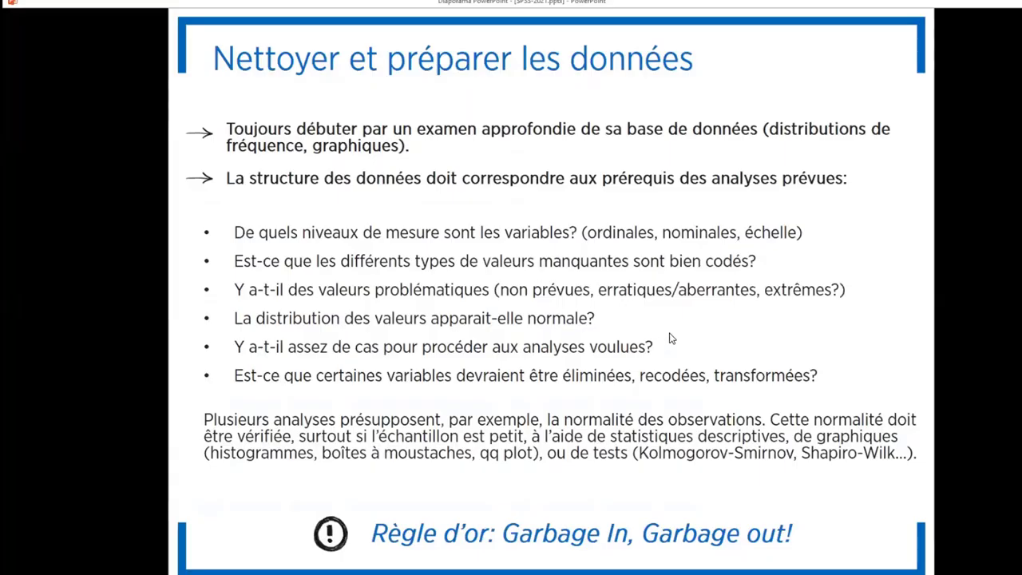
key(Right)
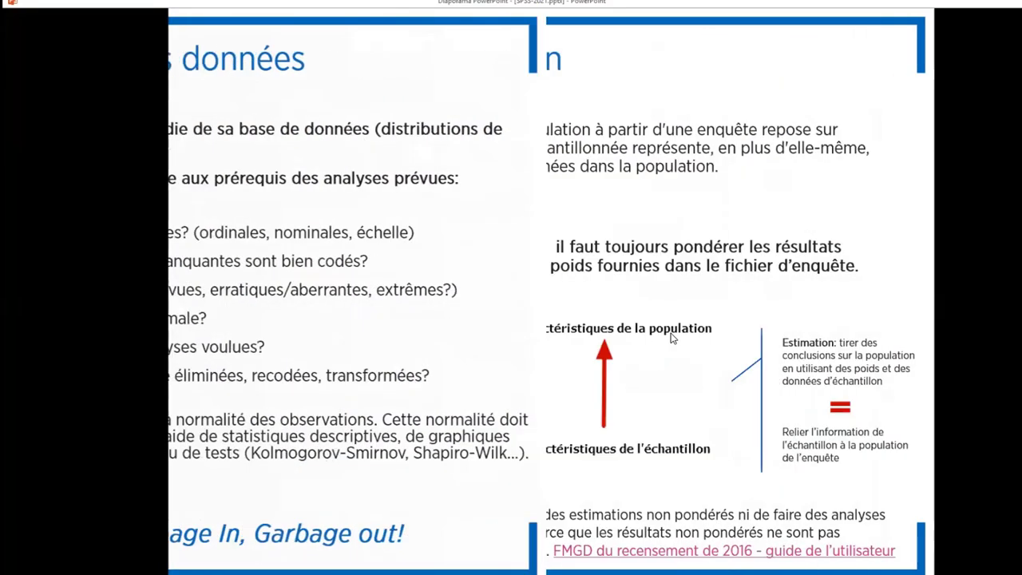
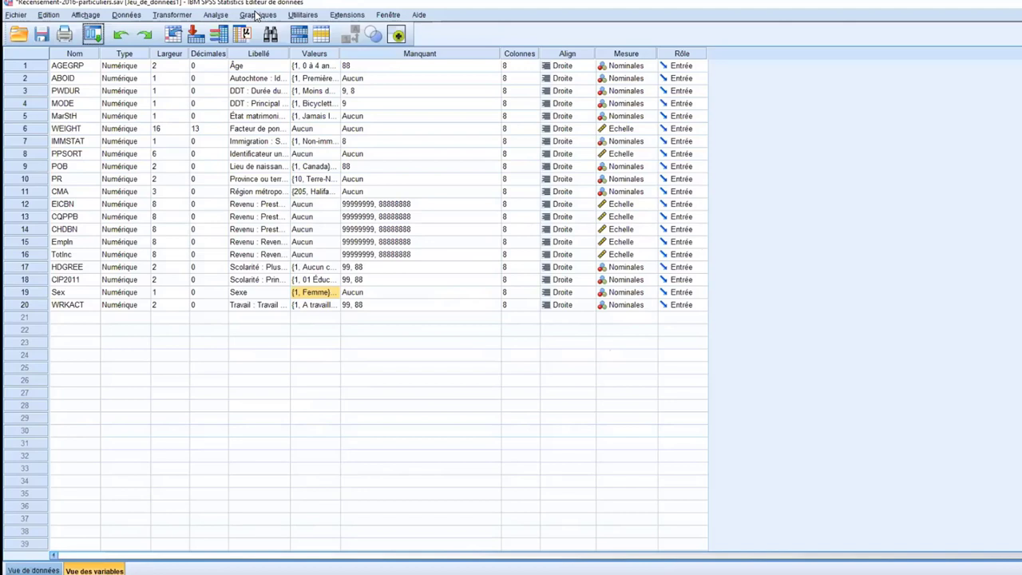
Step: Examine the file commands available for opening, importing, saving and exporting data, and the repository commands
click(16, 15)
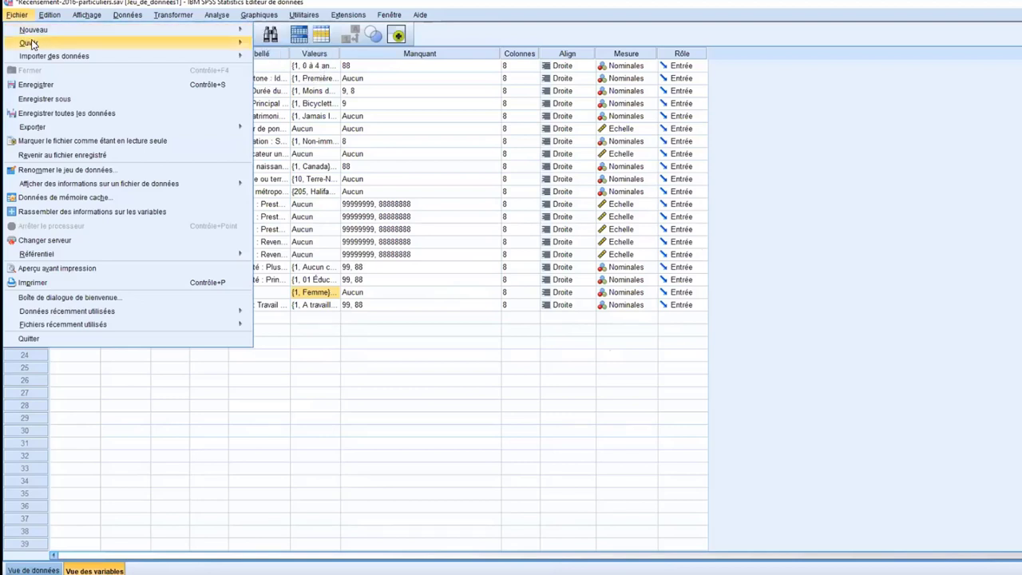
mouse_move(44, 56)
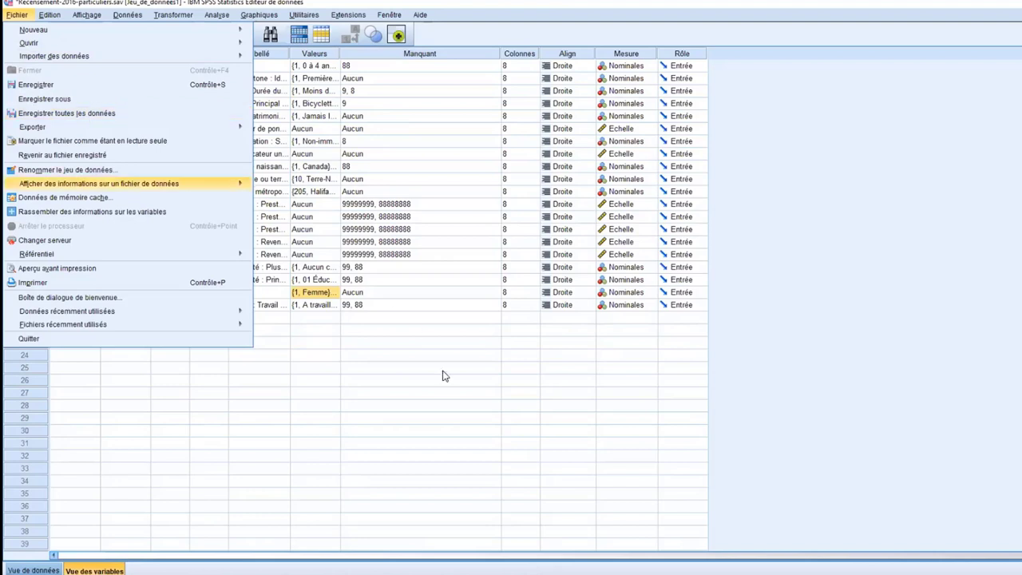
click(422, 381)
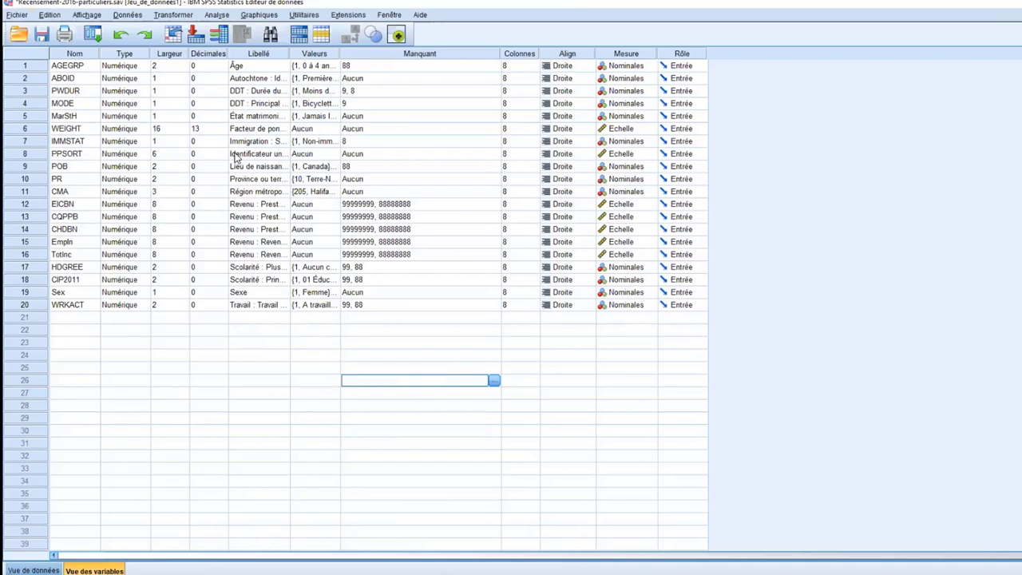
click(16, 15)
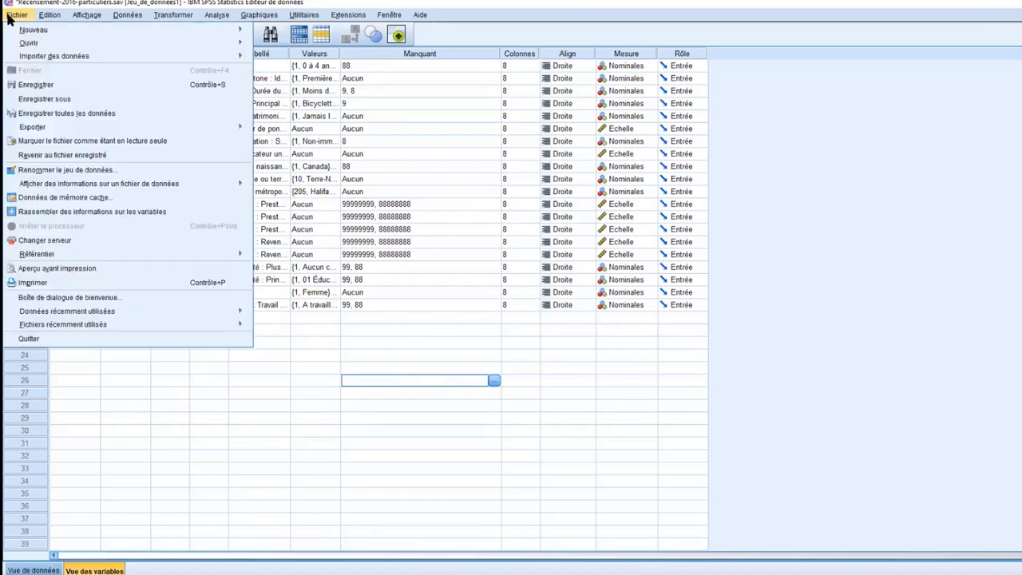
mouse_move(148, 259)
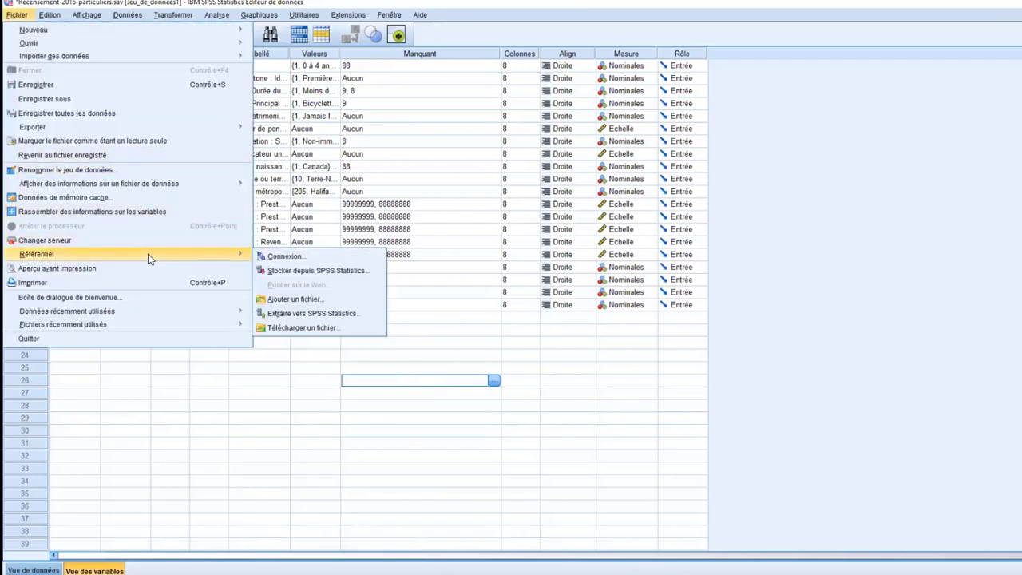
Step: Open the program options and examine the general, language, results, data and currency settings
mouse_move(59, 17)
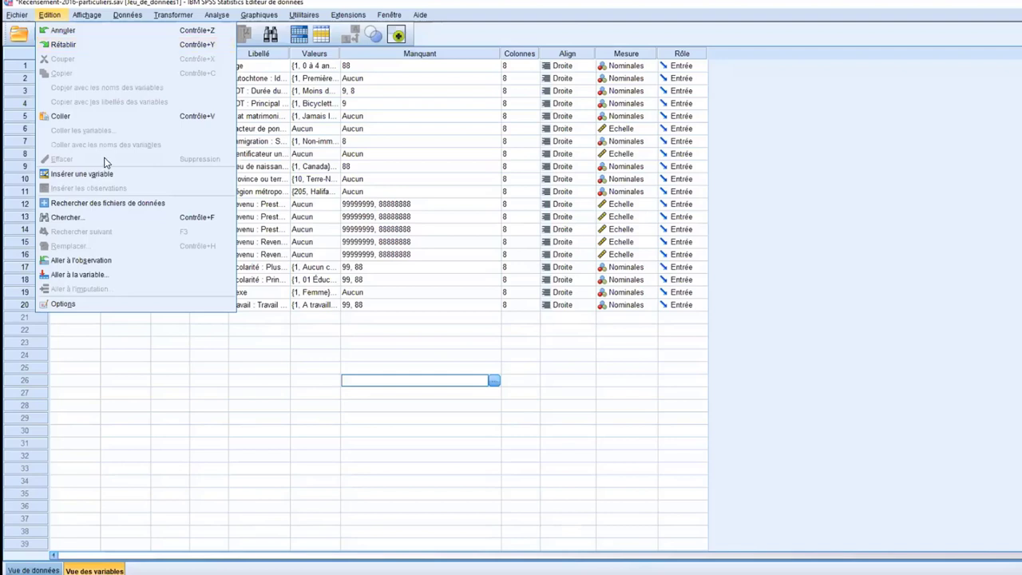
click(91, 307)
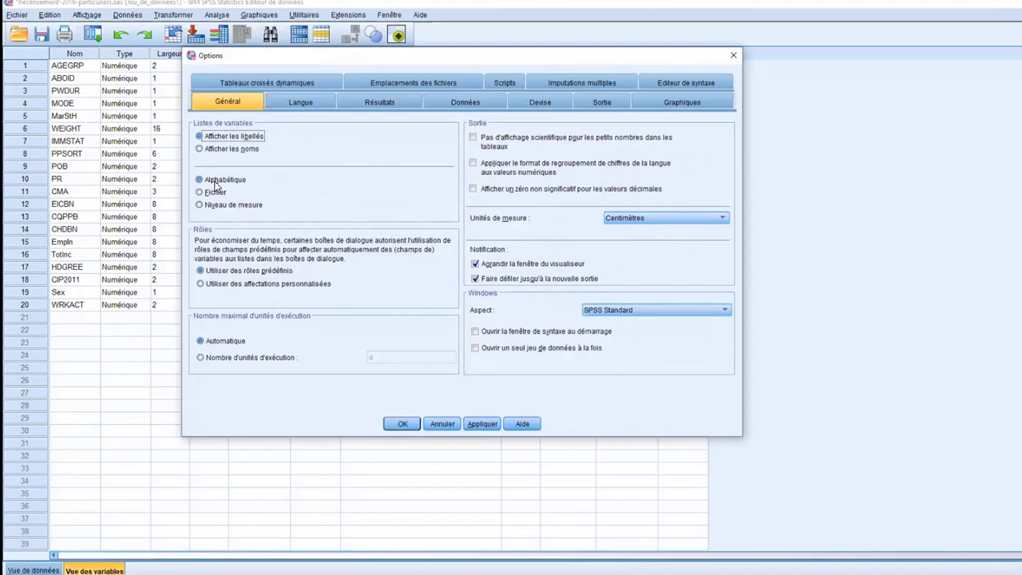
click(294, 103)
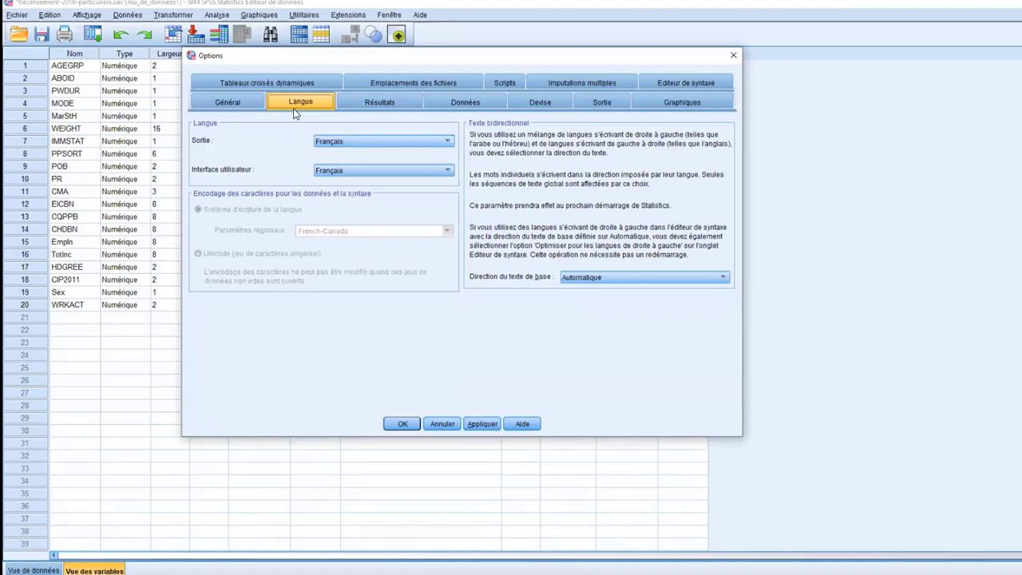
click(354, 103)
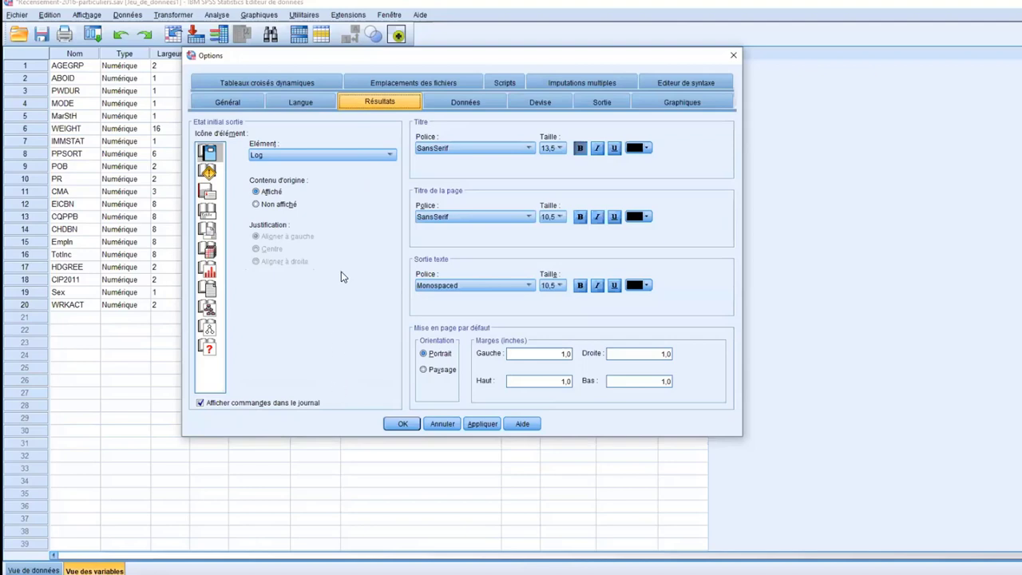
click(479, 102)
click(542, 101)
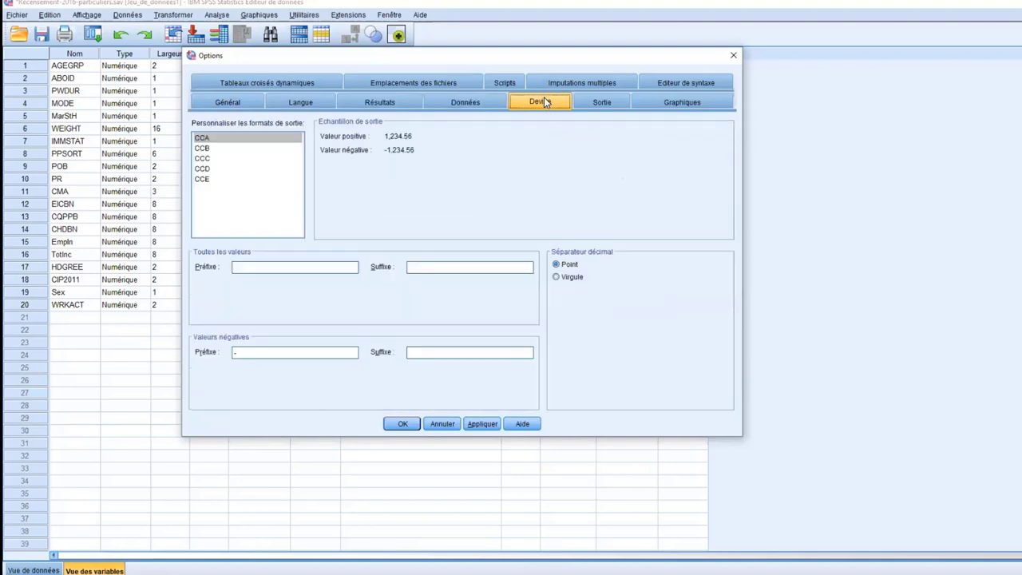
Step: Examine the output label options, keeping Noms et libellés for variables in the outline labels
click(611, 107)
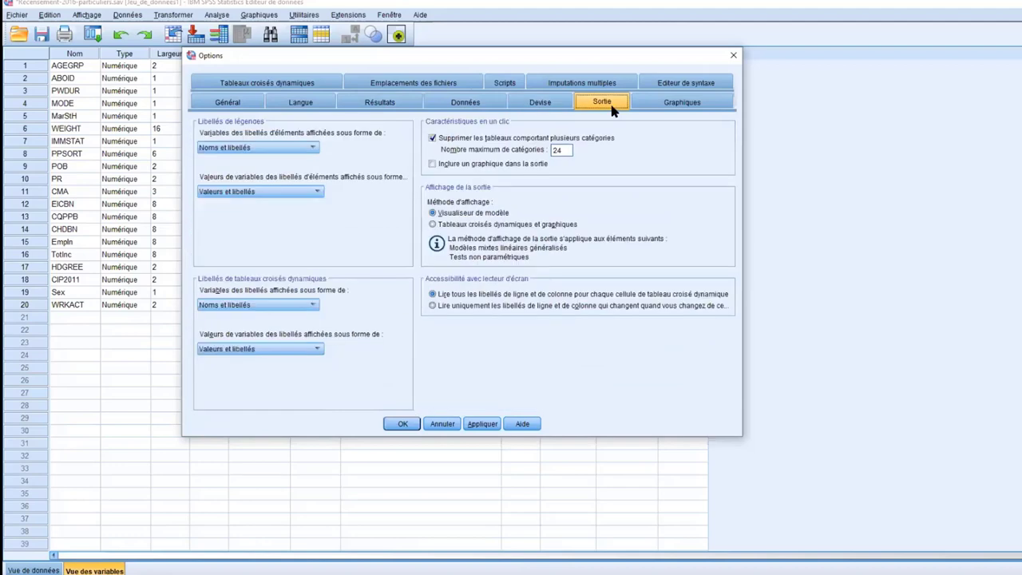
click(279, 149)
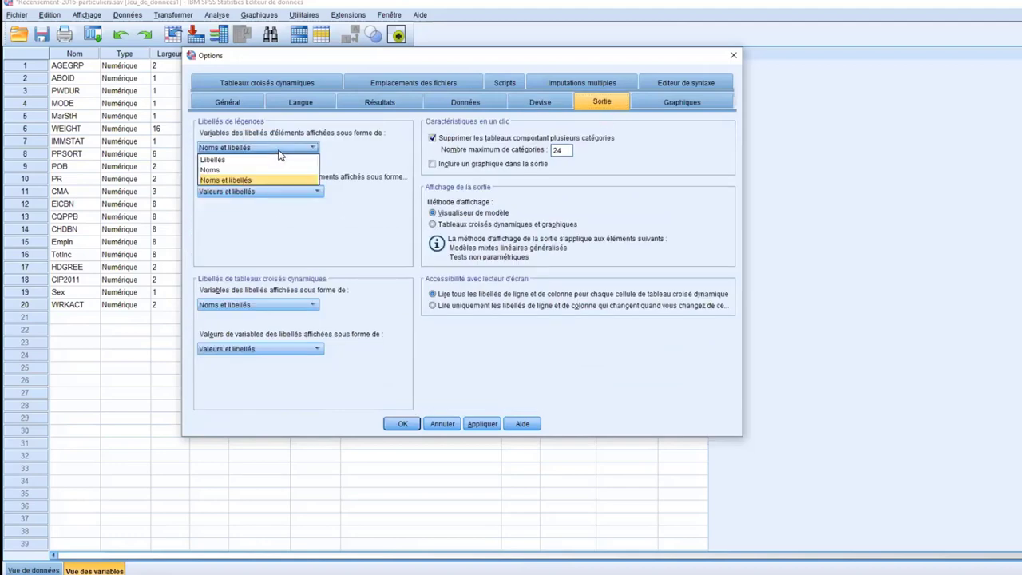
click(288, 181)
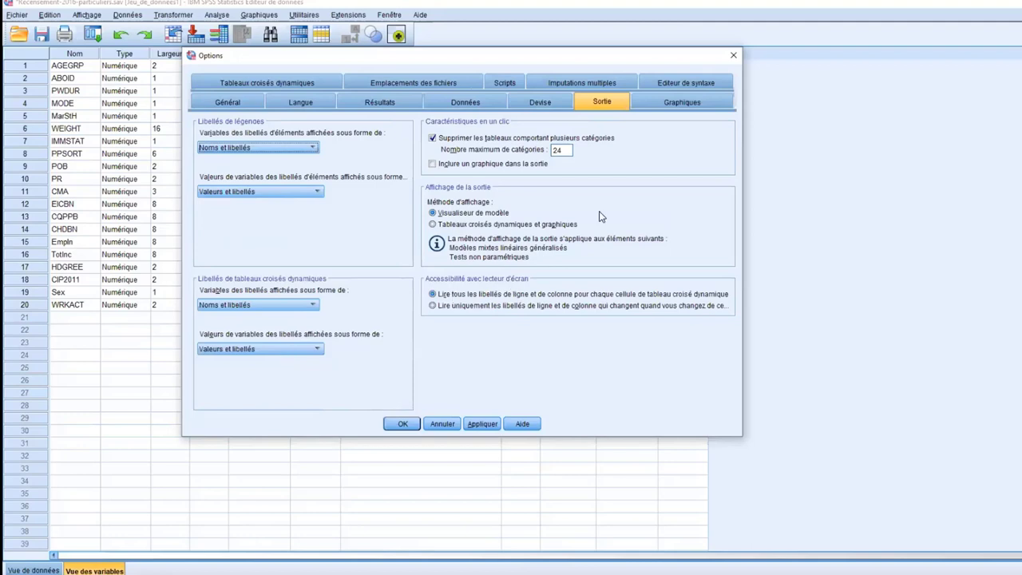
Step: Examine the chart, syntax editor, file location and pivot table options, and close the options without applying changes
click(675, 106)
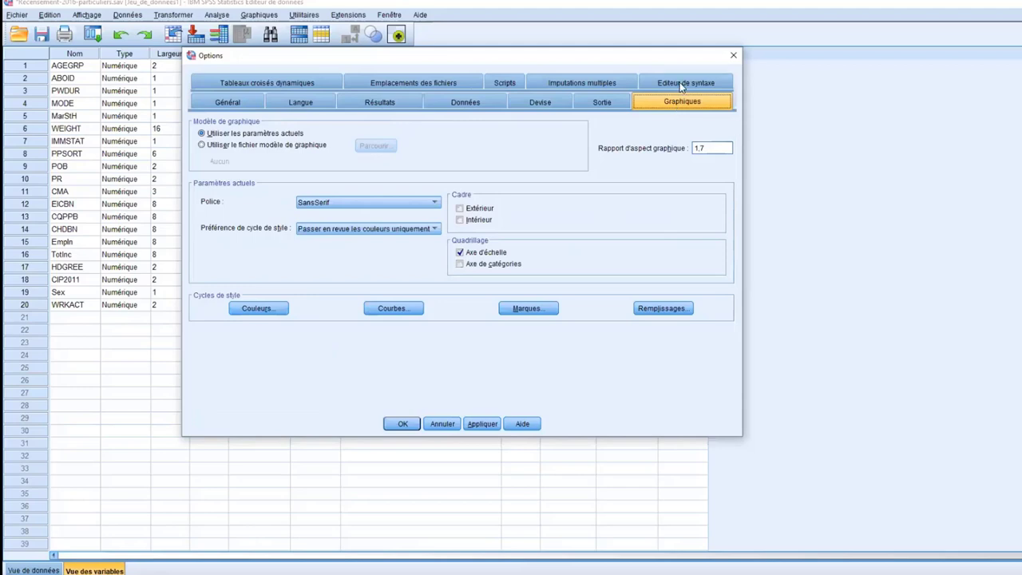
click(681, 84)
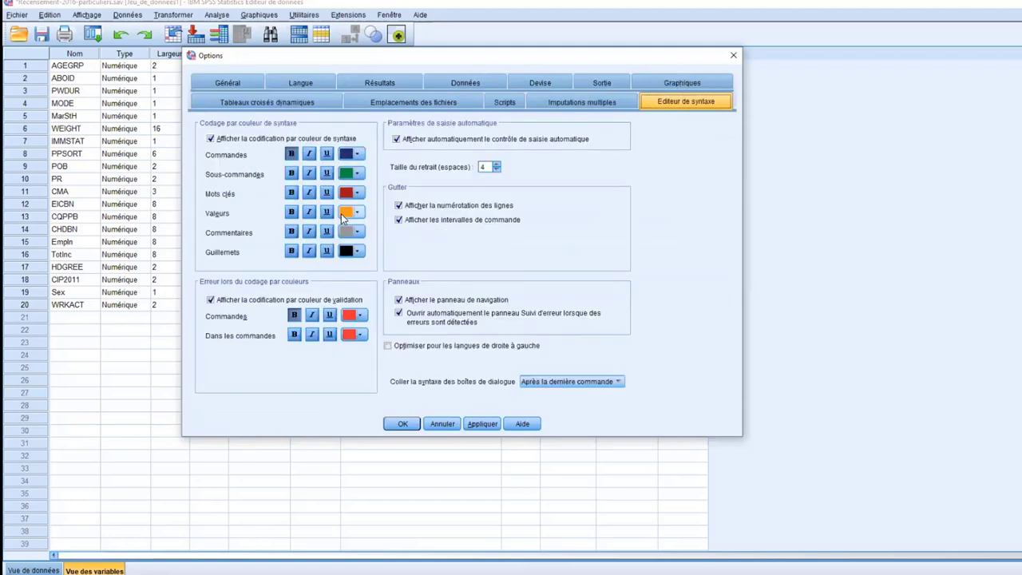
click(413, 107)
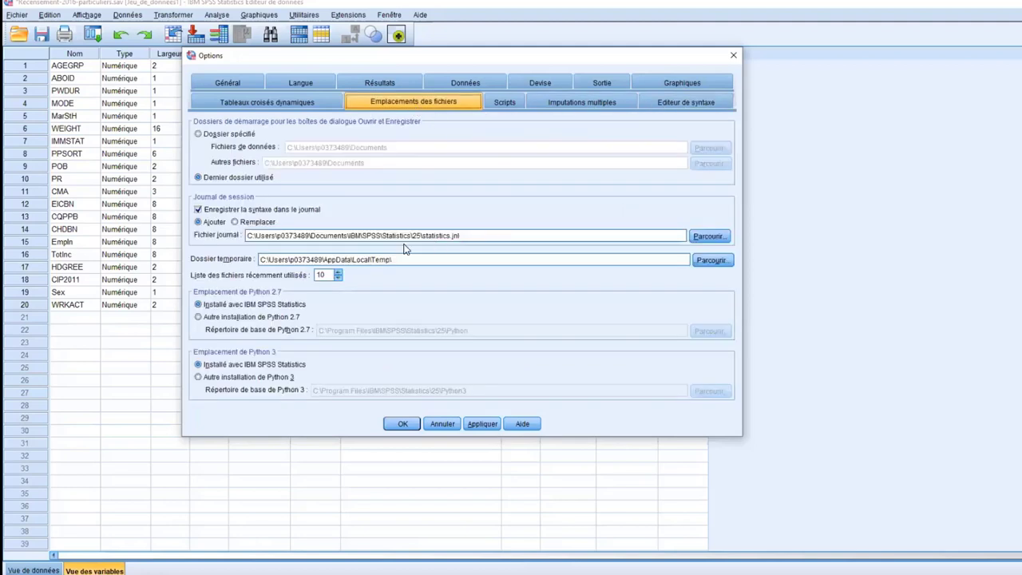
click(274, 102)
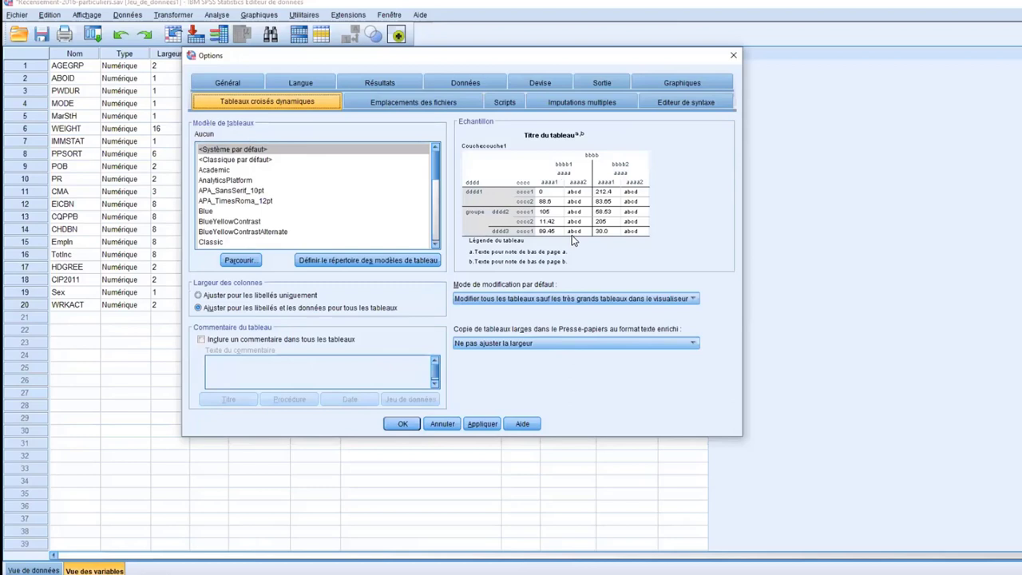
click(444, 424)
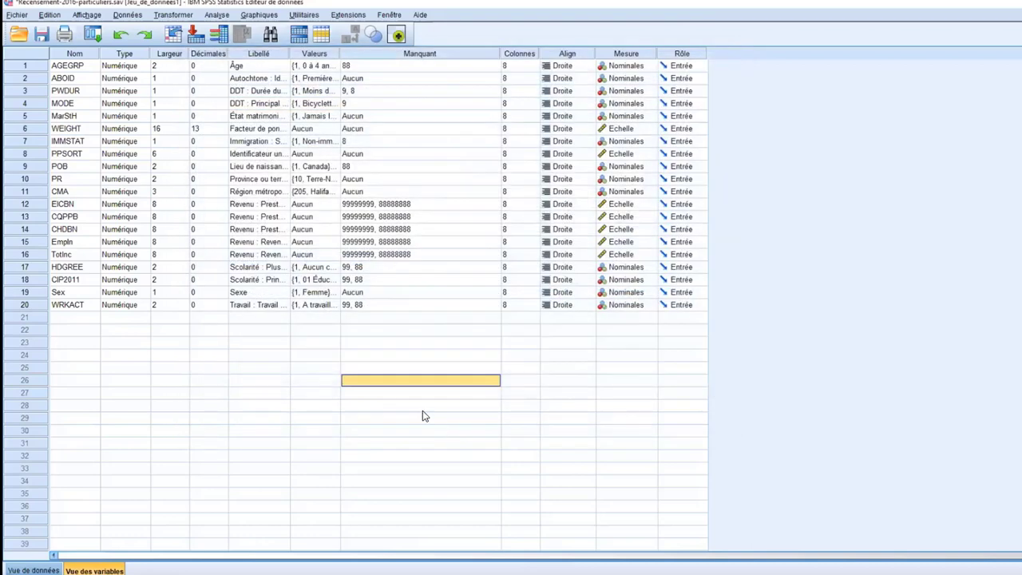
Step: Examine the commands for display settings, managing the dataset's observations and variables, and transforming variables
click(84, 14)
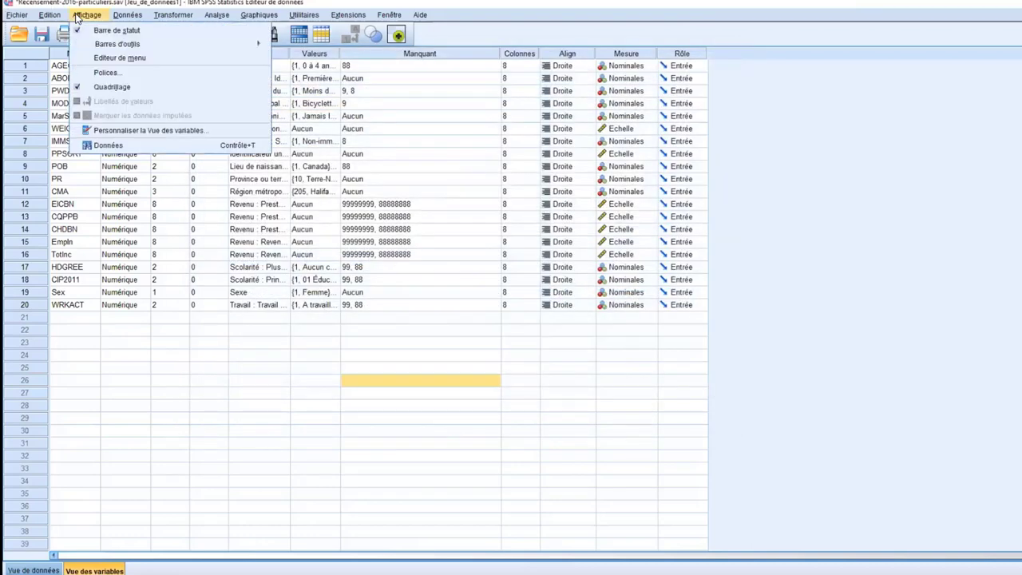
mouse_move(136, 19)
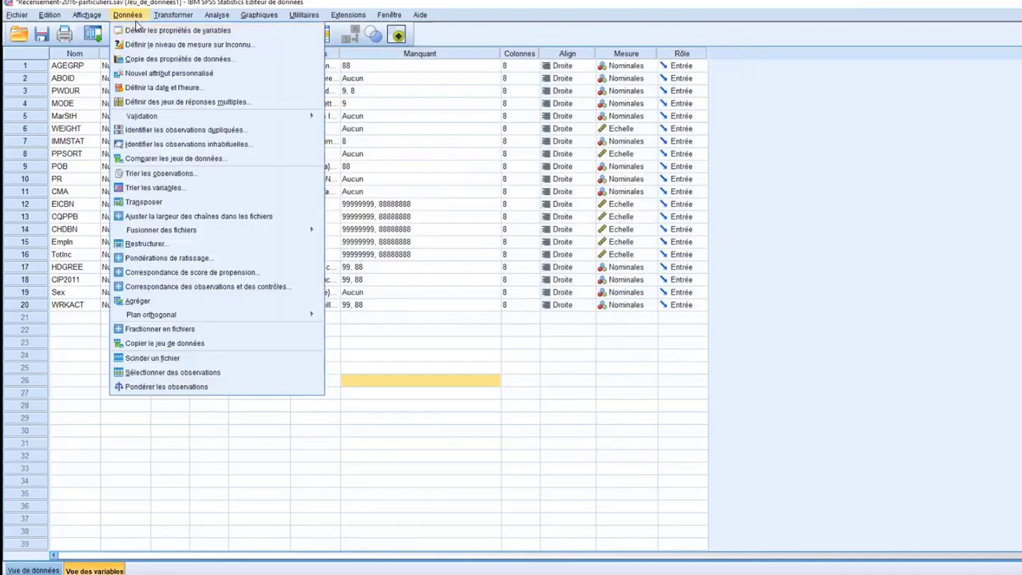
mouse_move(214, 24)
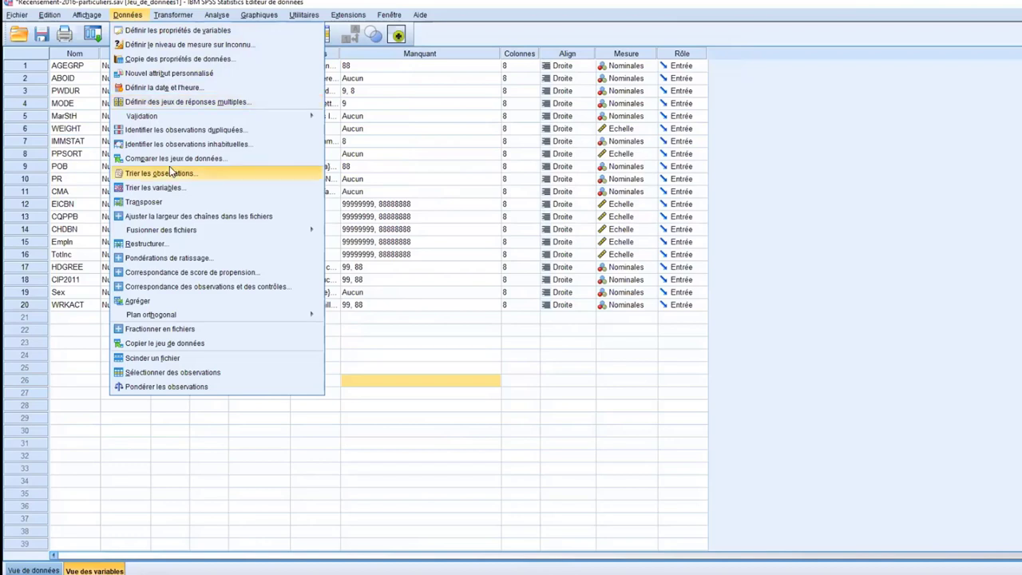
mouse_move(192, 117)
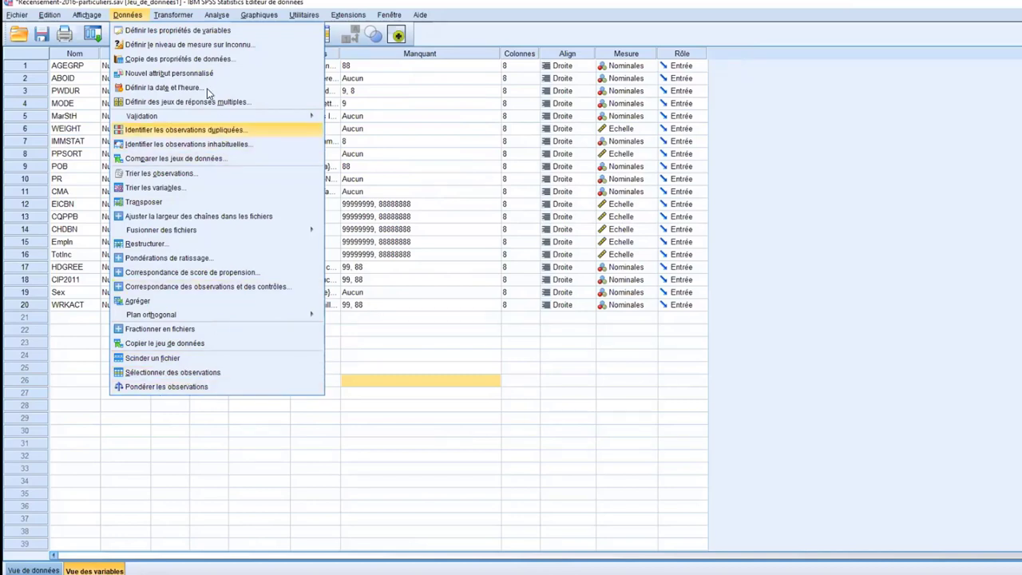
mouse_move(181, 21)
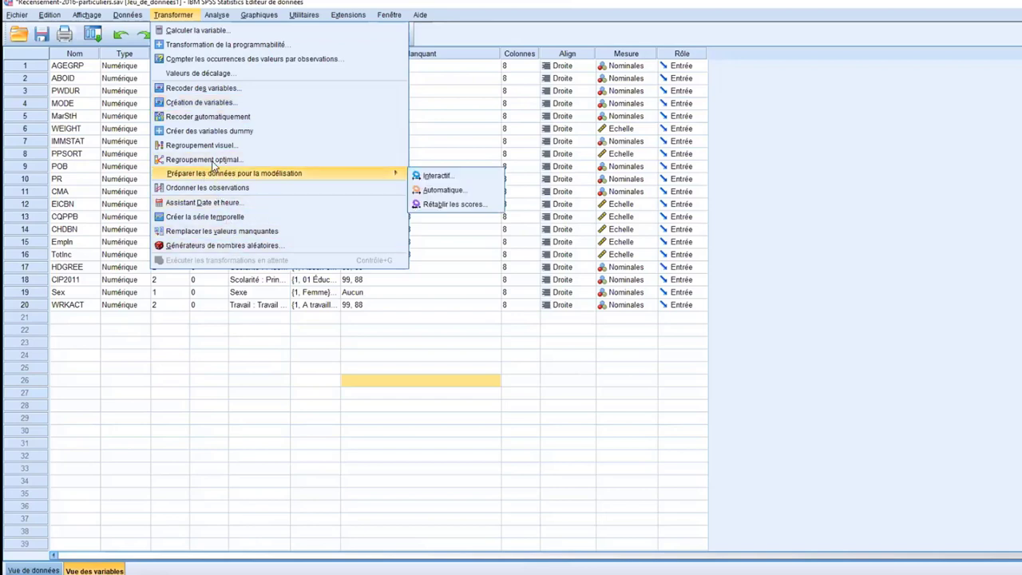
Step: Examine the available statistical analyses, including descriptive statistics, mean comparisons, regression, log-linear models and nonparametric tests
mouse_move(229, 16)
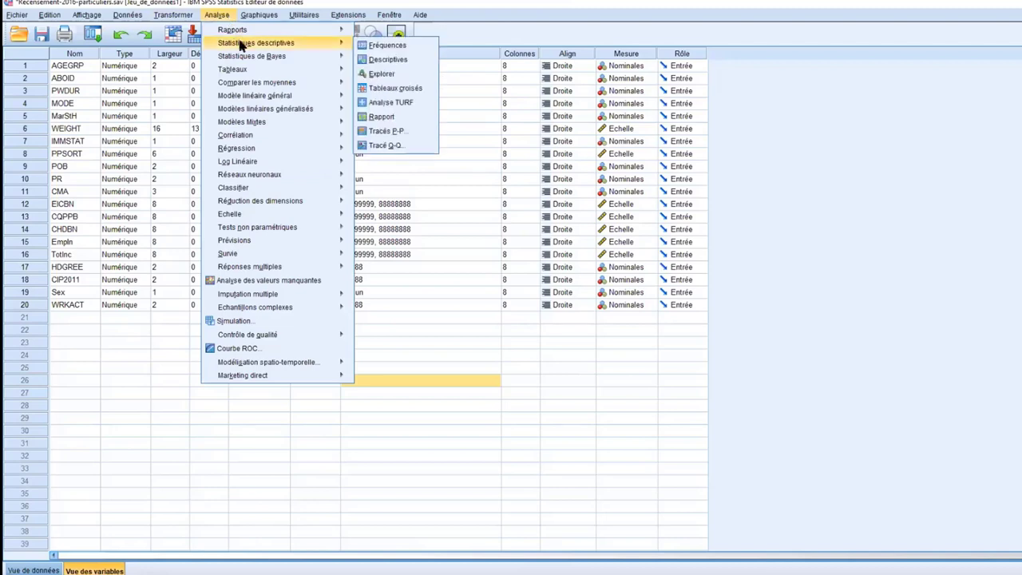
mouse_move(275, 150)
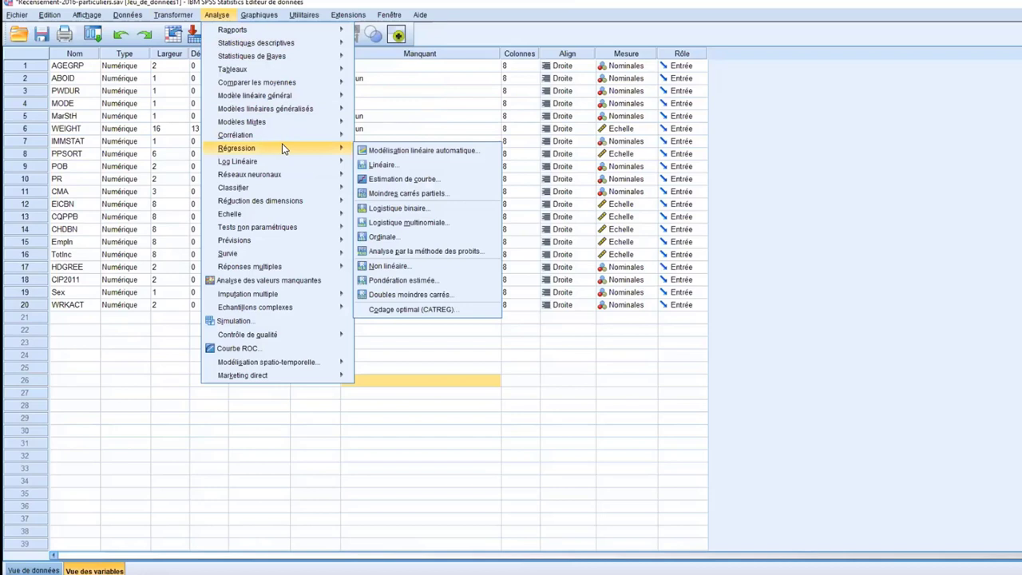
mouse_move(271, 46)
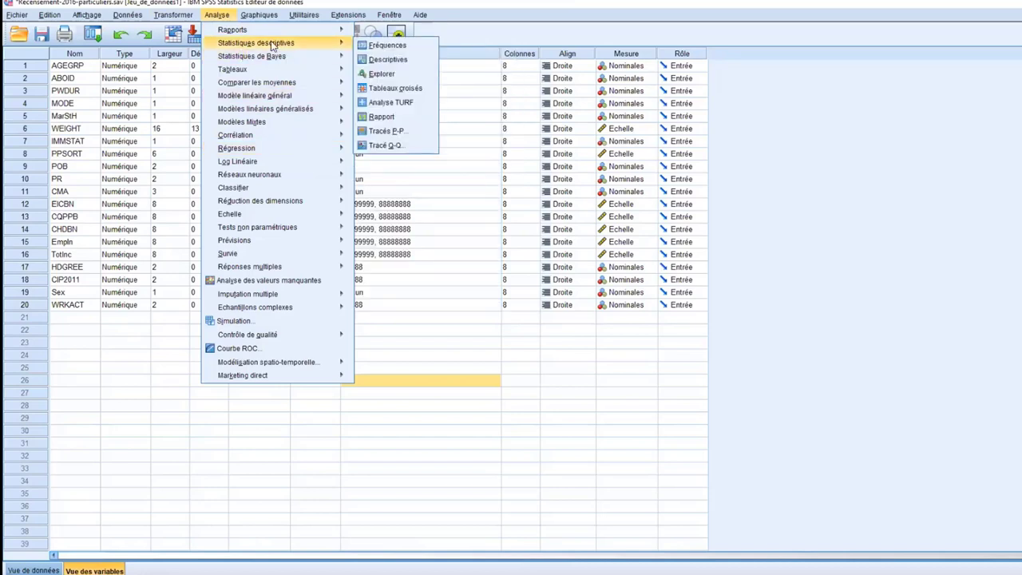
key(Right)
mouse_move(297, 85)
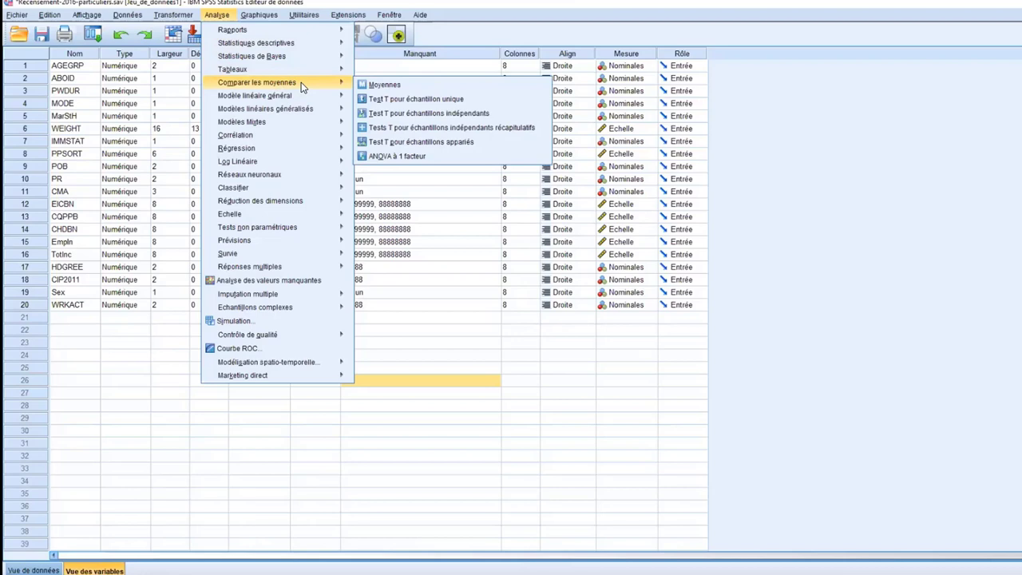
mouse_move(302, 137)
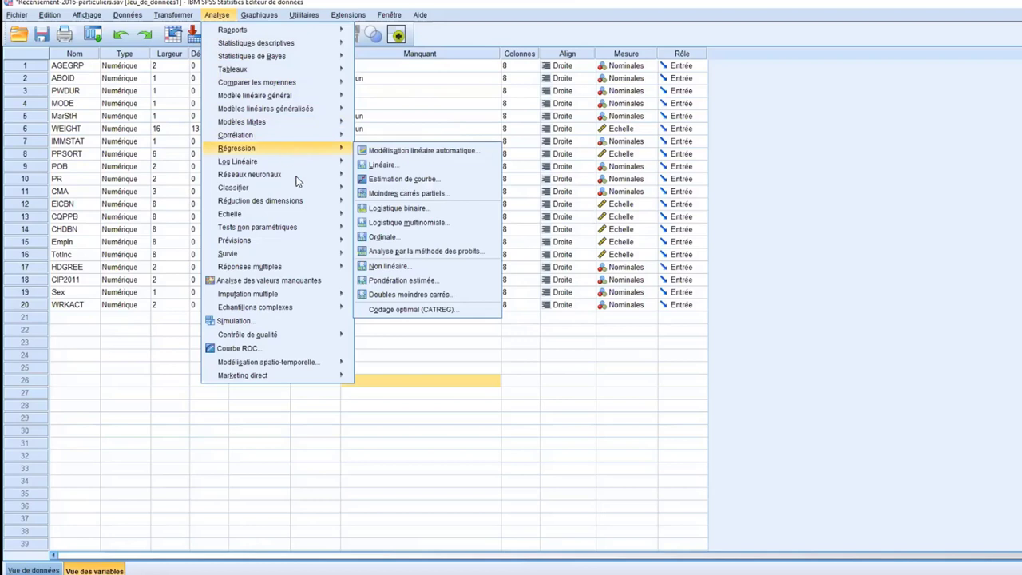
mouse_move(289, 228)
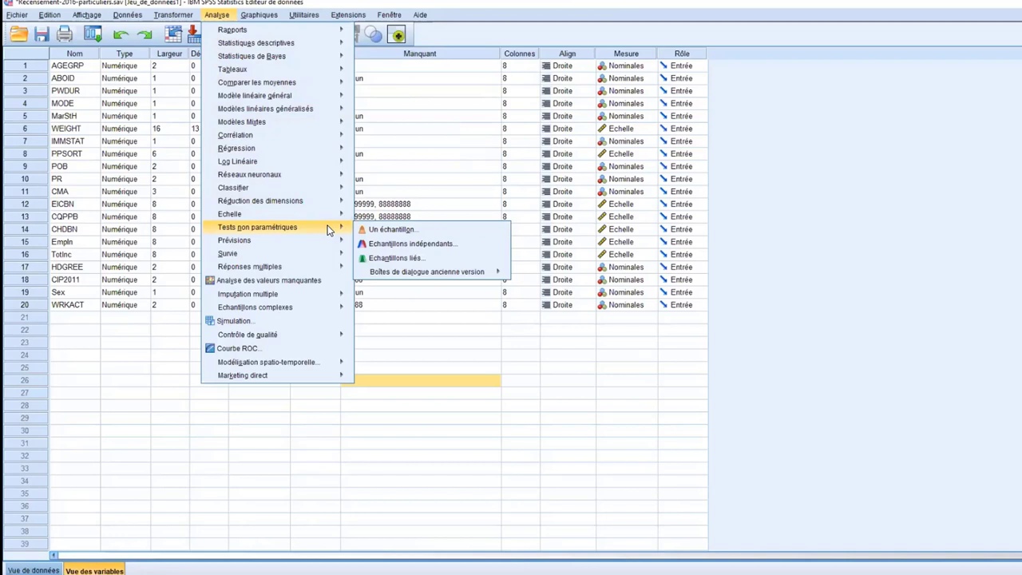
mouse_move(309, 269)
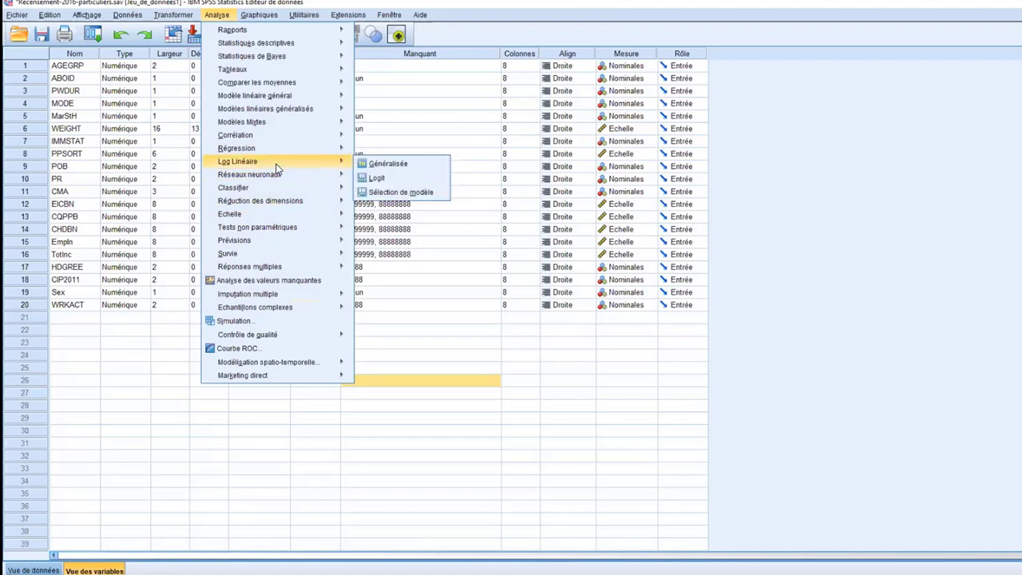
Step: Examine the chart-building commands, including the chart builder and legacy dialogs, and close the list without choosing one
mouse_move(257, 21)
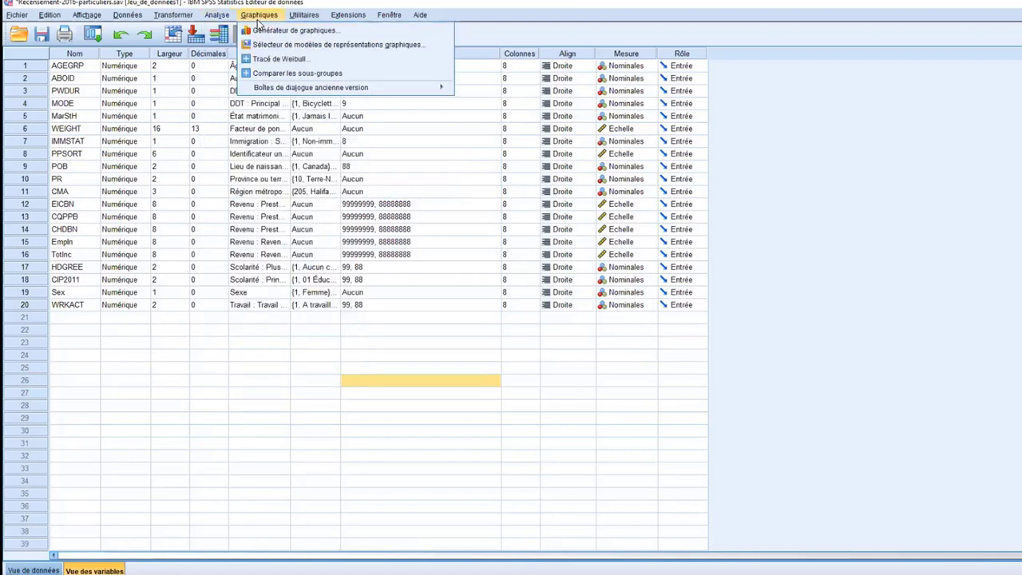
mouse_move(217, 17)
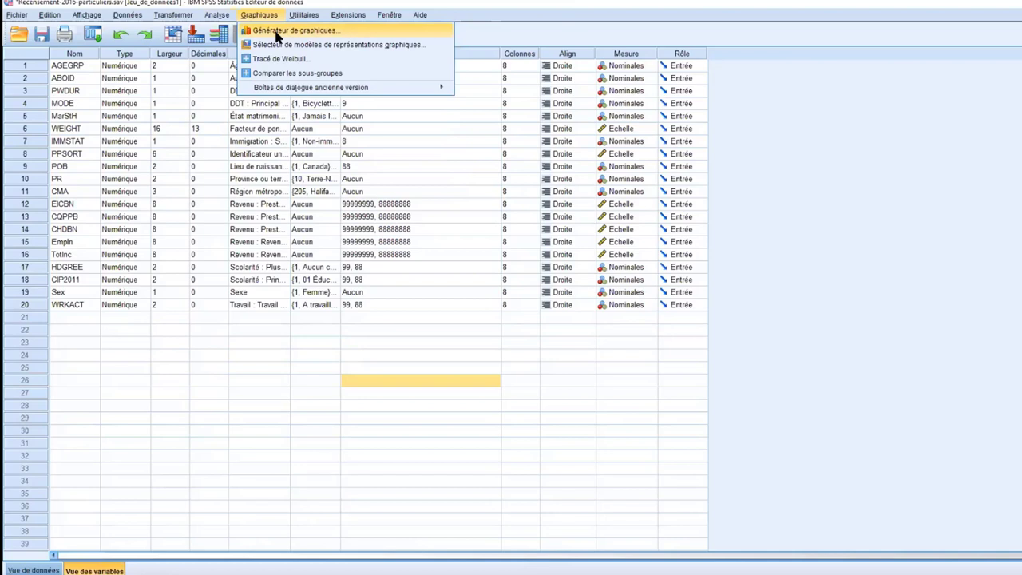
mouse_move(329, 88)
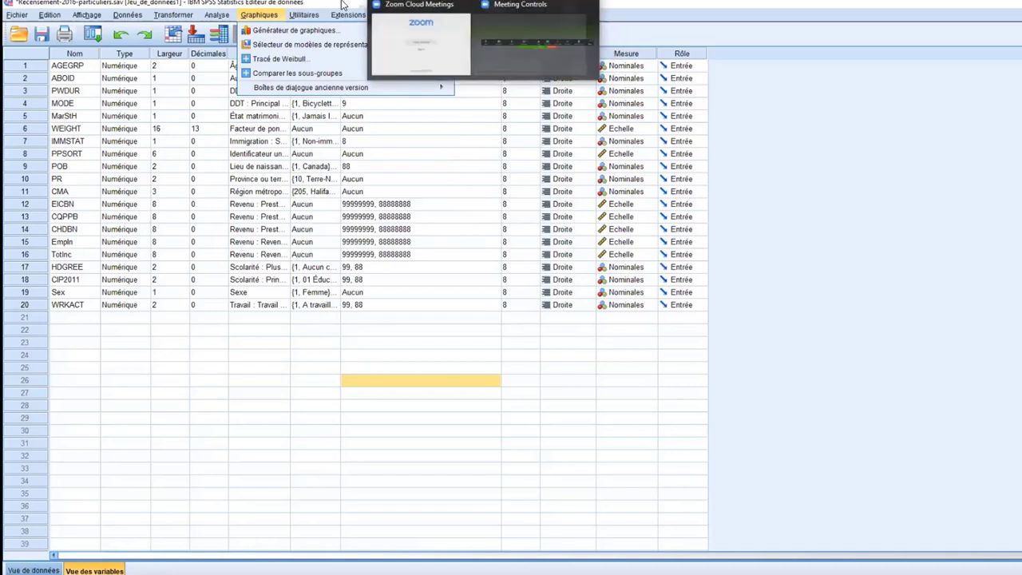
click(263, 3)
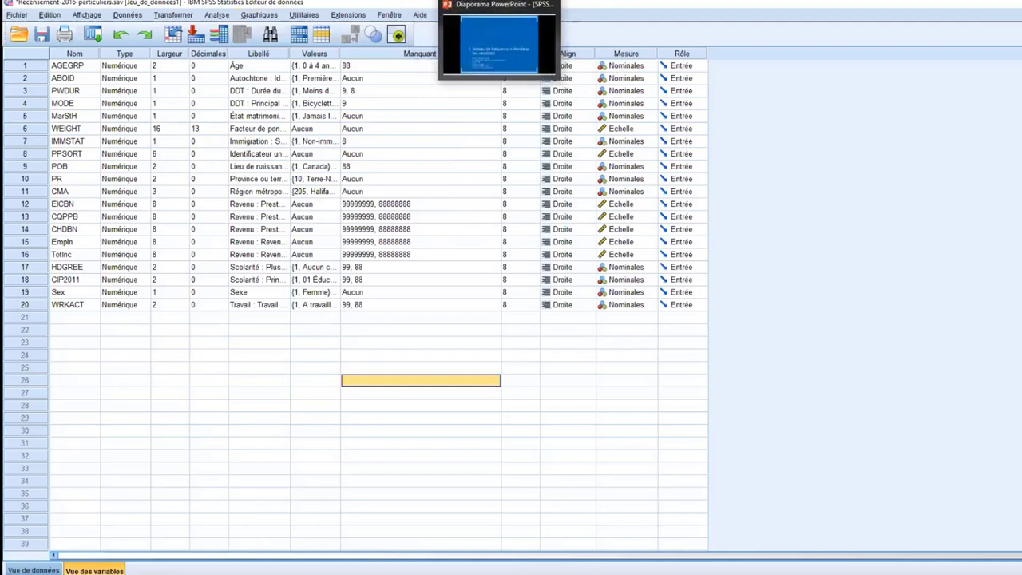
mouse_move(519, 0)
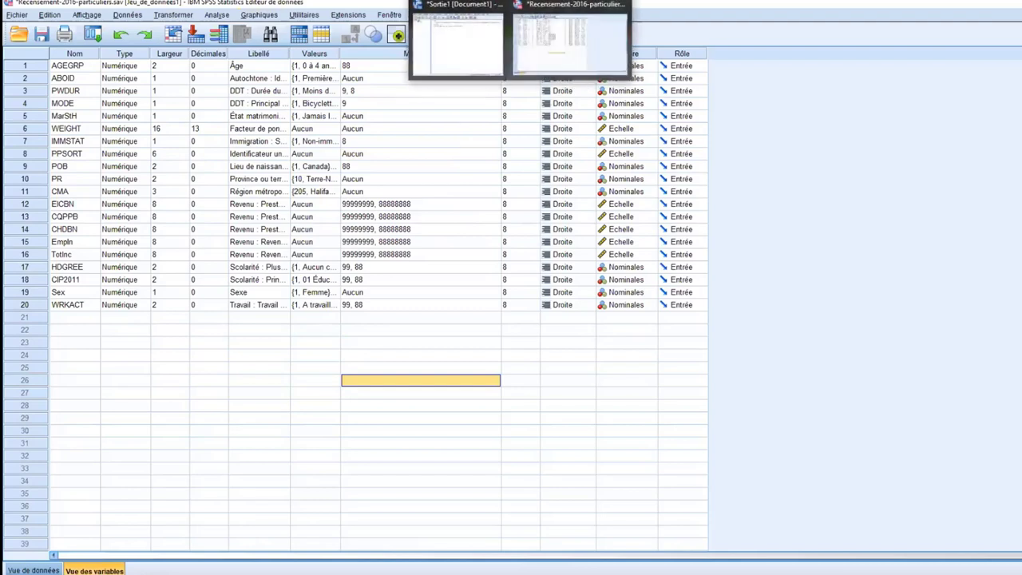
Step: Examine the utility, window-management and help commands with the data editor reduced in size, and restore it to full screen
mouse_move(479, 0)
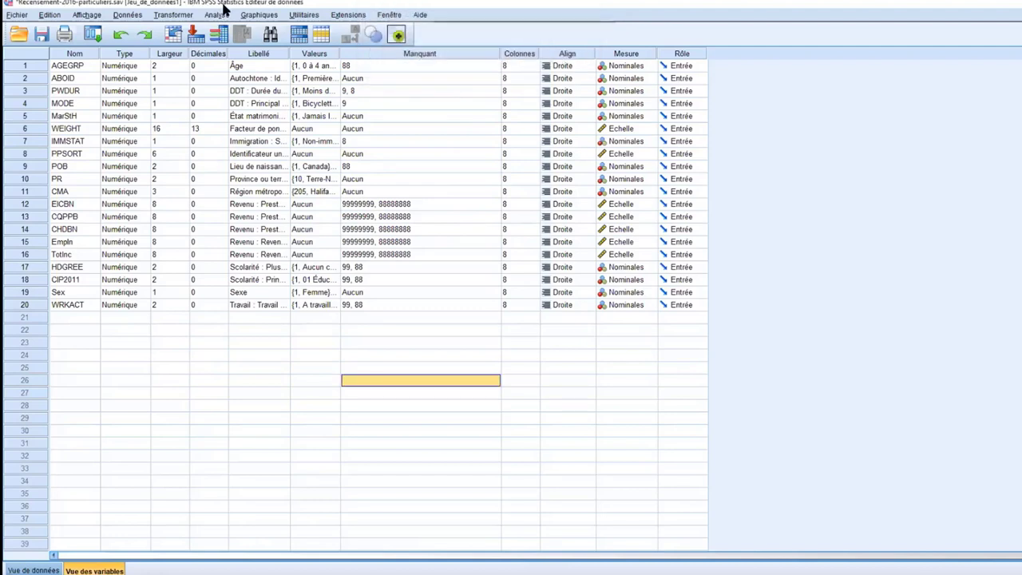
key(super+Down)
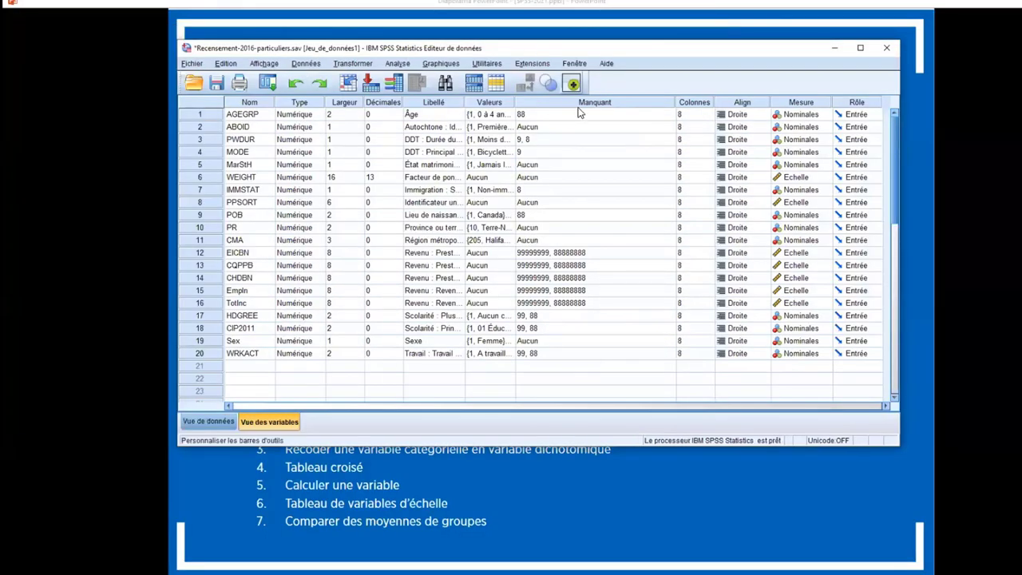
click(484, 64)
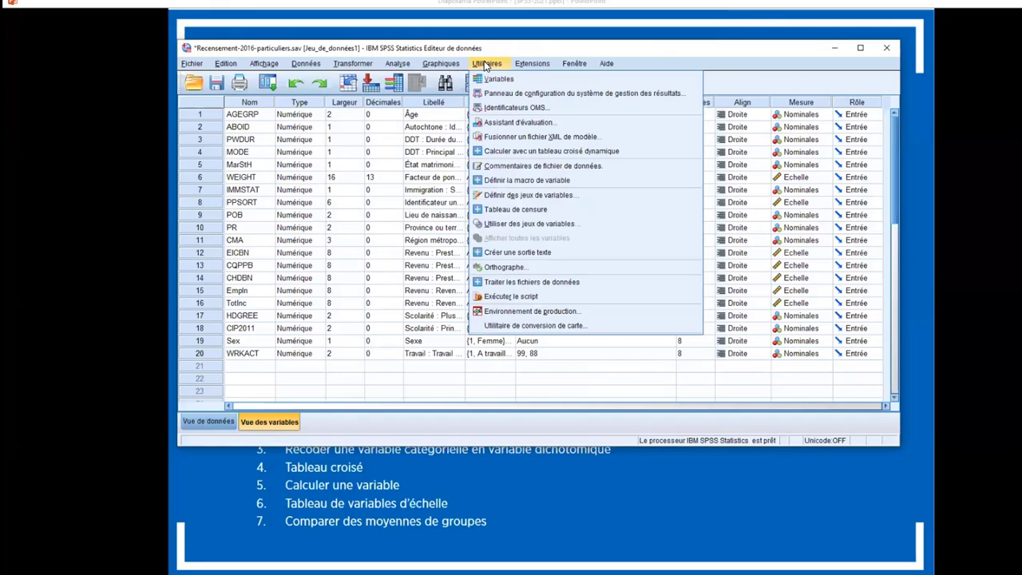
mouse_move(580, 65)
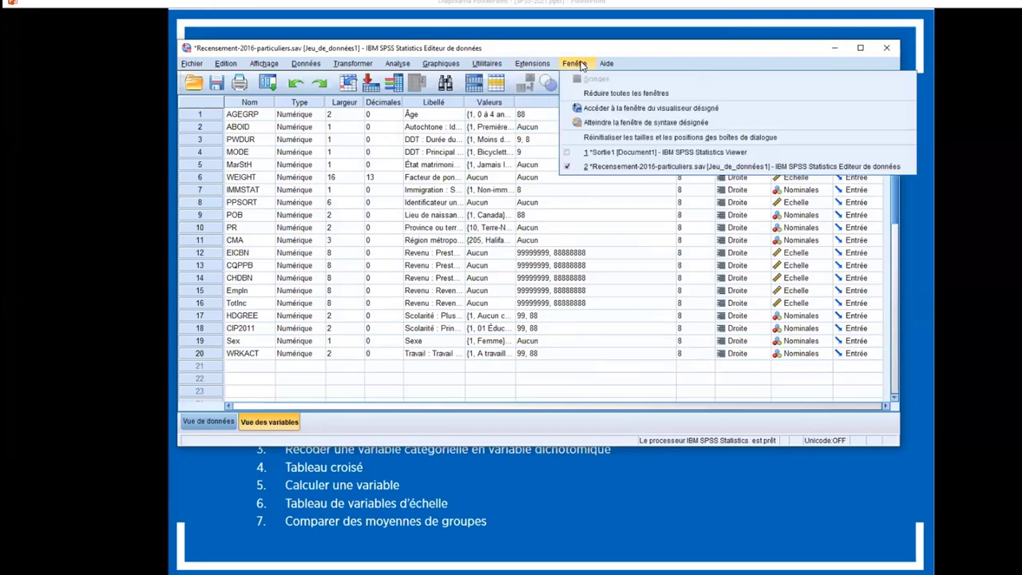
mouse_move(616, 67)
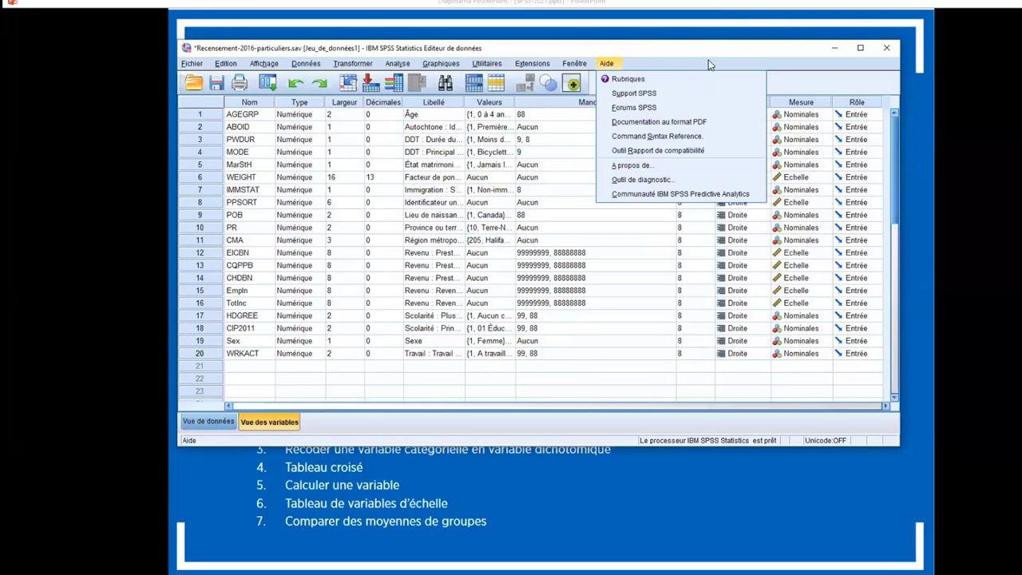
click(860, 49)
click(860, 50)
Step: Switch to the PowerPoint slideshow and advance to the slide explaining frequency tables
mouse_move(501, 4)
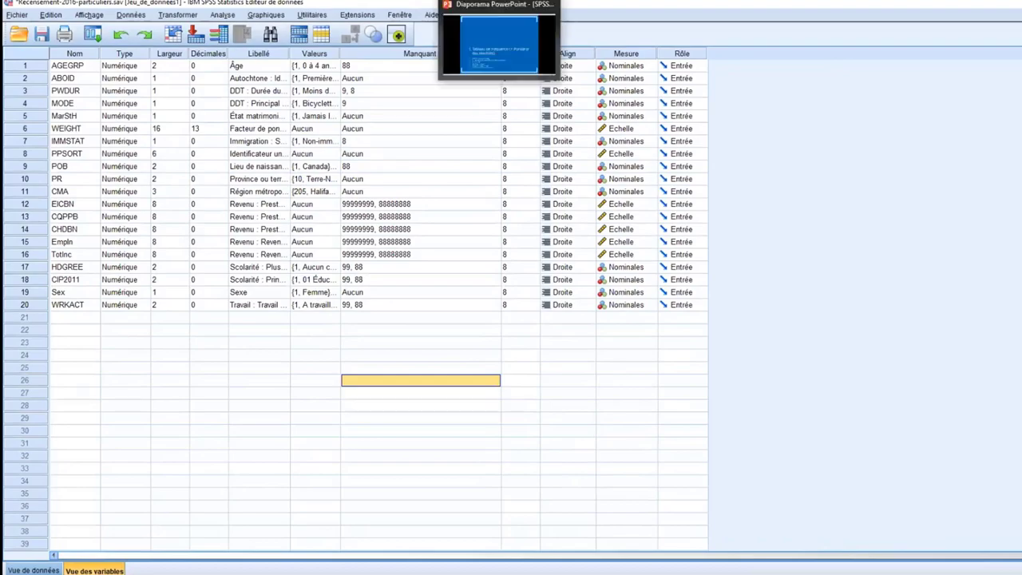
click(506, 45)
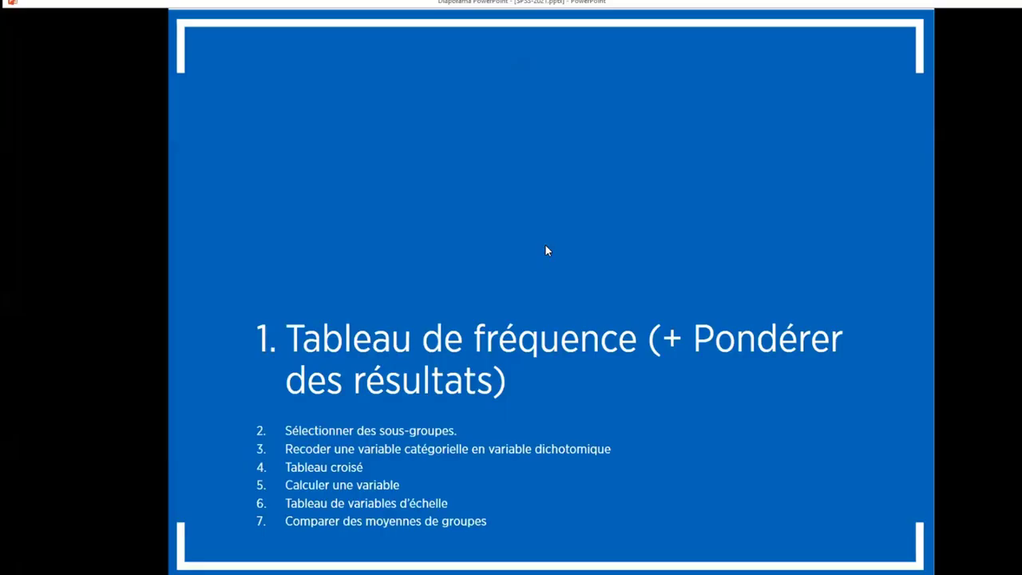
click(669, 314)
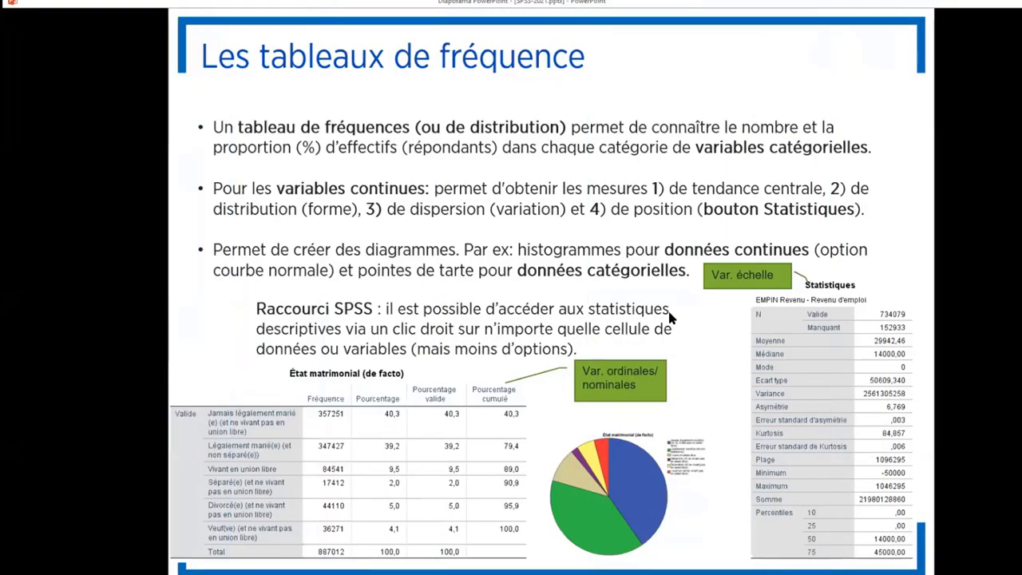
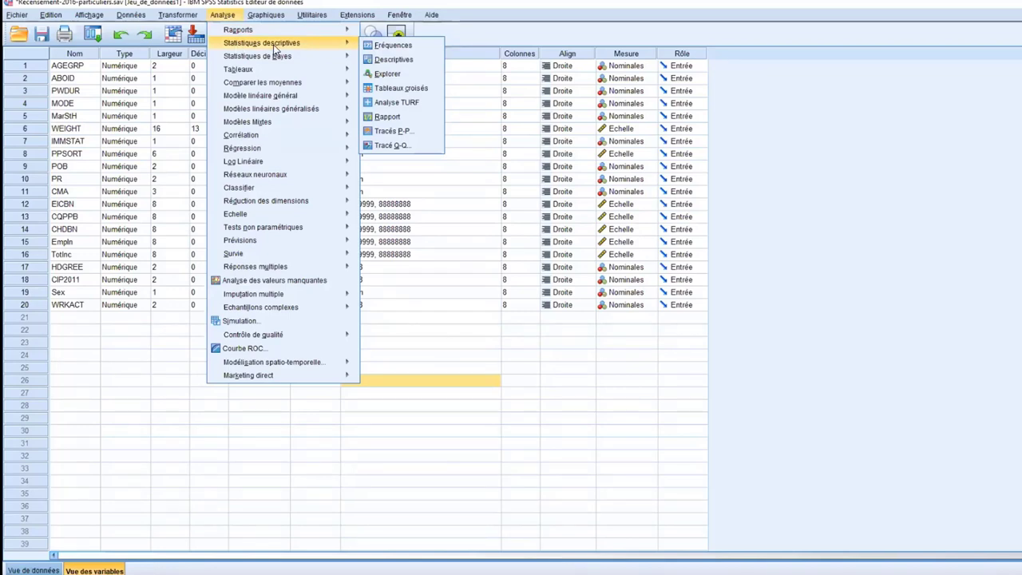
Step: Open the Frequencies analysis with an enlarged dialog, and remove and re-add Immigration : Statut d'immigrant [IMMSTAT] as the variable to analyse
click(406, 48)
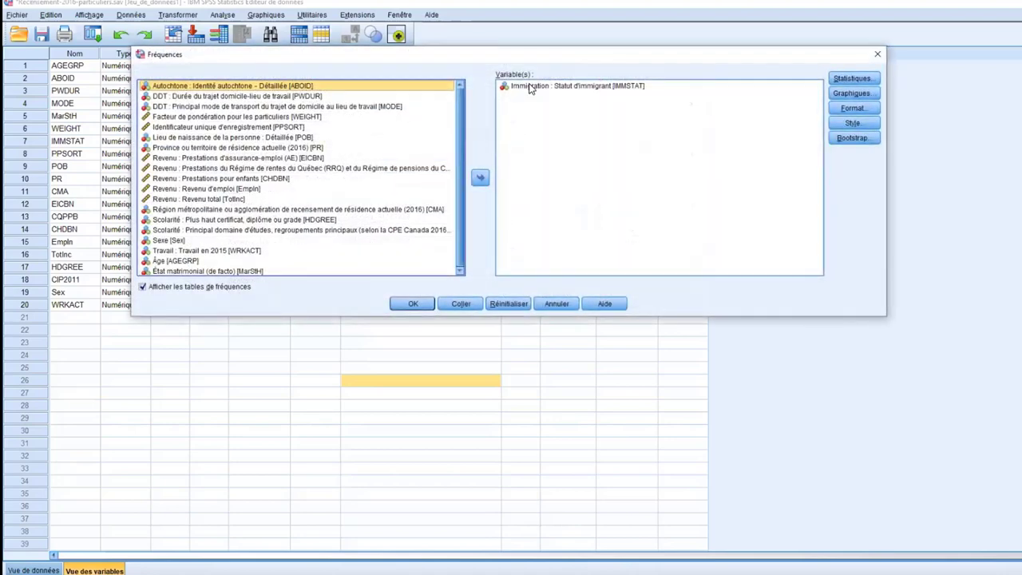
click(533, 86)
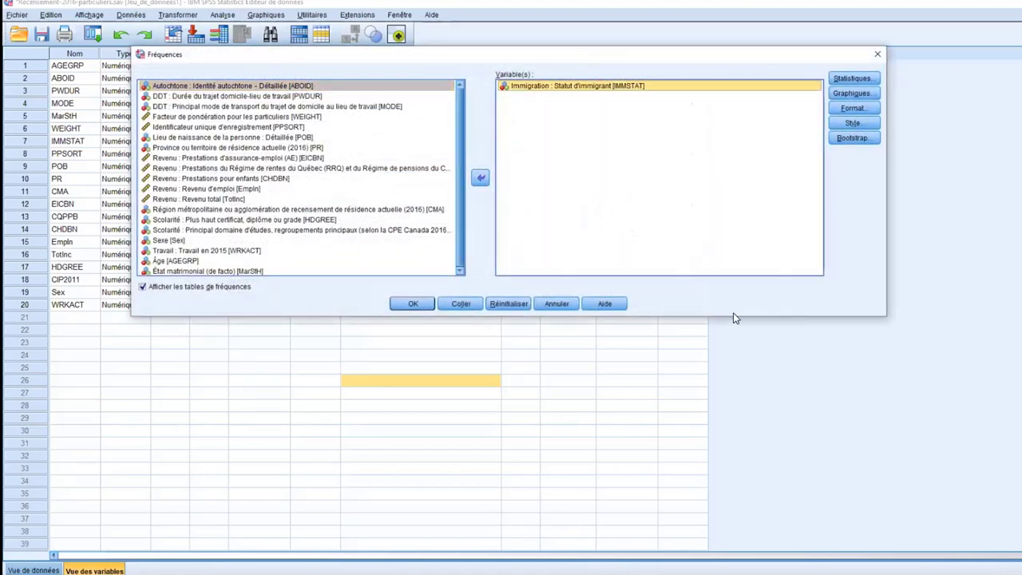
drag(736, 316, 771, 404)
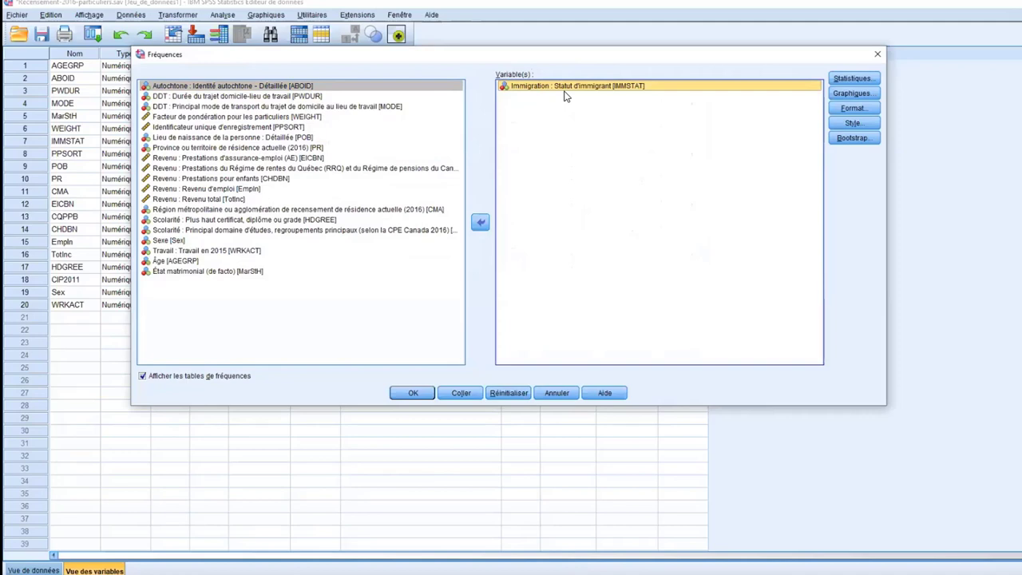
click(479, 222)
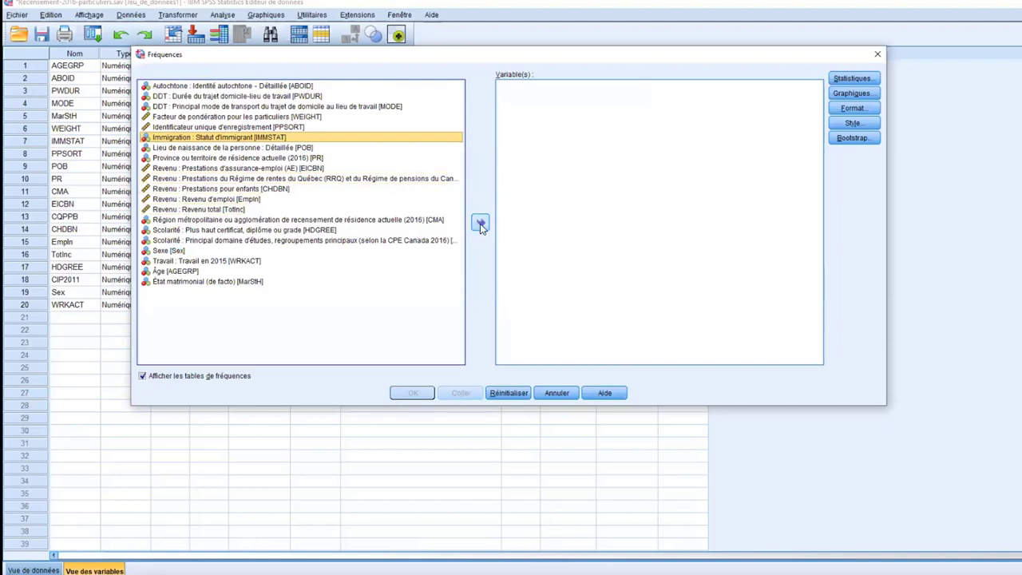
double_click(258, 141)
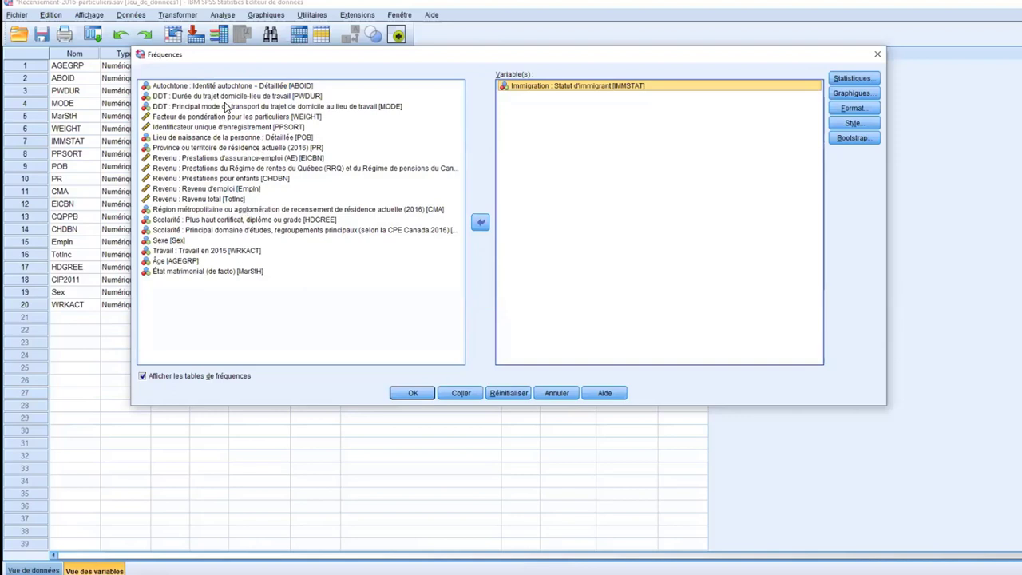
Step: Examine the variable list's display options, switch it to variable names, and return it to variable labels
click(255, 150)
right_click(255, 150)
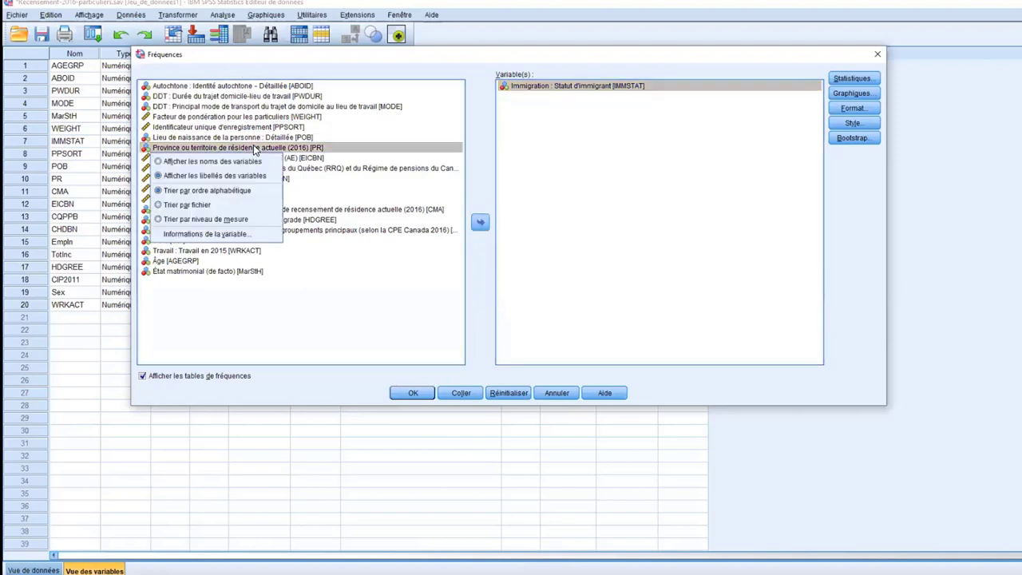
click(332, 169)
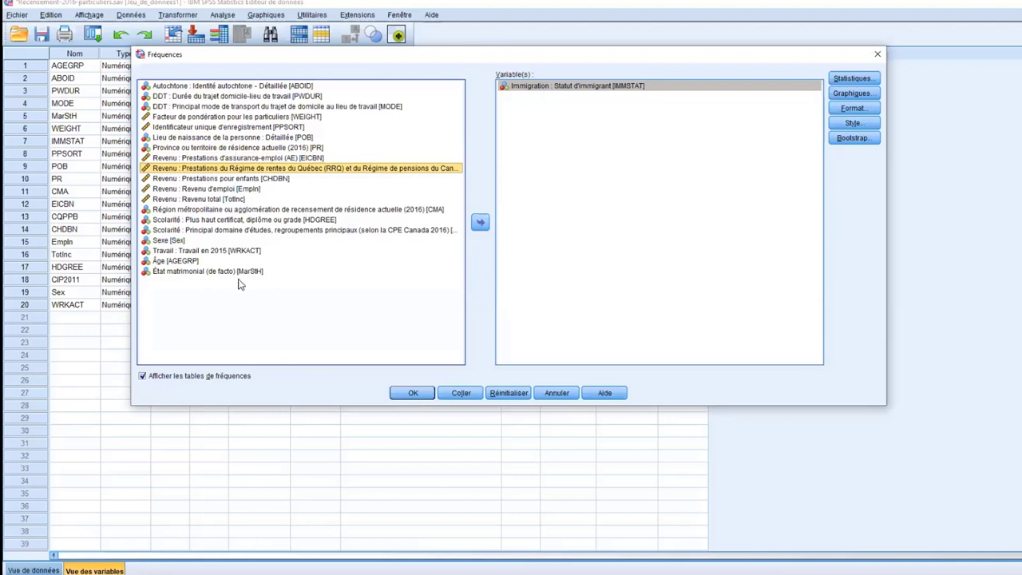
click(200, 97)
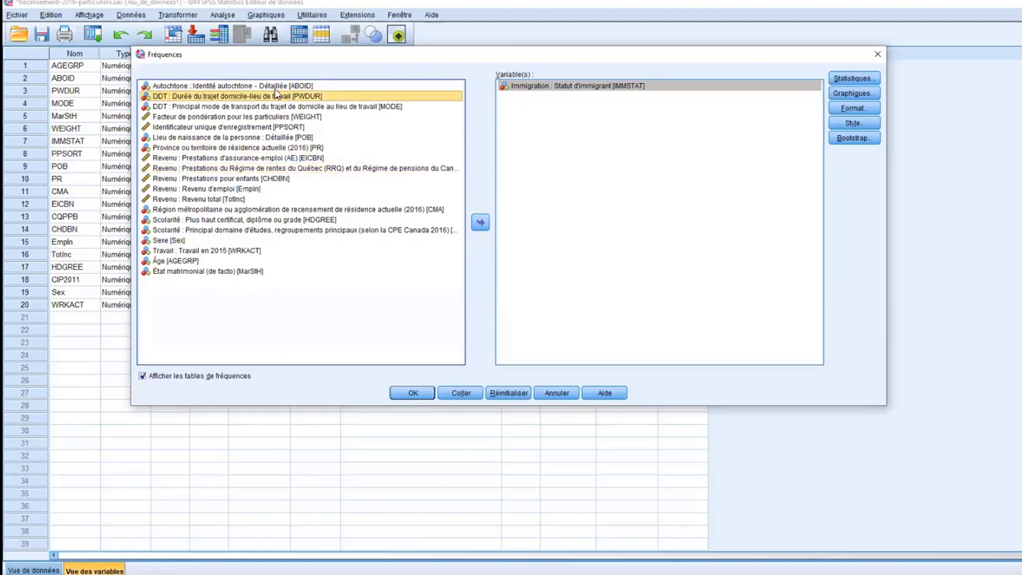
right_click(234, 180)
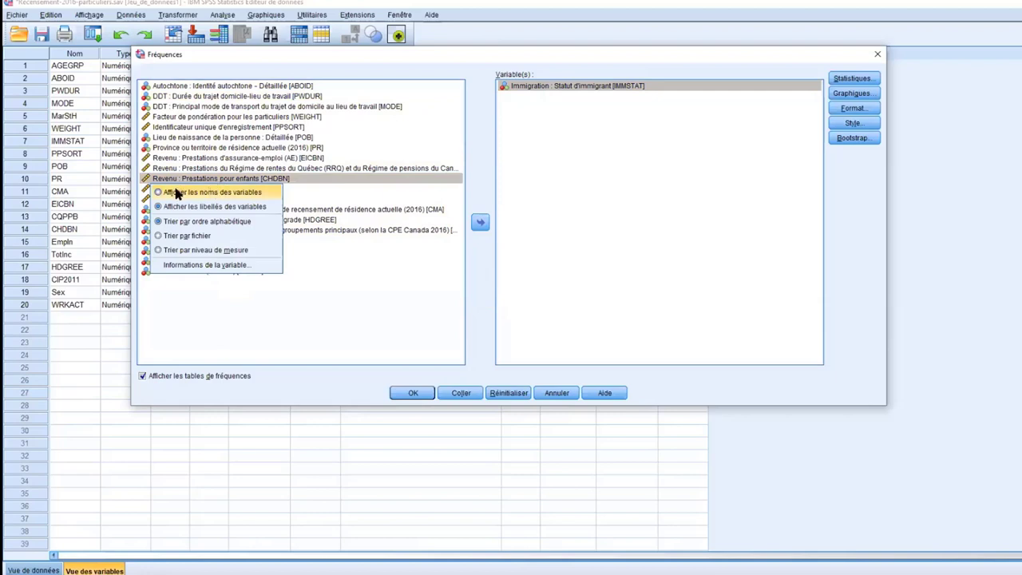
click(230, 194)
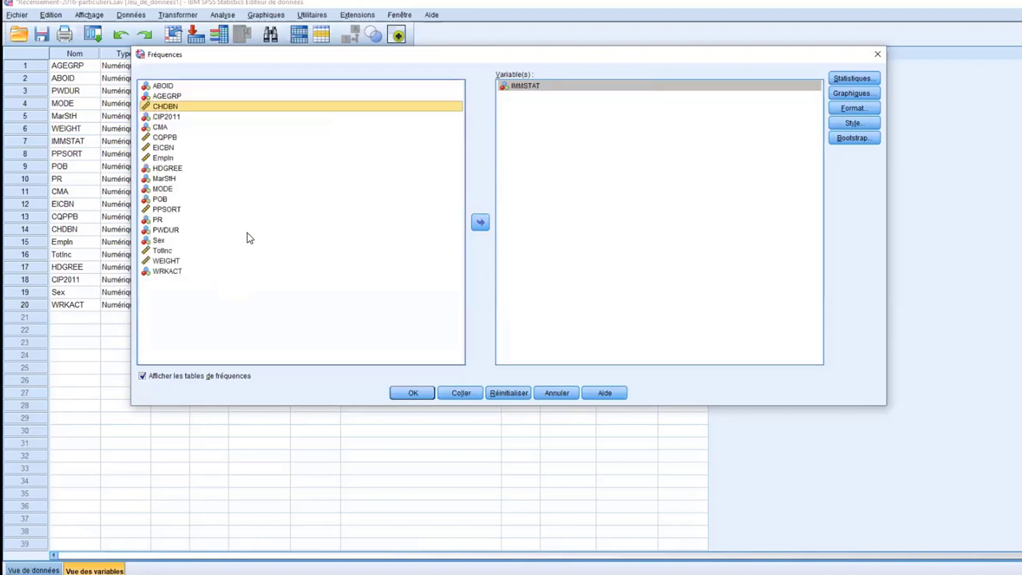
right_click(228, 108)
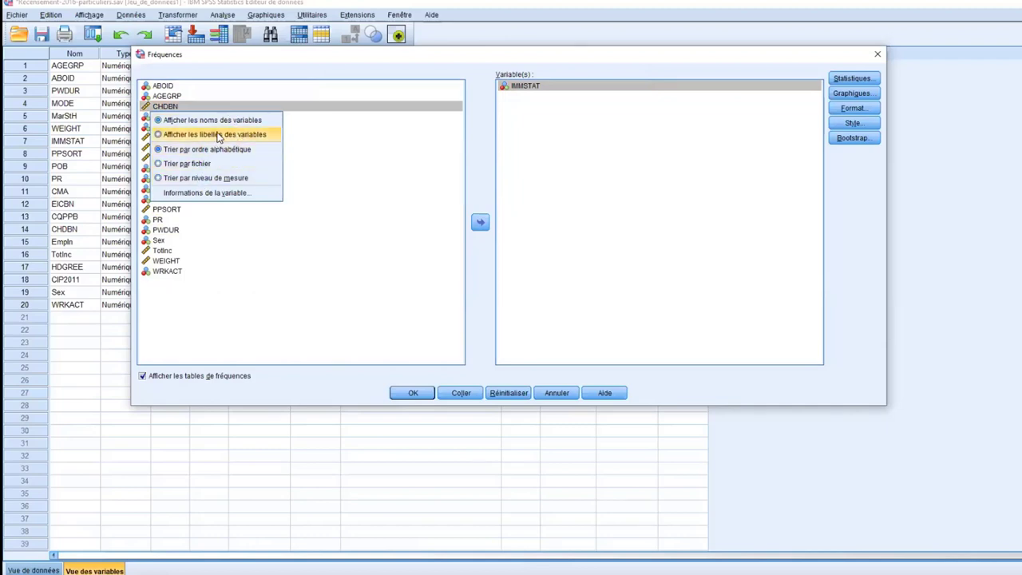
click(215, 136)
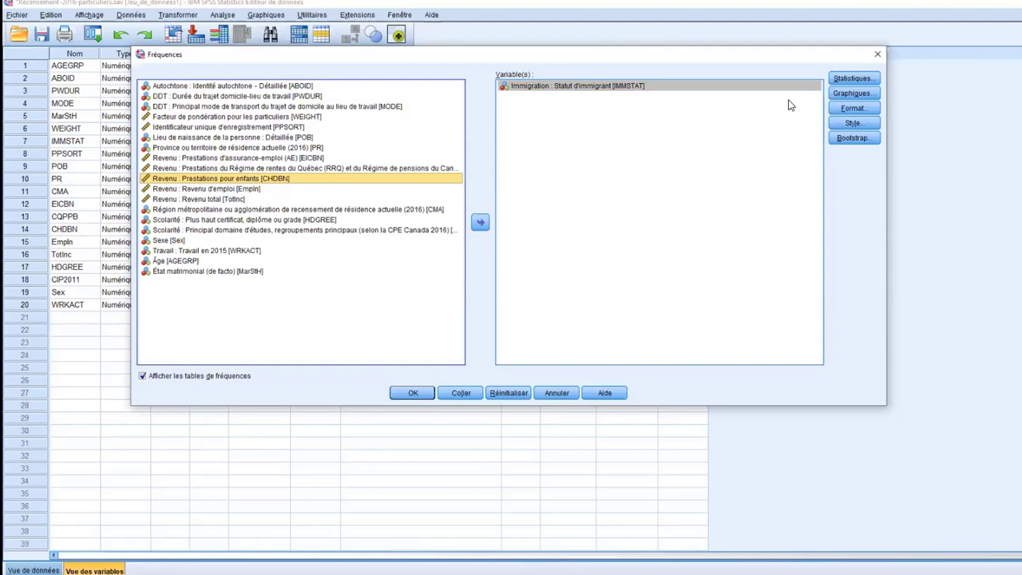
Step: Generate the frequency table for immigrant status [IMMSTAT], and enlarge and reposition the output window
click(412, 393)
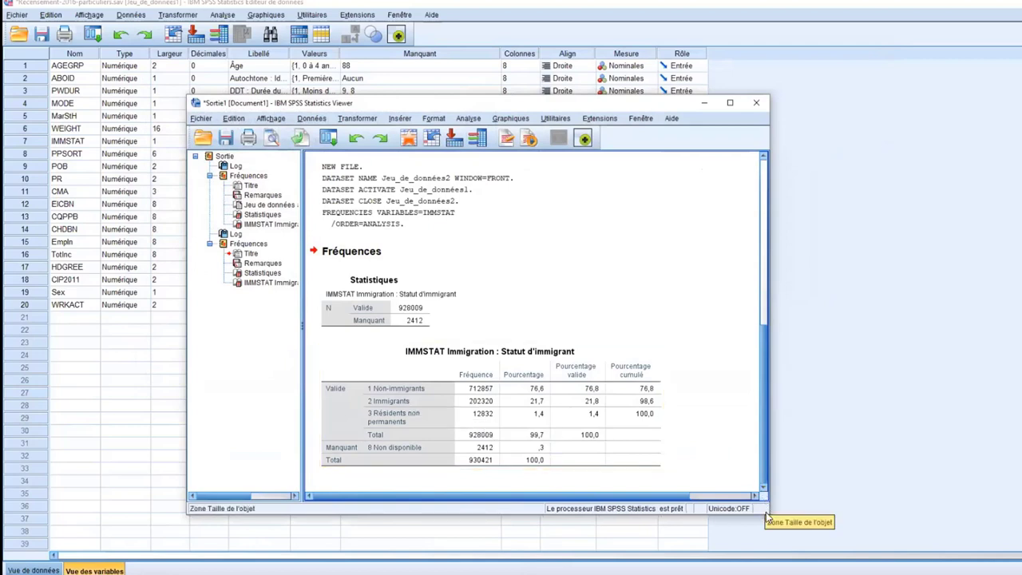
drag(771, 517, 860, 538)
drag(563, 75, 562, 76)
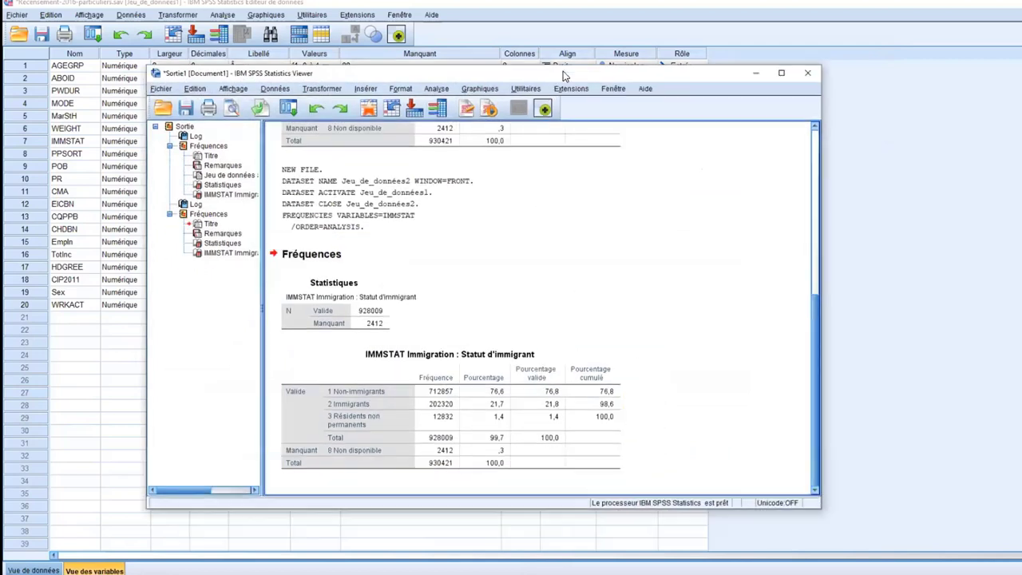
Step: Select the IMMSTAT frequency table, examine the output label options for names and values, and close the options without applying changes
click(471, 422)
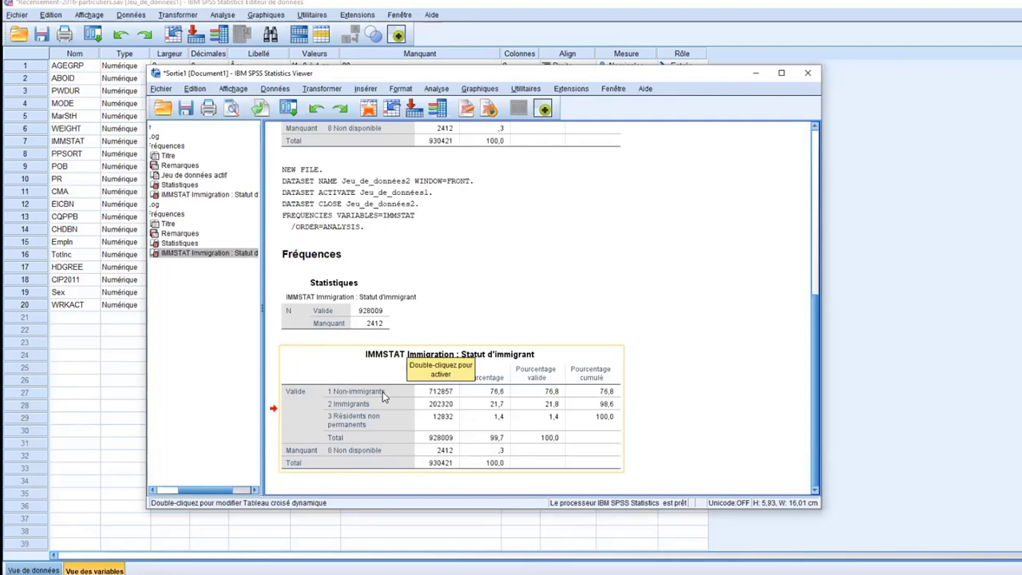
click(194, 89)
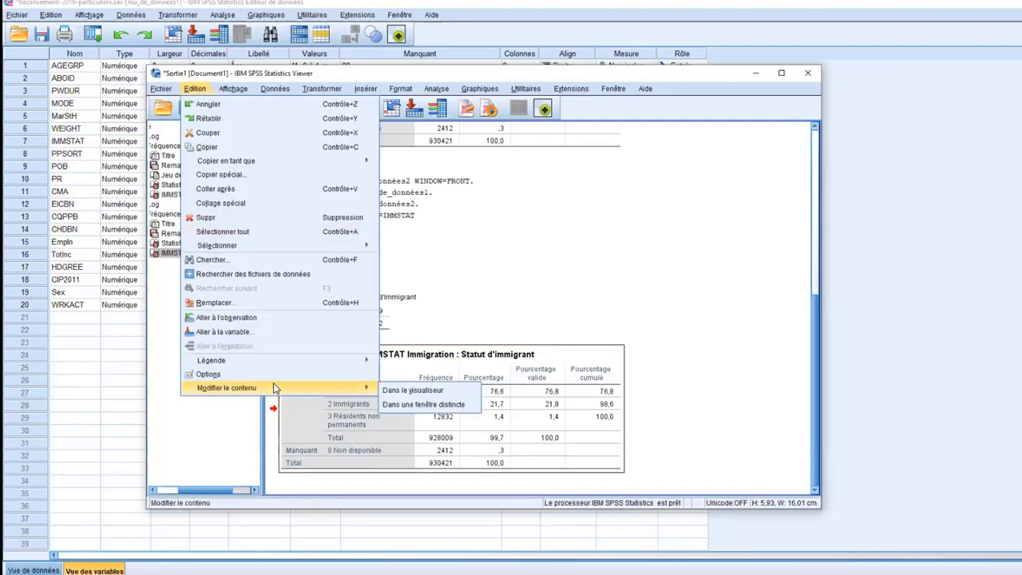
click(275, 374)
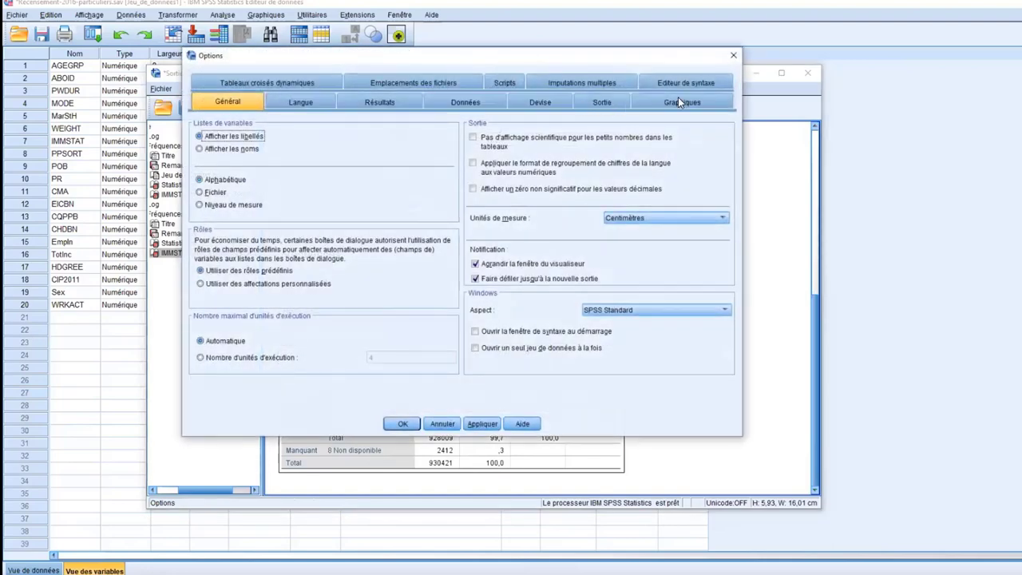
click(675, 103)
click(602, 102)
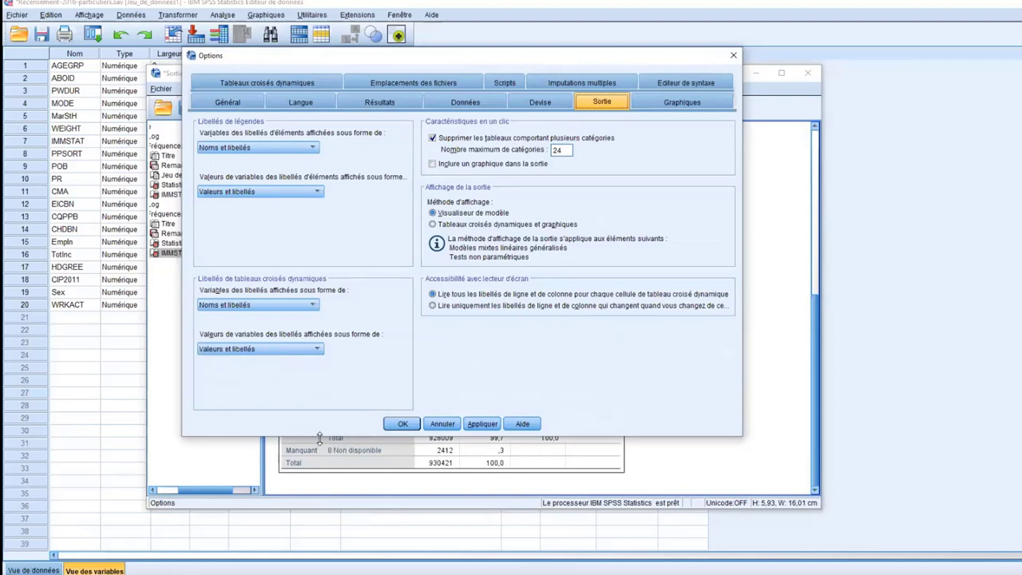
click(436, 424)
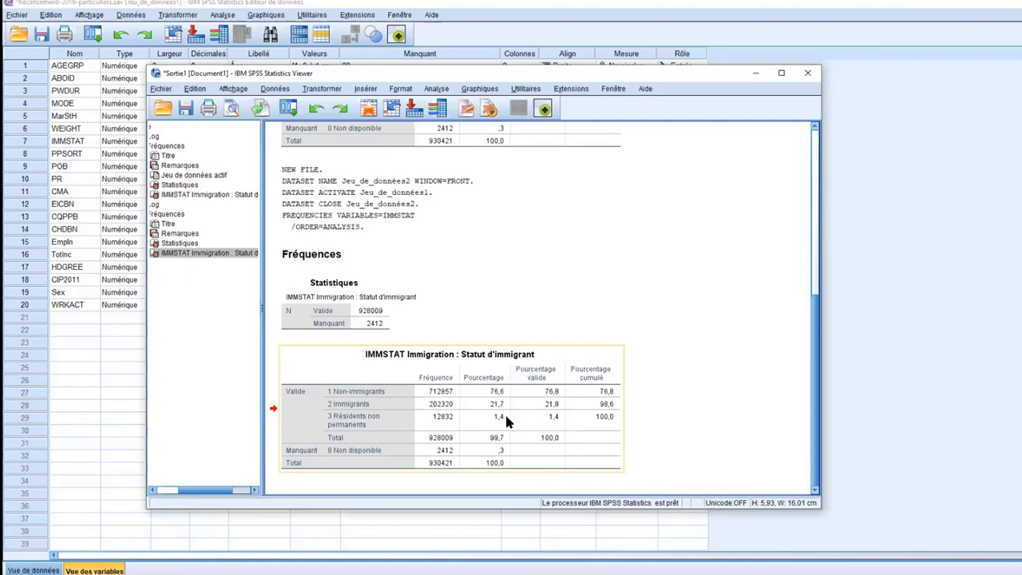
Step: Switch to the PowerPoint slideshow and go back through the slides past the Analyse and Transformer menu functions
key(alt+Tab)
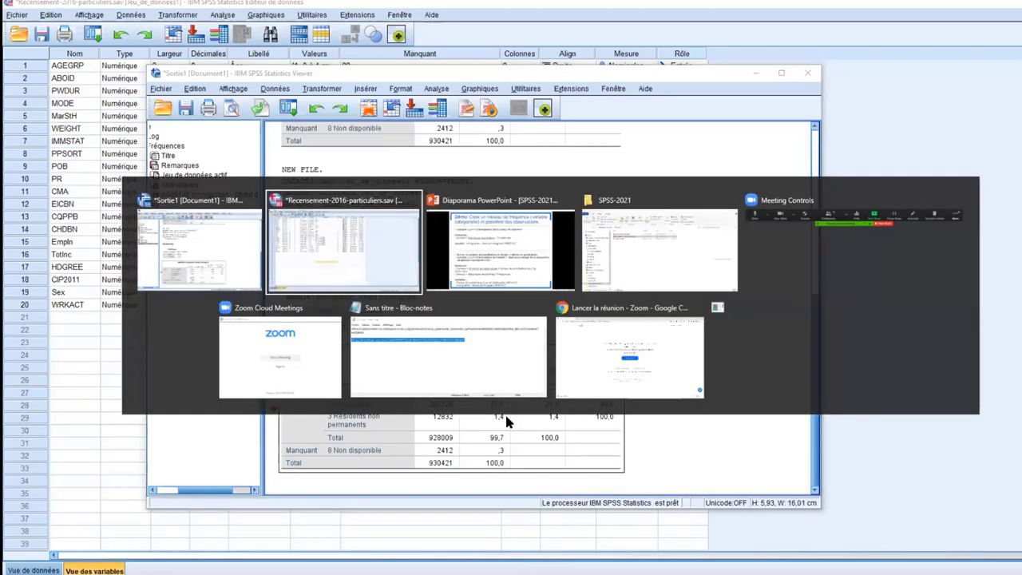
key(Tab)
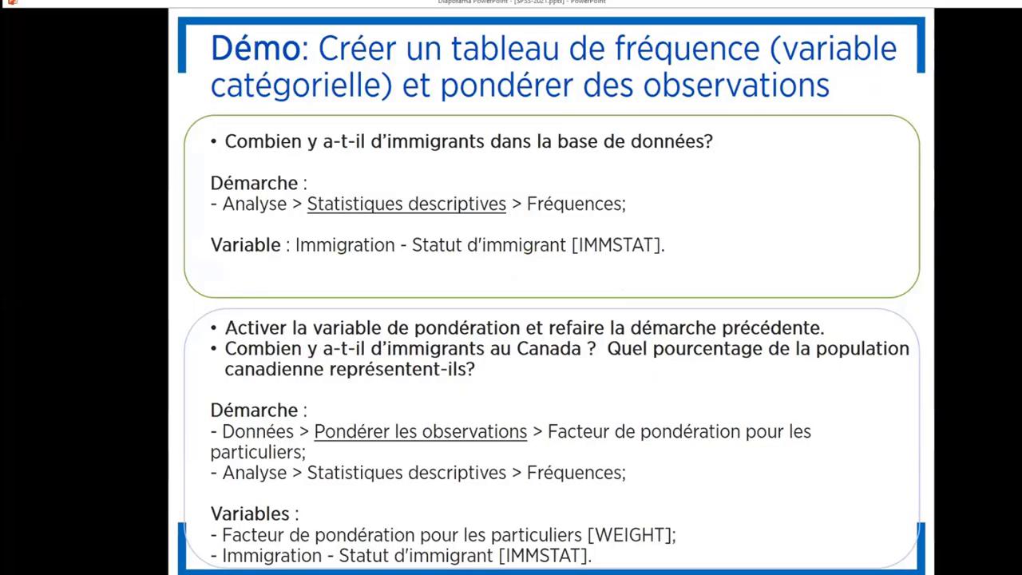
key(Left)
key(Left)
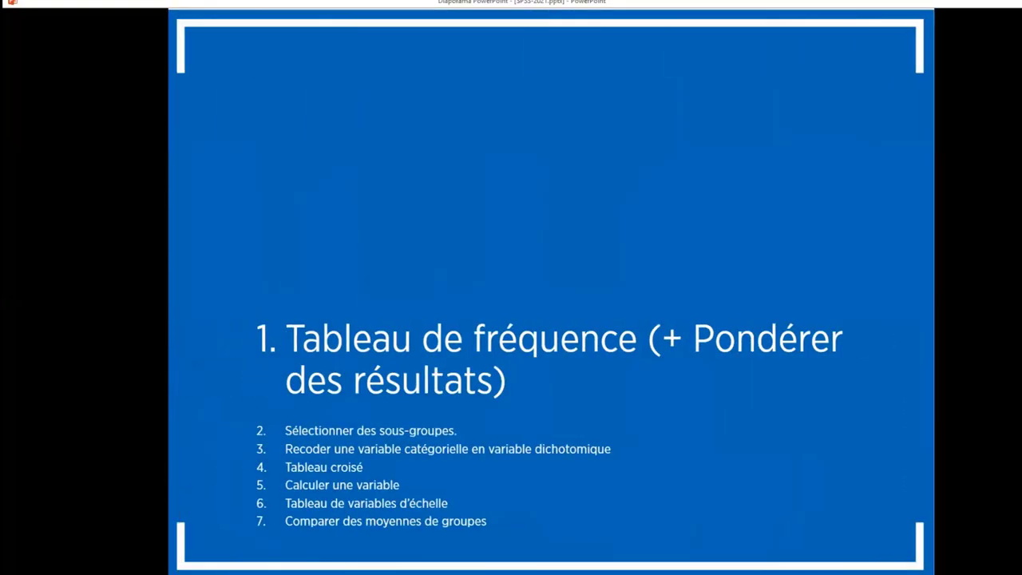
key(Left)
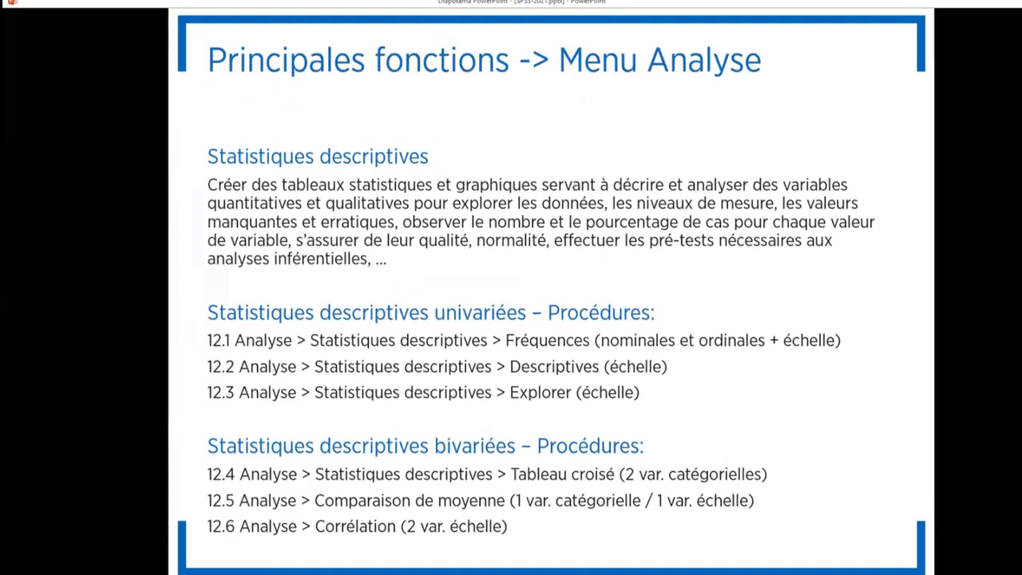
key(Left)
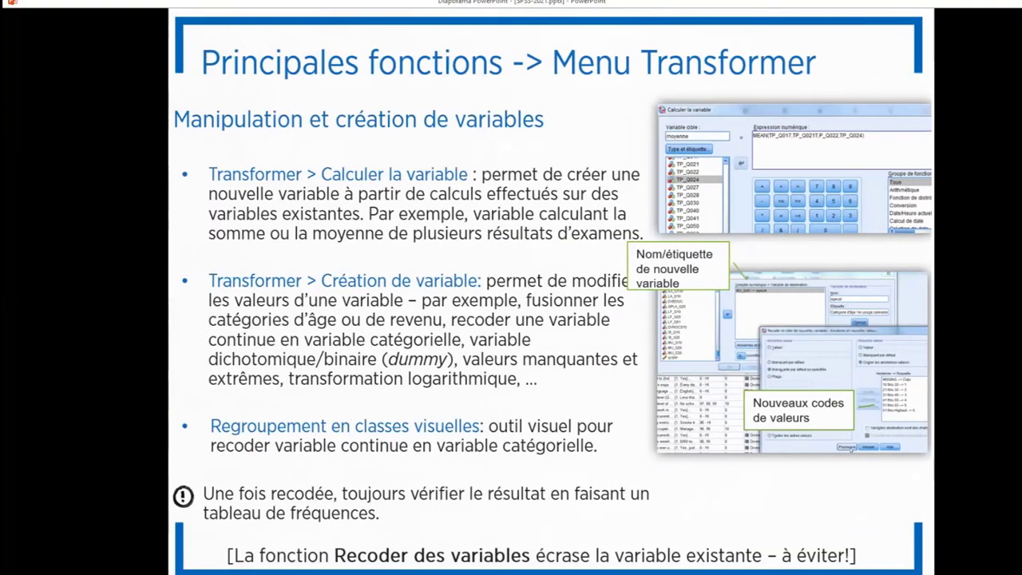
key(Left)
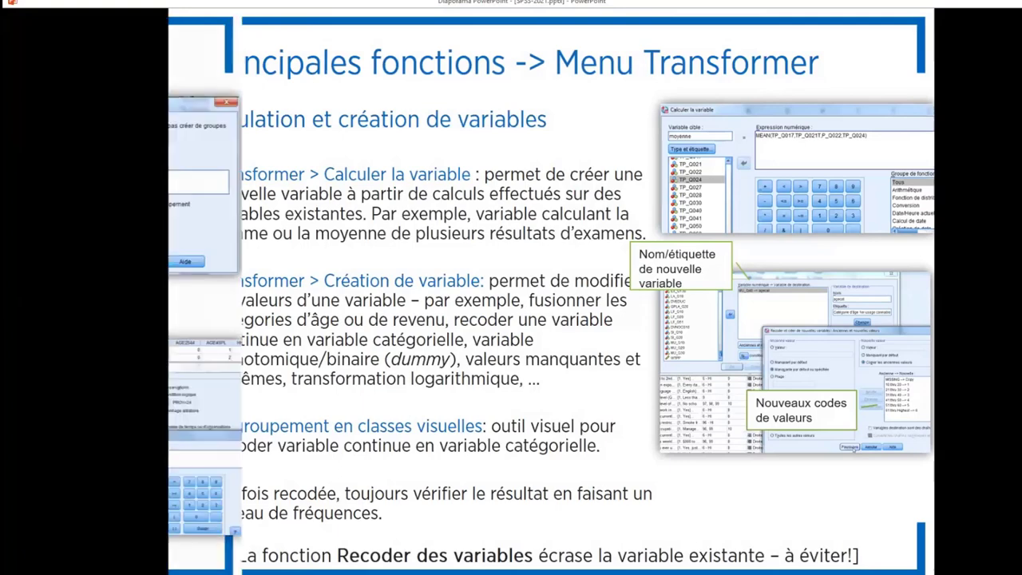
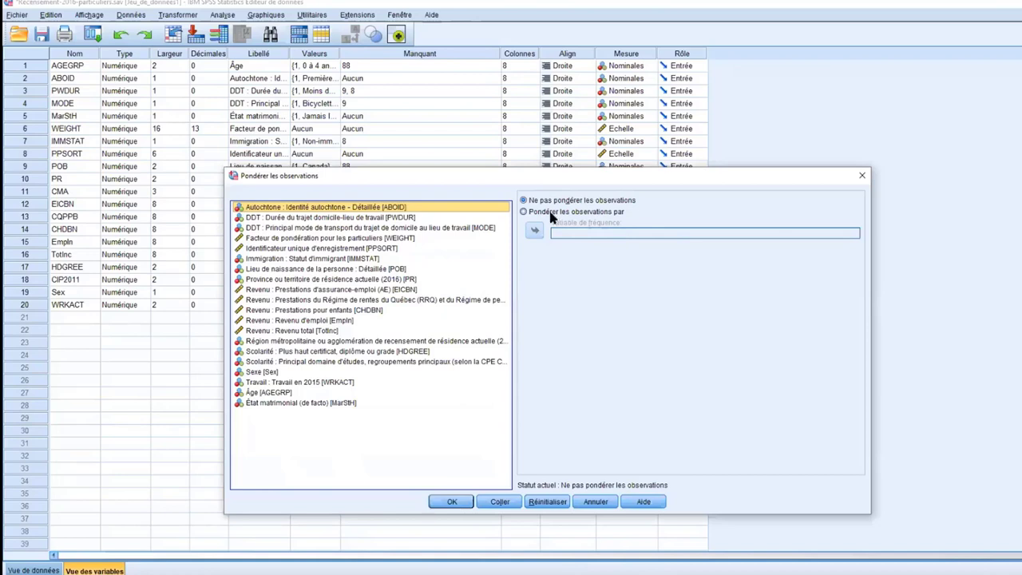
Step: Weight the observations by the individuals' weighting factor [WEIGHT]
click(550, 217)
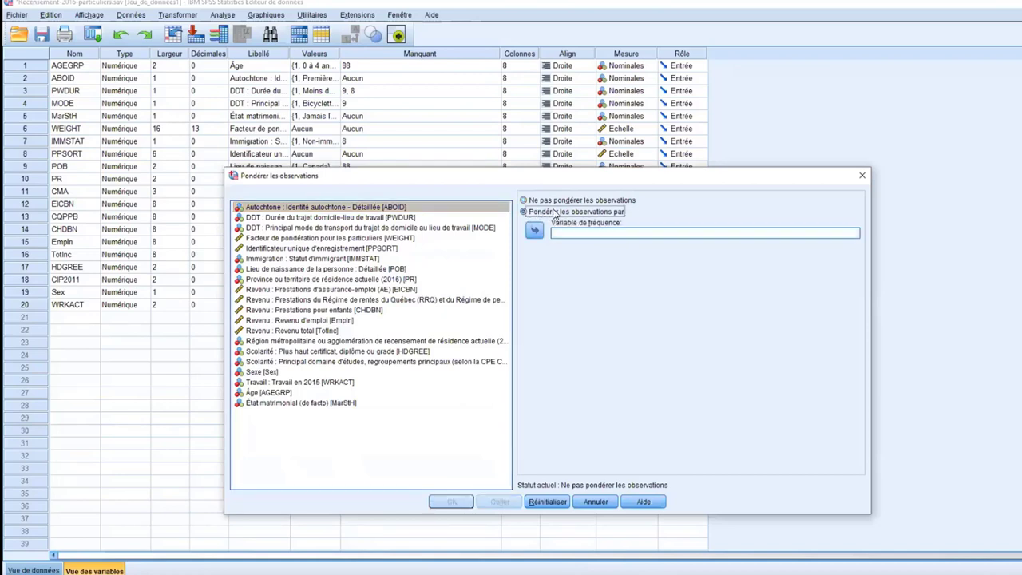
click(368, 239)
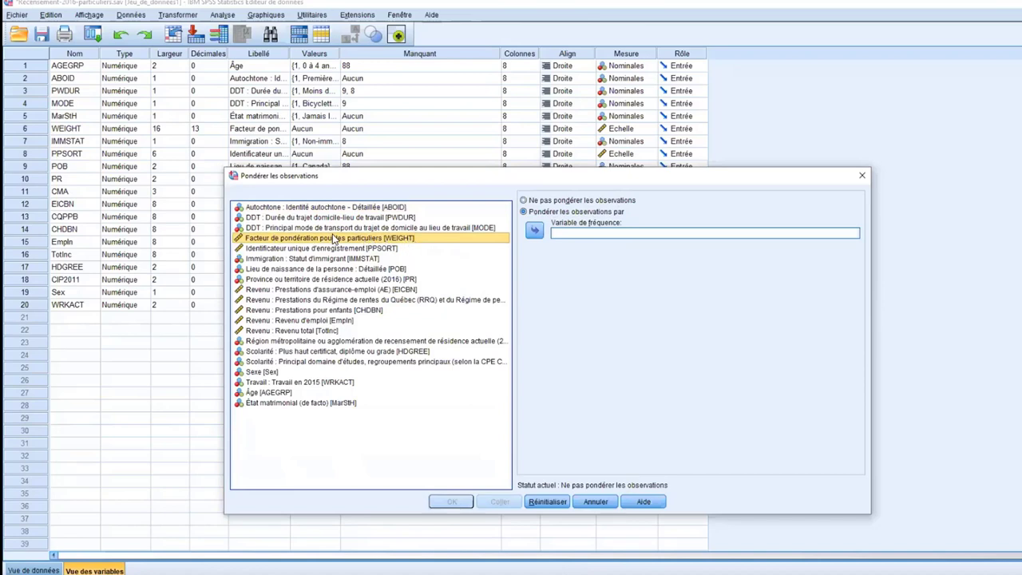
click(534, 231)
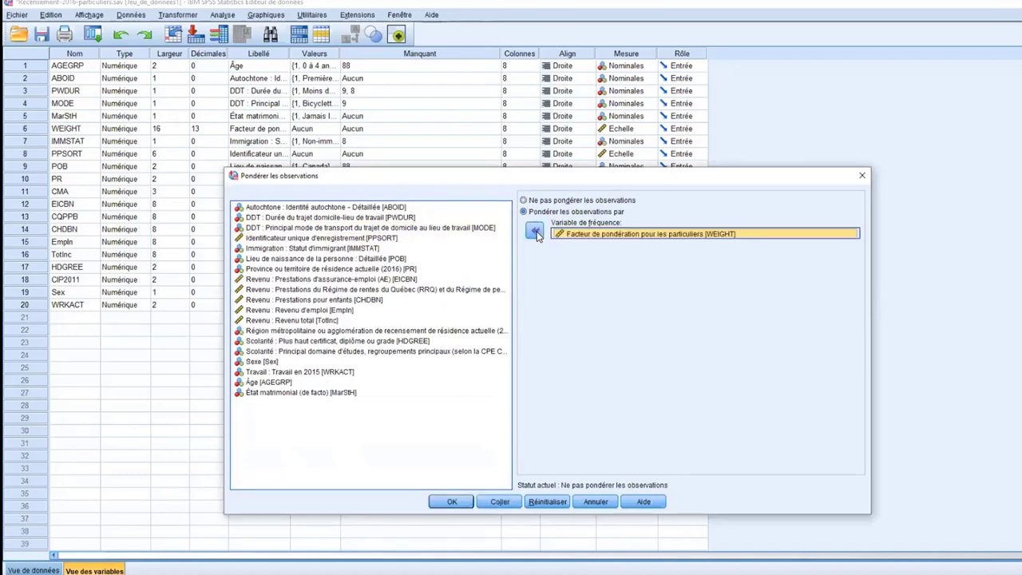
click(453, 501)
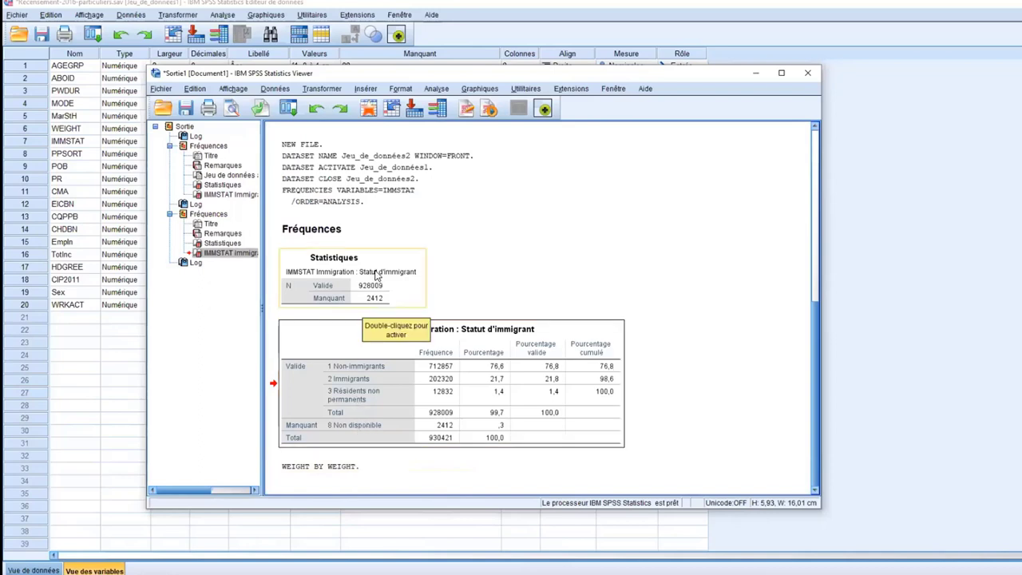
Step: Generate a new frequency table for immigrant status [IMMSTAT] with the weighting applied, and enlarge the output window to fit it
click(435, 89)
mouse_move(551, 117)
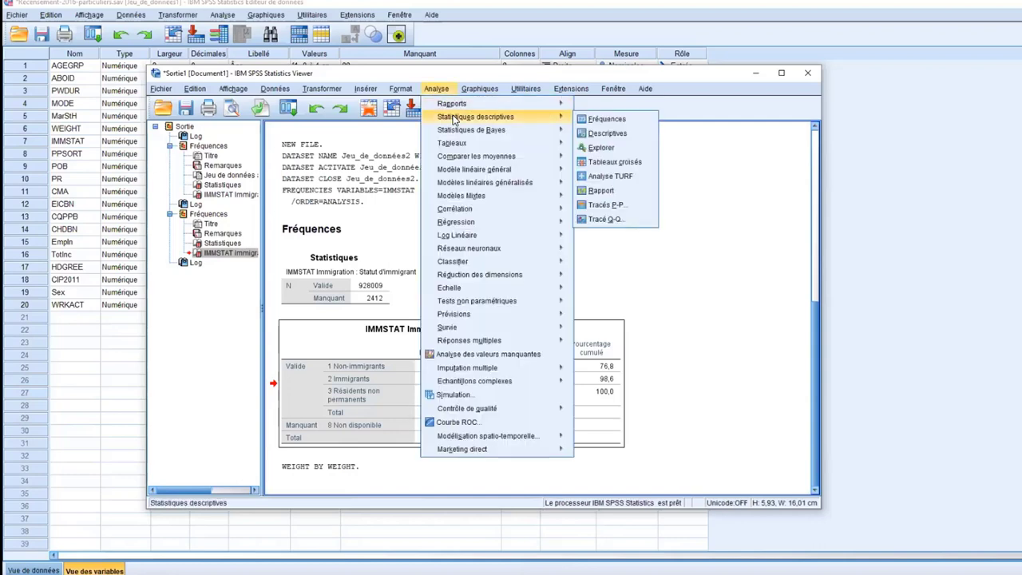
click(606, 120)
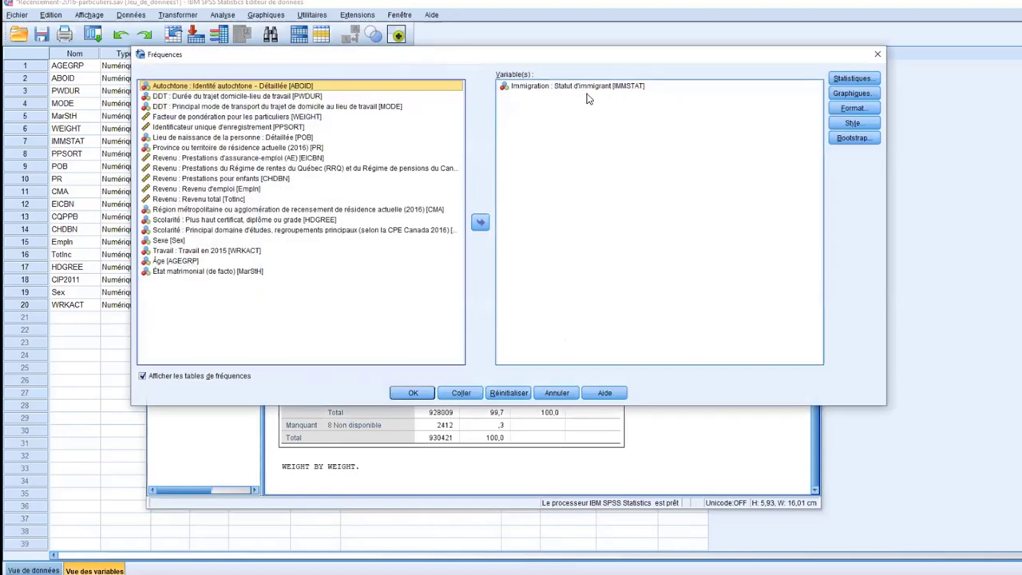
click(414, 391)
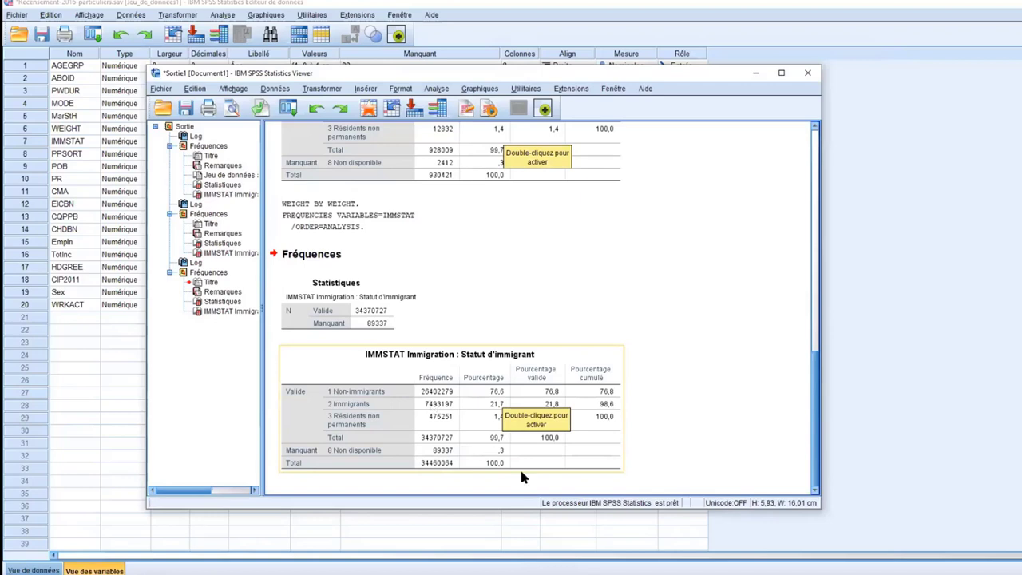
drag(551, 508, 555, 553)
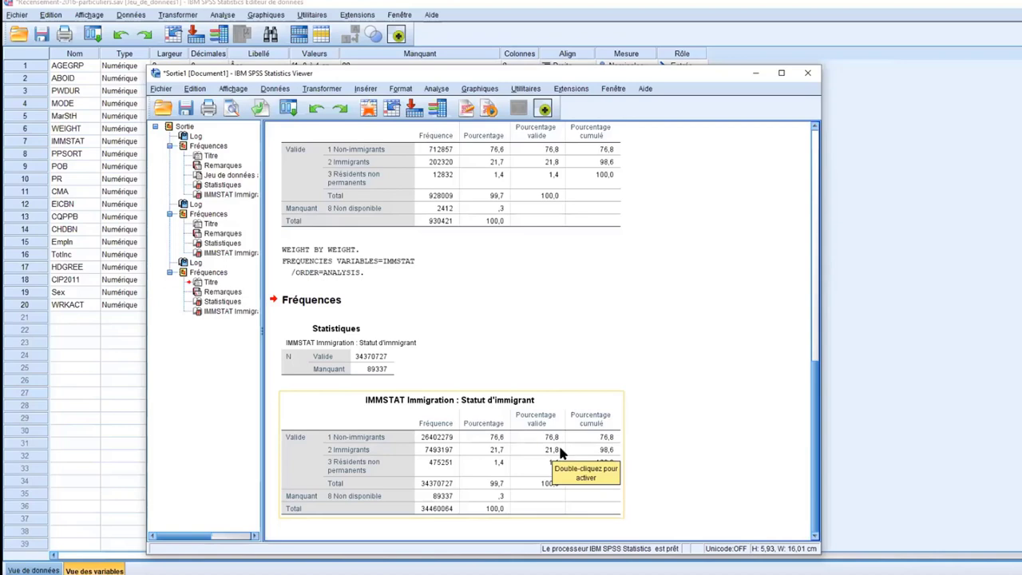
Step: Switch to the PowerPoint slideshow and advance past the frequency table demo to the slide on selecting (filtering) observations
key(alt+Tab)
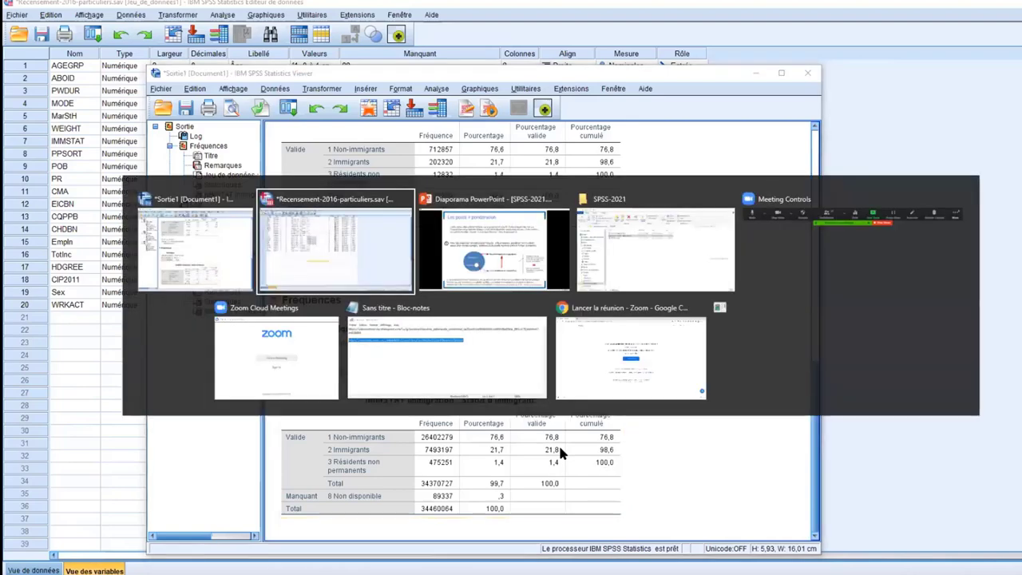
key(alt+Tab)
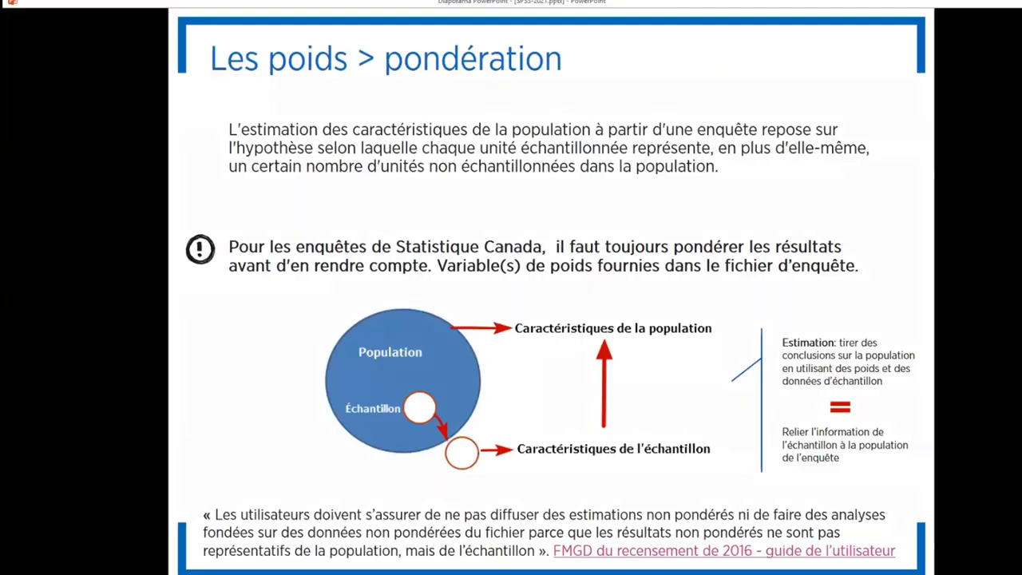
key(Right)
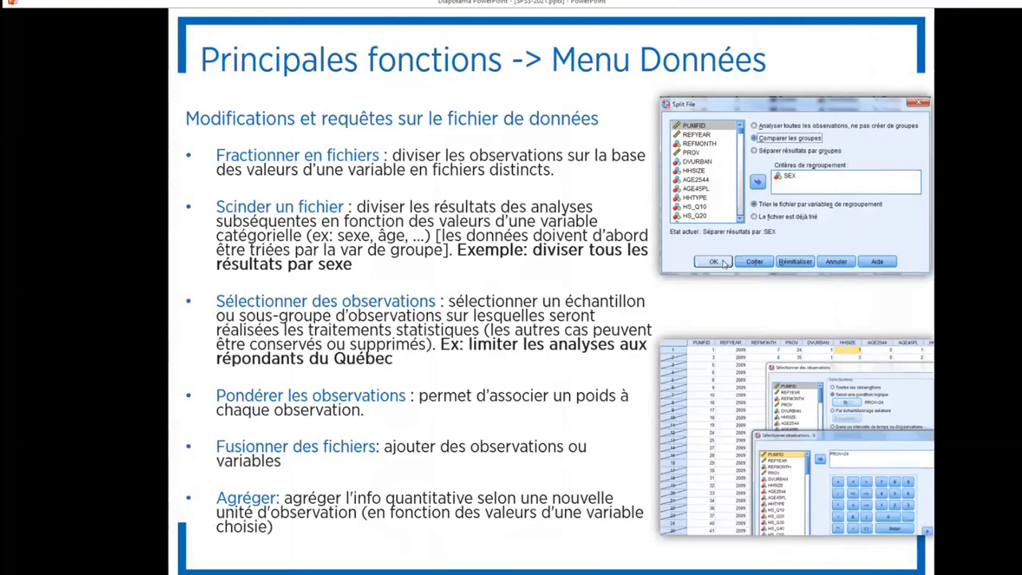
key(Right)
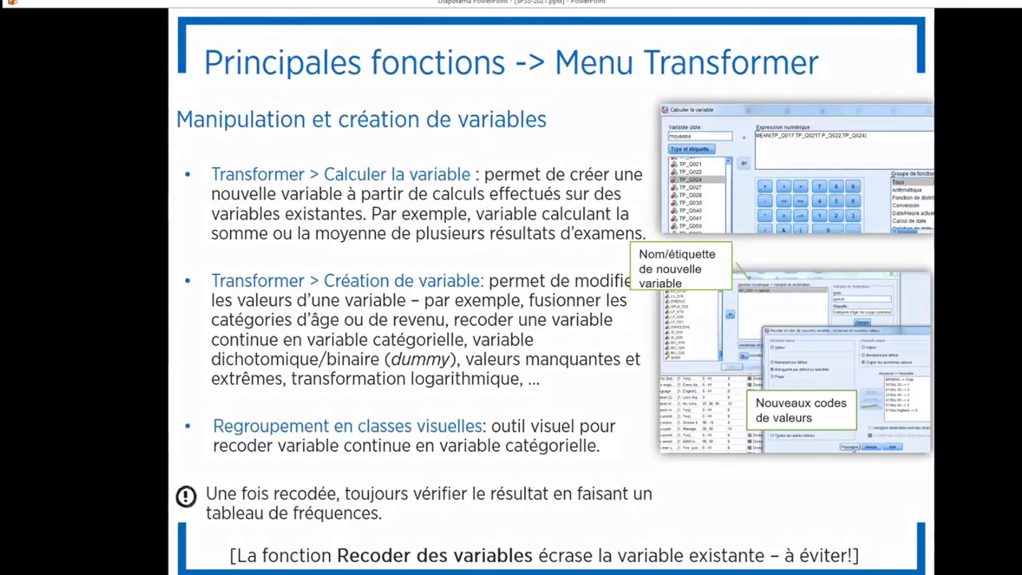
key(Right)
key(Right)
key(Right)
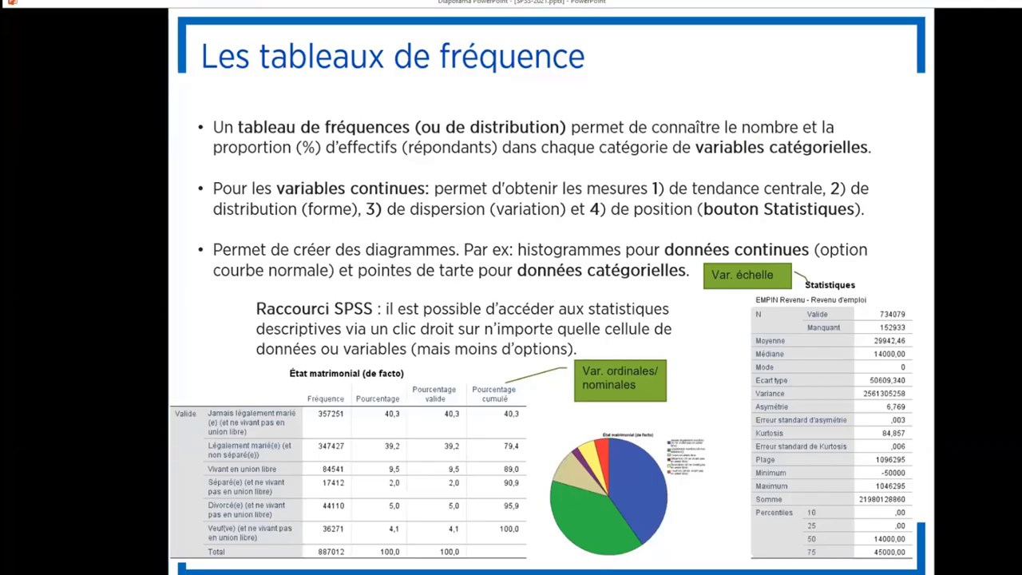
key(Right)
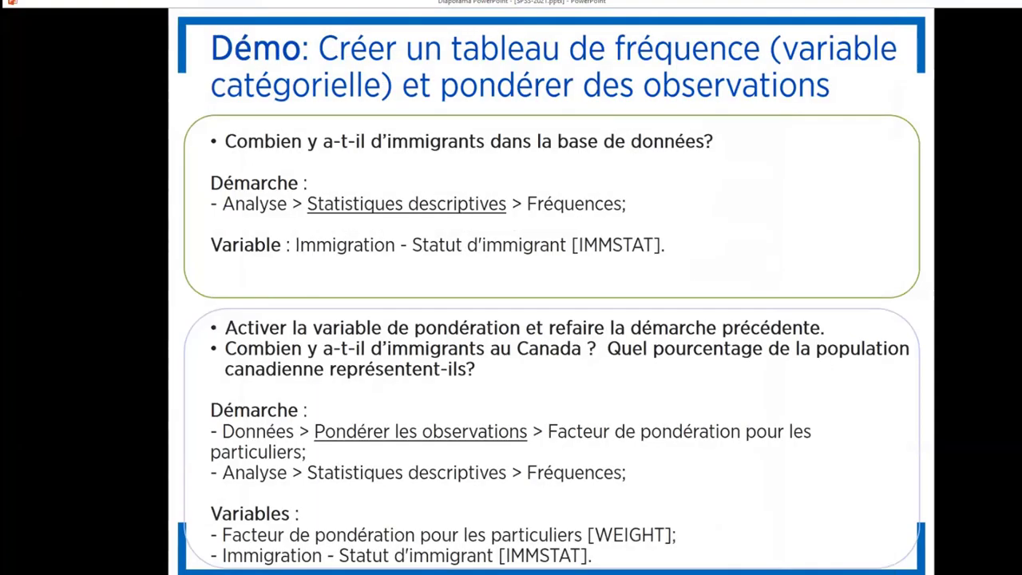
key(Right)
key(Right)
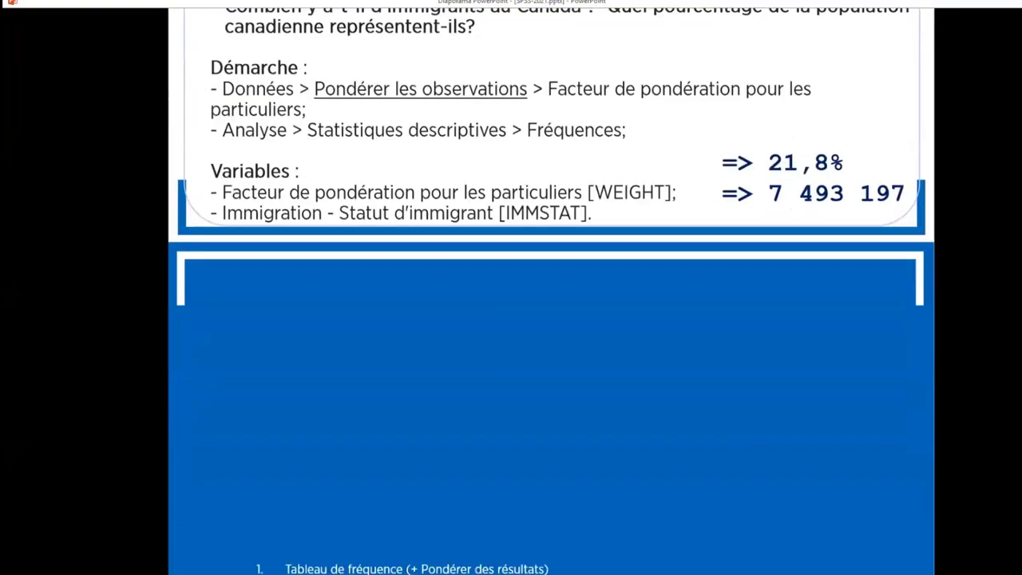
key(Right)
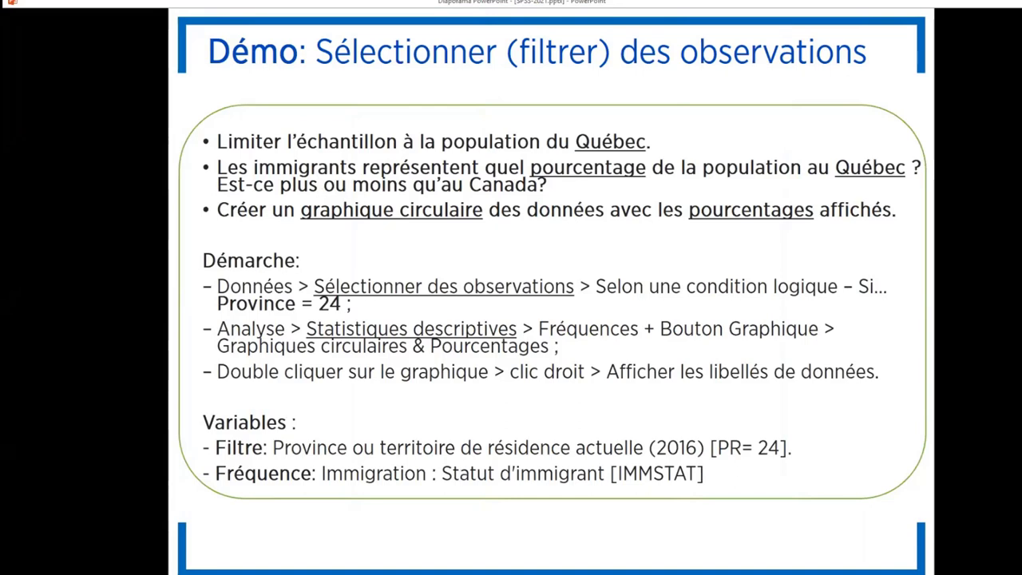
Step: Switch to the SPSS data editor and look up Québec's code in the value labels of the PR variable
key(alt+Tab)
key(alt+Tab)
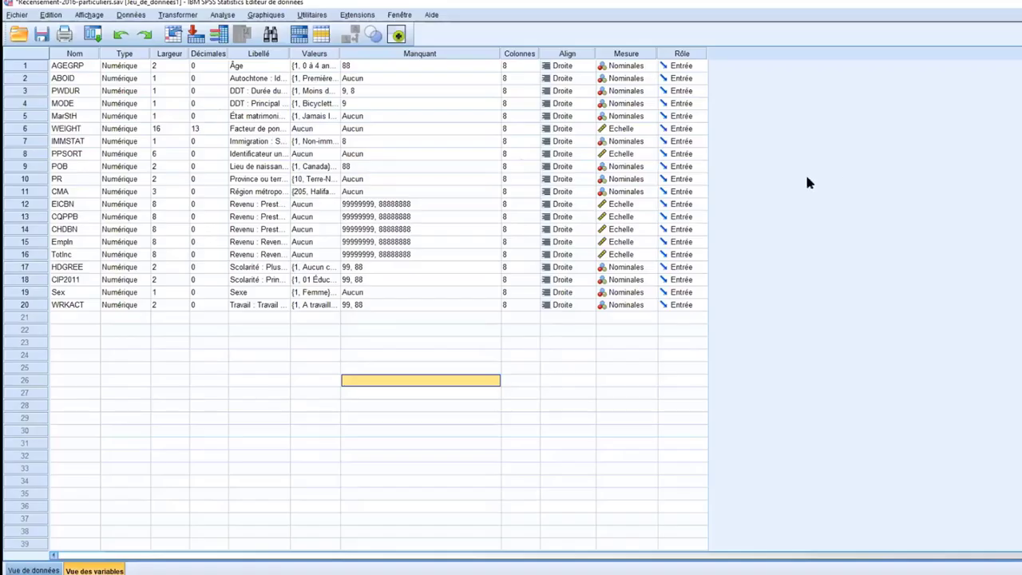
click(140, 19)
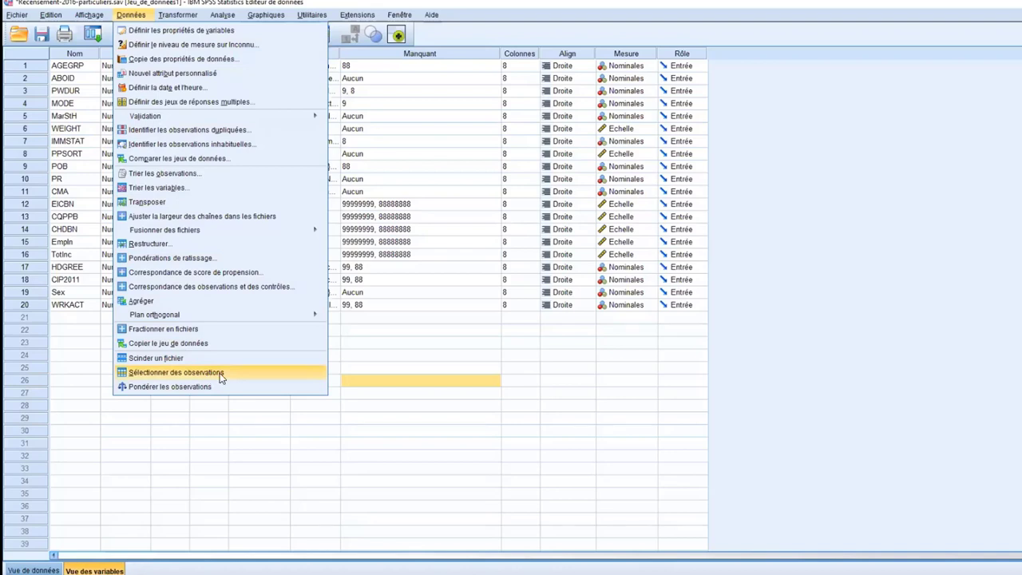
click(361, 340)
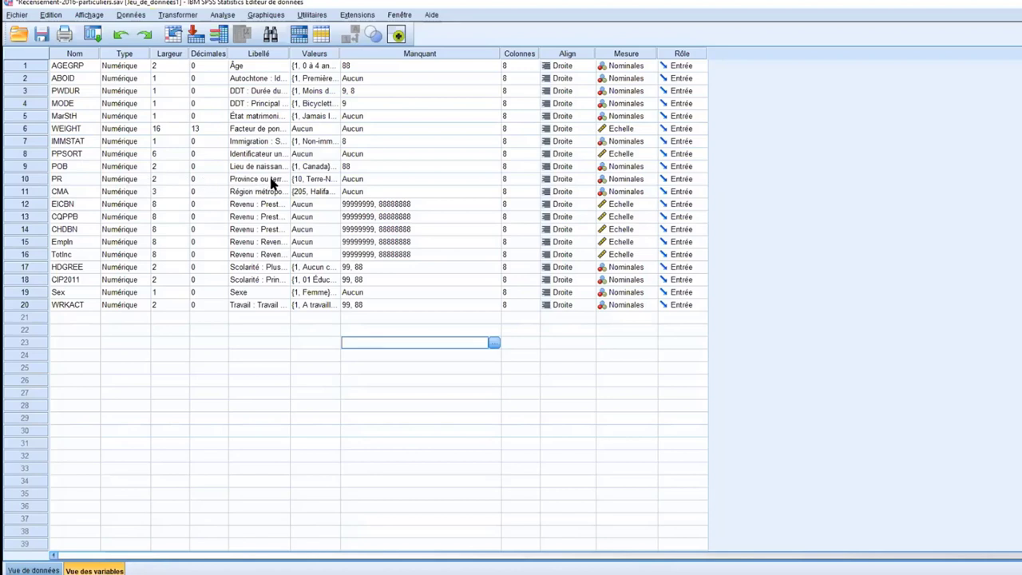
click(307, 181)
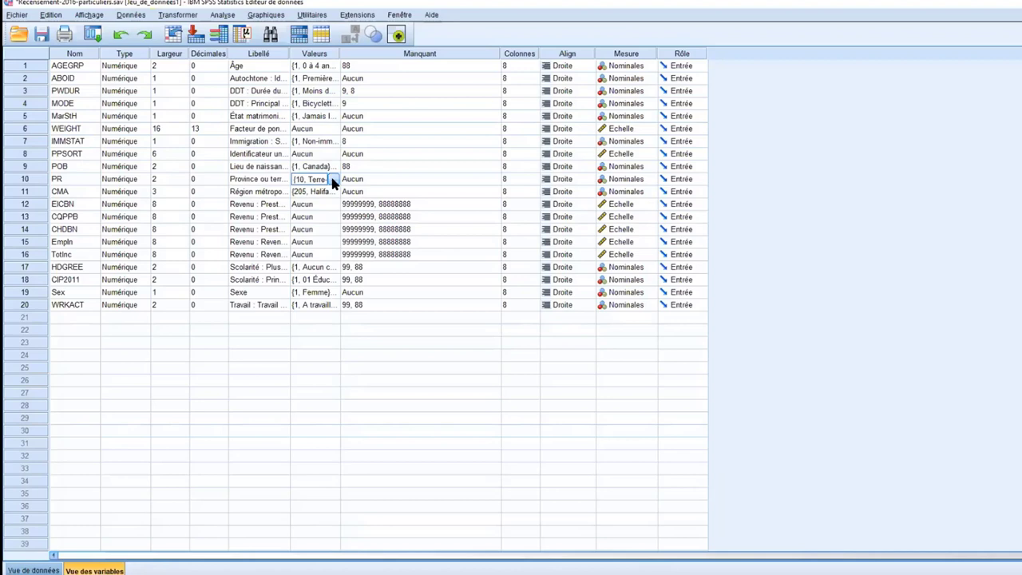
click(332, 180)
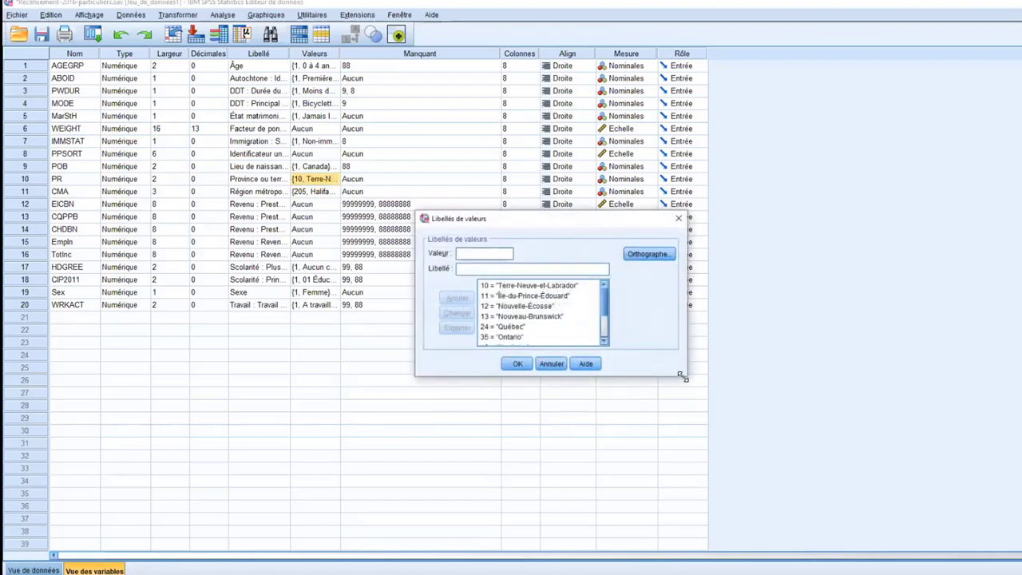
drag(683, 376, 763, 496)
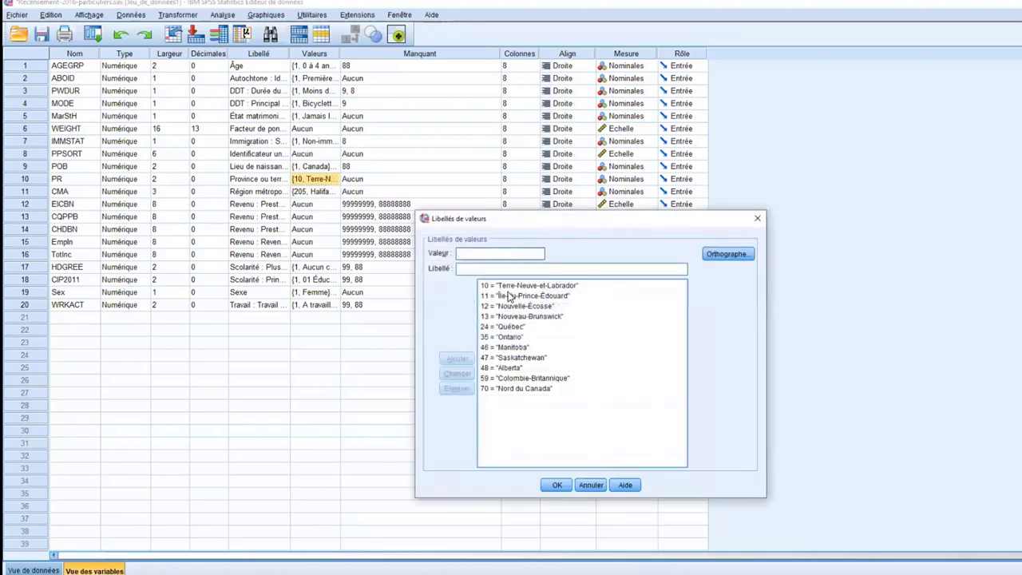
click(514, 327)
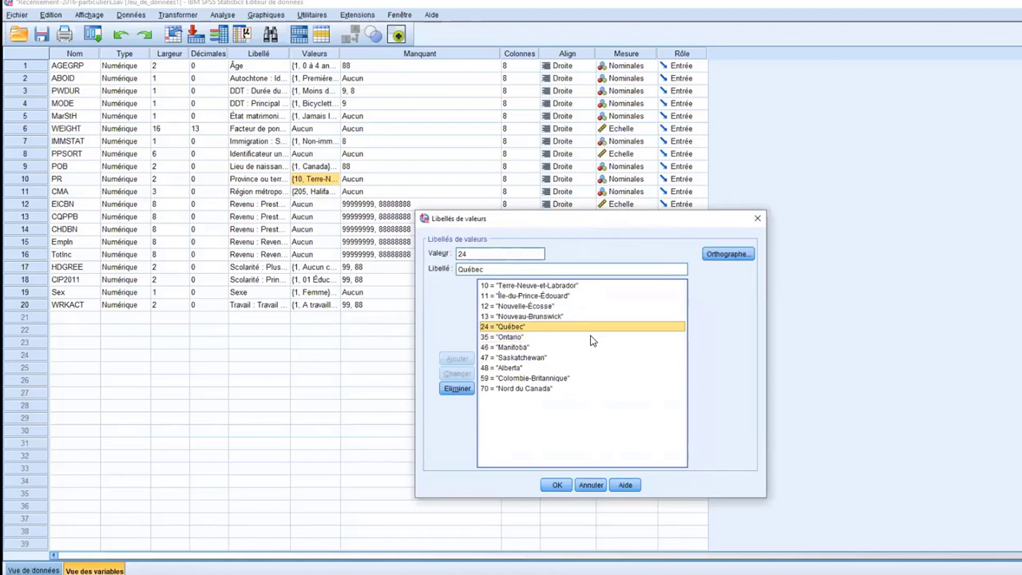
click(592, 485)
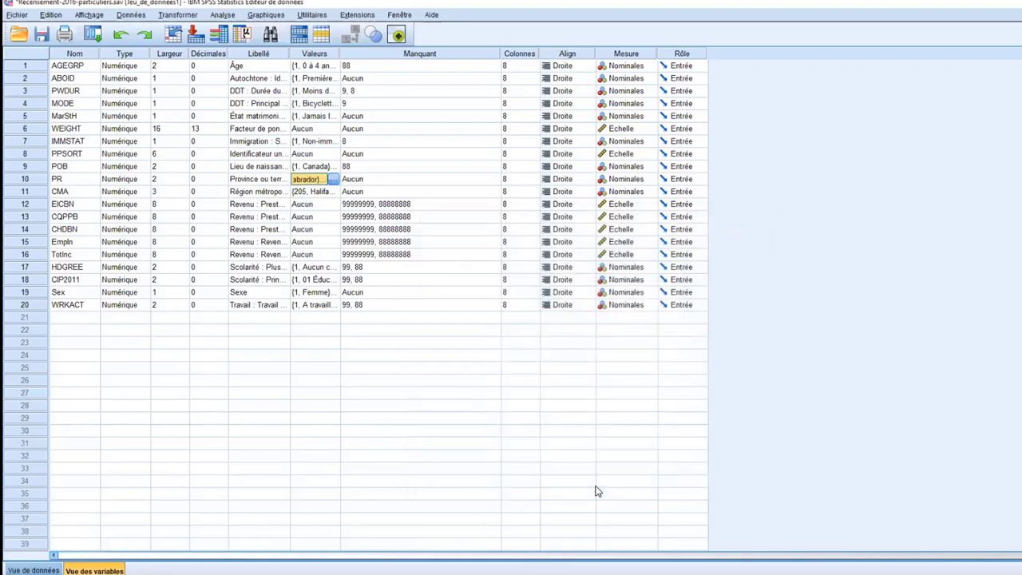
Step: Set up case selection by logical condition, with the condition PR = 24
click(131, 15)
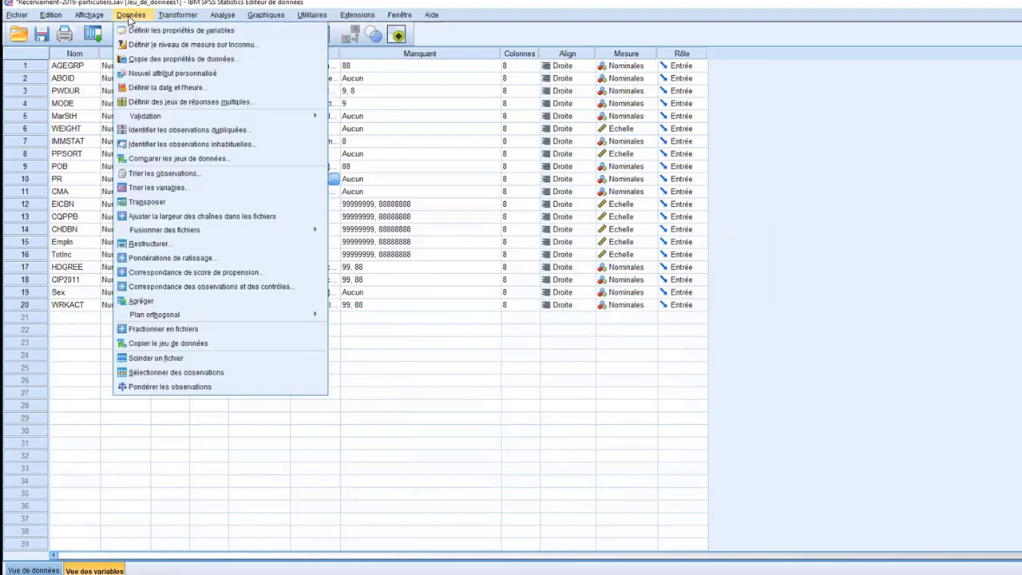
click(291, 381)
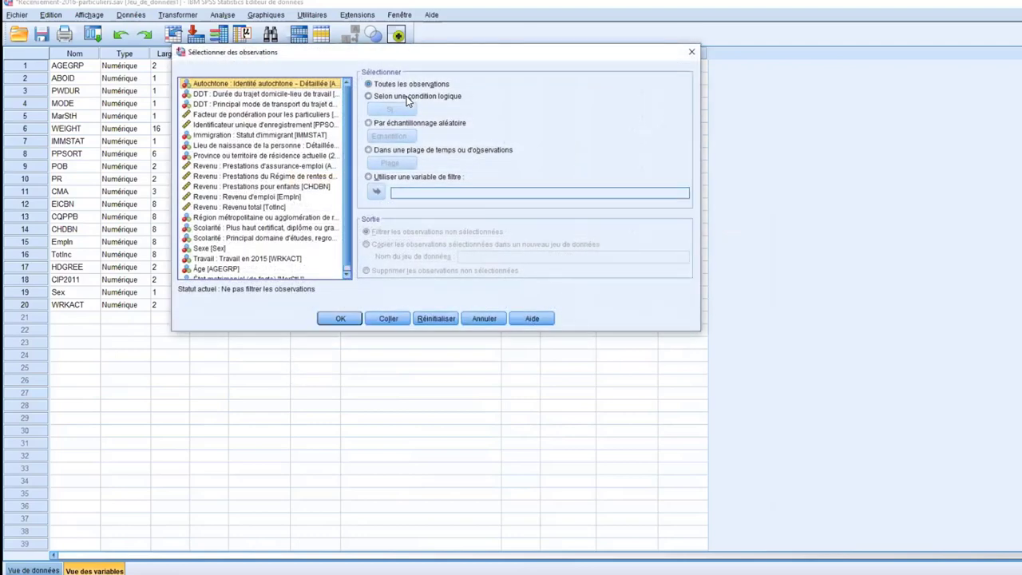
click(408, 96)
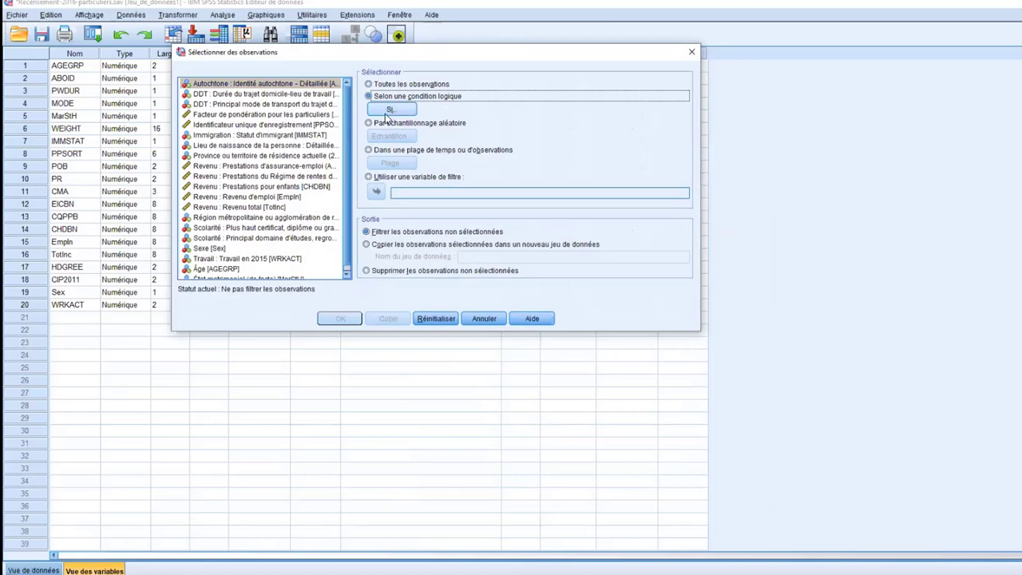
click(391, 111)
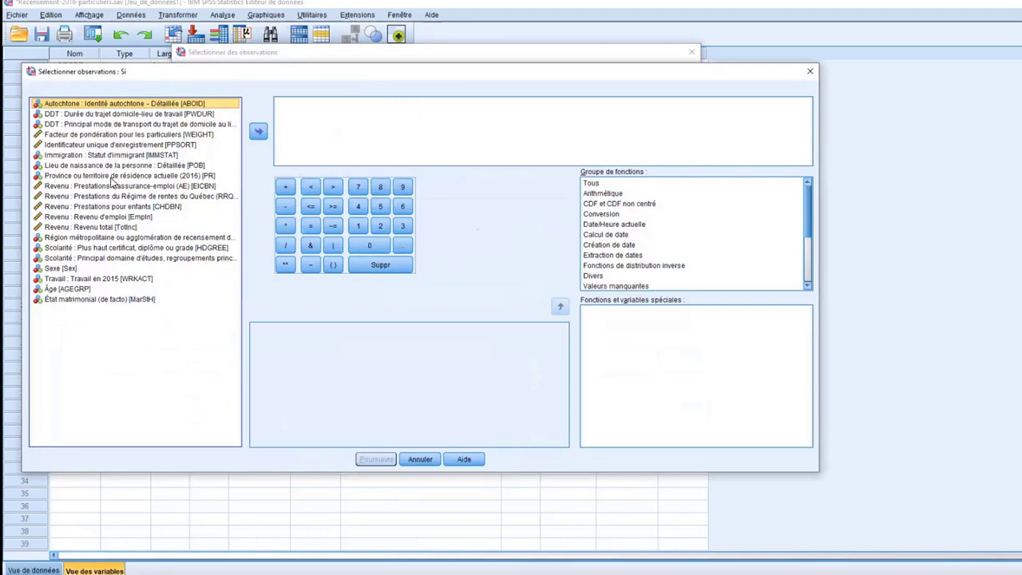
click(113, 176)
click(257, 134)
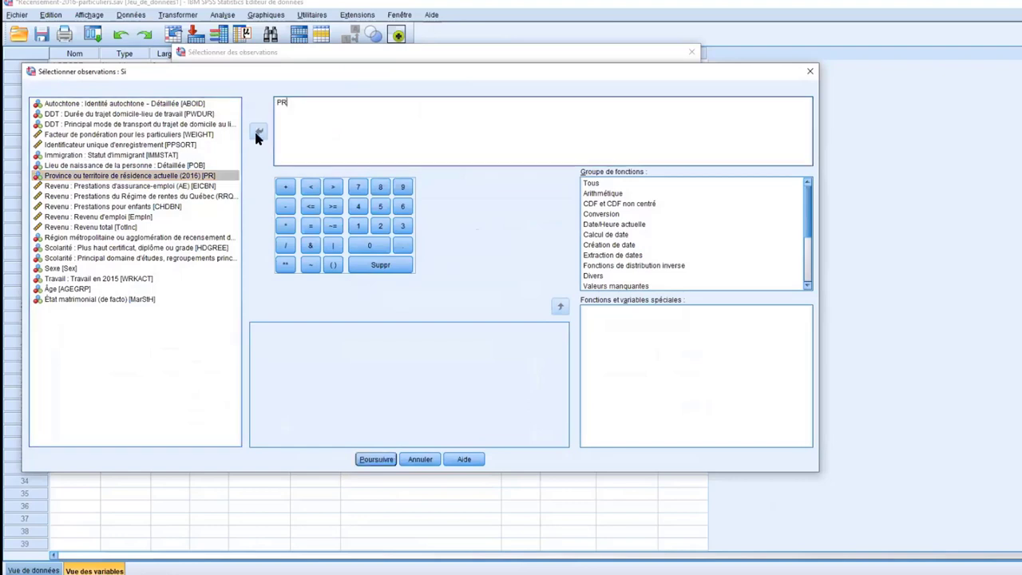
click(313, 231)
click(381, 225)
click(359, 207)
click(382, 460)
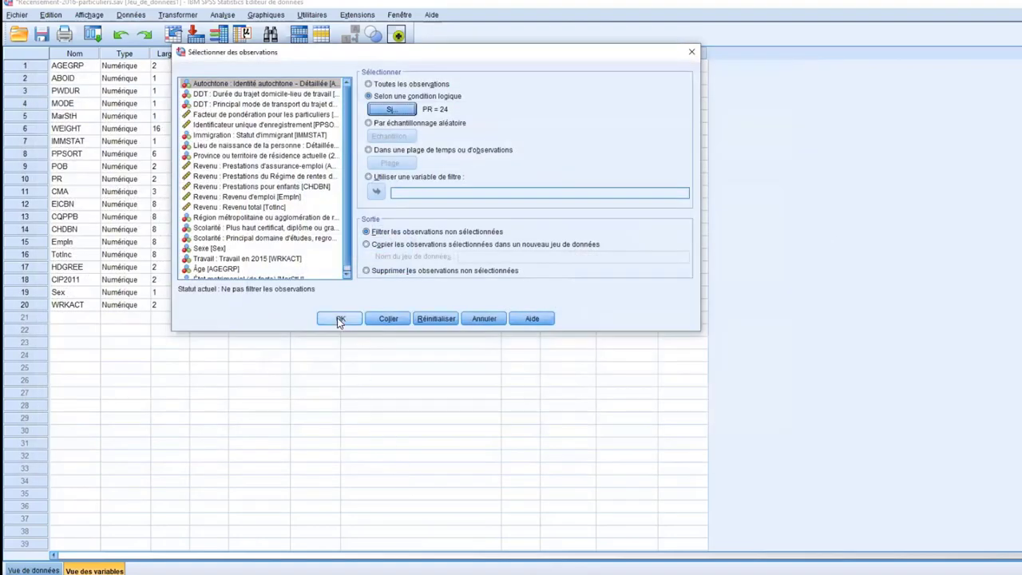
click(385, 245)
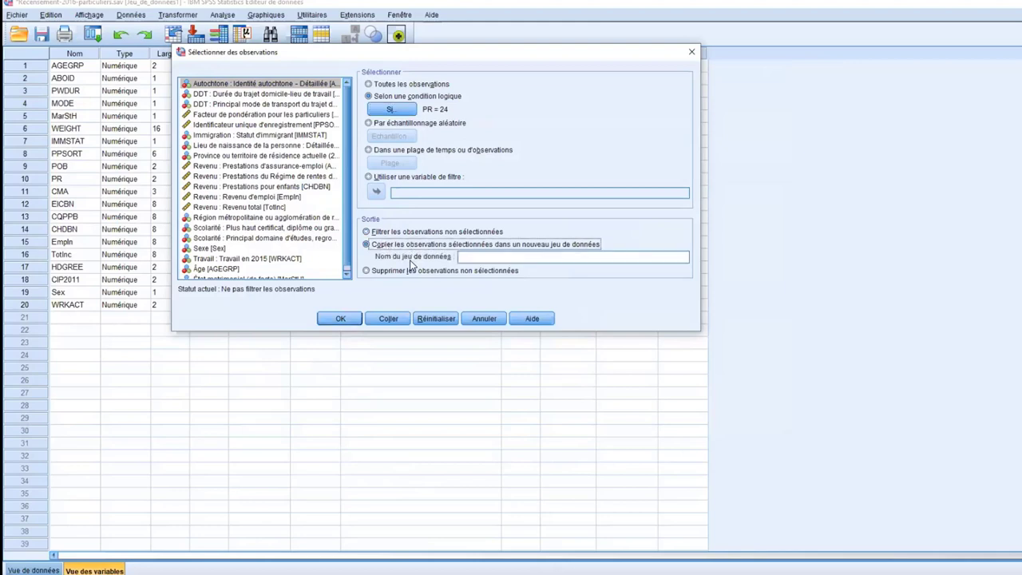
click(491, 257)
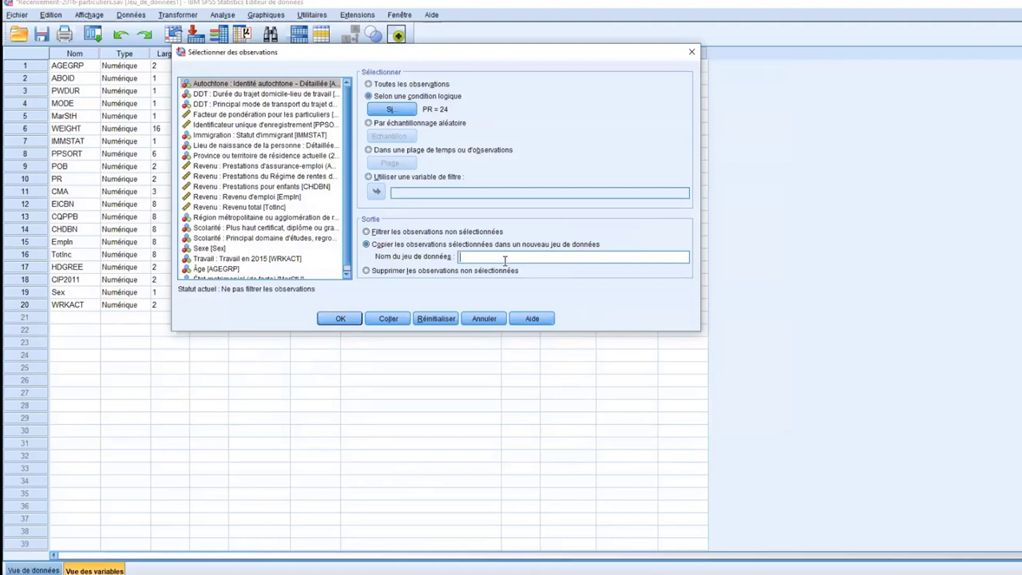
click(427, 272)
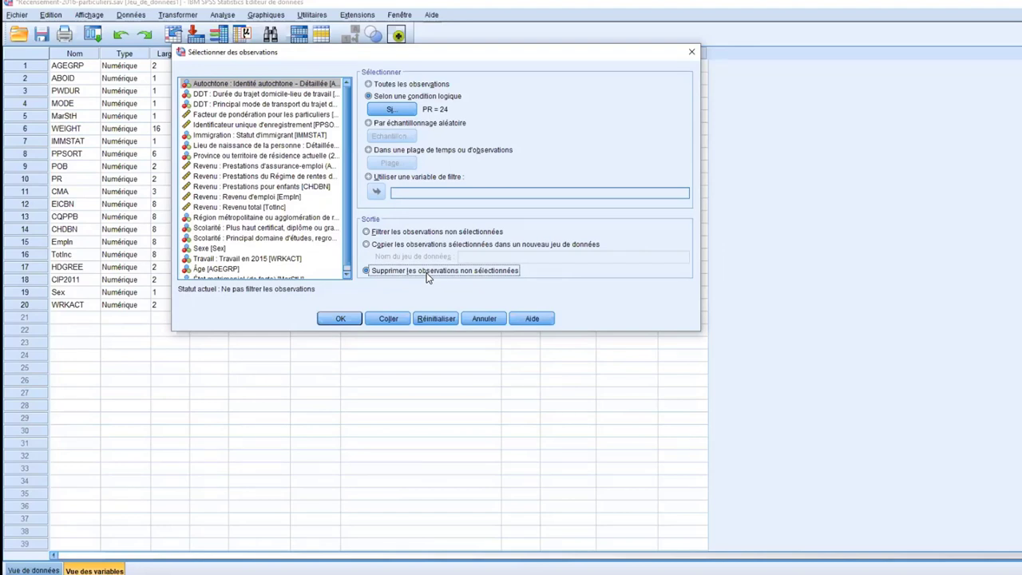
Step: Choose to filter out the unselected observations and apply the case selection
click(412, 232)
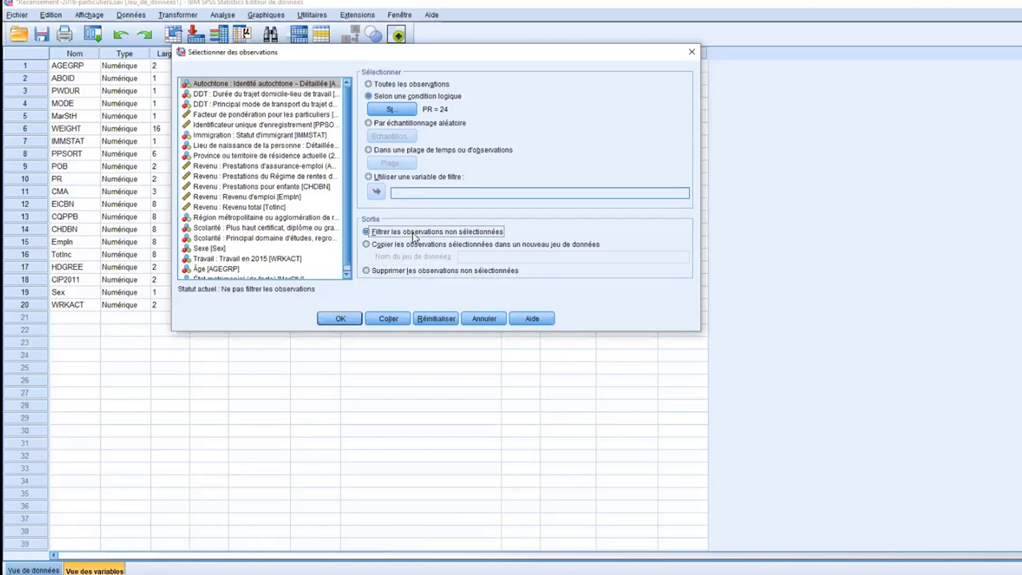
click(342, 319)
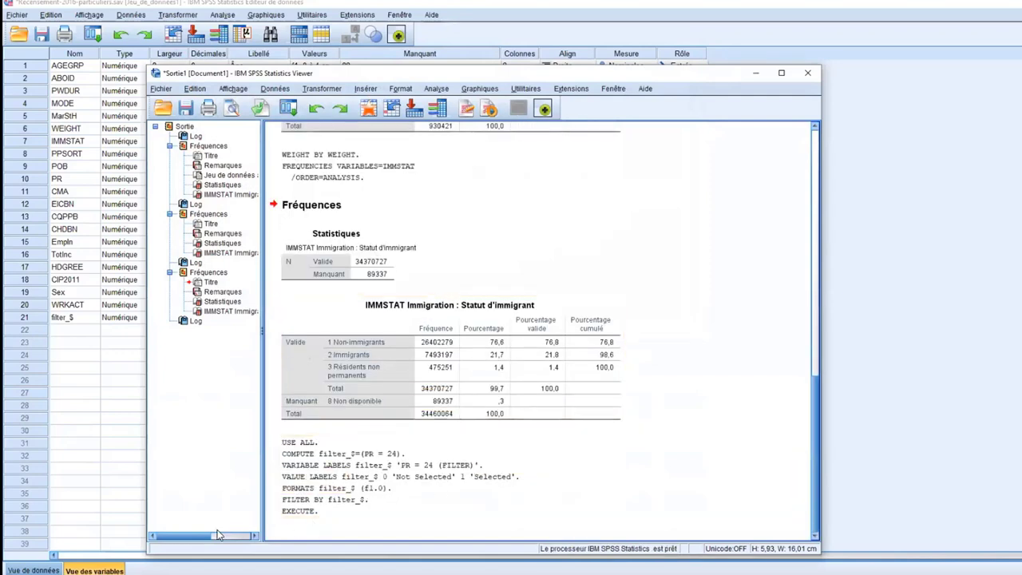
Step: Examine the data view to see which rows are filtered out, comparing the PR and filter_$ columns
click(33, 570)
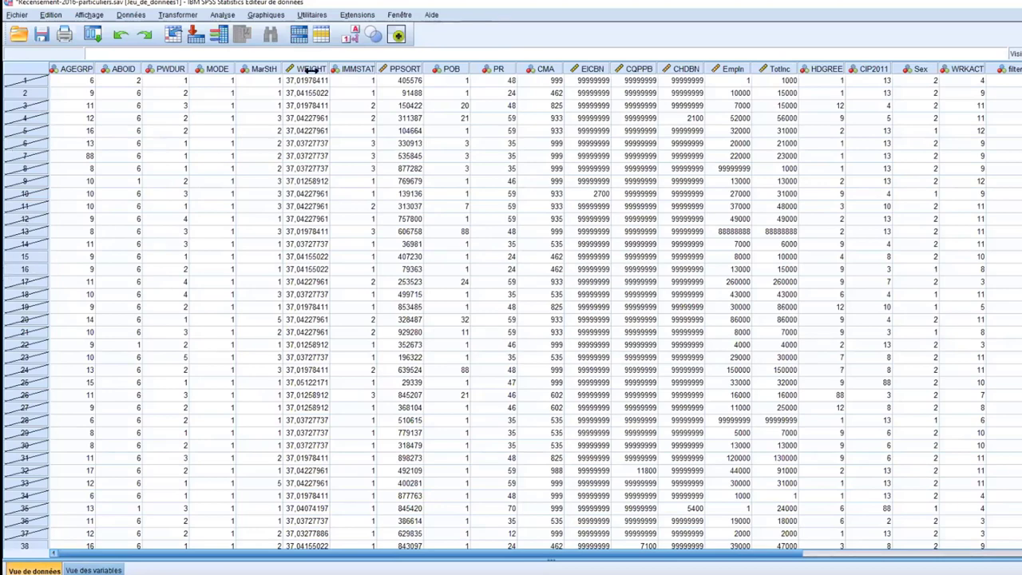
click(487, 70)
drag(627, 555, 715, 554)
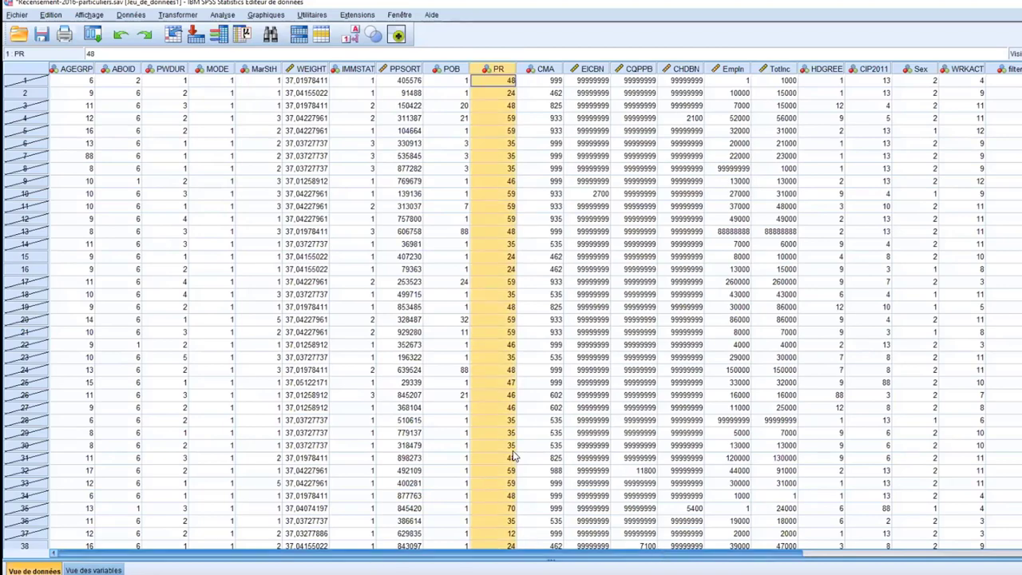
scroll(117, 82, right, 5)
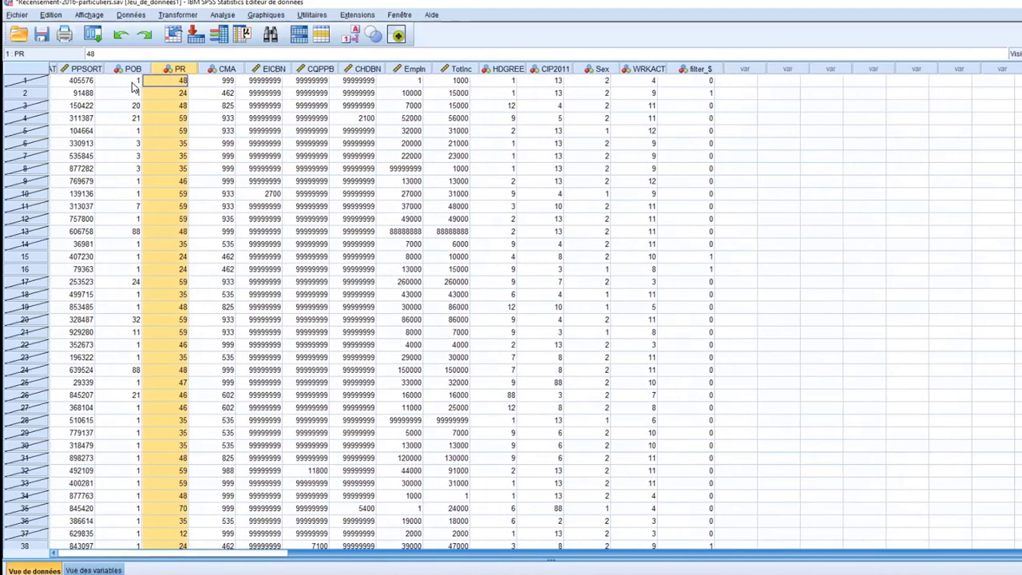
click(24, 95)
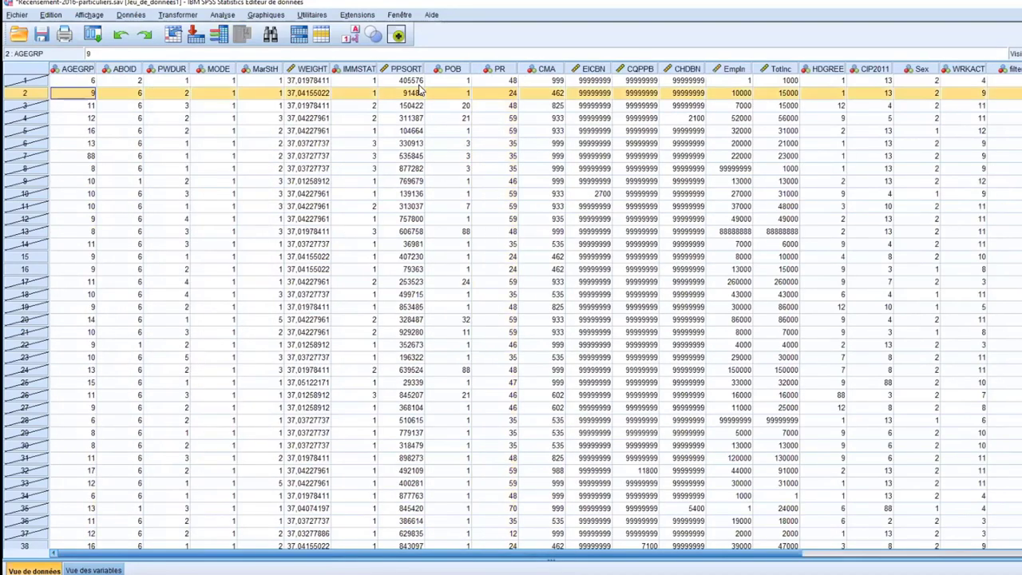
click(487, 70)
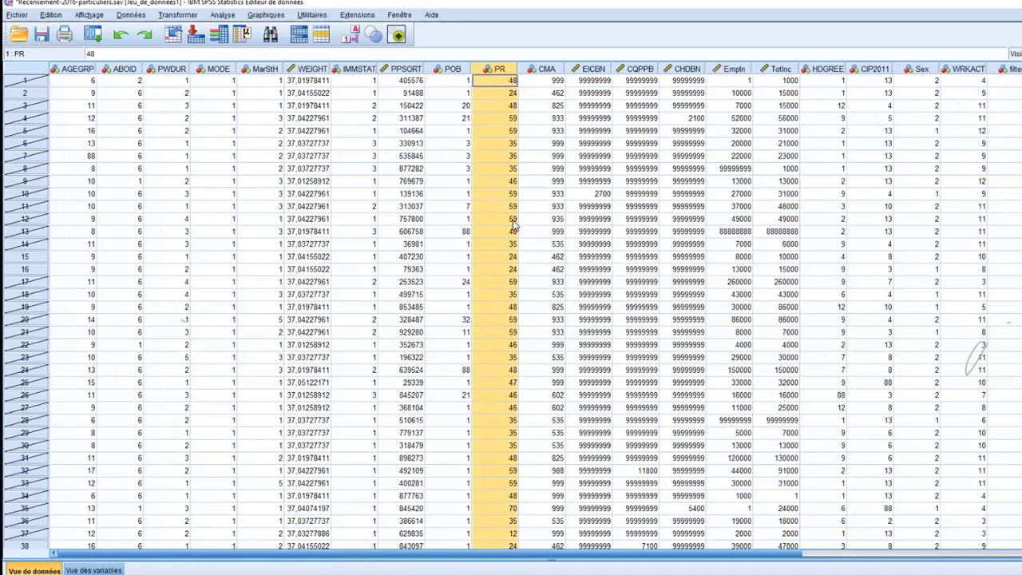
Step: Open the Frequencies analysis from the descriptive statistics for the immigrant status variable IMMSTAT
click(228, 15)
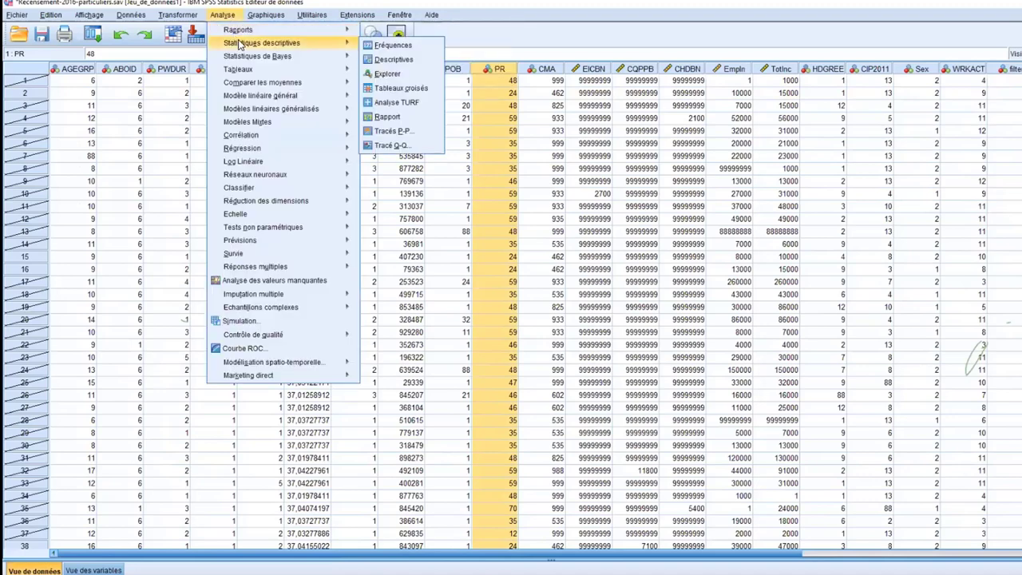
mouse_move(317, 49)
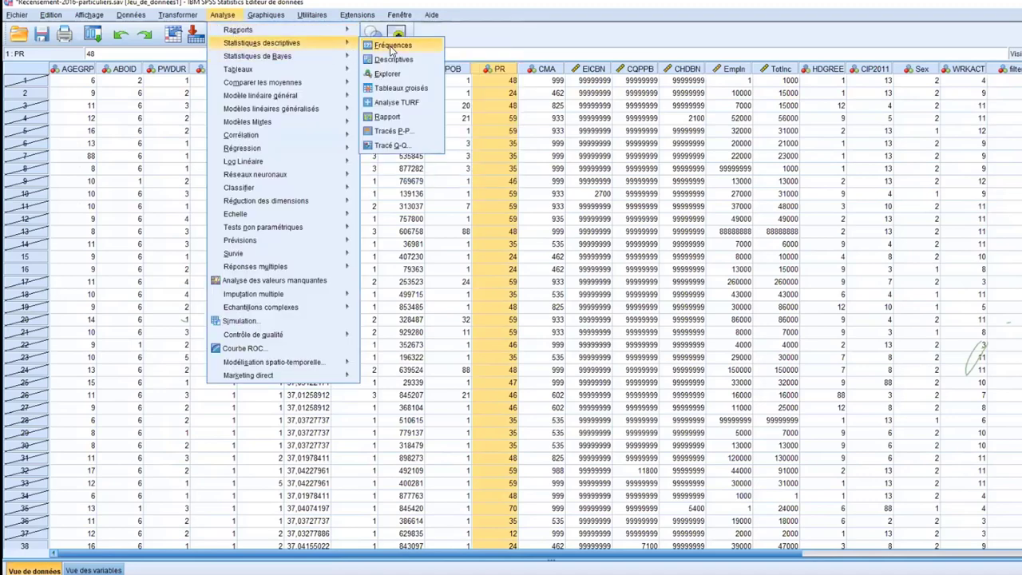
click(383, 46)
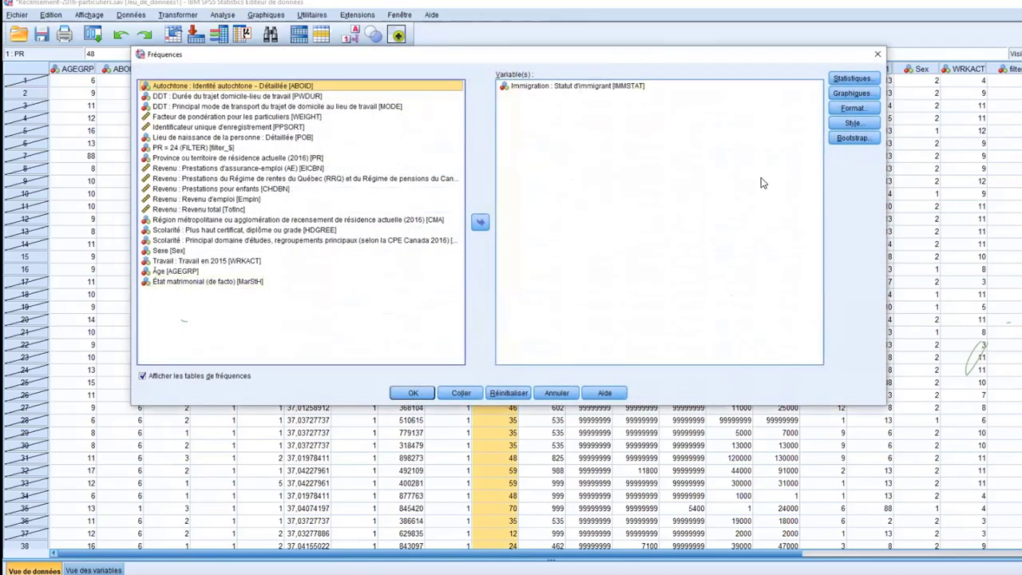
Step: Review the statistics options offered for the frequency analysis and leave them without selecting any
click(852, 78)
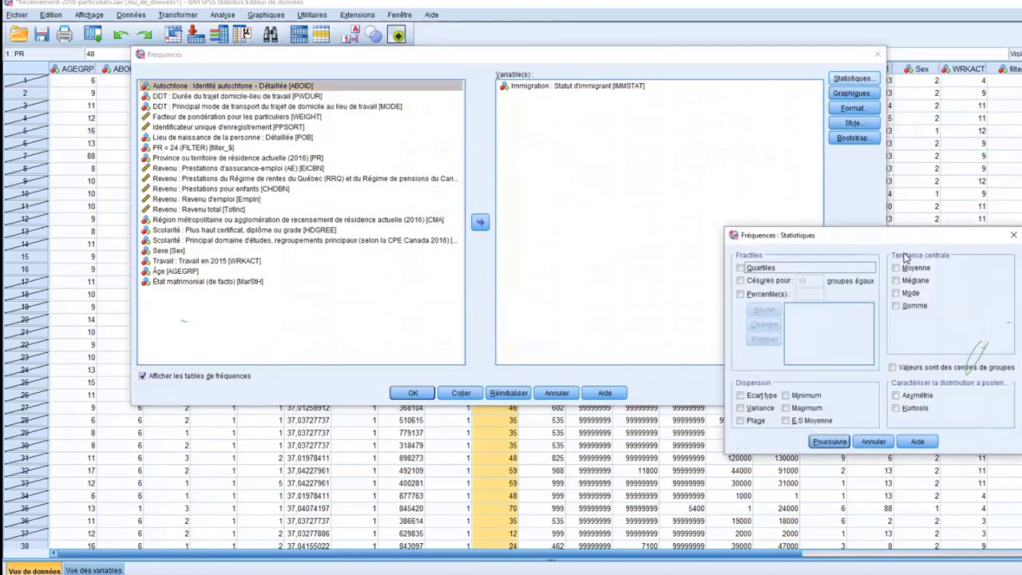
drag(932, 241, 844, 240)
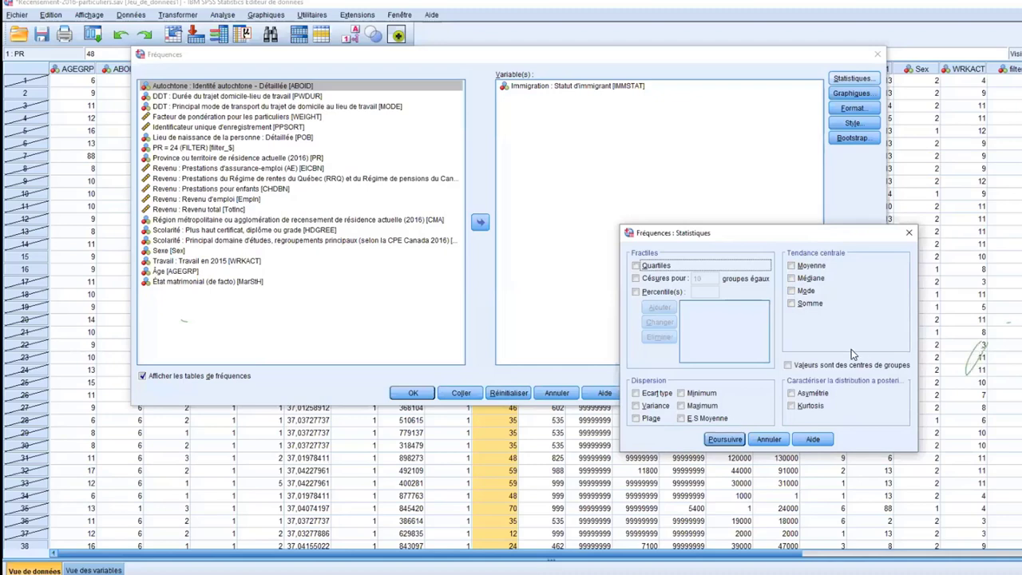
drag(795, 232, 777, 136)
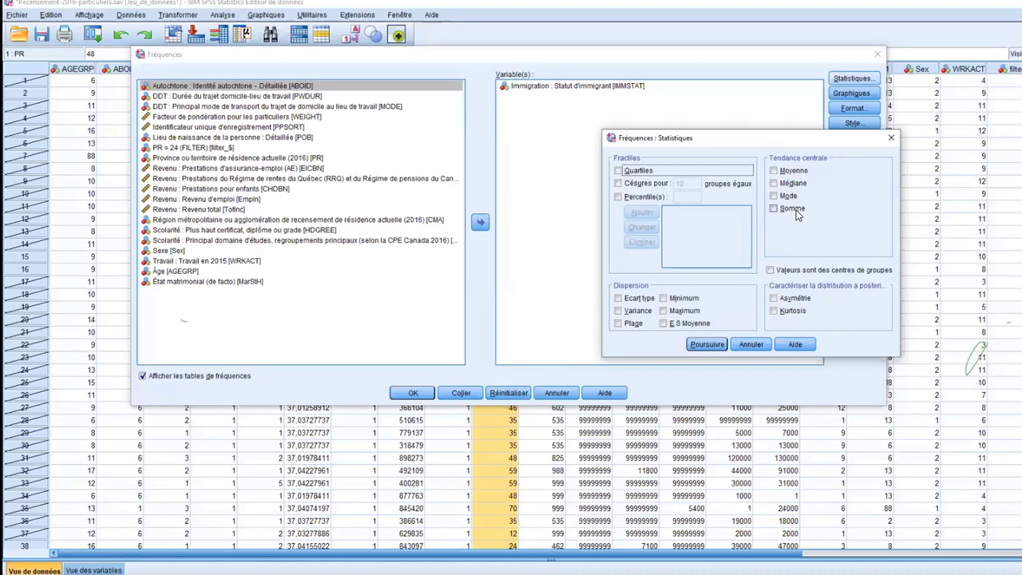
click(762, 345)
Step: Add a pie chart showing percentages to the IMMSTAT frequency analysis and run it
click(851, 92)
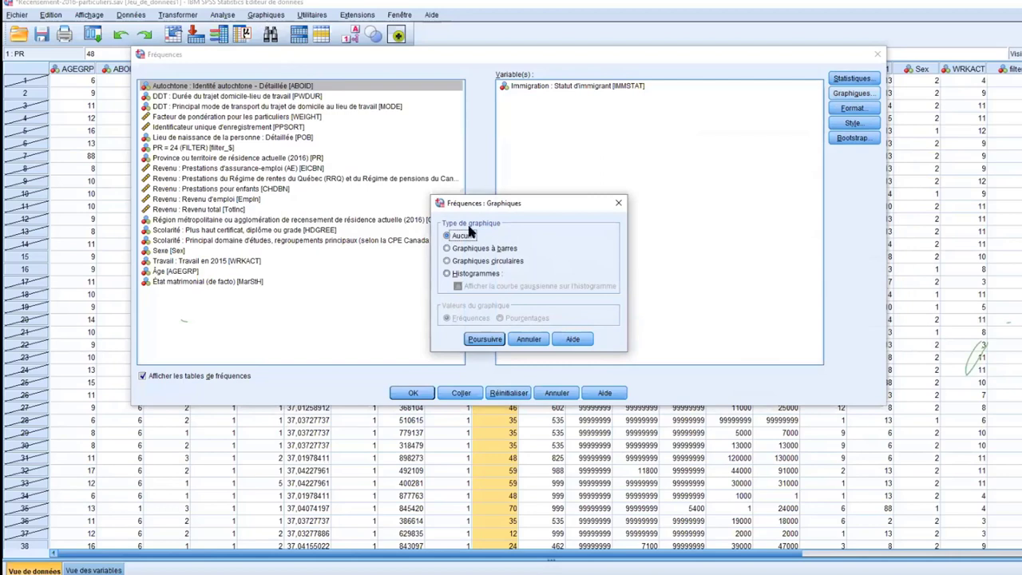
click(468, 265)
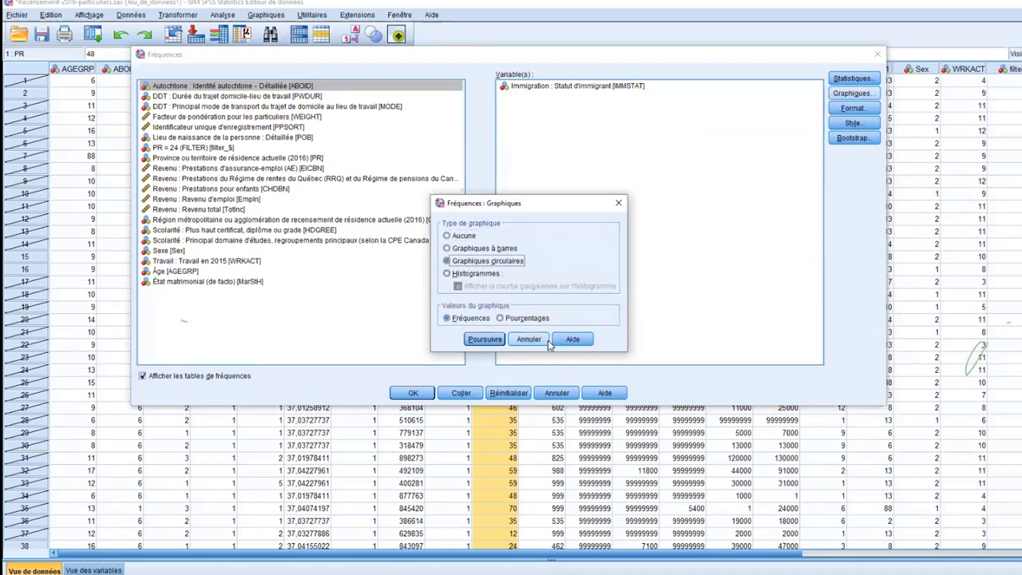
click(525, 319)
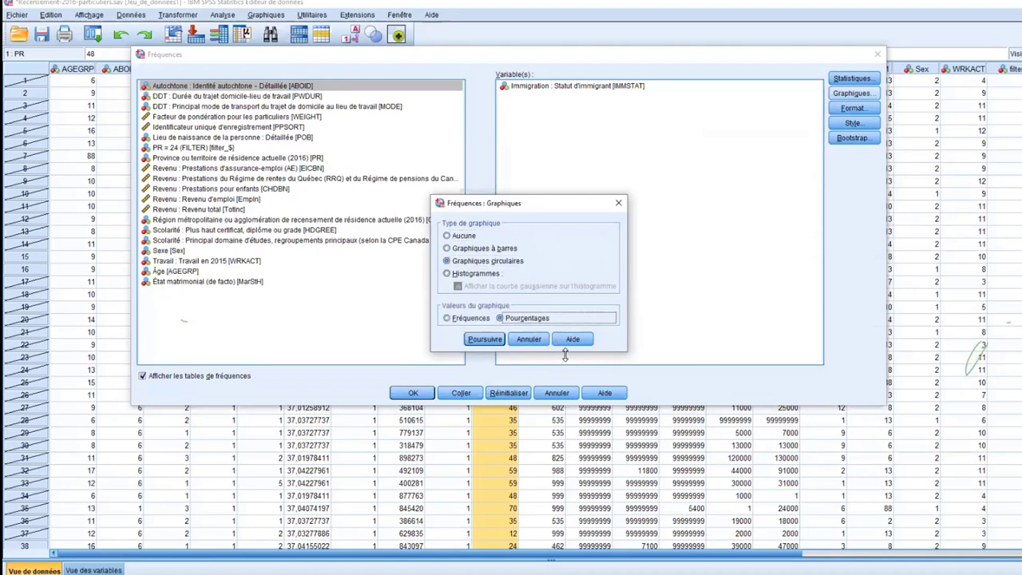
click(487, 339)
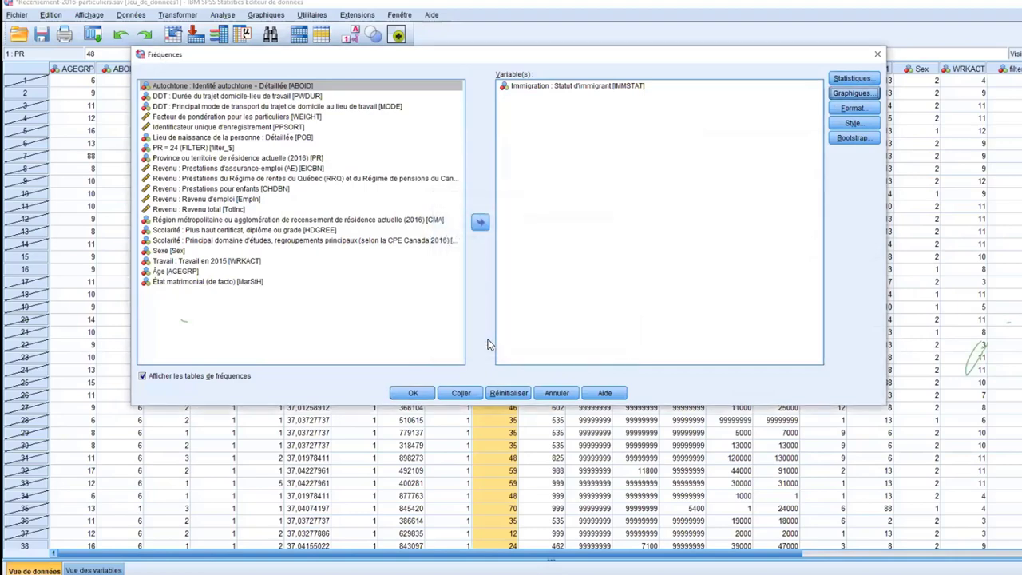
click(414, 394)
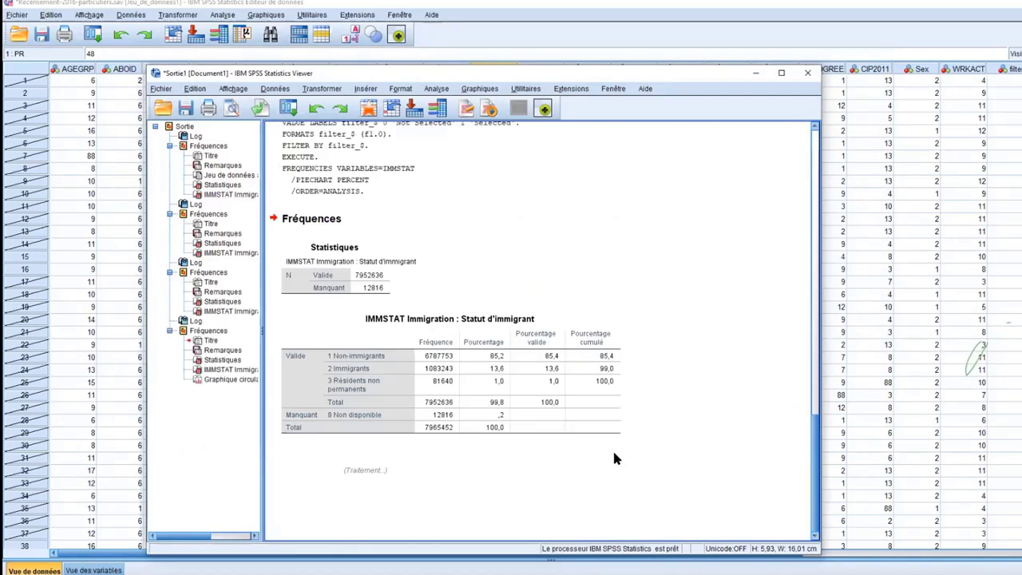
Step: Compare the Québec IMMSTAT frequency table with the earlier unfiltered table, and examine the immigrant status pie chart
scroll(613, 454, up, 3)
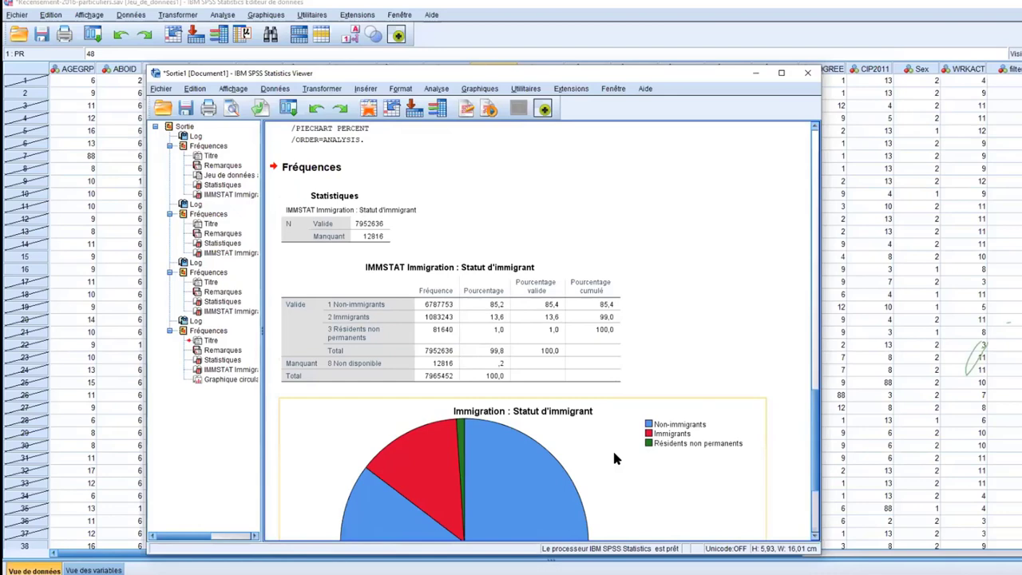
click(425, 381)
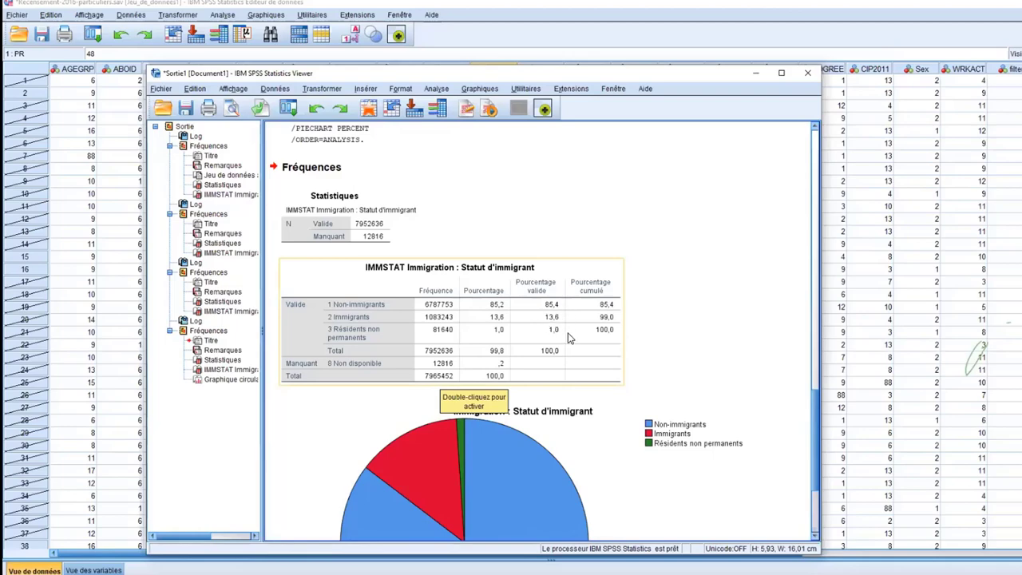
scroll(569, 338, up, 3)
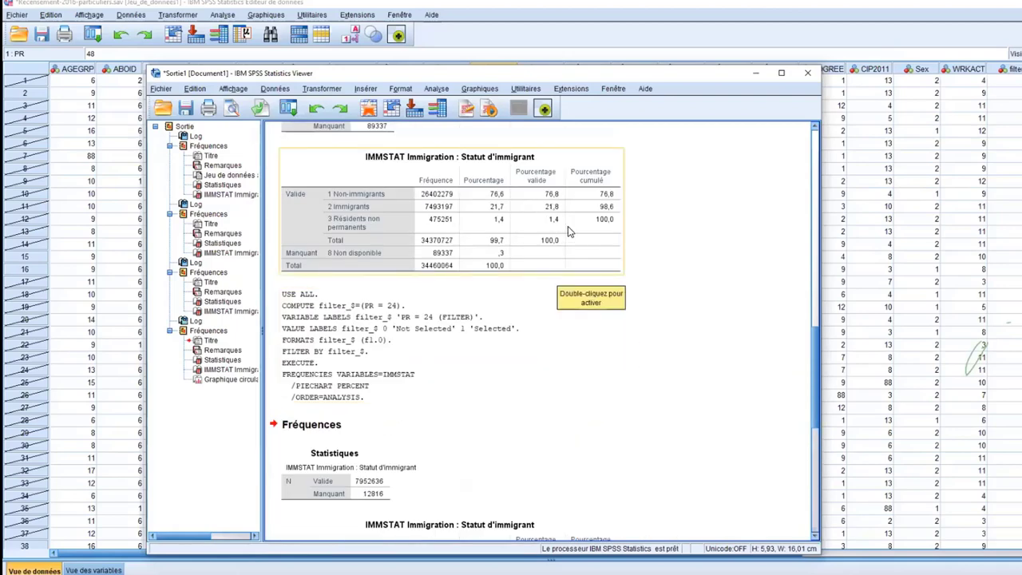
scroll(621, 421, down, 2)
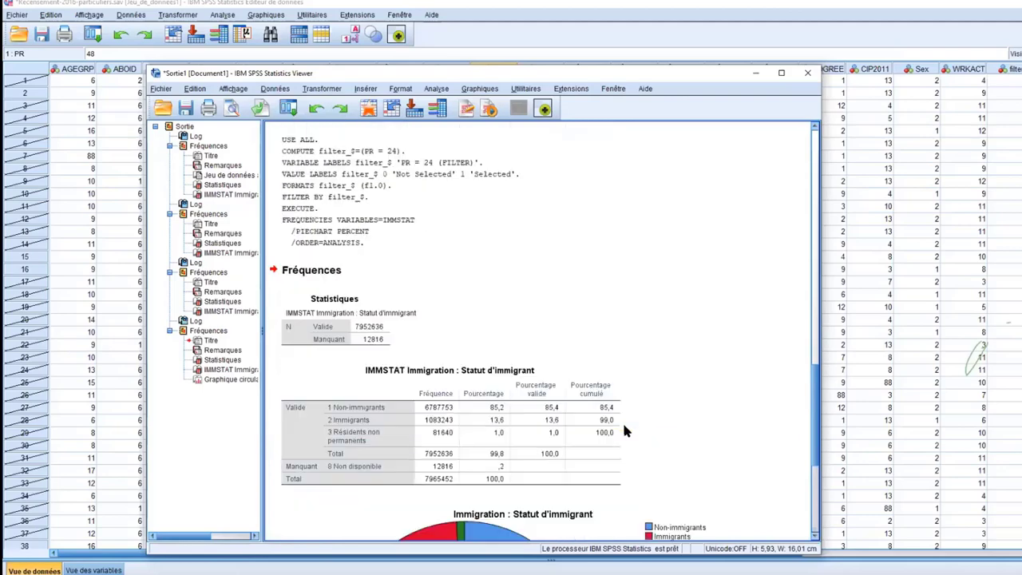
scroll(624, 384, down, 2)
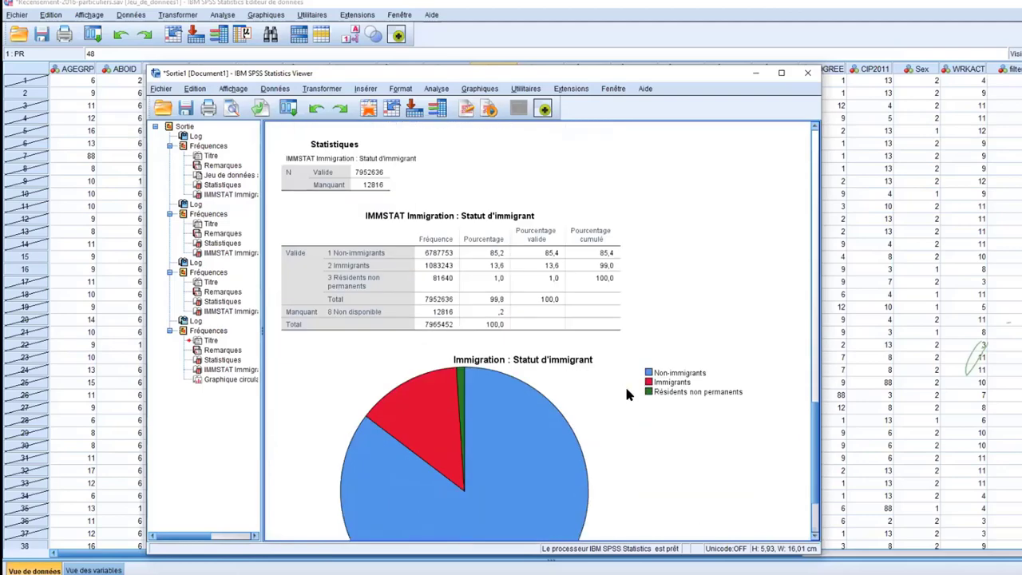
scroll(627, 394, down, 2)
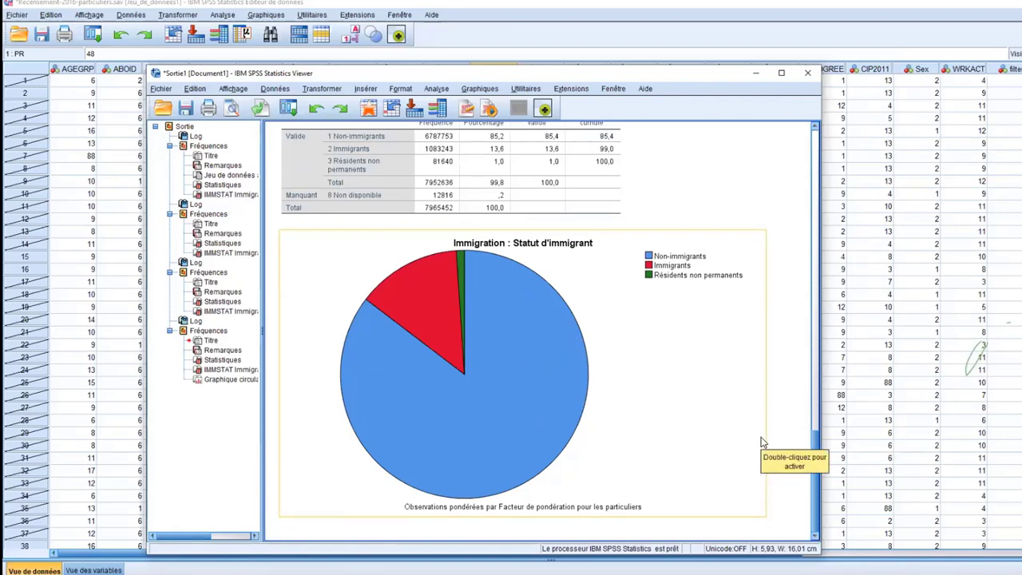
Step: Switch to the PowerPoint slide show and advance to the demo on Quebecers aged 25 to 64 who worked in 2015
key(alt+Tab)
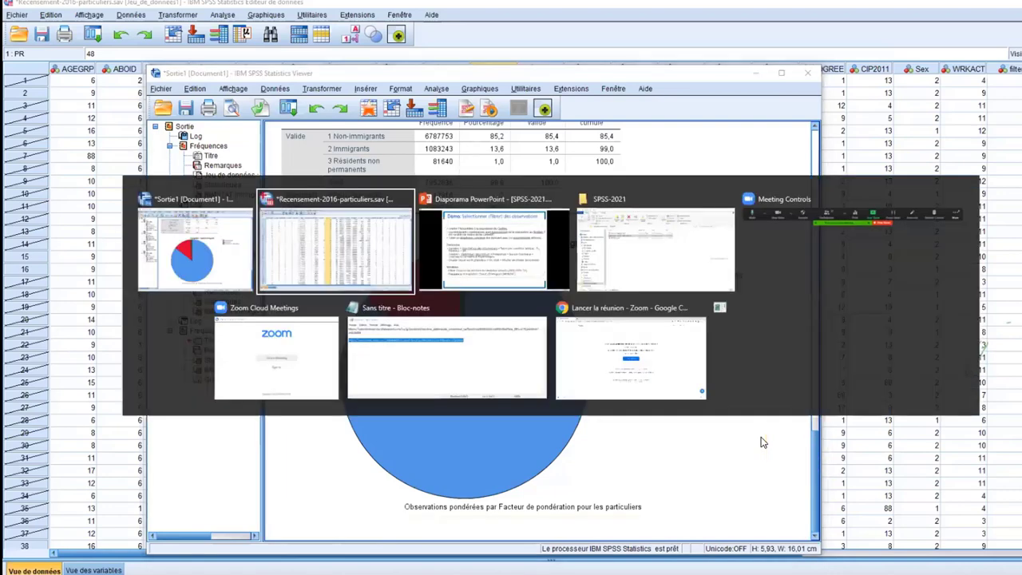
key(Tab)
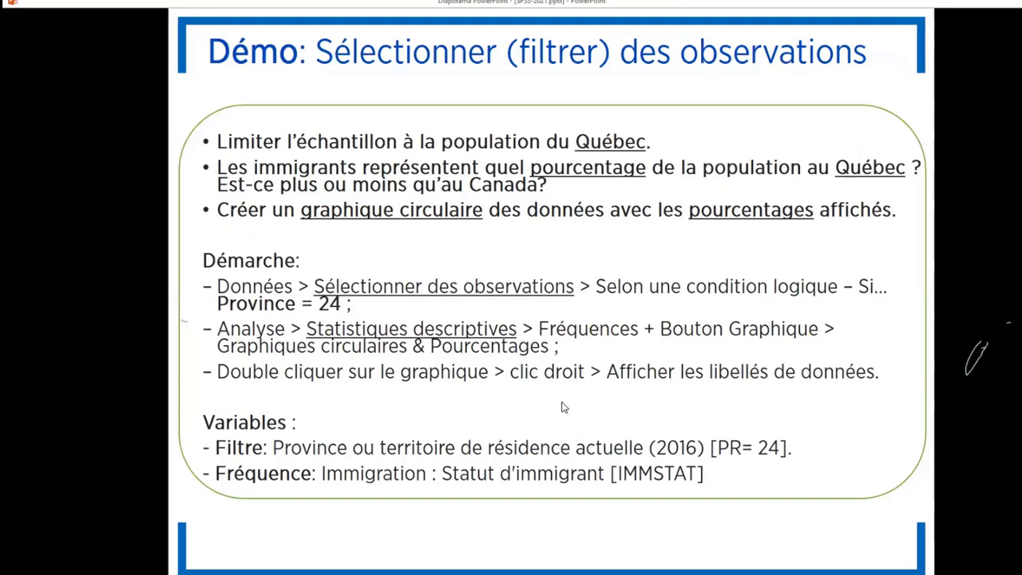
click(562, 294)
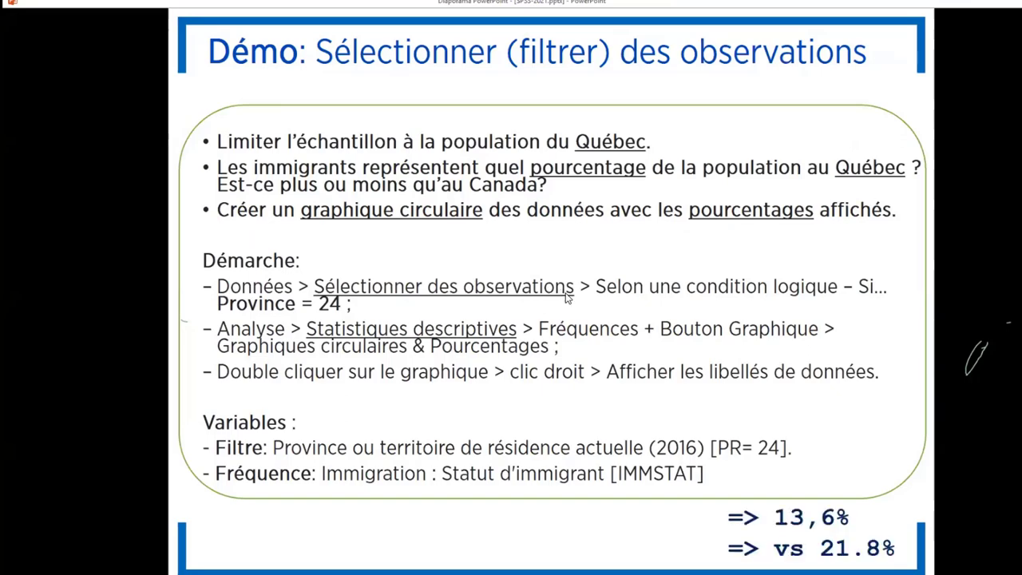
click(714, 316)
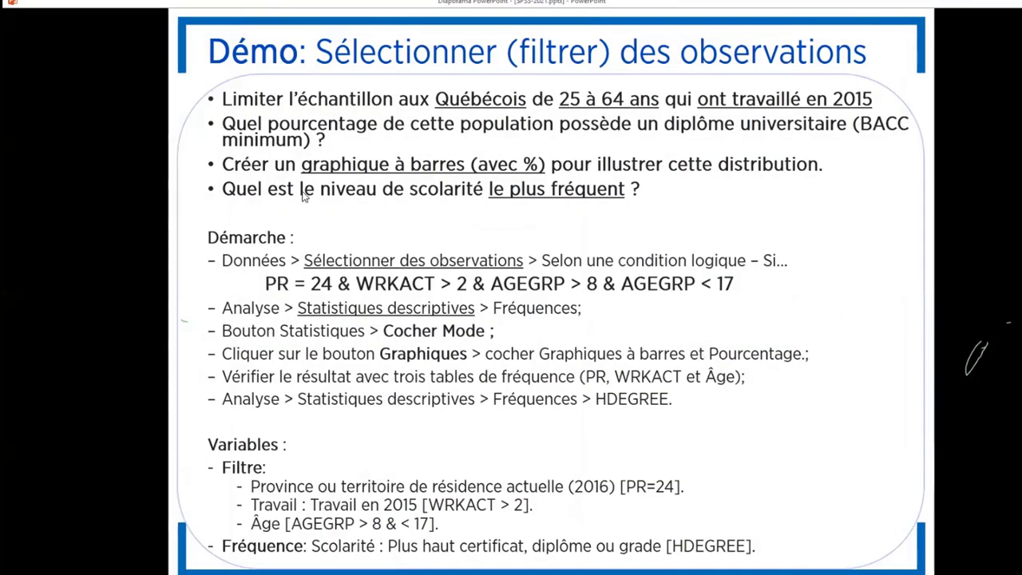
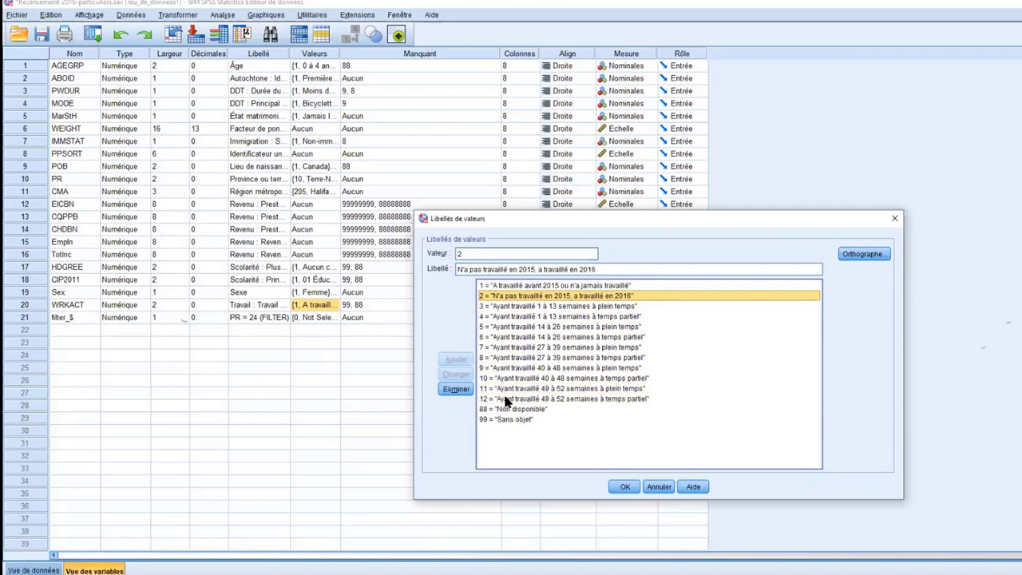
Step: Close the WRKACT value labels and examine the AGEGRP value labels for the codes bounding ages 25 to 64
click(655, 486)
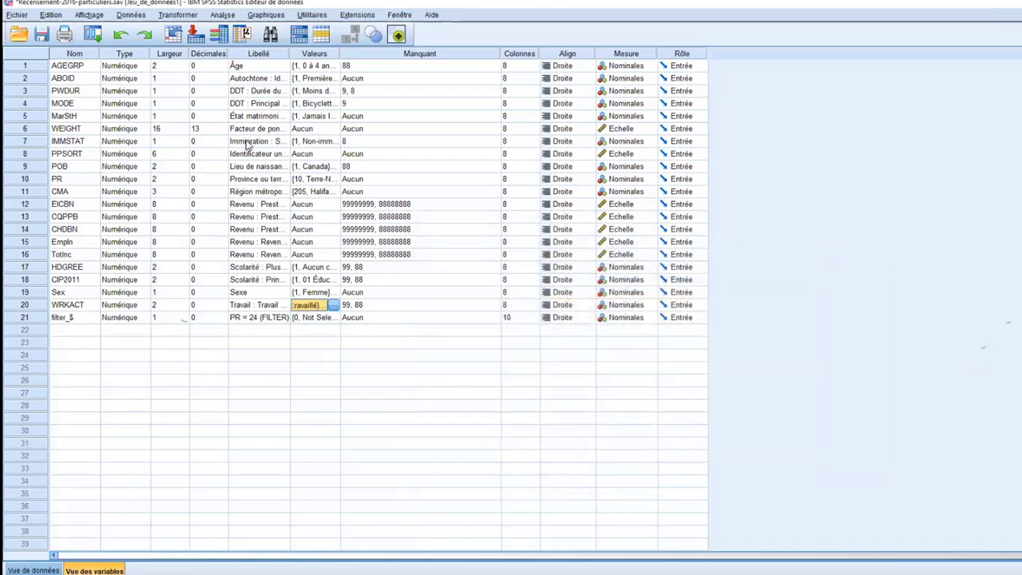
click(316, 70)
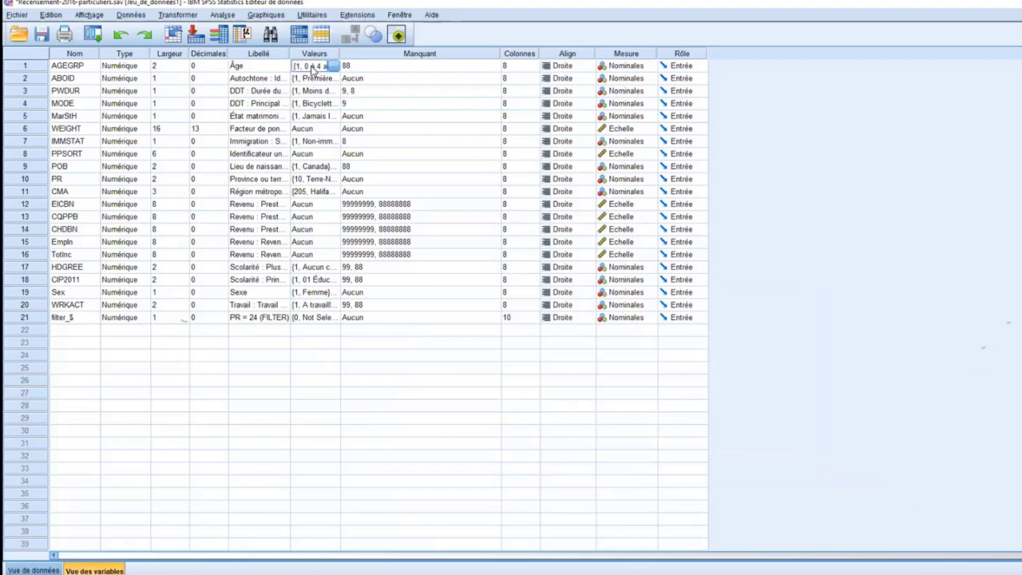
click(332, 67)
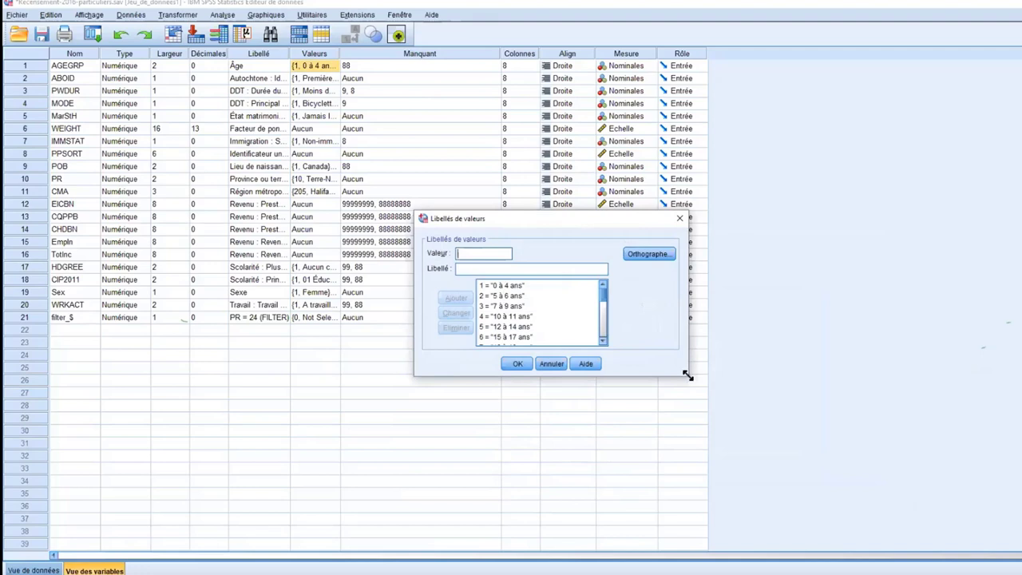
drag(687, 375, 869, 486)
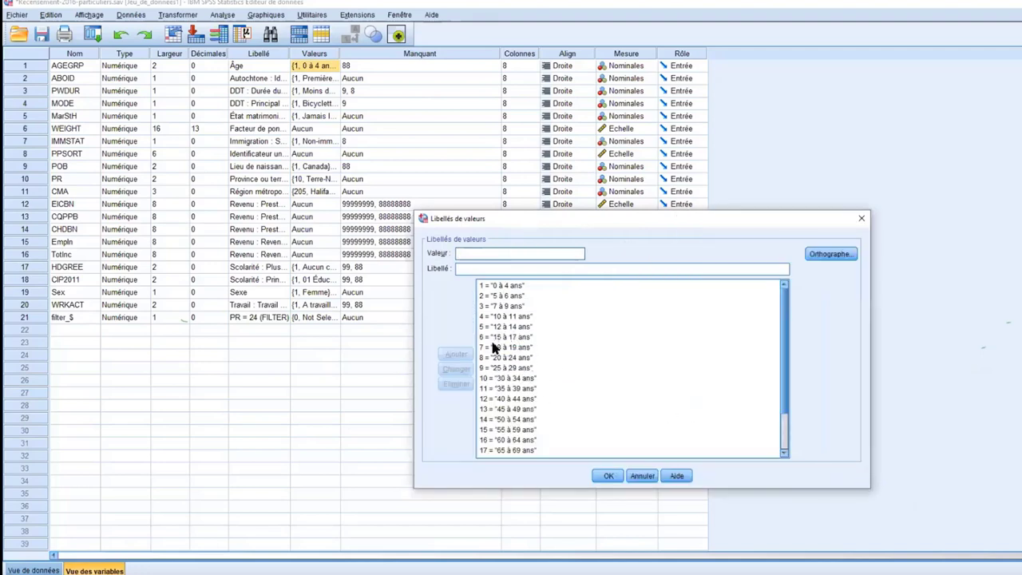
scroll(493, 354, down, 1)
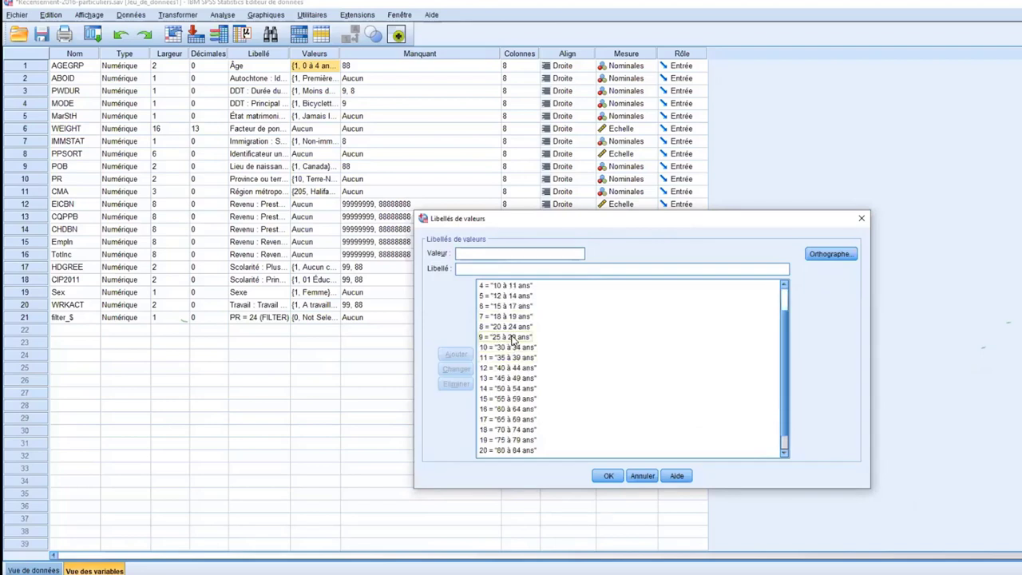
click(513, 338)
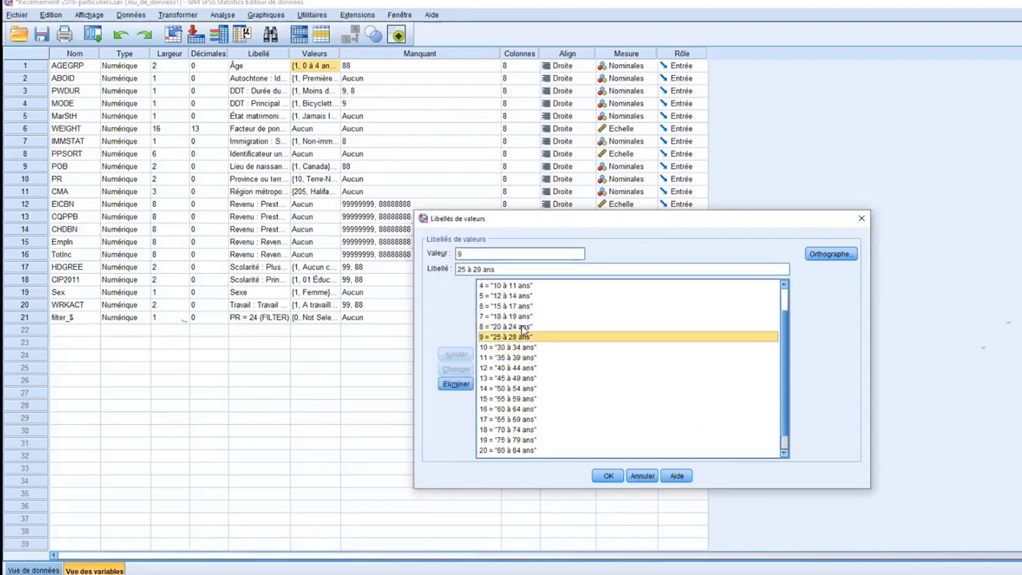
click(525, 327)
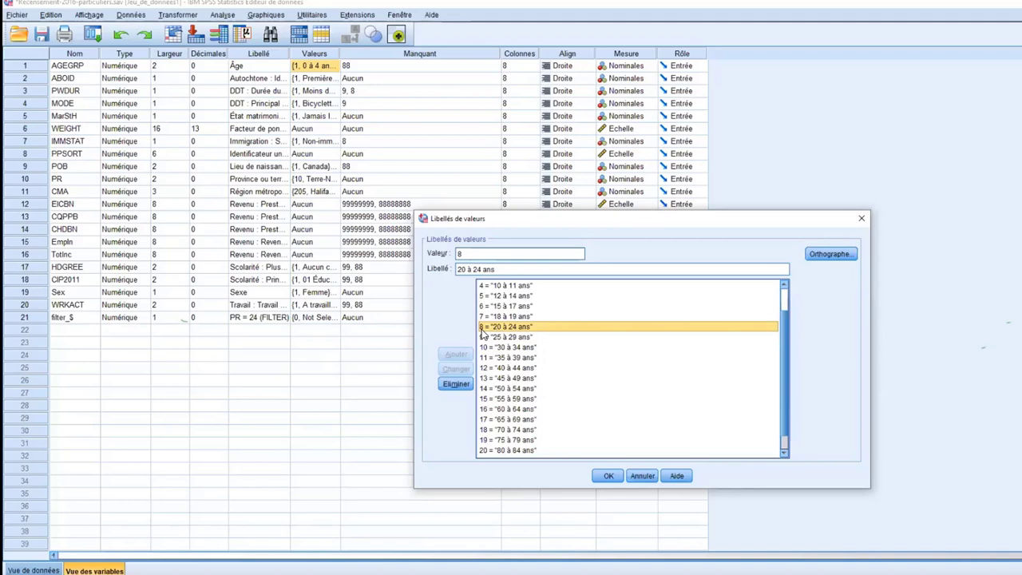
click(534, 410)
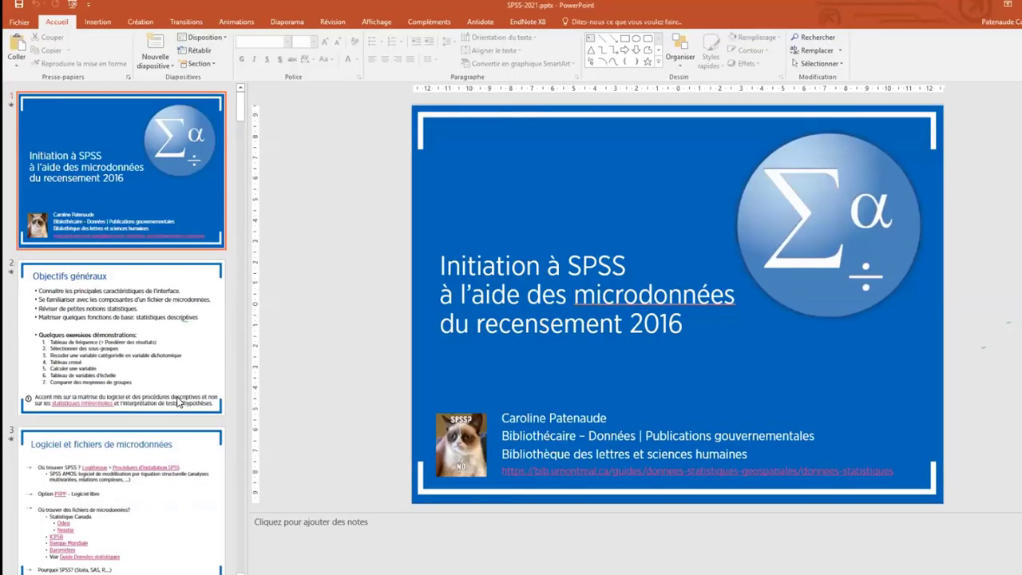
Step: In the PowerPoint file SPSS-2021.pptx, display slide 30 with the filter demo for Quebecers aged 25 to 64
scroll(169, 397, down, 10)
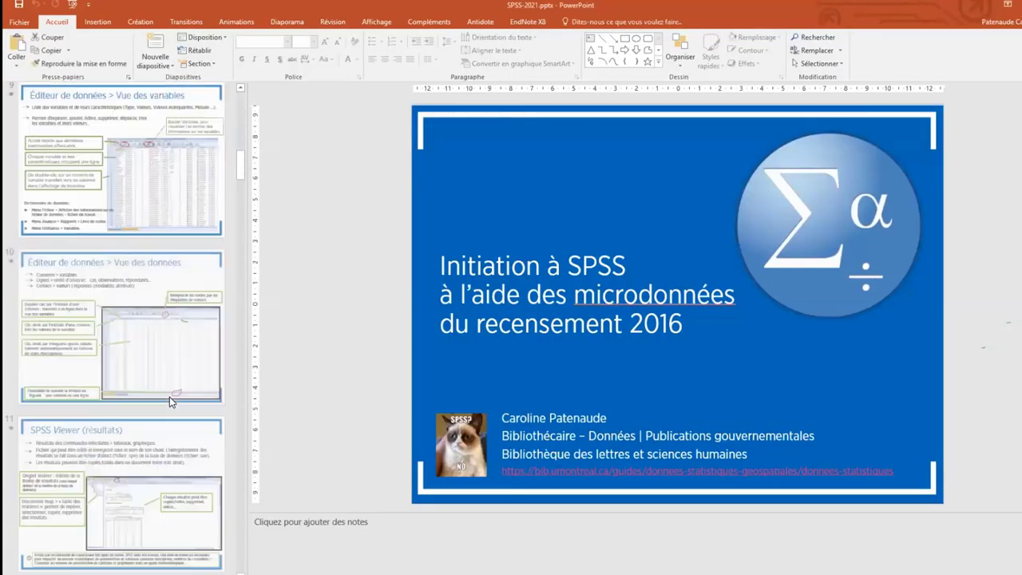
scroll(169, 400, down, 12)
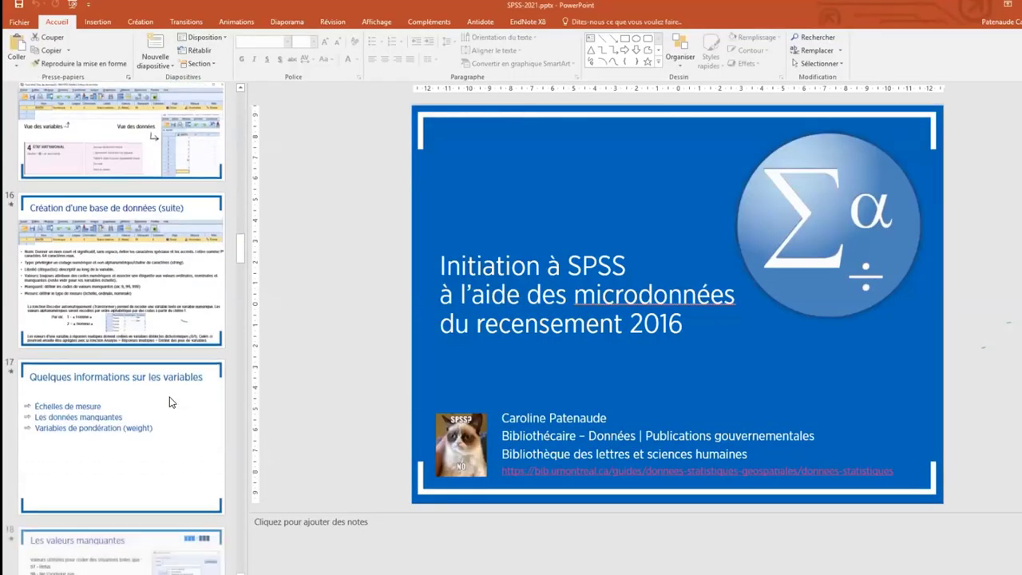
scroll(169, 401, down, 3)
scroll(169, 402, up, 2)
scroll(169, 401, down, 7)
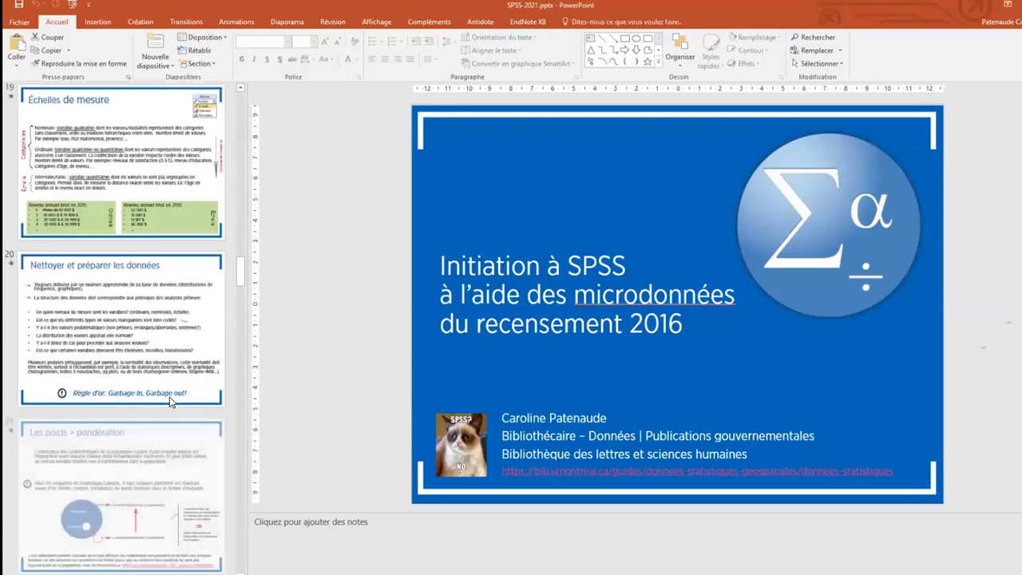
scroll(170, 402, down, 7)
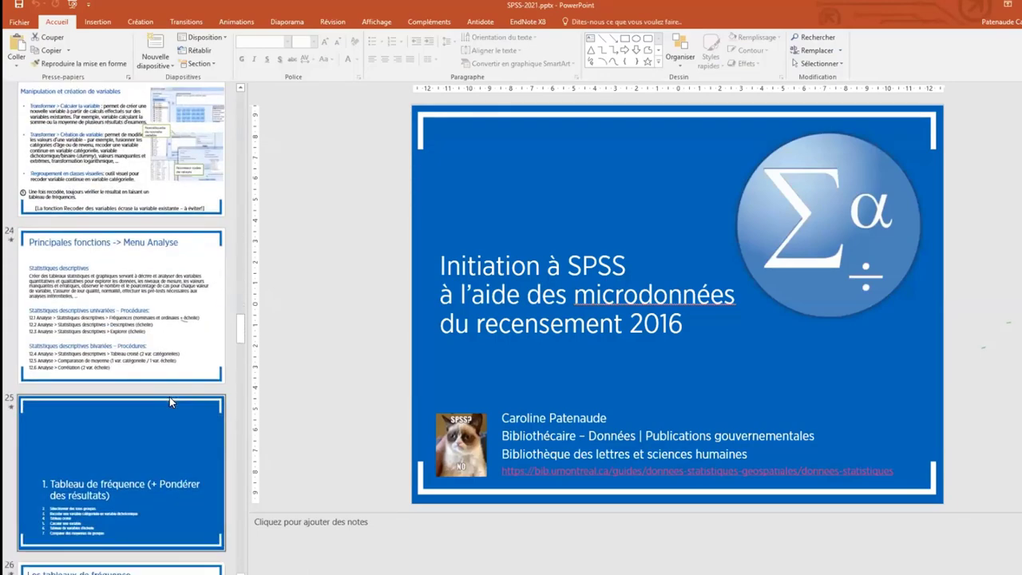
scroll(170, 401, down, 2)
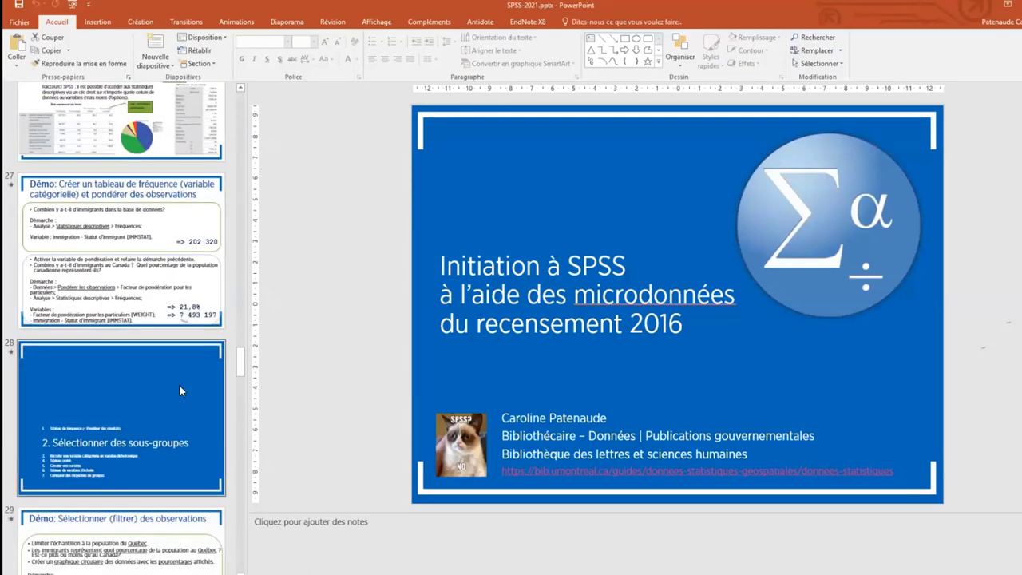
scroll(179, 384, down, 4)
scroll(173, 295, up, 1)
click(172, 295)
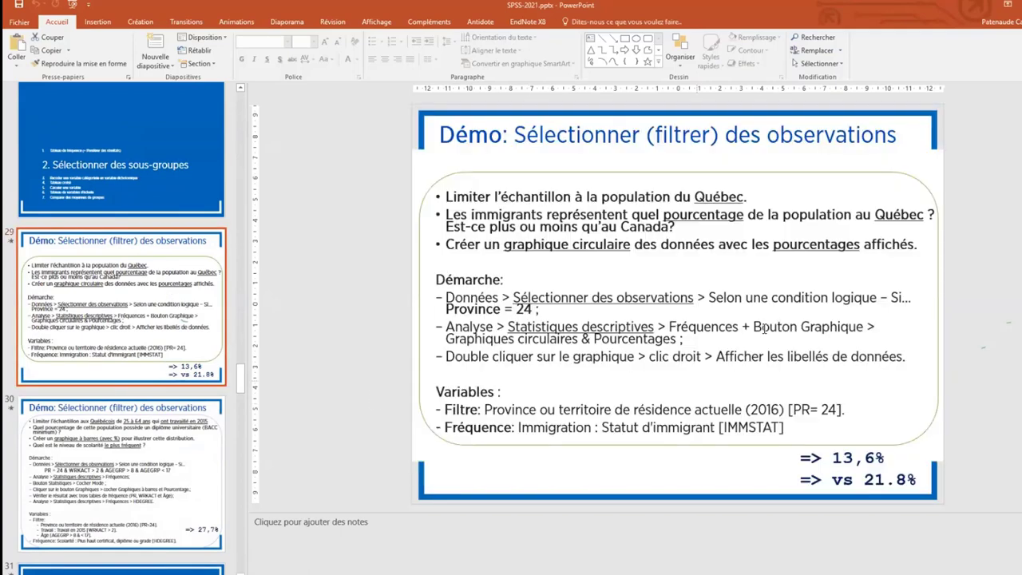
click(203, 458)
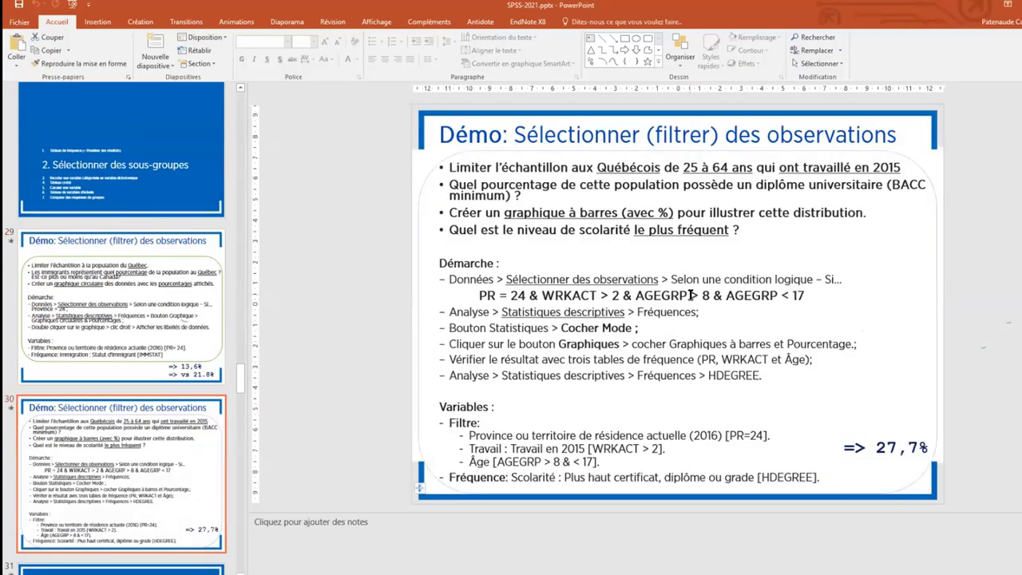
Step: Copy the condition PR = 24 & WRKACT > 2 & AGEGRP > 8 & AGEGRP < 17 from the slide
click(791, 295)
drag(811, 294, 477, 295)
key(ctrl+c)
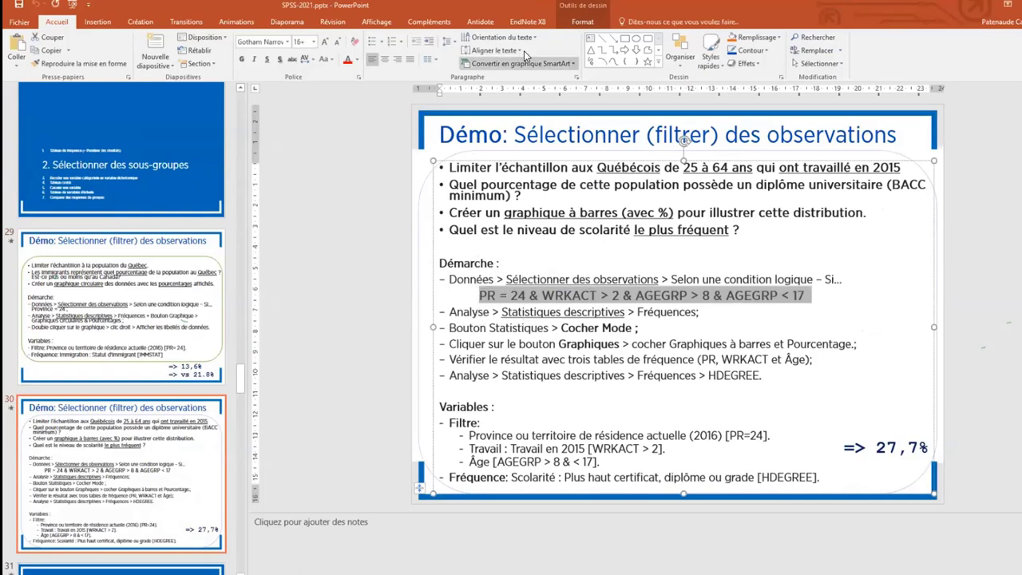
Step: Back in SPSS, close the AGEGRP value labels and replace the Select Cases condition with the copied PR, WRKACT and AGEGRP expression
click(534, 33)
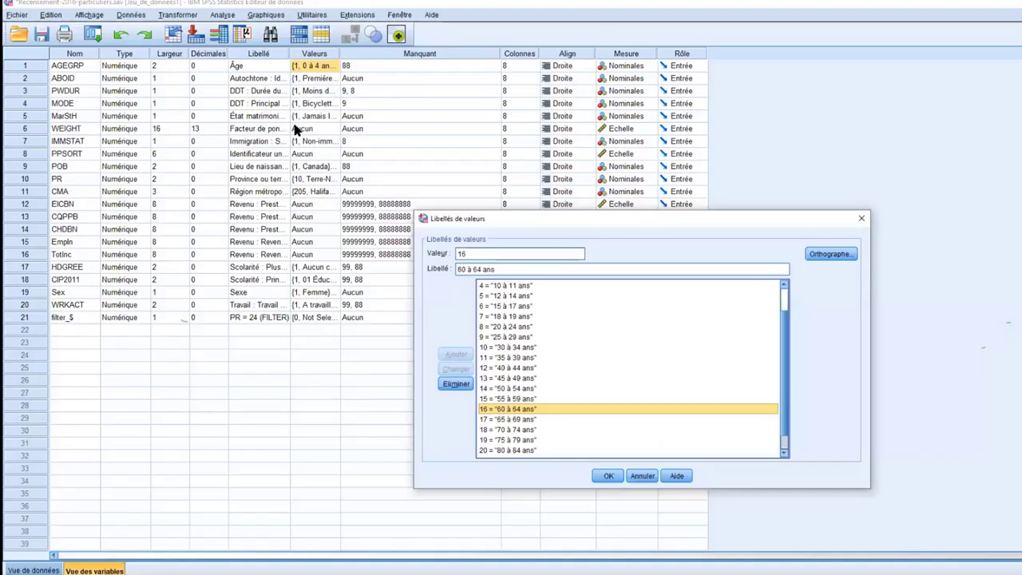
click(641, 476)
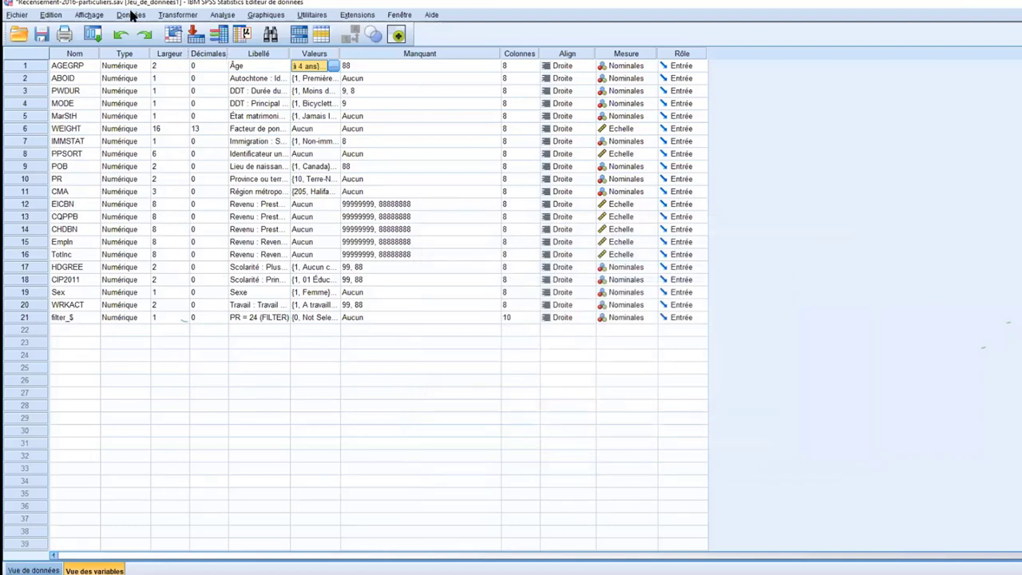
click(130, 15)
click(233, 372)
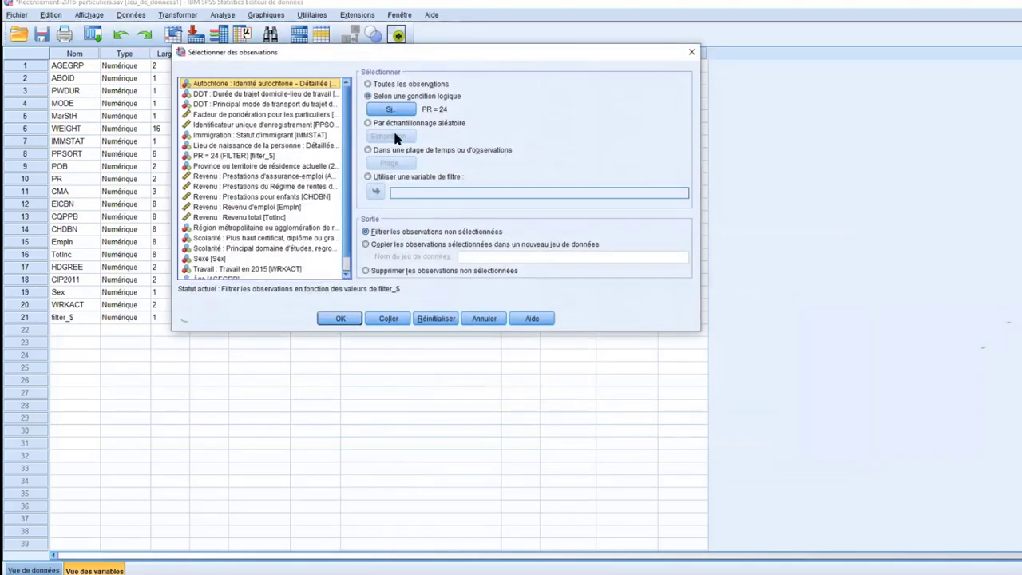
click(391, 110)
mouse_move(344, 102)
mouse_down()
mouse_move(276, 102)
mouse_move(350, 102)
mouse_up()
key(ctrl+v)
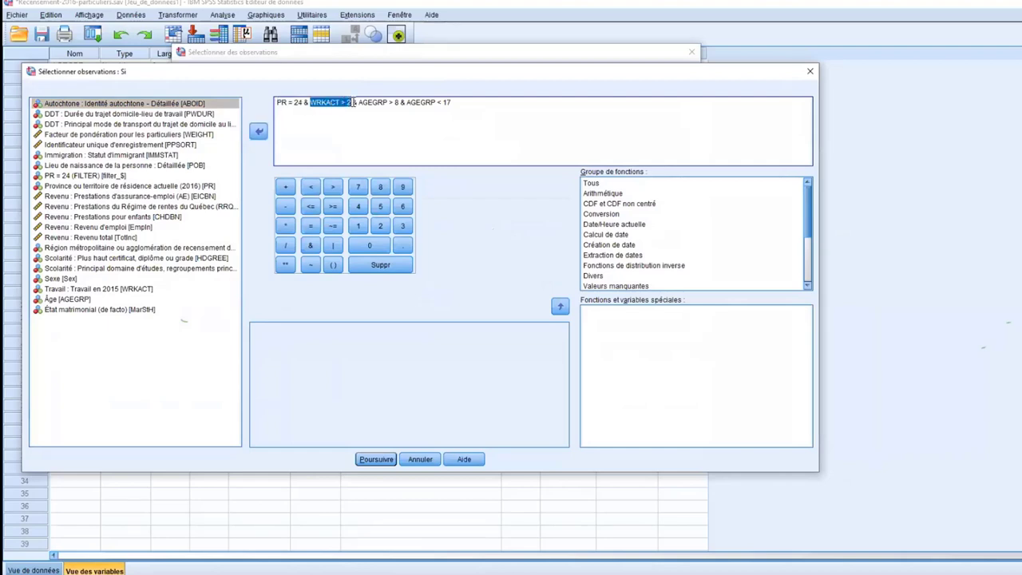
Step: Review the work and age clauses of the condition and run the case selection, filtering out unselected observations
drag(352, 102, 403, 103)
click(401, 102)
shift+click(492, 129)
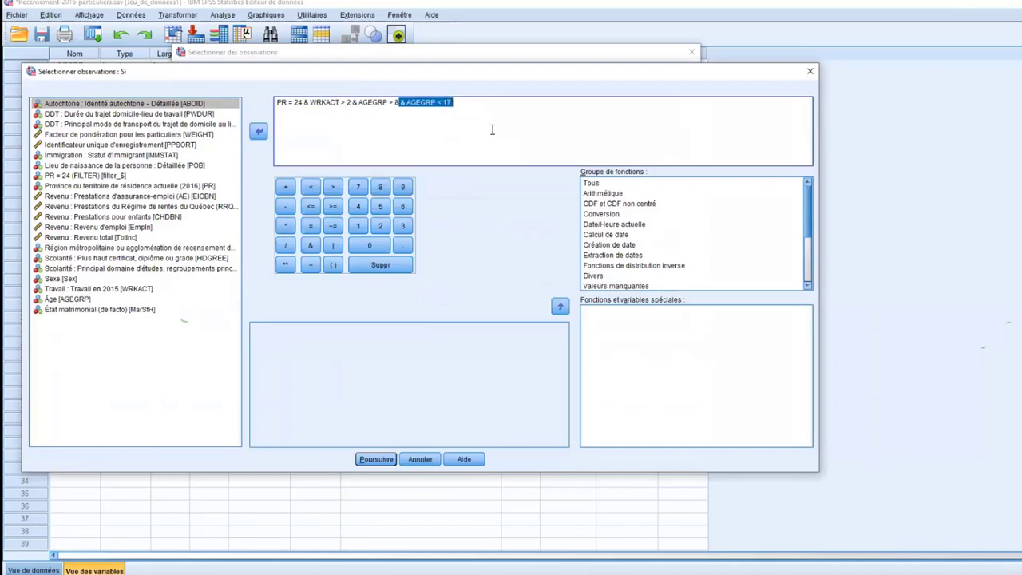
click(492, 103)
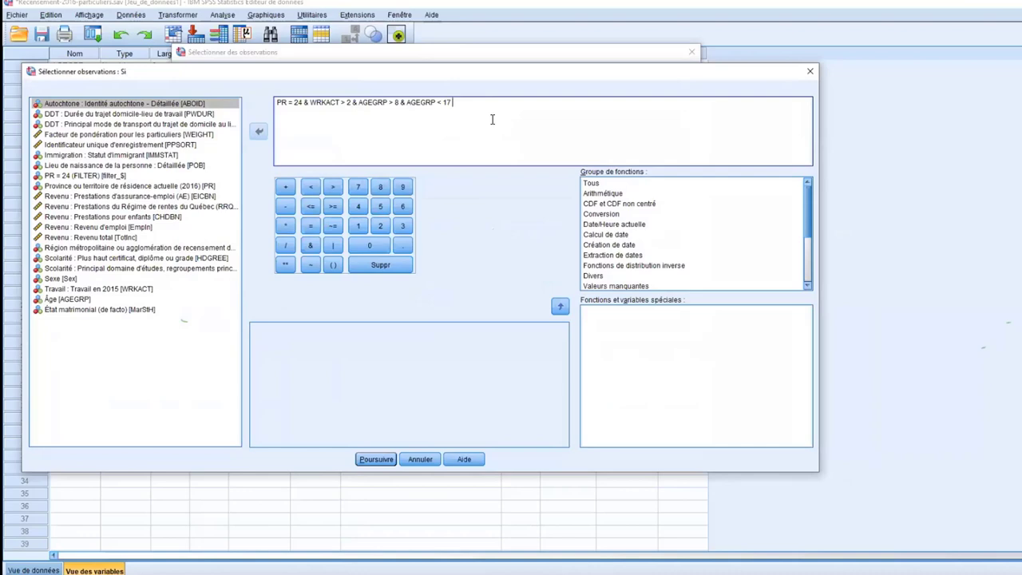
click(377, 459)
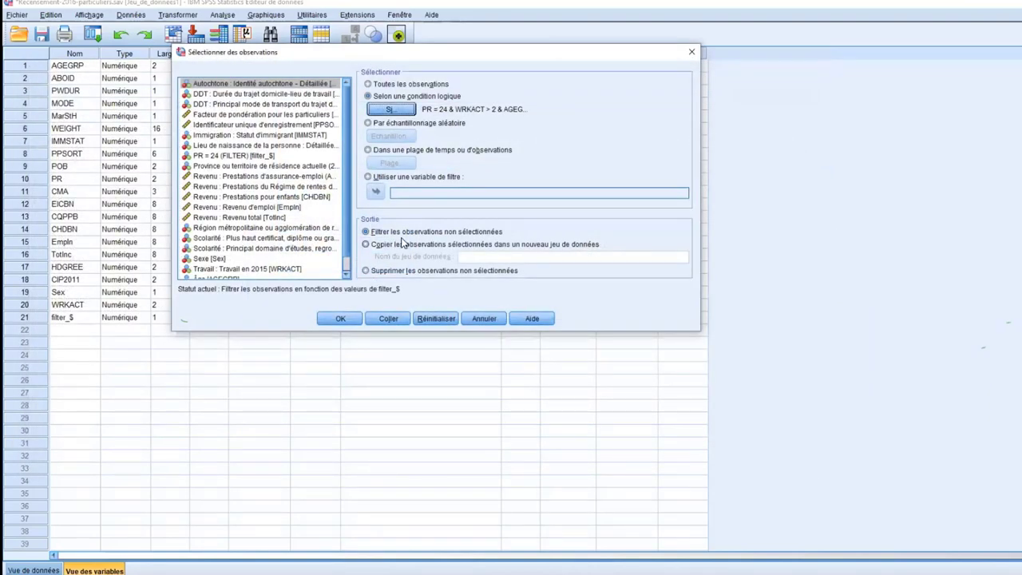
click(340, 318)
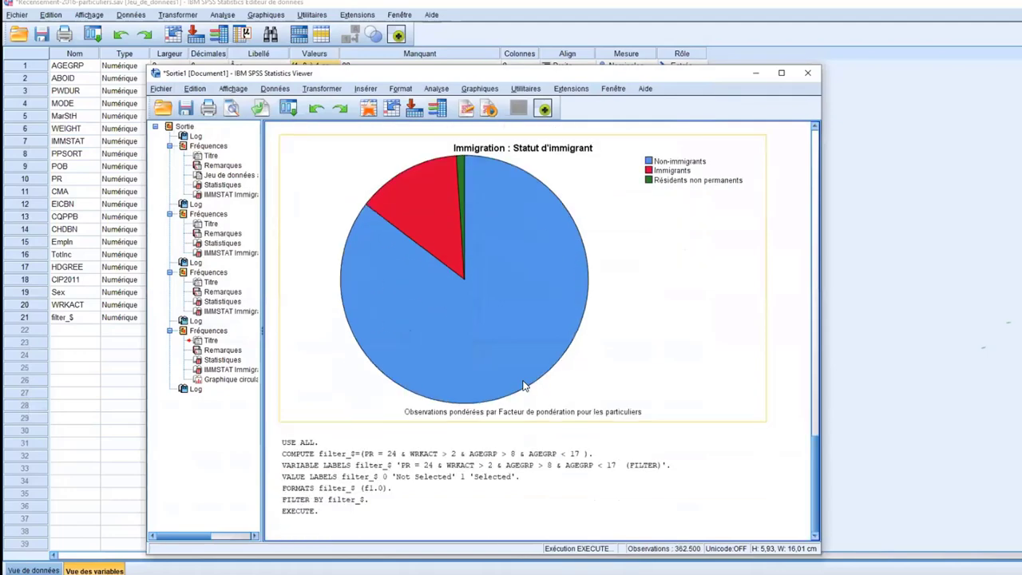
Step: Check the filtered cases in the data view, and return to slide 30 of SPSS-2021.pptx in PowerPoint
double_click(24, 178)
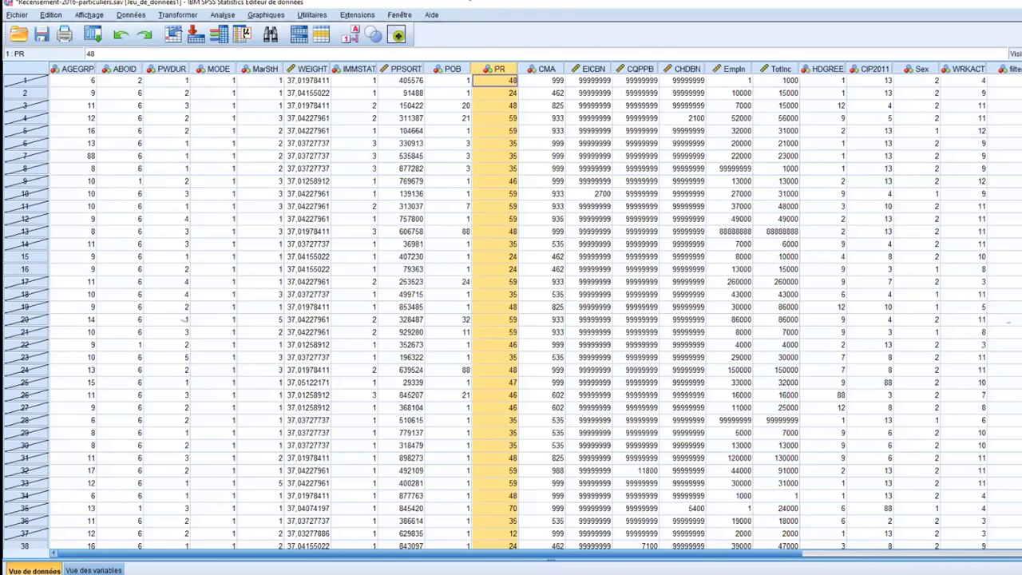
key(alt+Tab)
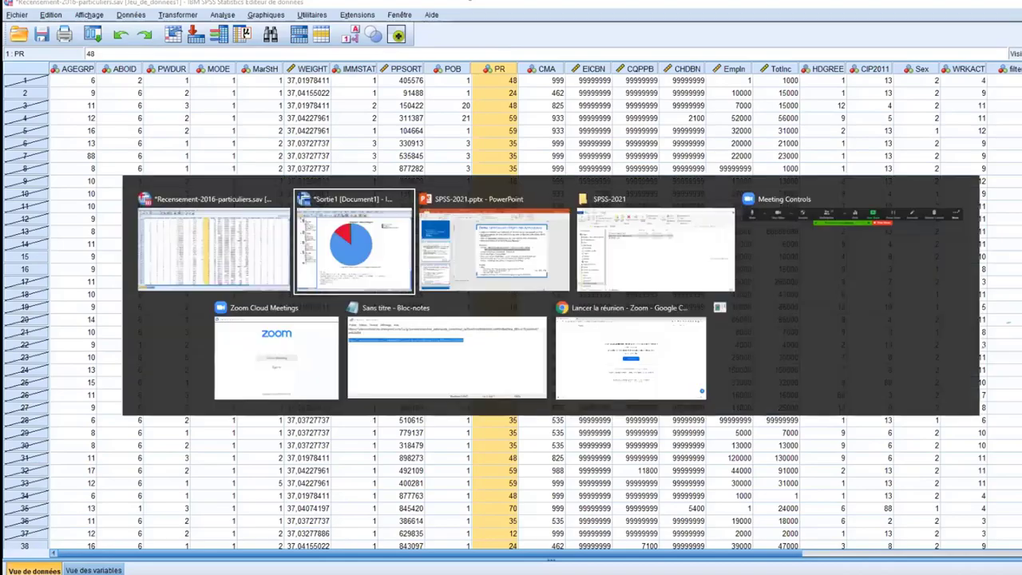
key(alt+Tab)
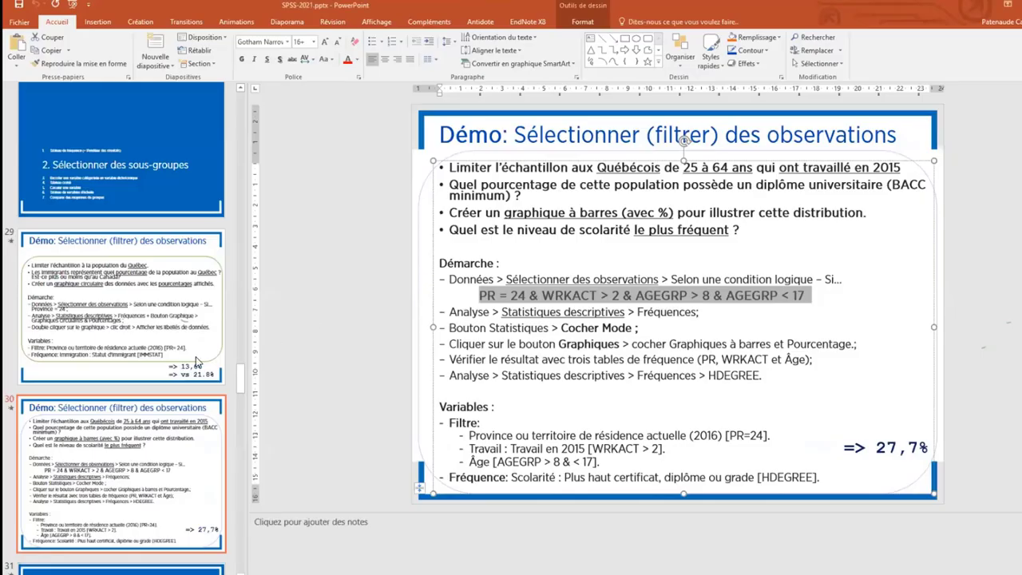
scroll(127, 435, down, 3)
scroll(128, 435, down, 2)
click(149, 202)
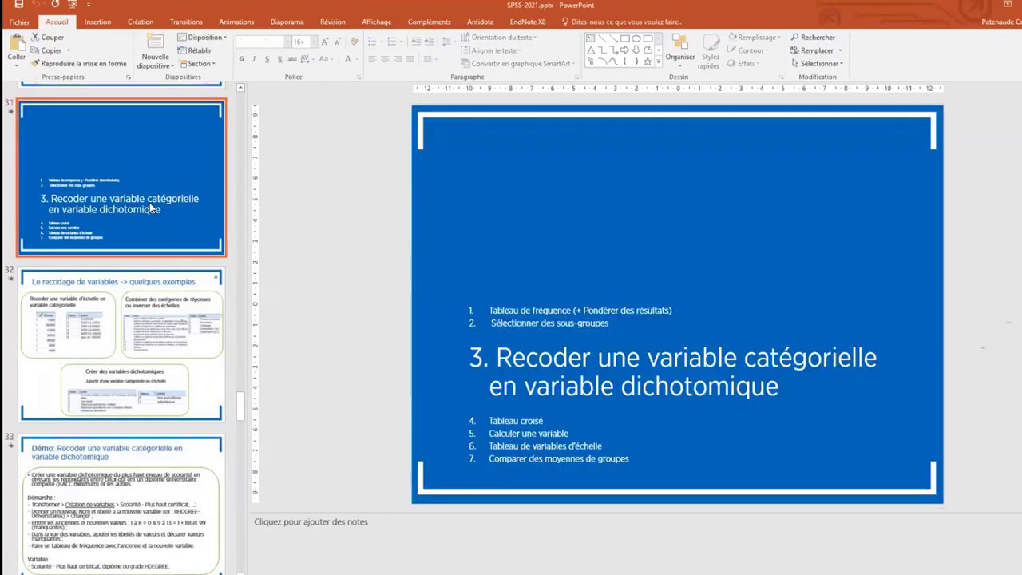
scroll(169, 212, up, 2)
click(178, 263)
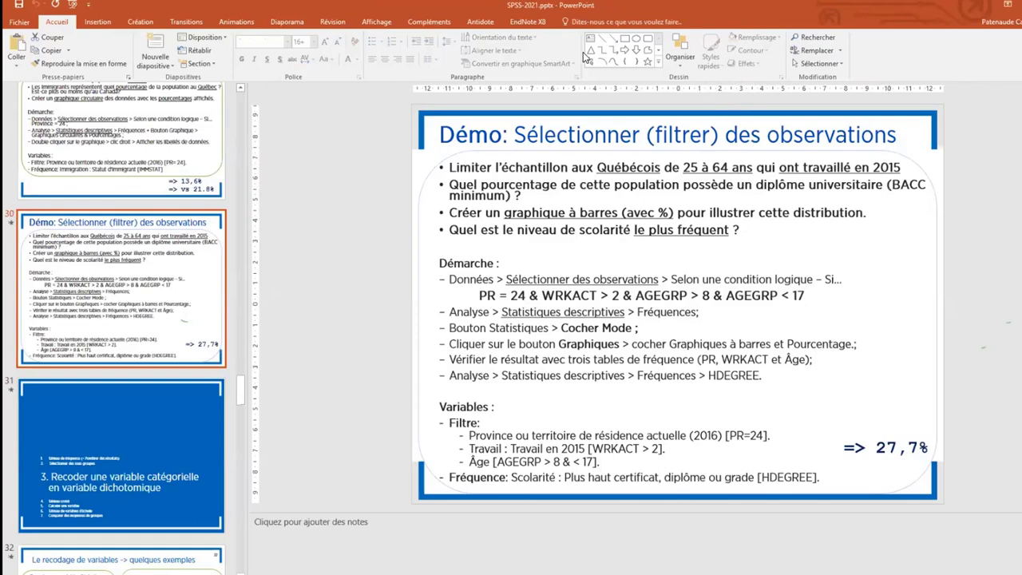
Step: Back in SPSS, open a Frequencies analysis and remove Immigration : Statut d'immigrant [IMMSTAT] from its variables
click(548, 28)
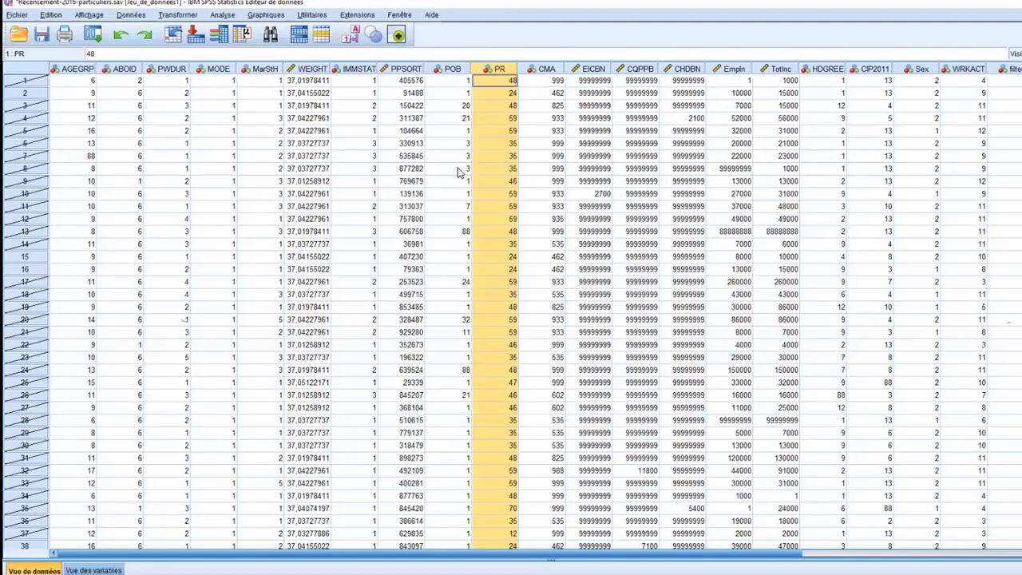
click(223, 16)
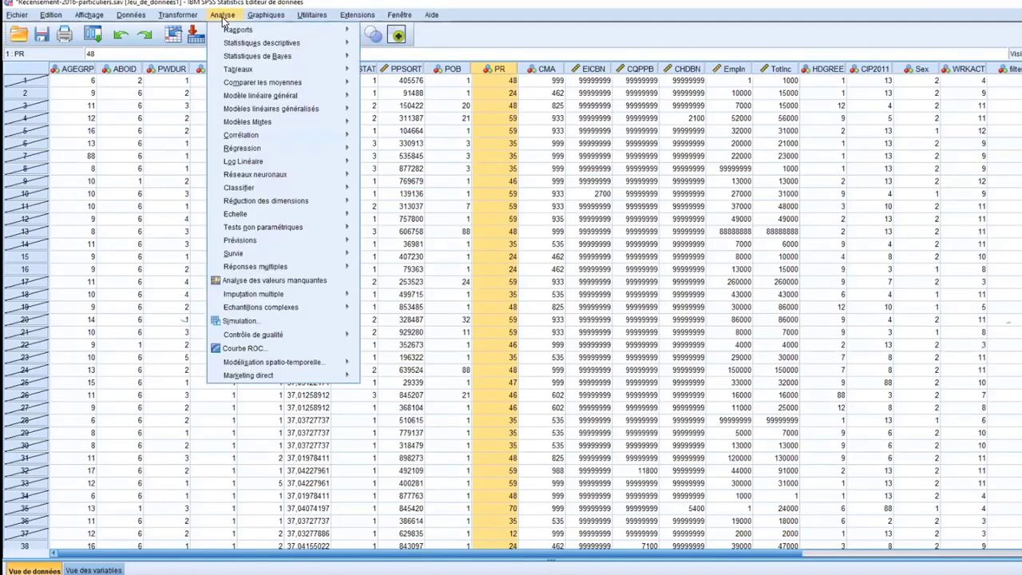
mouse_move(246, 46)
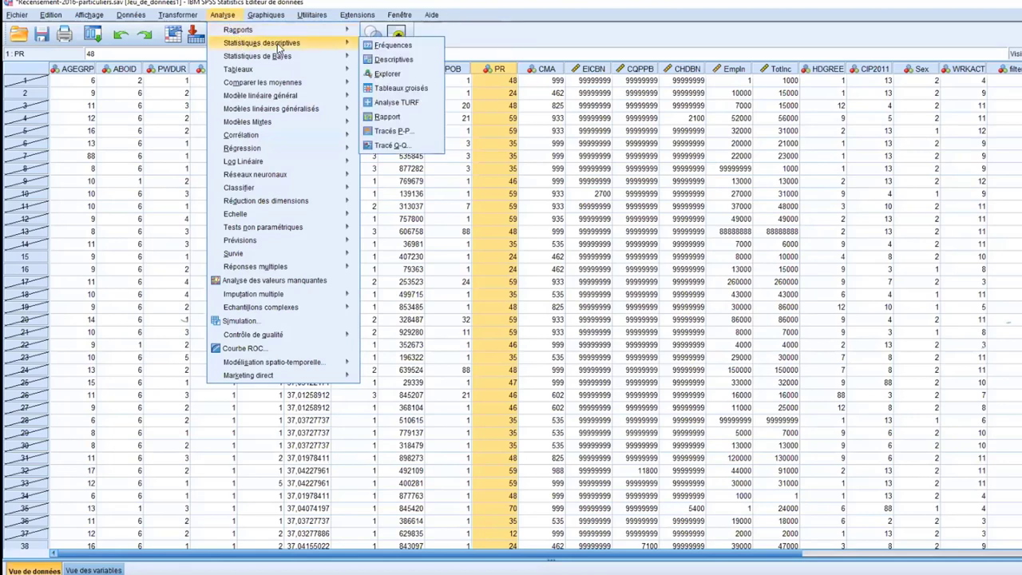
key(Right)
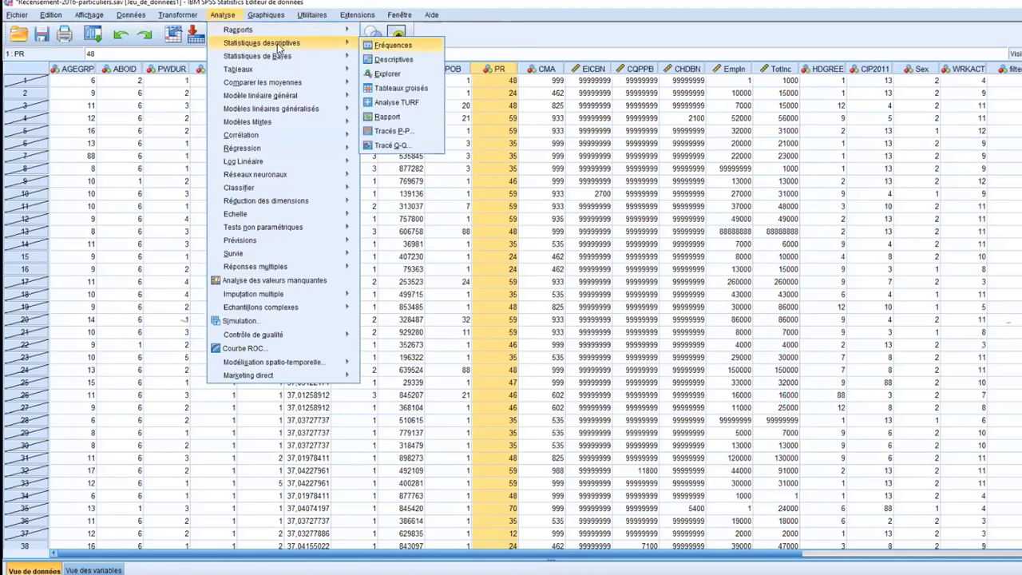
click(407, 47)
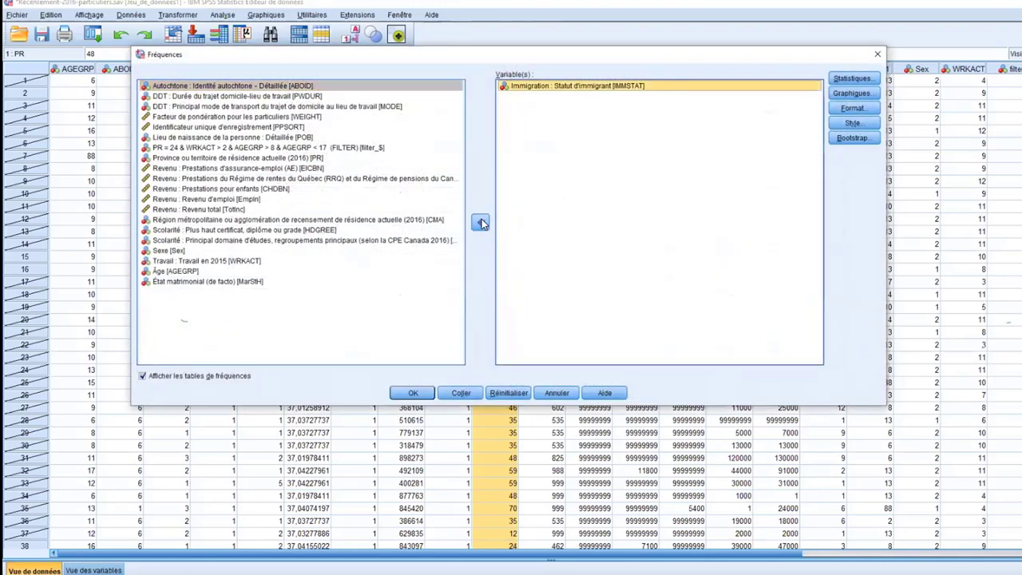
click(481, 220)
Step: Set the chart type to Aucune and run the frequency table for Scolarité : Plus haut certificat, diplôme ou grade [HDGREE]
click(209, 250)
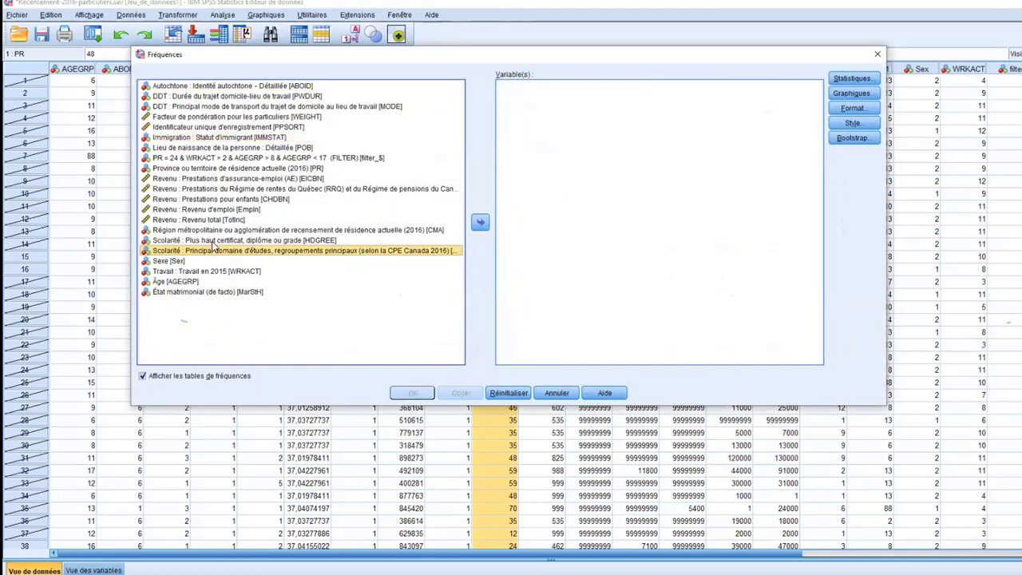
click(216, 240)
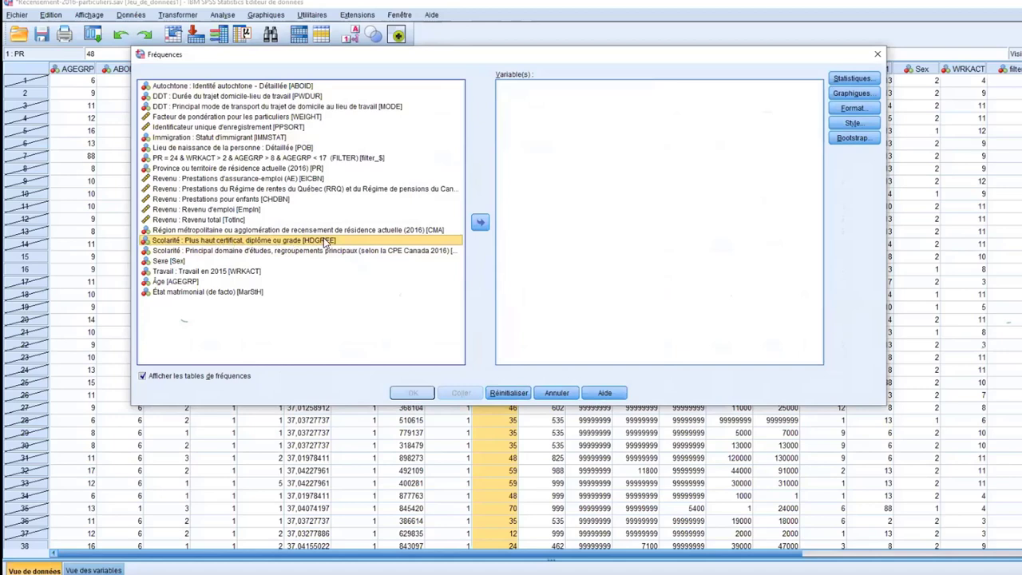
click(845, 93)
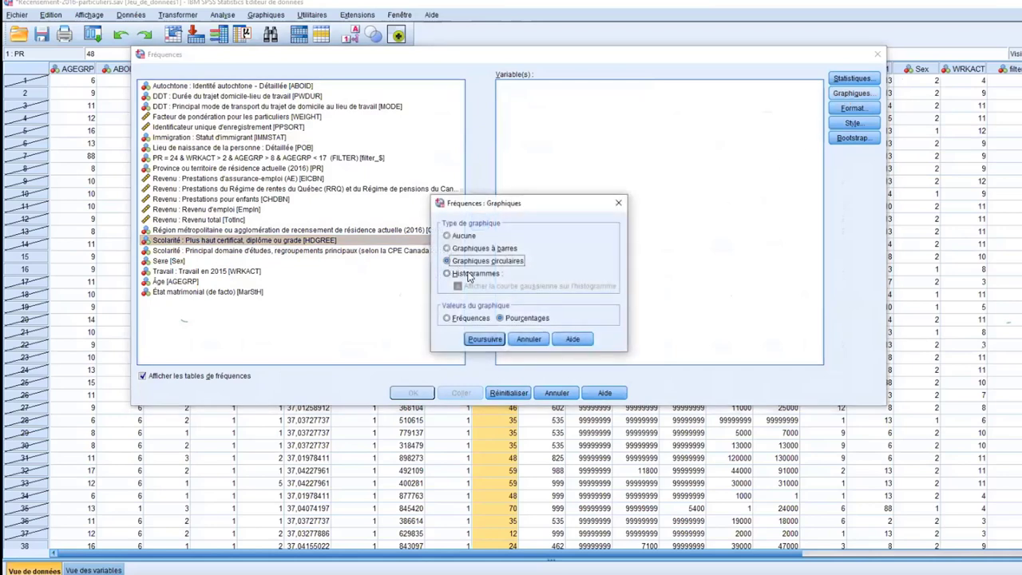
click(463, 236)
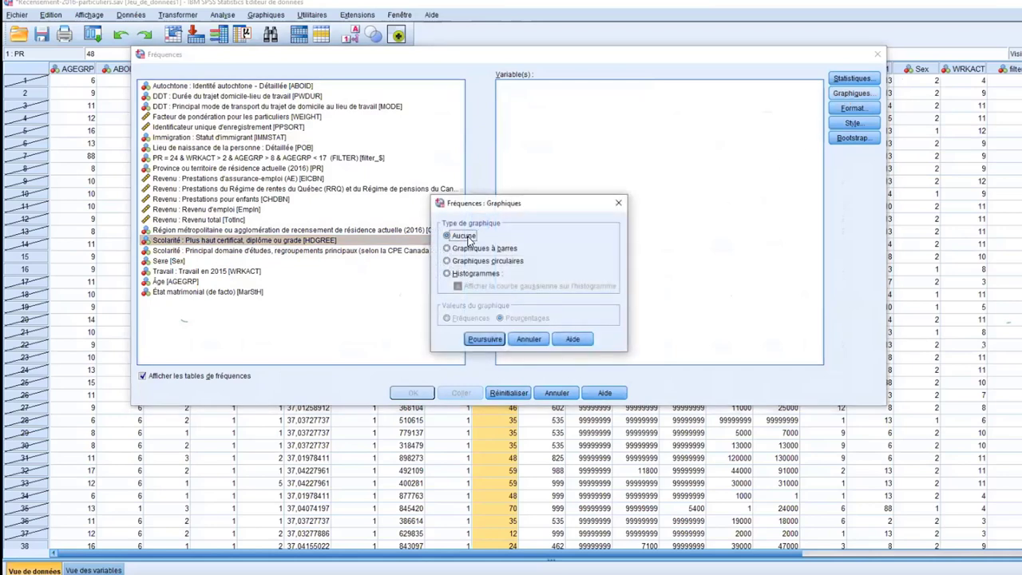
click(485, 339)
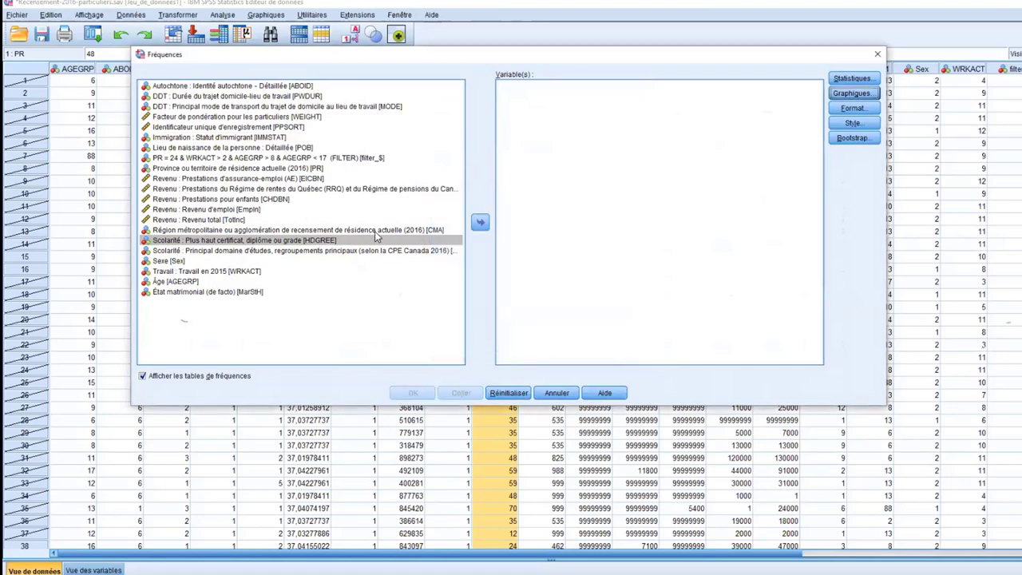
click(480, 222)
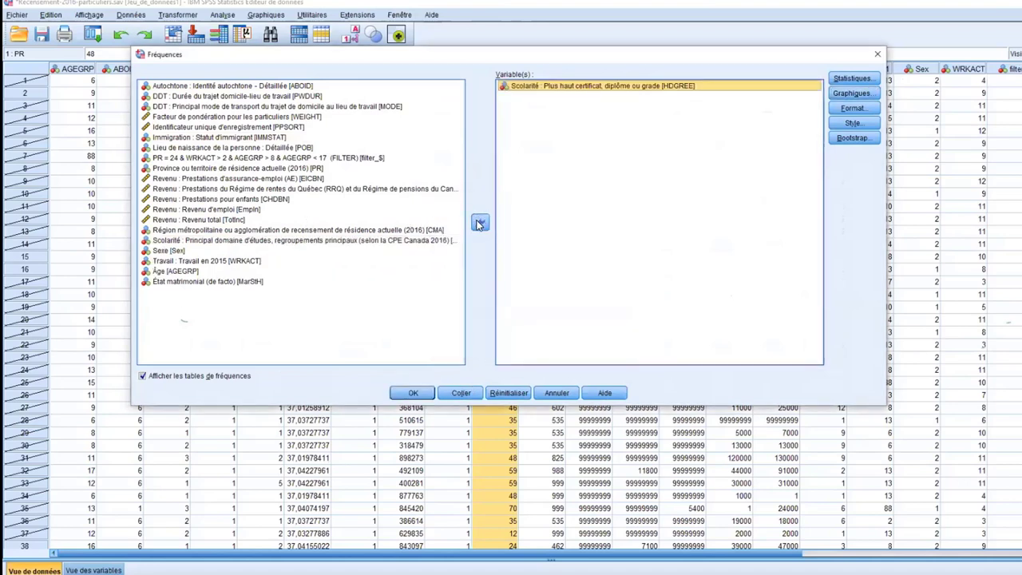
click(411, 394)
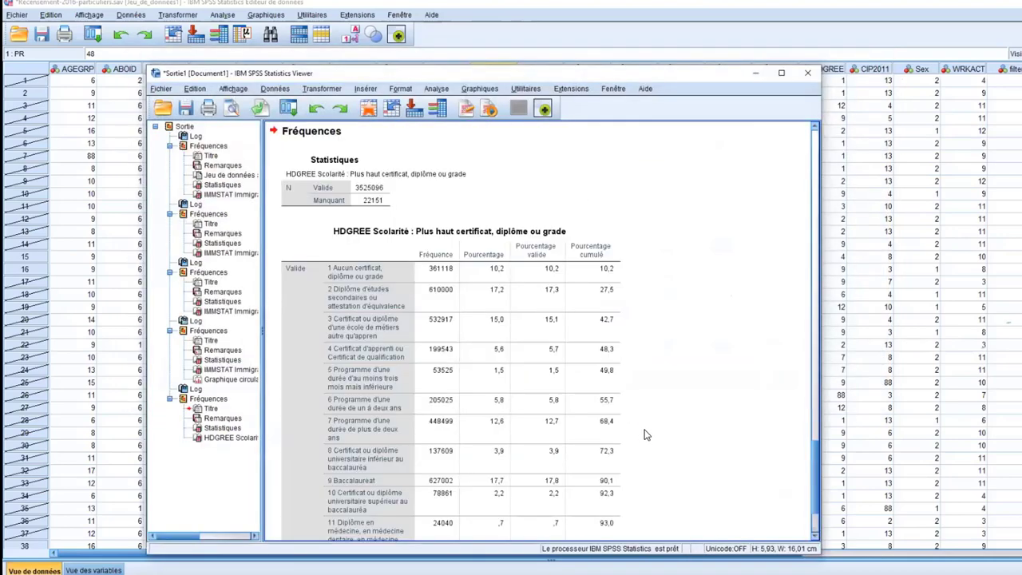
Step: Examine the cumulative percentages around the Baccalauréat row of the HDGREE table, and display section slide 31 in PowerPoint
scroll(647, 434, down, 3)
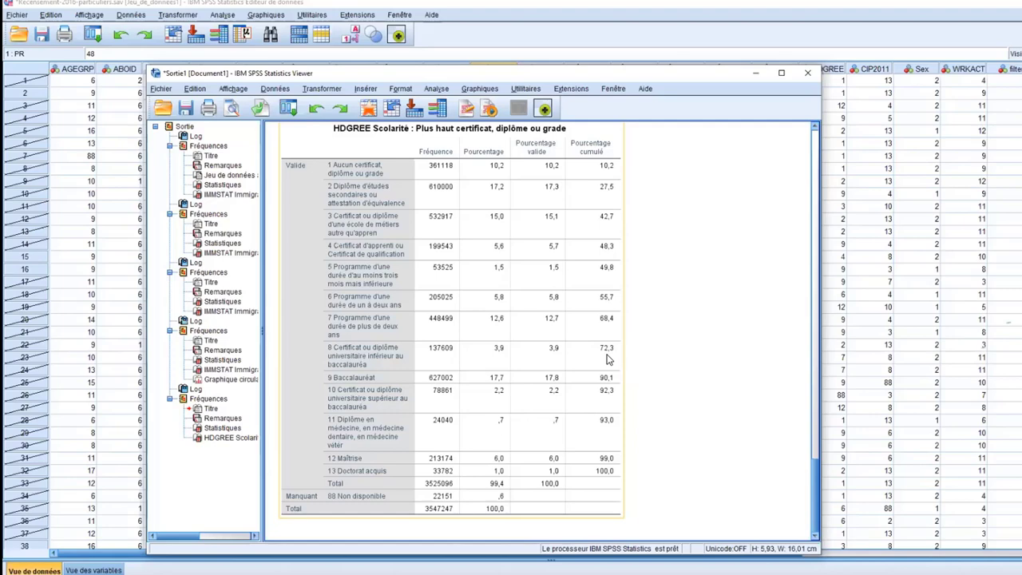
click(652, 377)
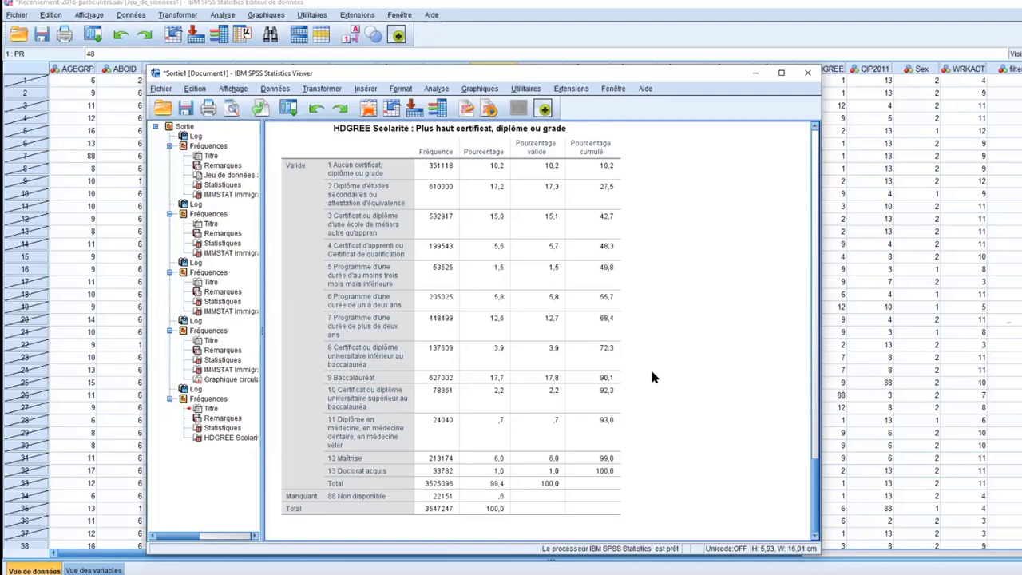
click(579, 389)
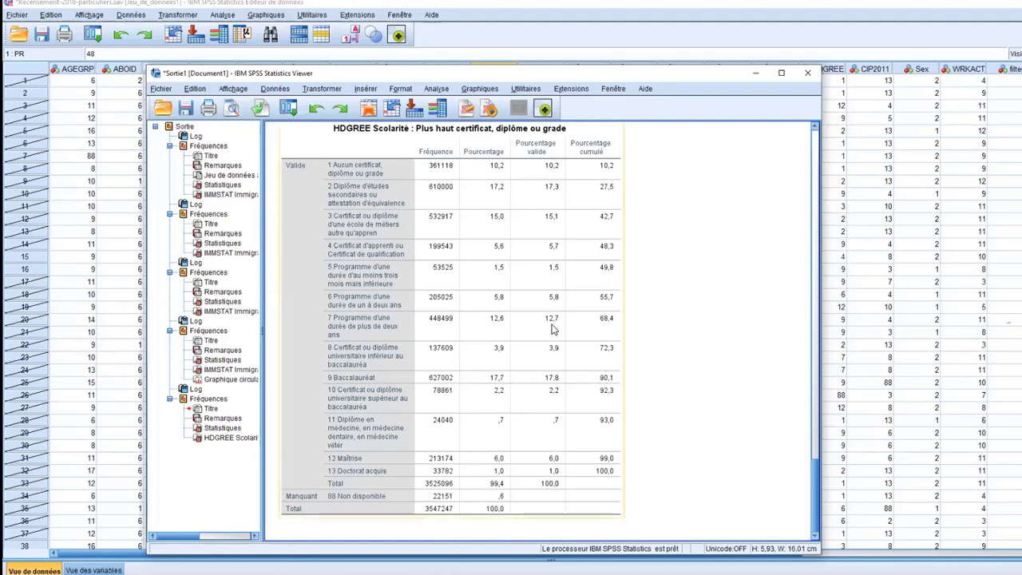
key(alt+Tab)
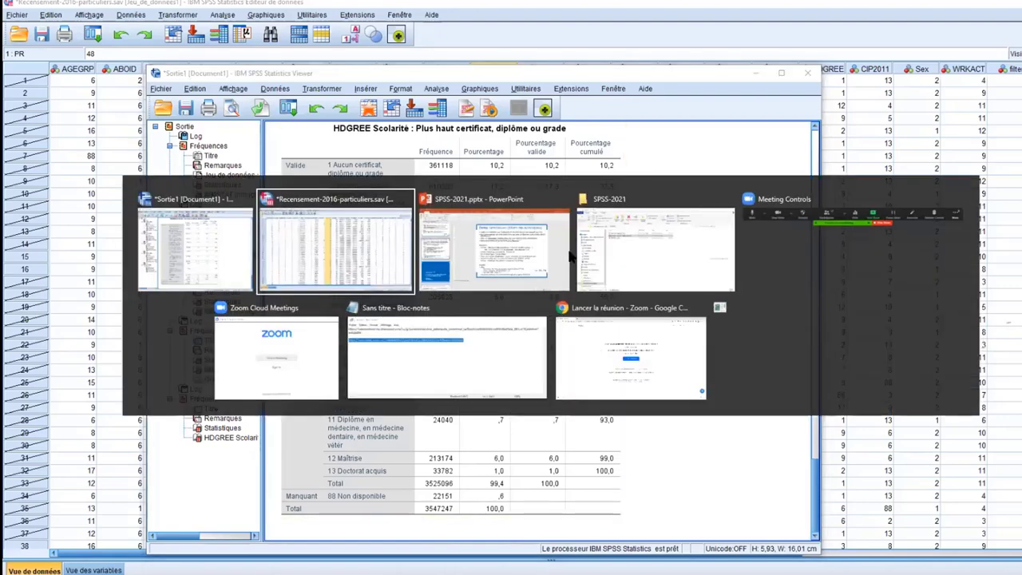
key(Tab)
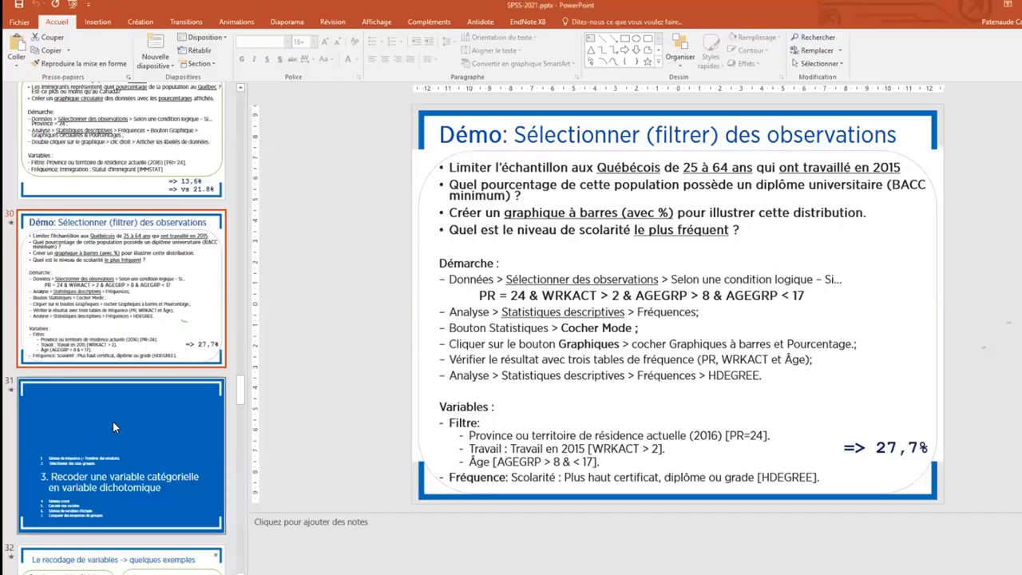
click(113, 427)
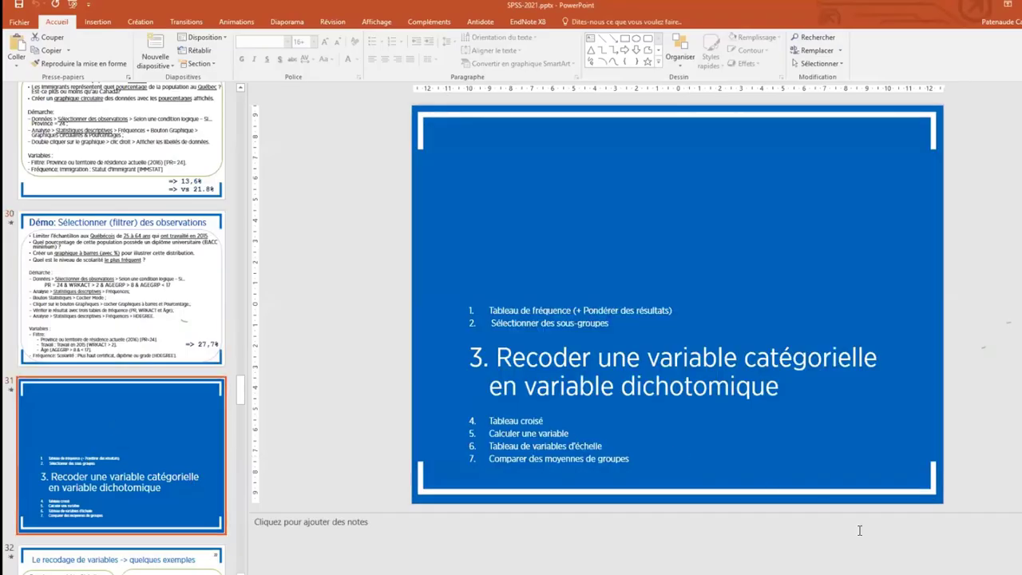
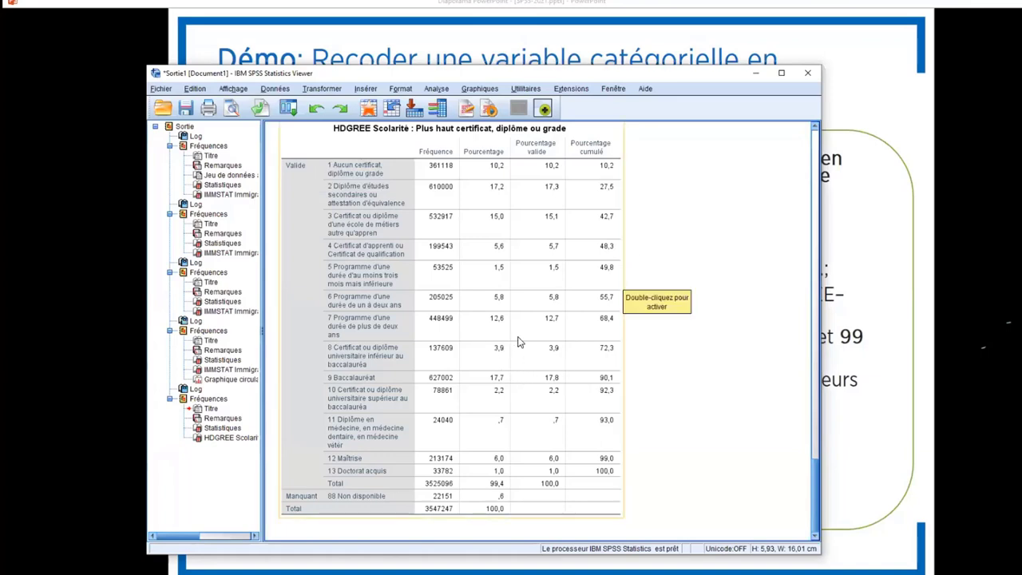
click(274, 88)
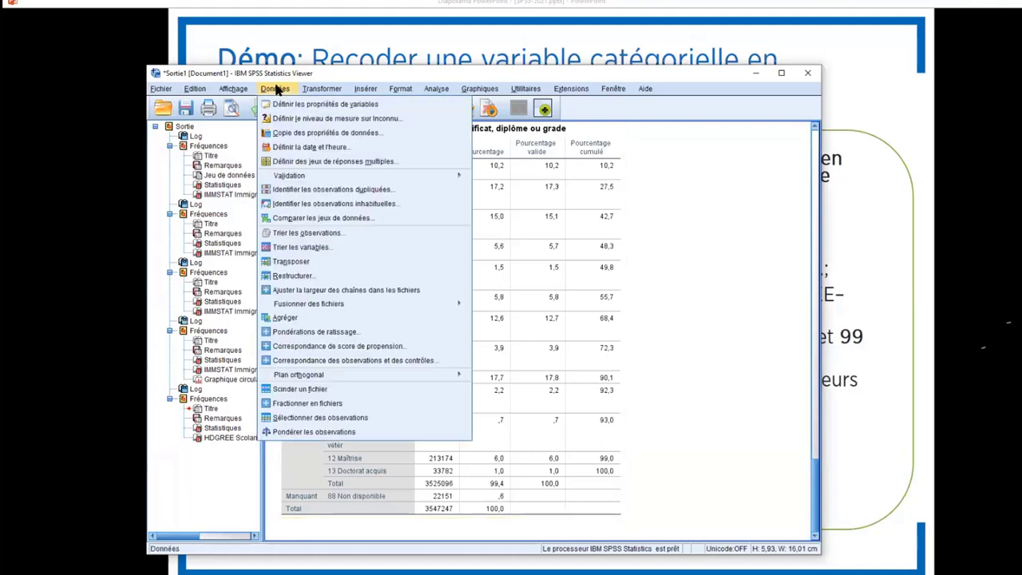
mouse_move(315, 93)
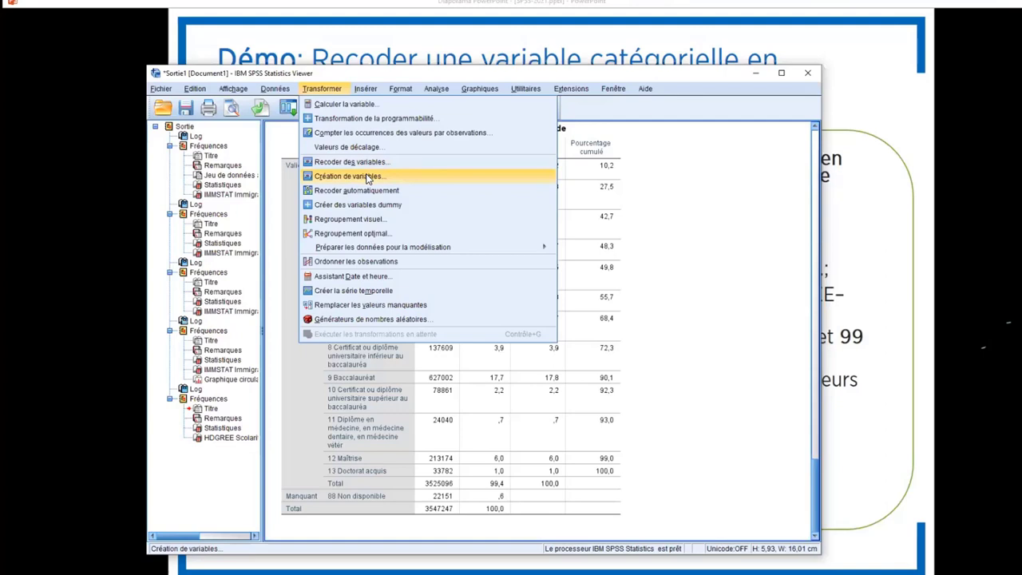
click(630, 315)
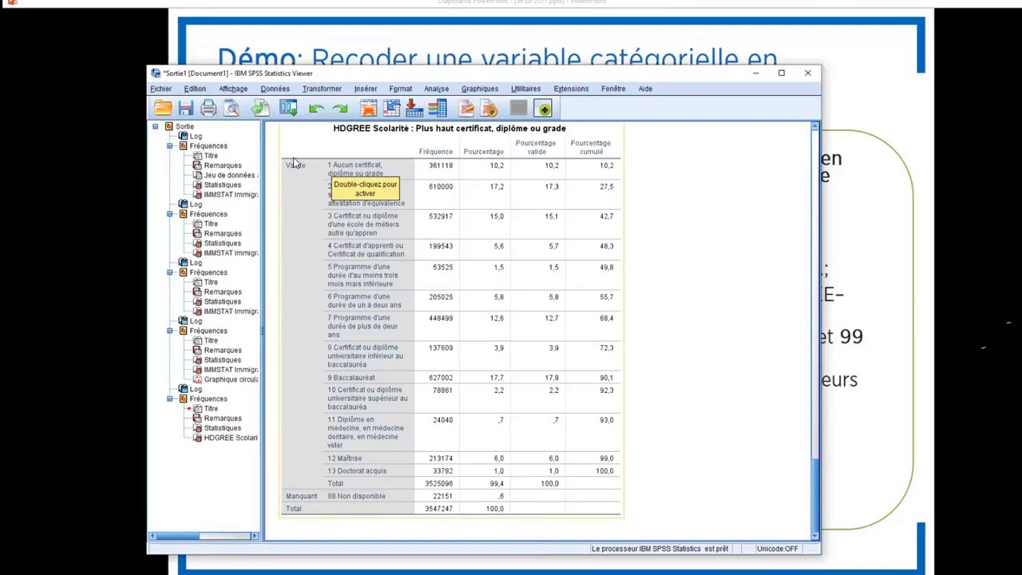
Step: In the SPSS viewer, start a recode into a new variable with Scolarité : Plus haut certificat, diplôme ou grade [HDGREE] as input
click(321, 88)
click(345, 176)
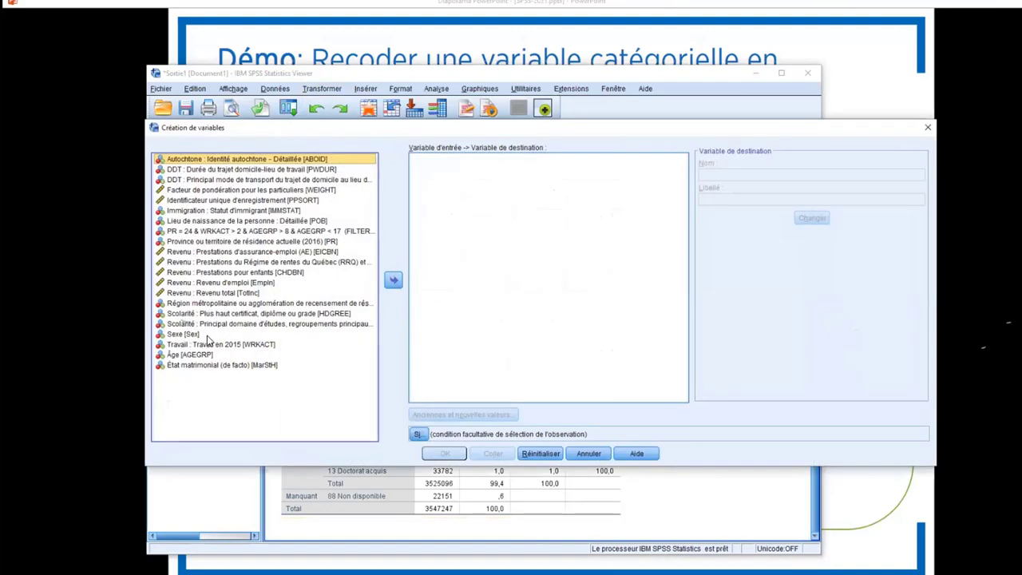
click(221, 314)
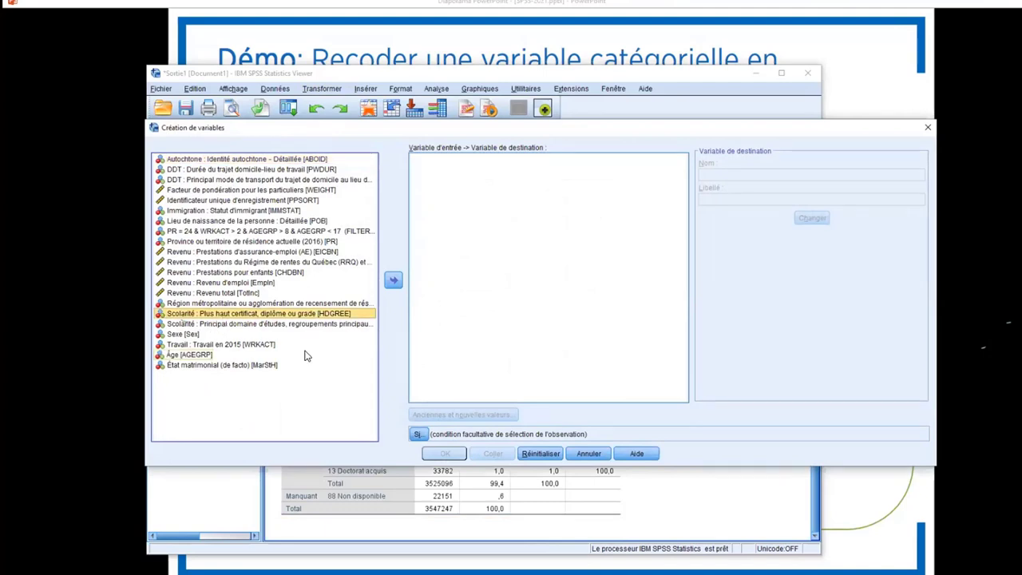
click(392, 280)
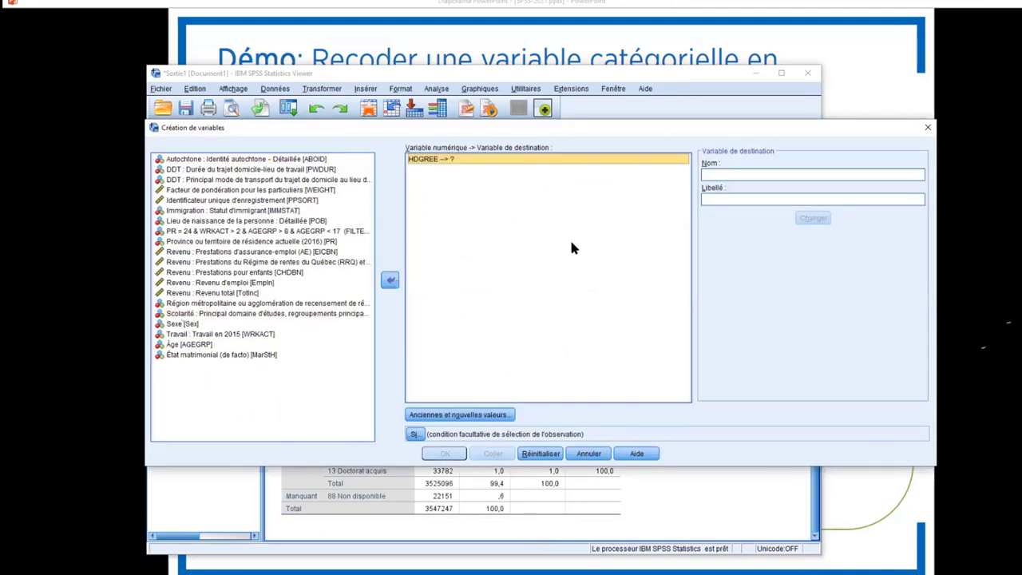
Step: Name and label the destination variable Universitaires, assign it to HDGREE, and open the old and new values definition
click(723, 175)
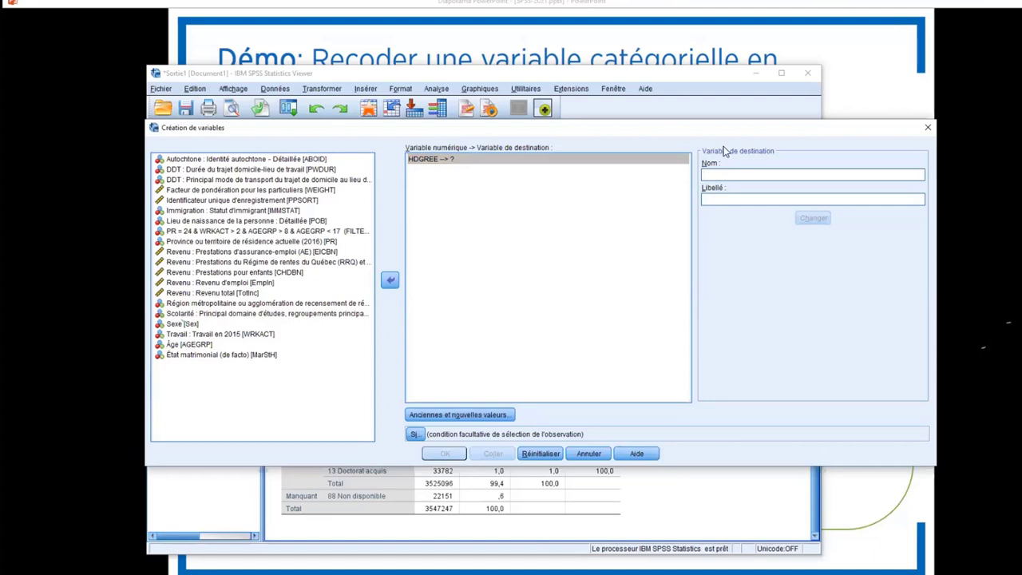
text(Unive)
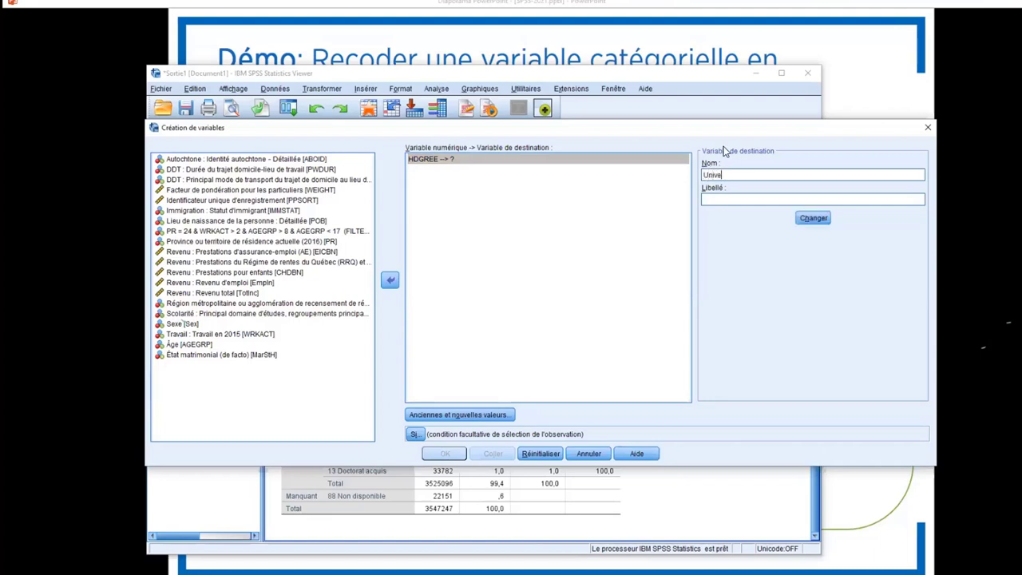
text(rsitaiare)
key(BackSpace)
key(BackSpace)
key(BackSpace)
text(res)
double_click(711, 175)
key(ctrl+c)
click(726, 201)
key(ctrl+v)
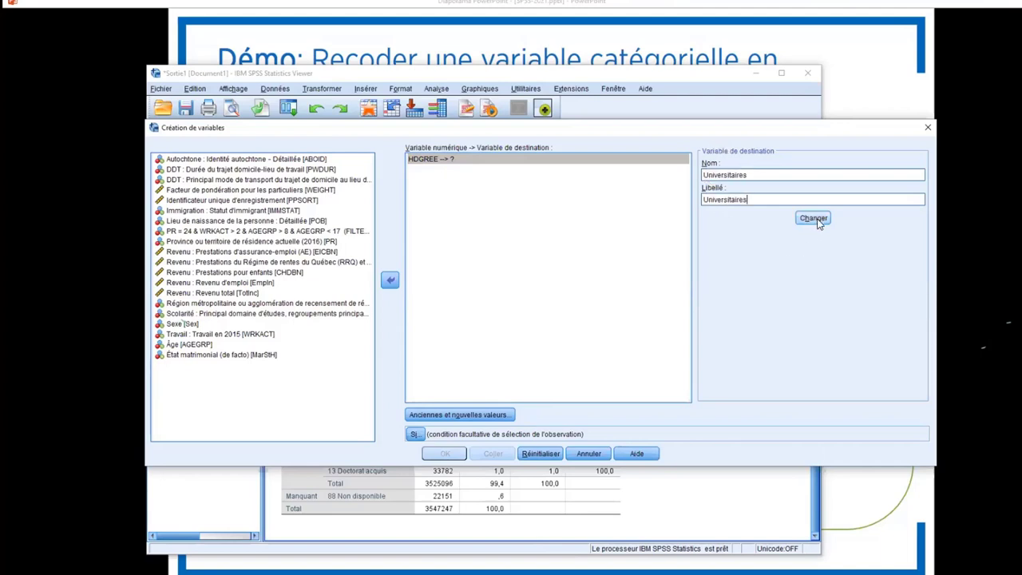
click(814, 219)
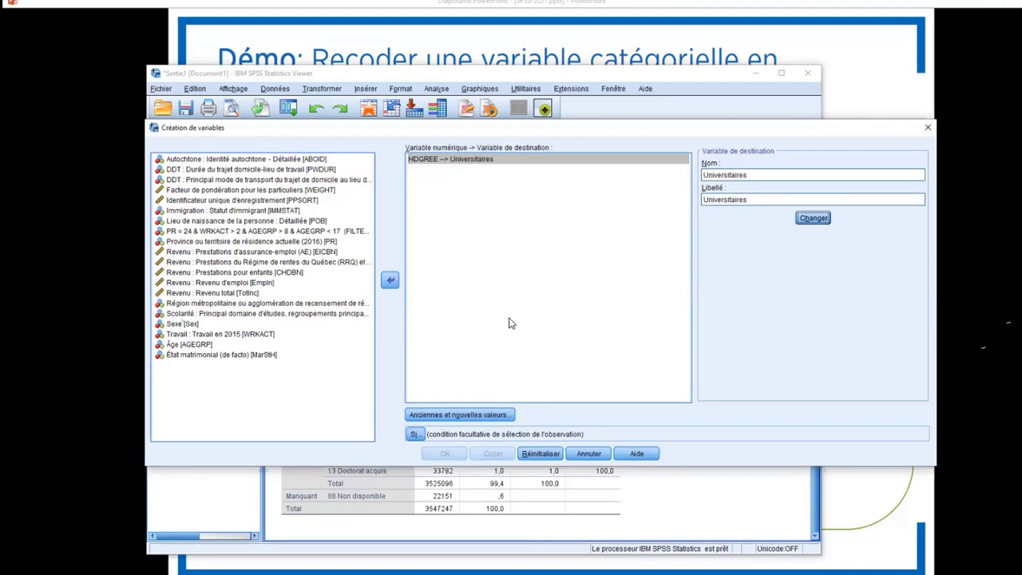
click(475, 413)
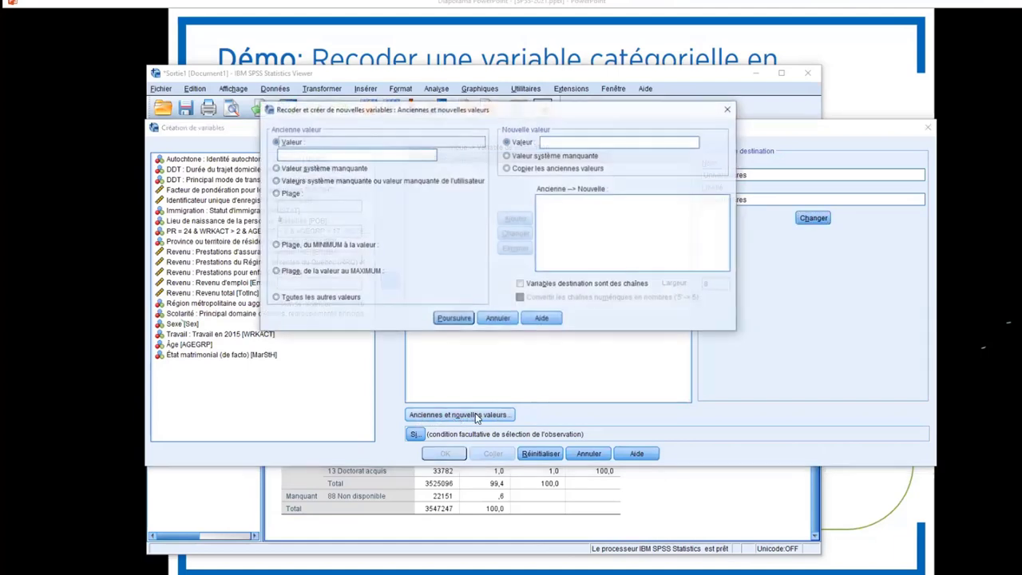
Step: Add a recoding rule that turns old values in the range 1 to 8 into the new value 0
click(275, 194)
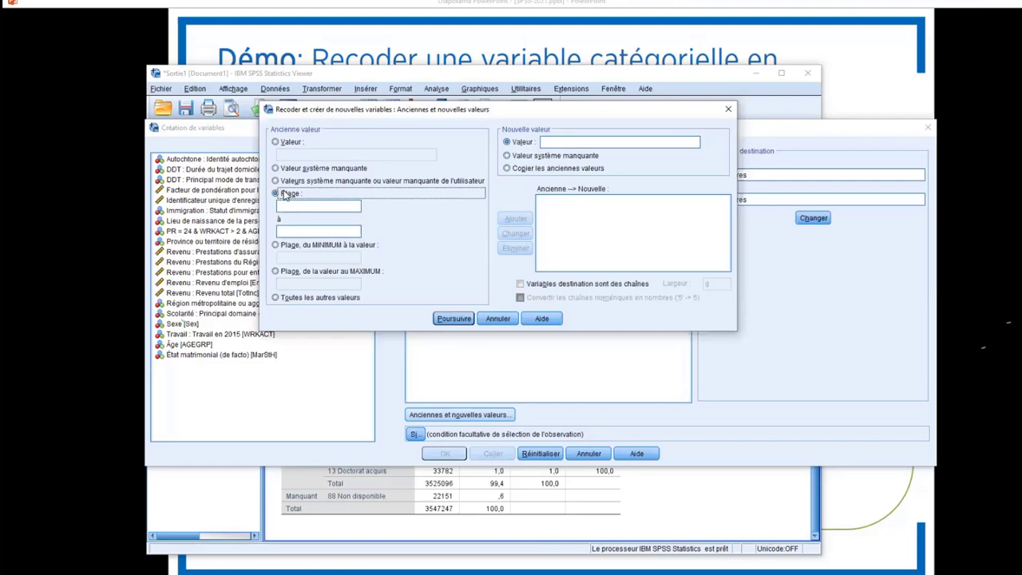
click(294, 142)
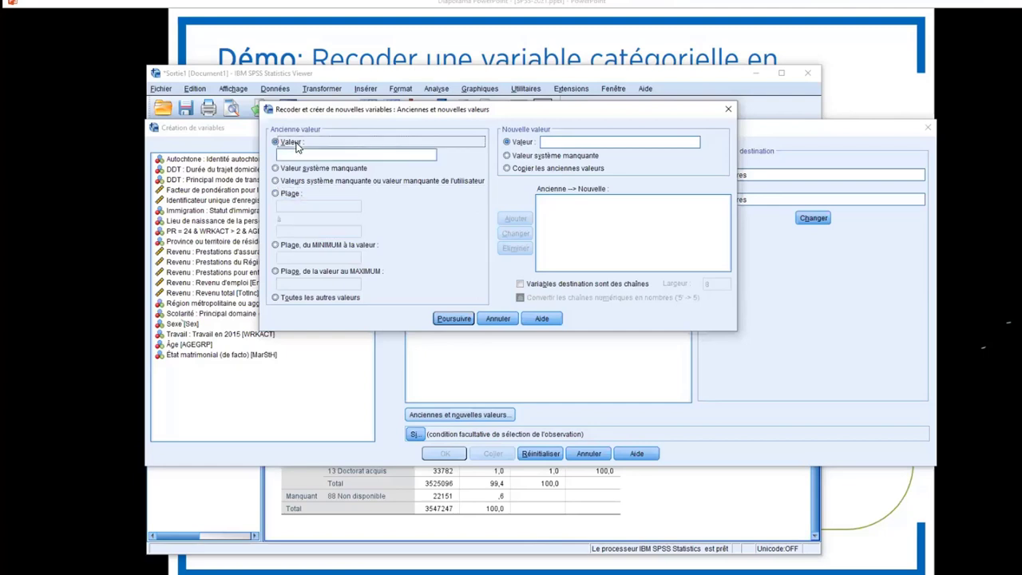
click(285, 191)
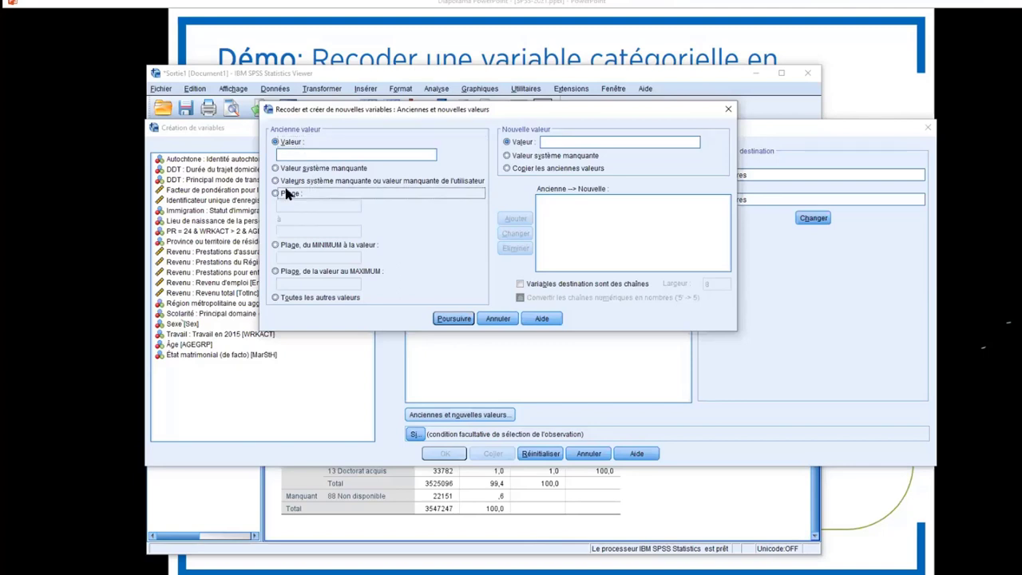
click(298, 207)
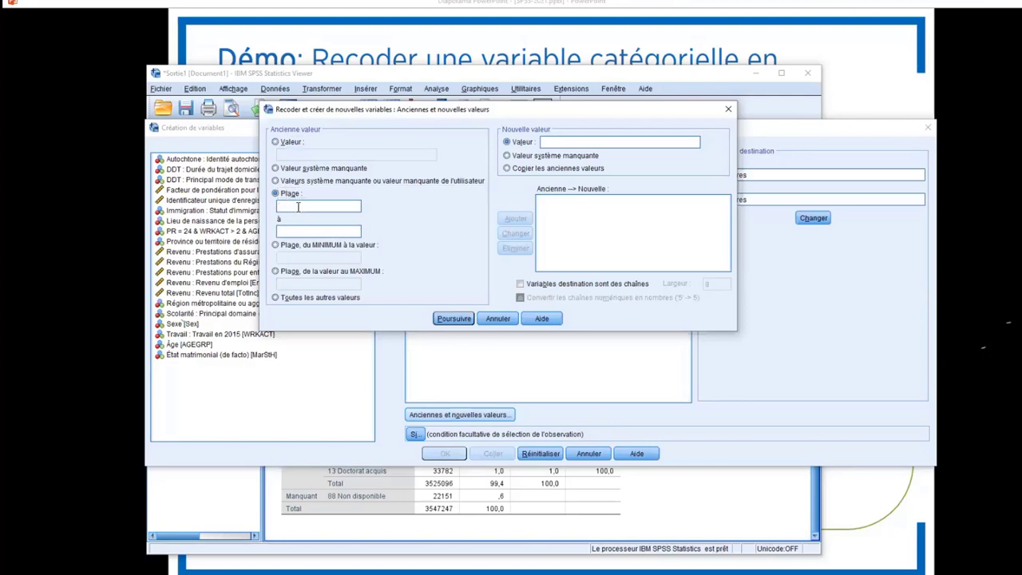
text(1)
click(302, 228)
text(8)
text(0)
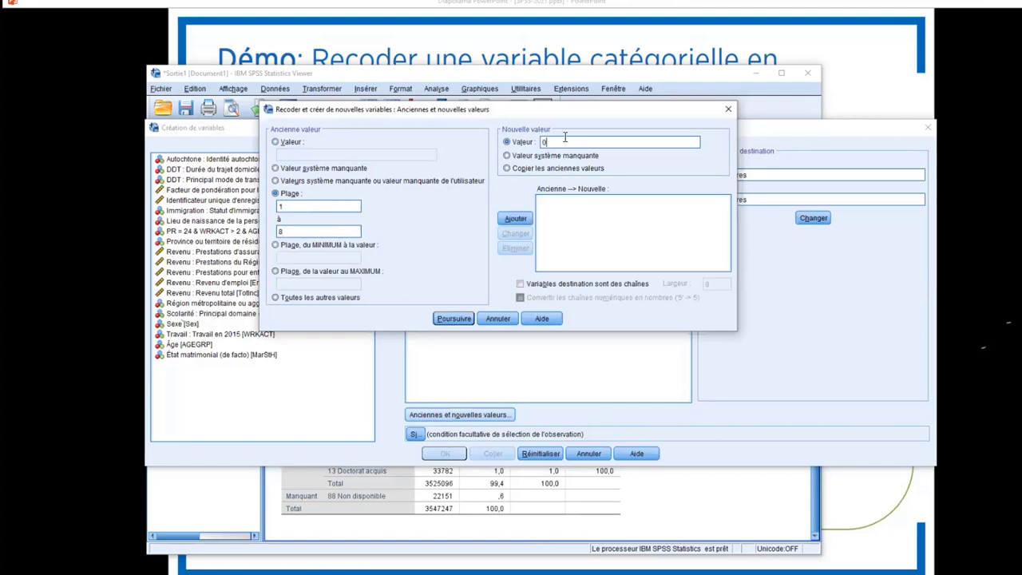
click(515, 218)
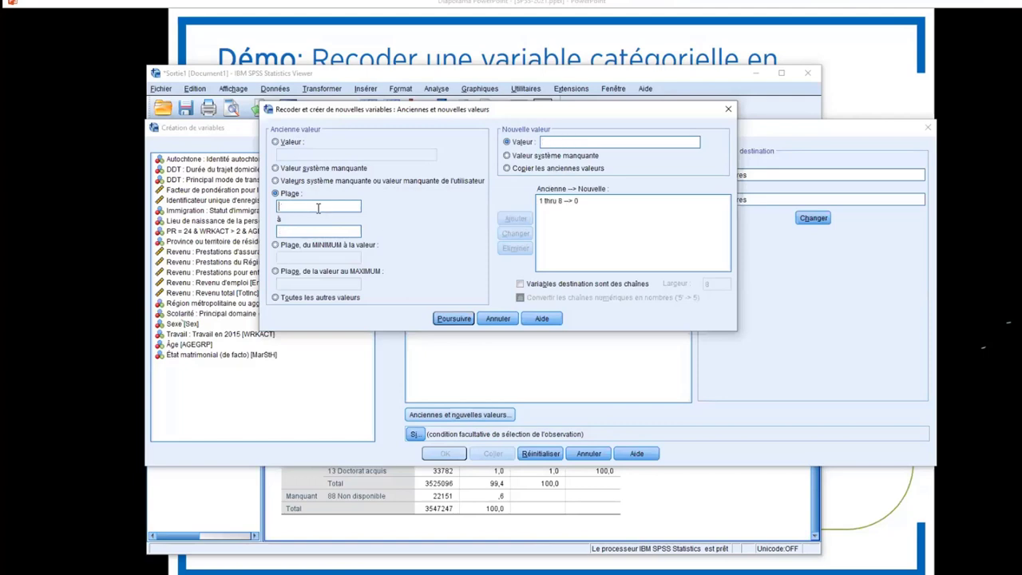
Step: Add a recoding rule that turns old values in the range 9 to 13 into the new value 1
text(9)
text(13)
click(560, 141)
text(1)
click(516, 218)
click(571, 211)
Step: Add a rule recoding system-missing and user-missing values as system missing, and run the recode into Universitaires
click(346, 182)
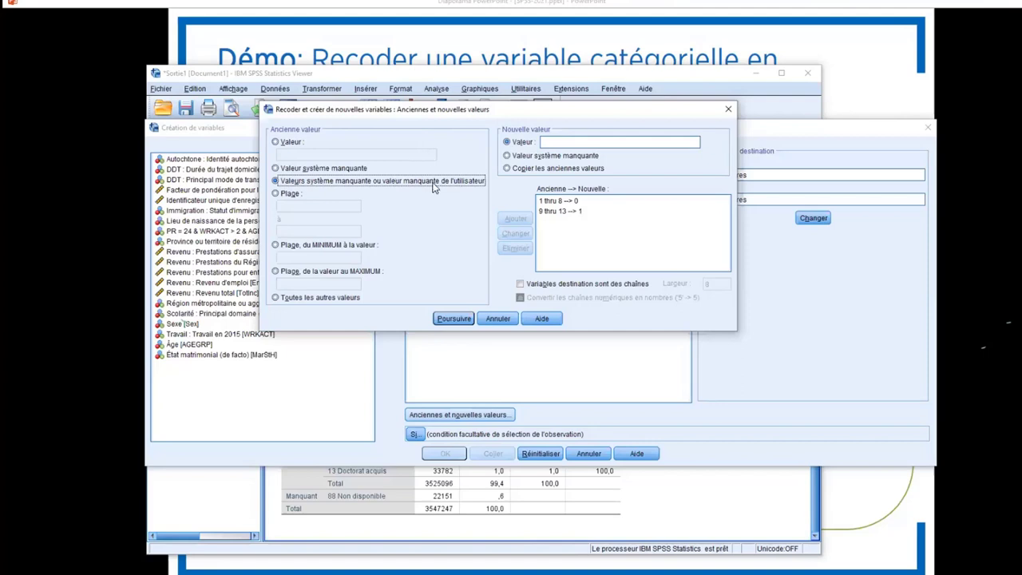
click(559, 155)
click(609, 212)
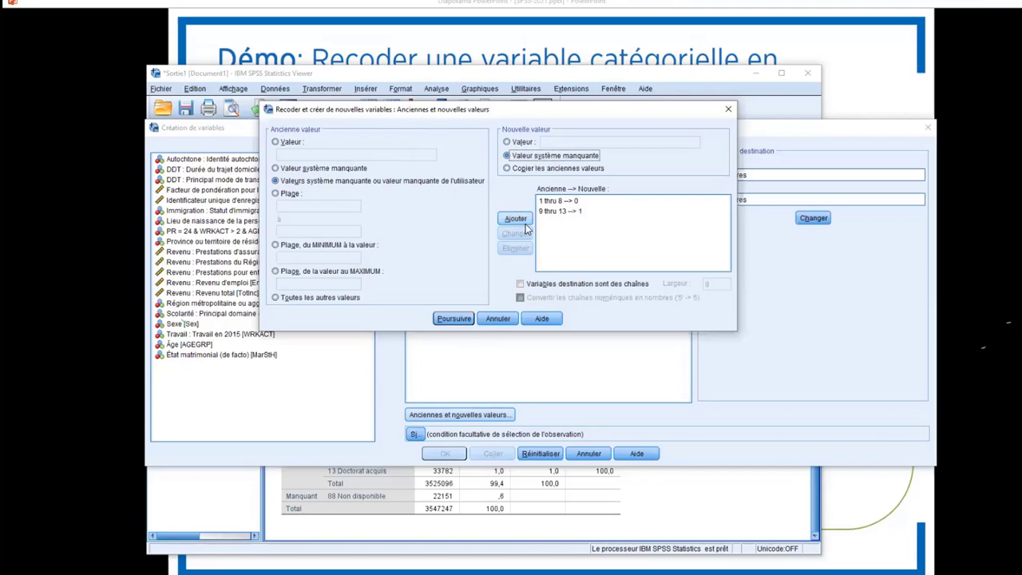
click(516, 219)
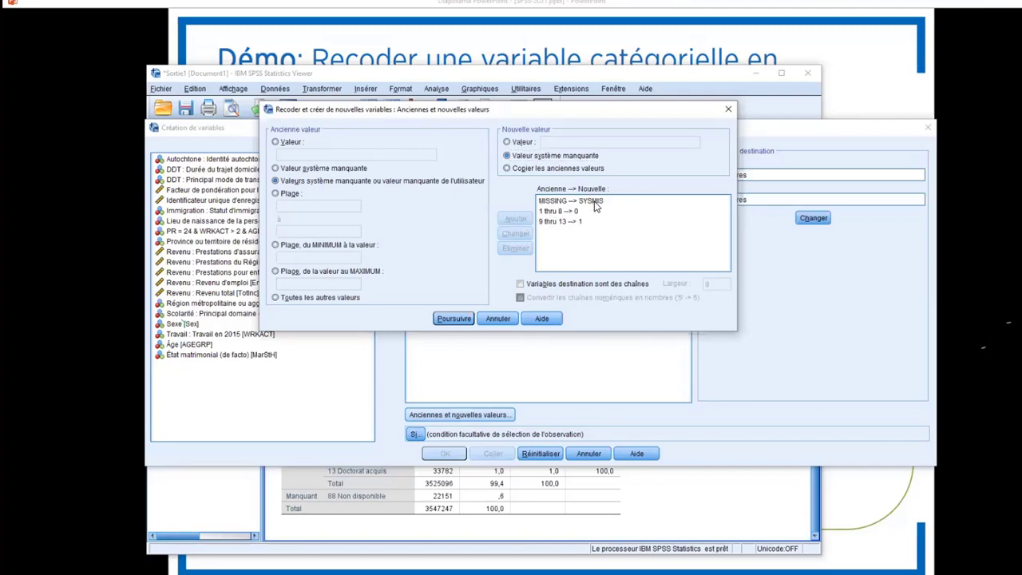
click(453, 319)
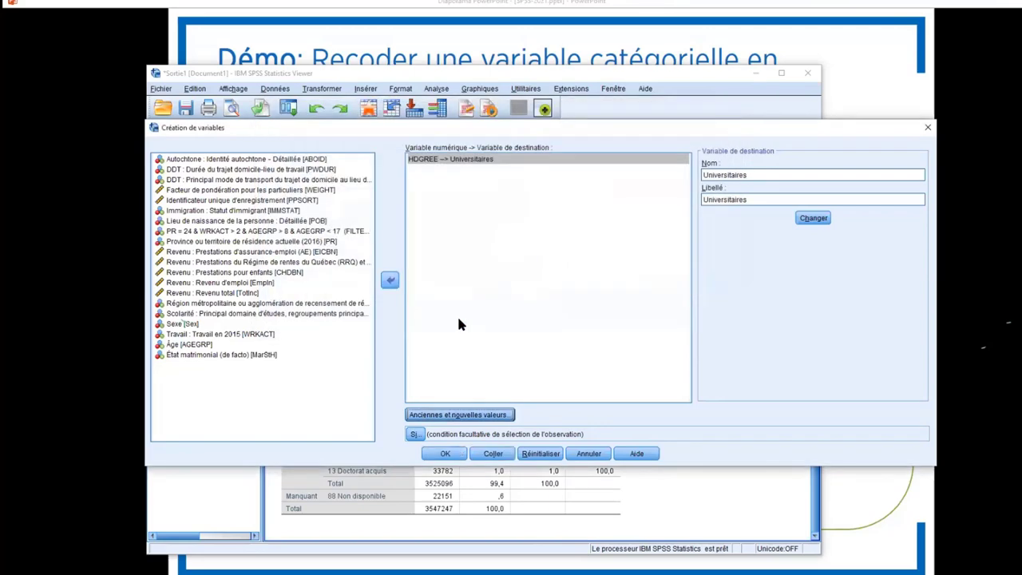
click(451, 454)
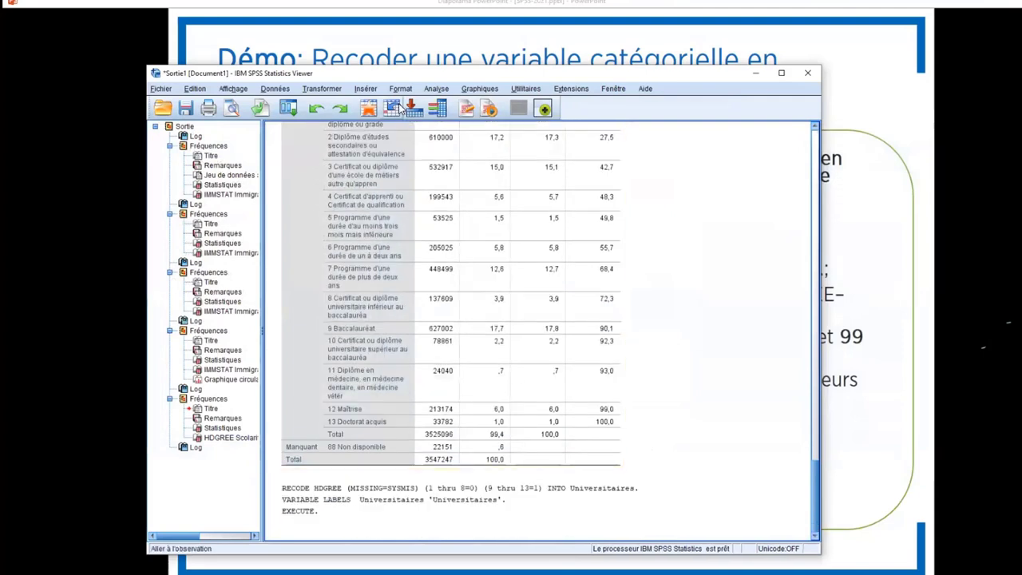
Step: Run a frequency table for Universitaires instead of HDGREE, and compare its cumulative percentages with those of the HDGREE table
click(432, 89)
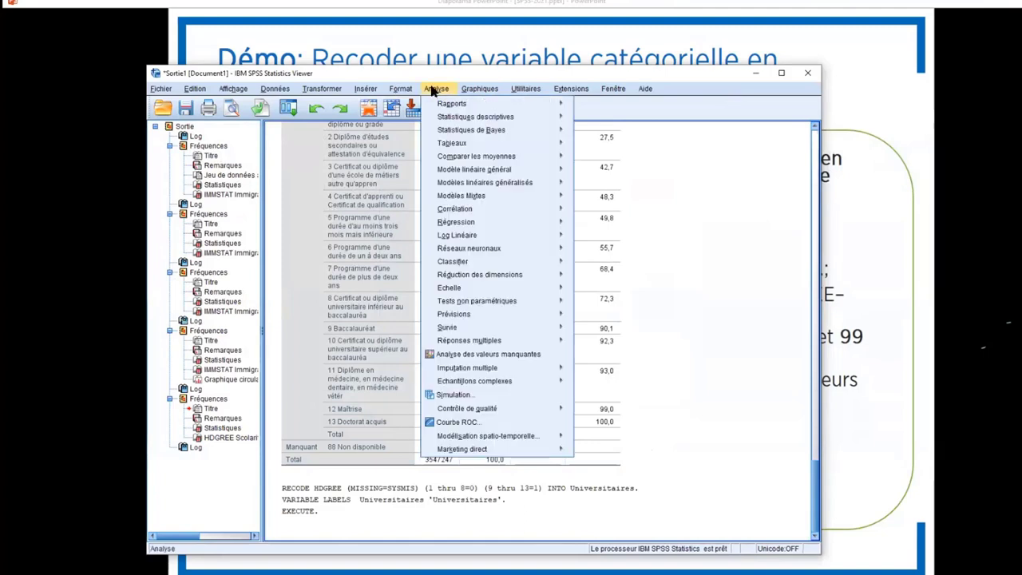
mouse_move(437, 115)
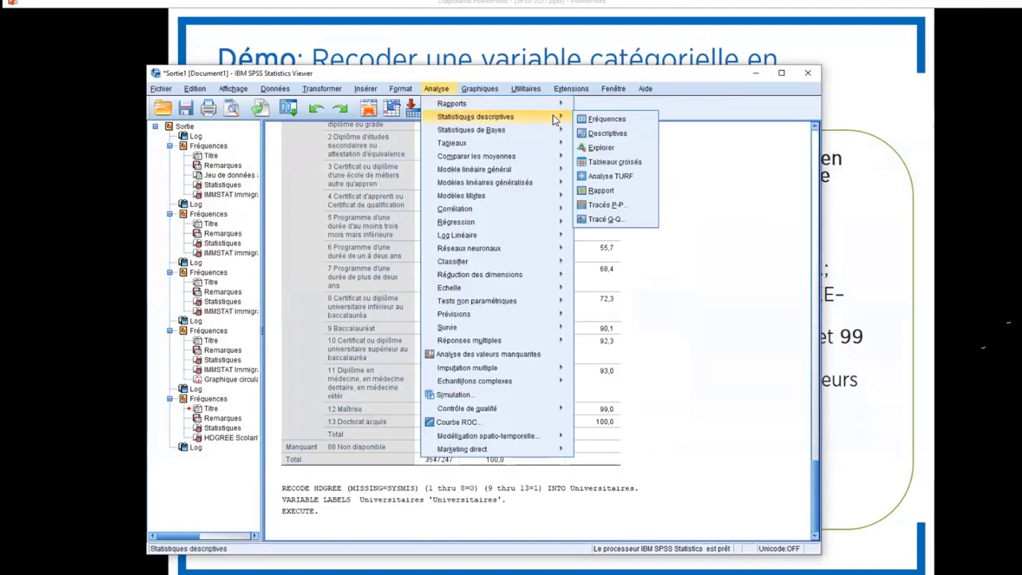
click(595, 120)
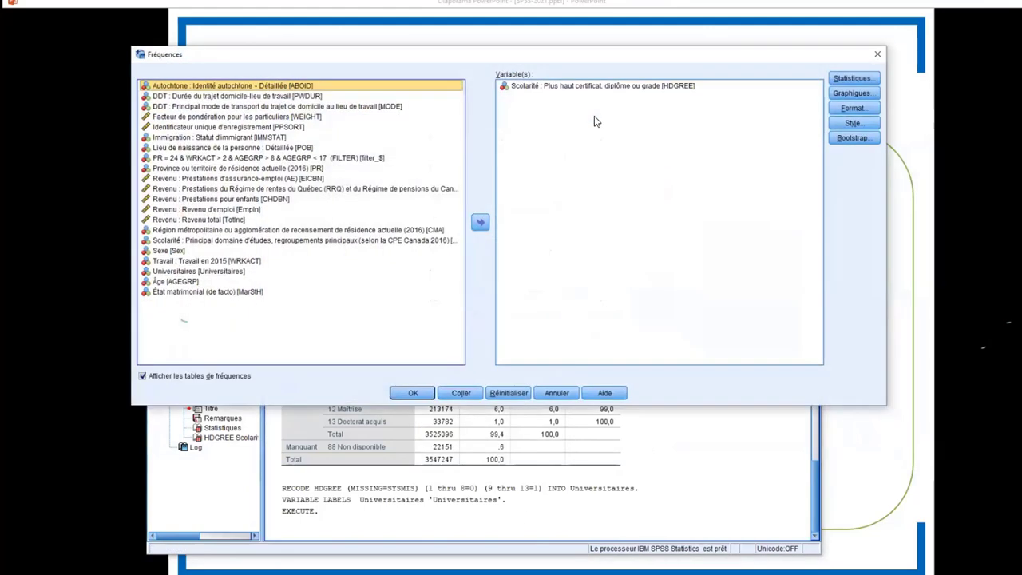
click(567, 87)
click(481, 224)
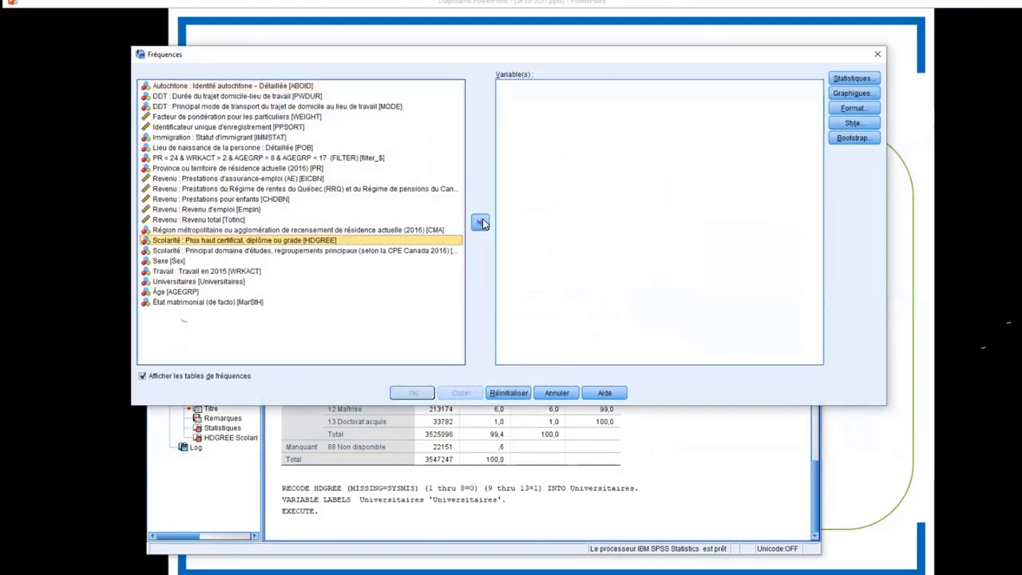
click(206, 282)
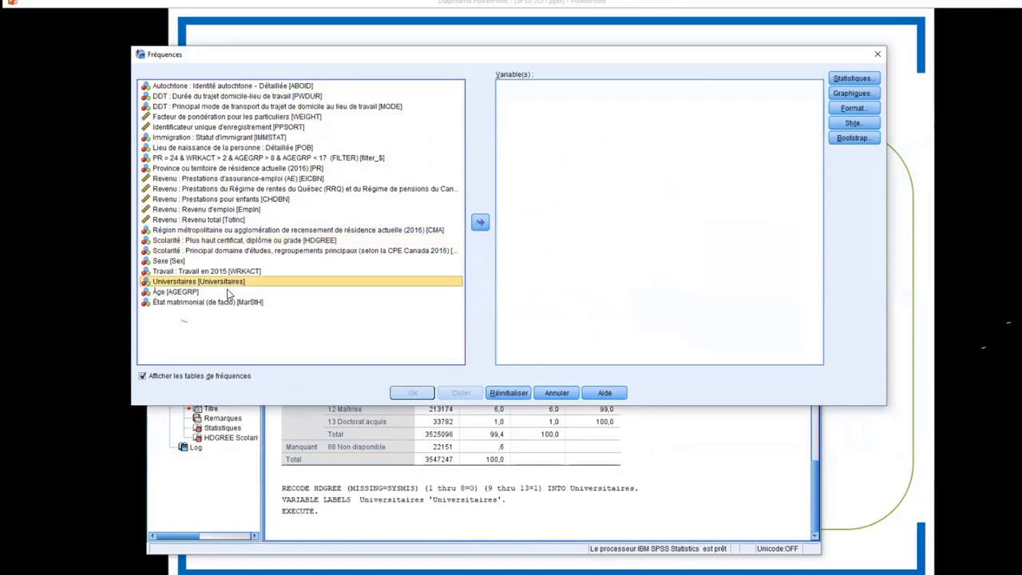
click(480, 224)
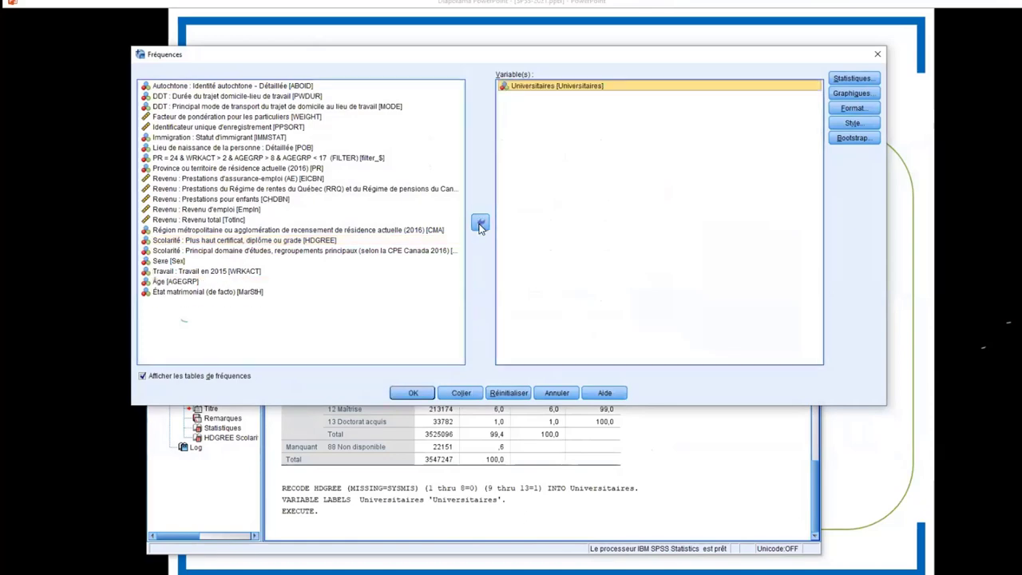
click(413, 393)
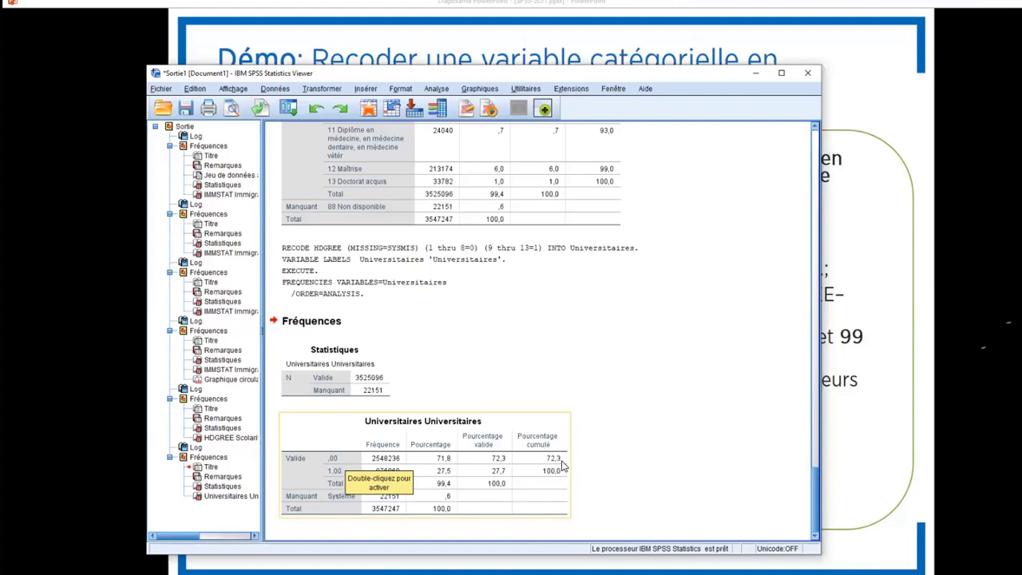
scroll(562, 466, up, 1)
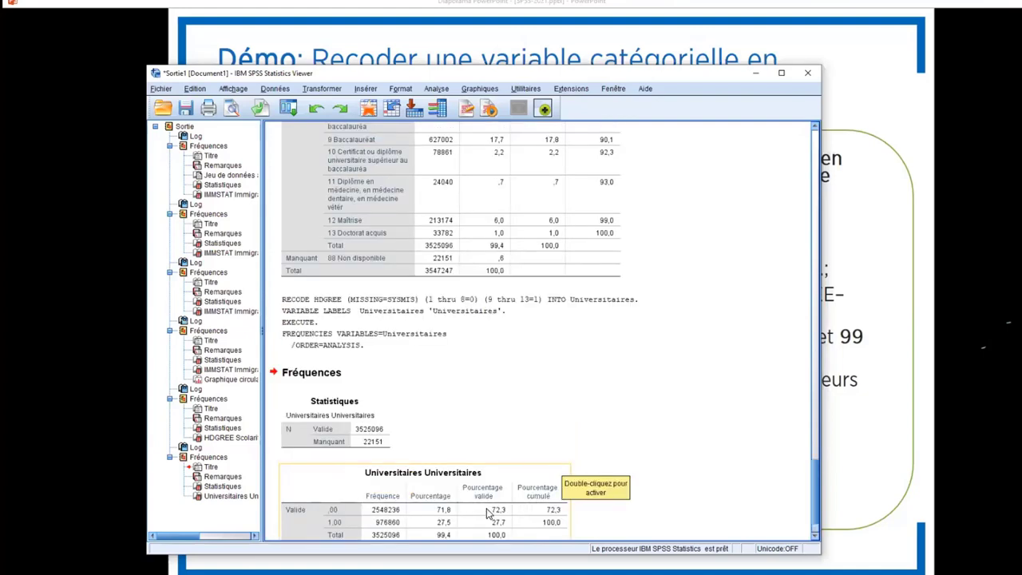
scroll(489, 515, up, 2)
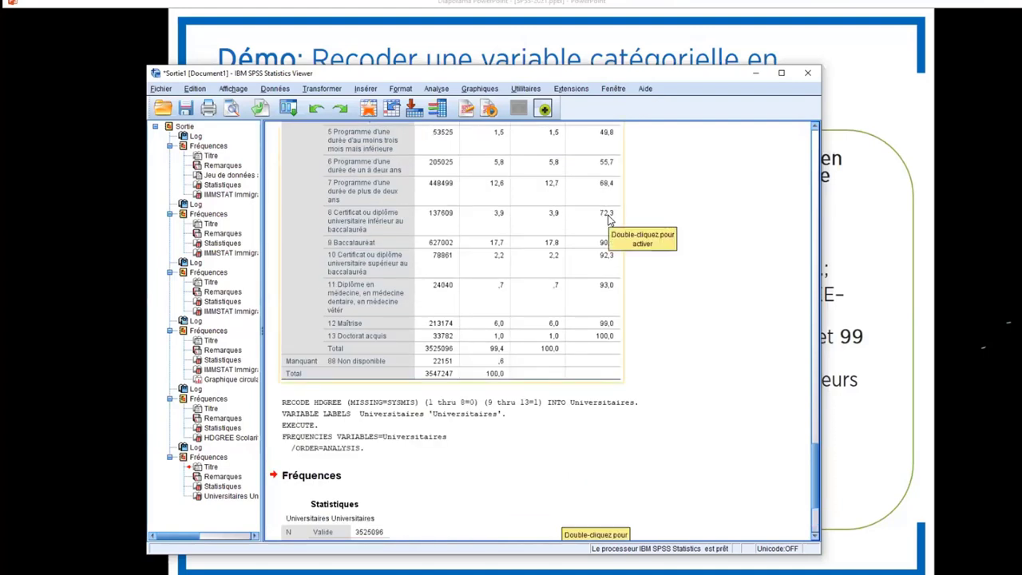
scroll(613, 223, down, 5)
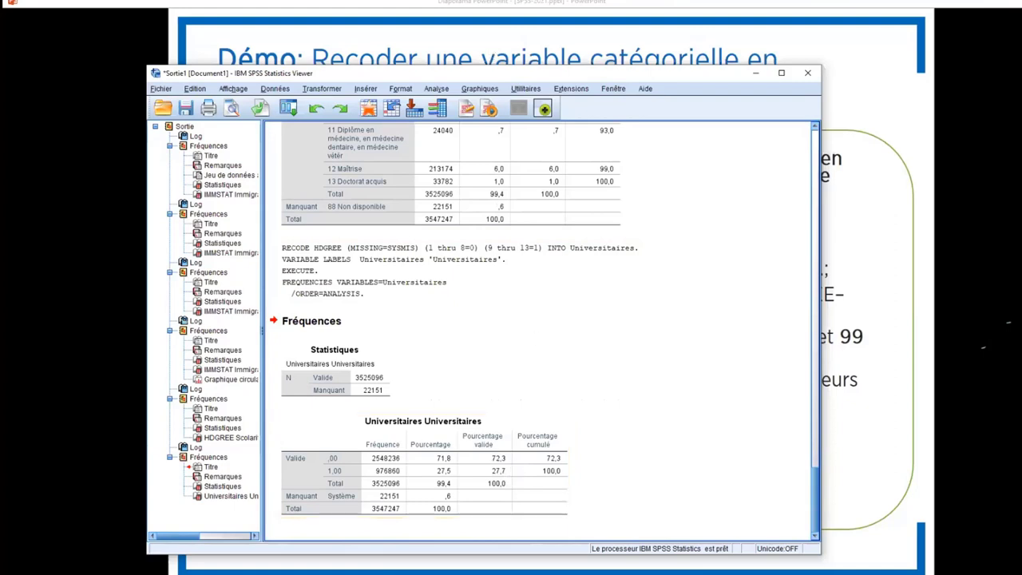
Step: Switch to the SPSS data editor and set the decimals of the Universitaires variable to 0 in its variable definition
mouse_move(520, 2)
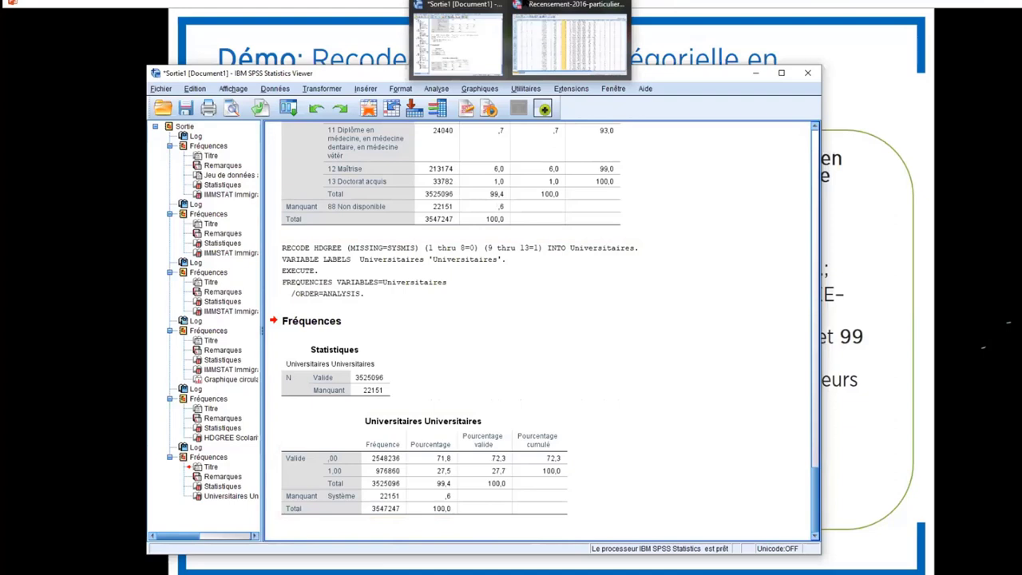
click(547, 30)
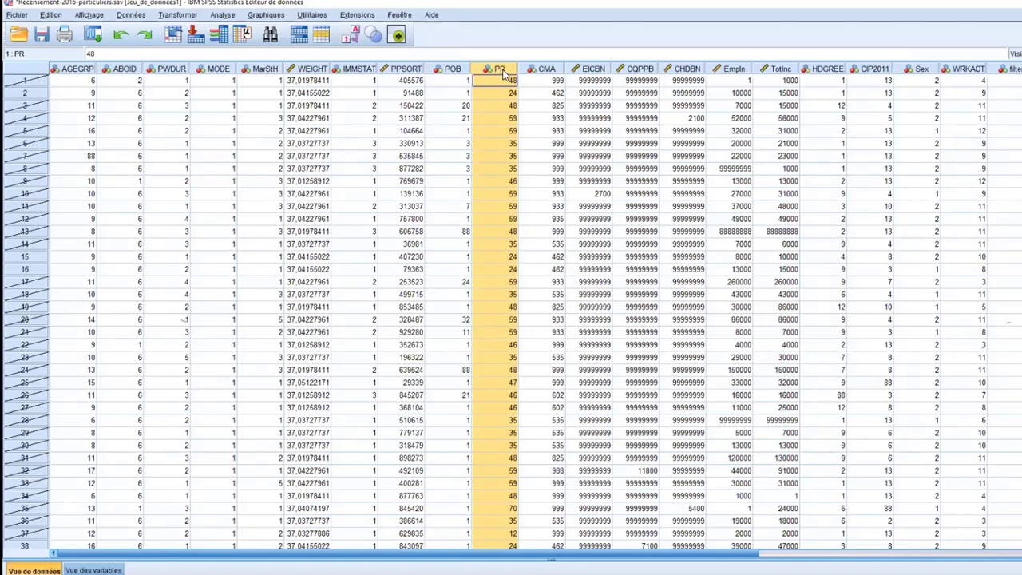
mouse_move(503, 72)
click(67, 569)
click(32, 330)
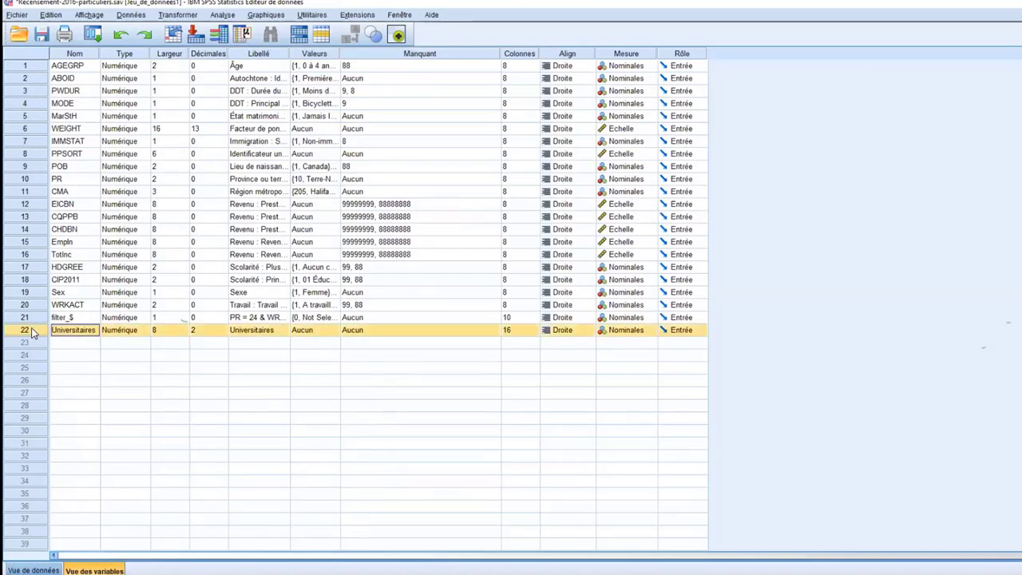
click(204, 335)
click(223, 335)
click(223, 335)
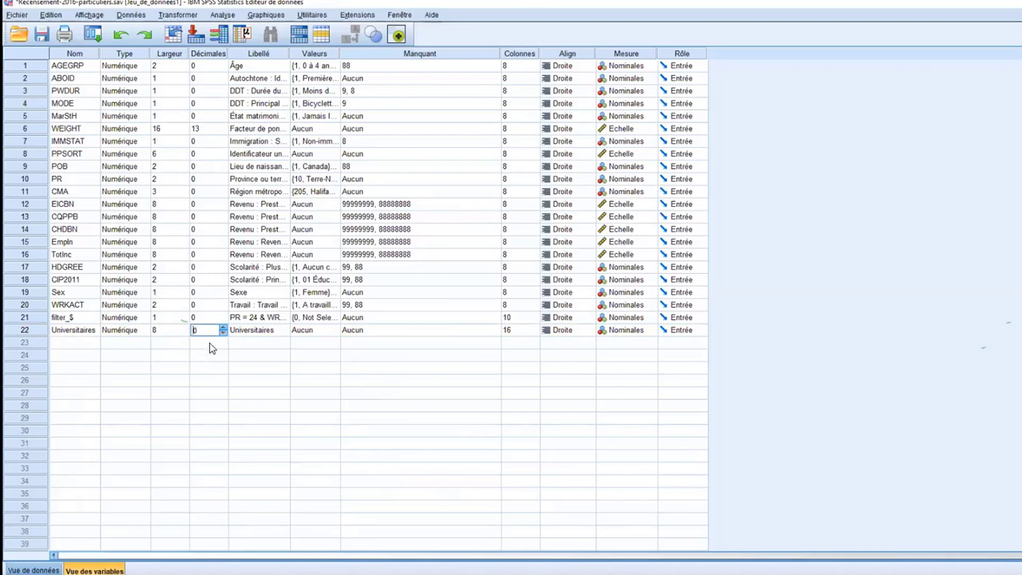
click(209, 343)
click(321, 330)
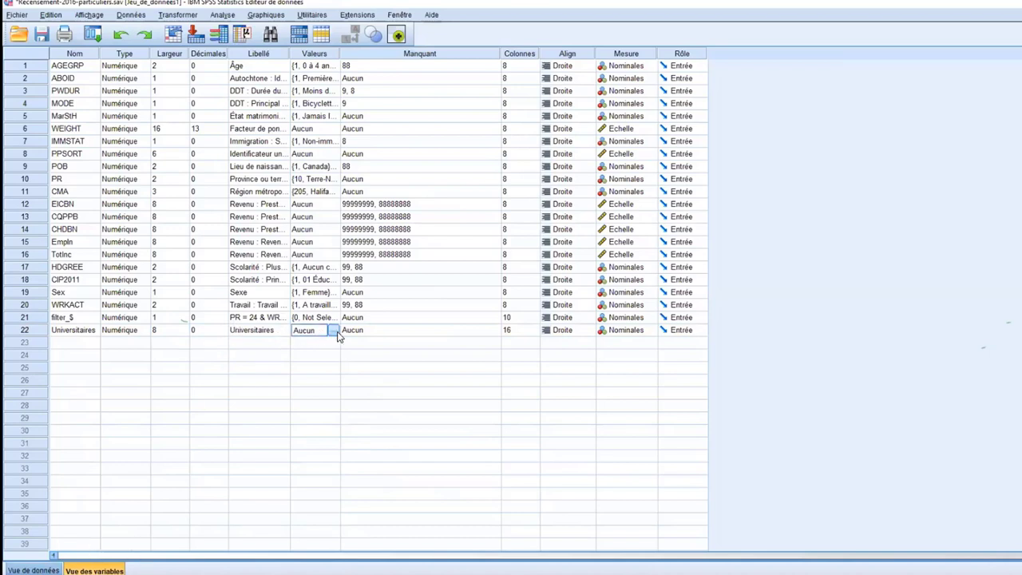
click(335, 330)
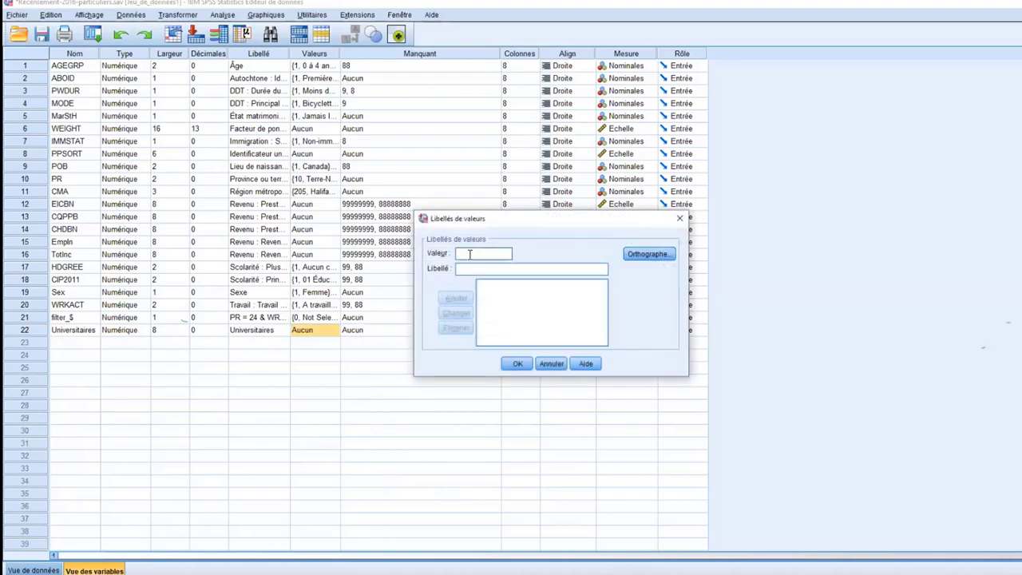
click(550, 363)
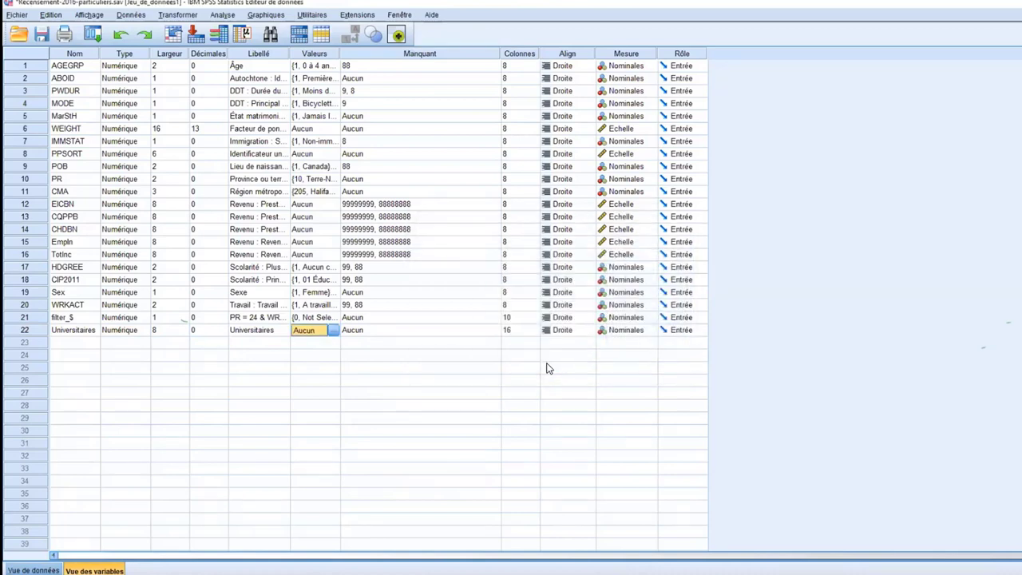
Step: Switch to the PowerPoint slideshow and advance through the Tableau croisé section to the slide on Chi2 et valeur p
key(alt+Tab)
key(alt+Tab)
scroll(550, 287, down, 3)
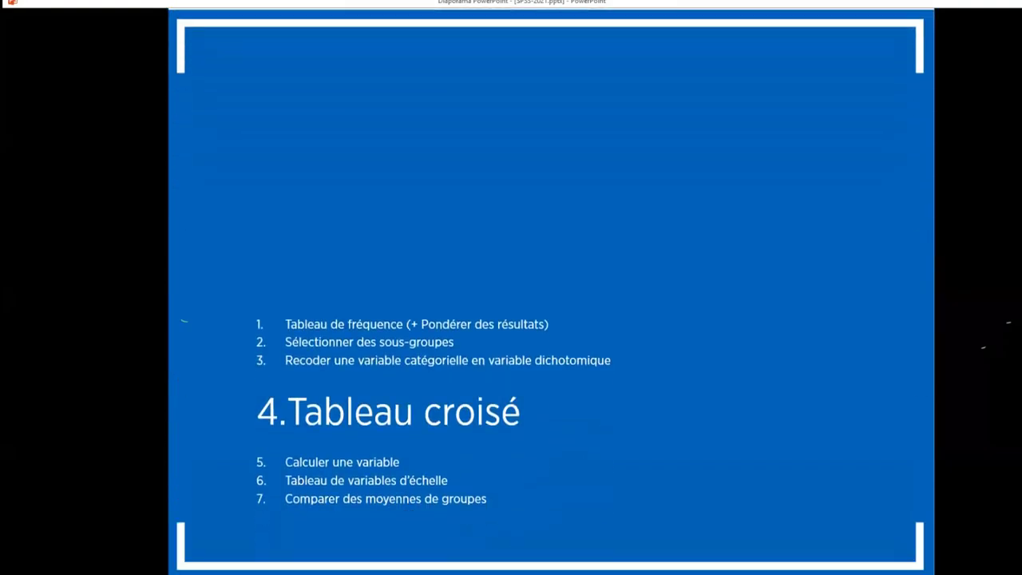
scroll(550, 288, down, 1)
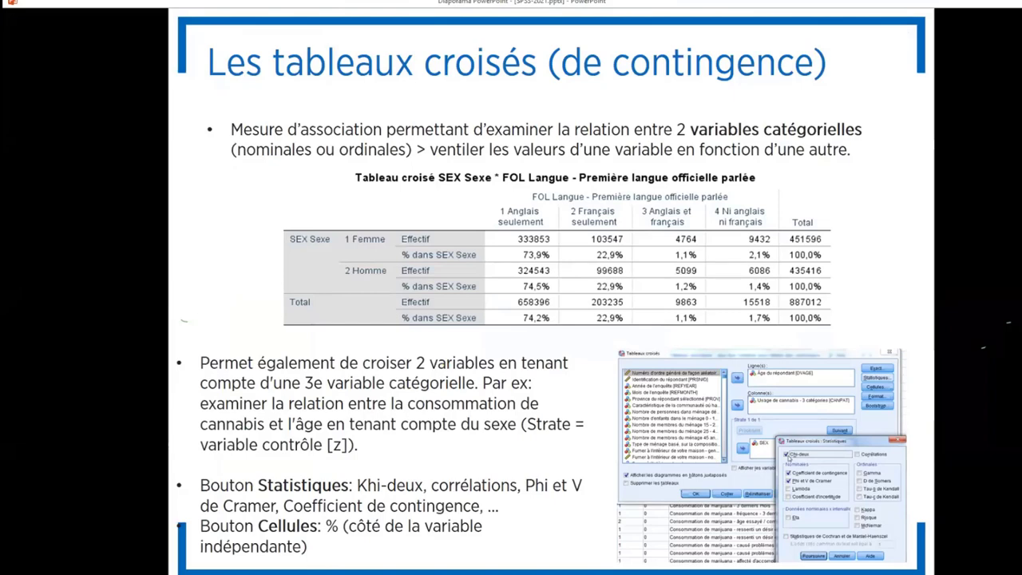
scroll(551, 288, down, 1)
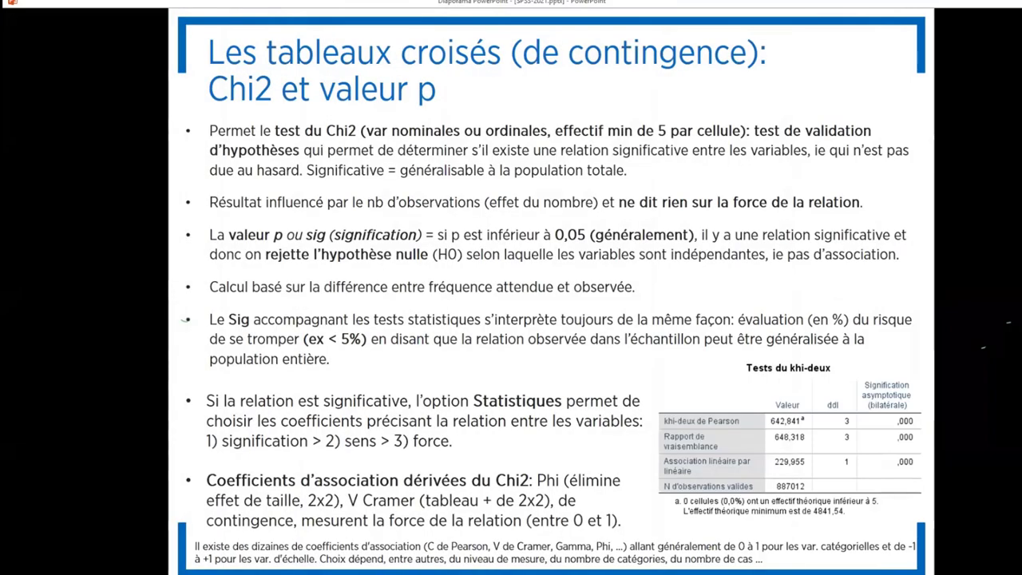
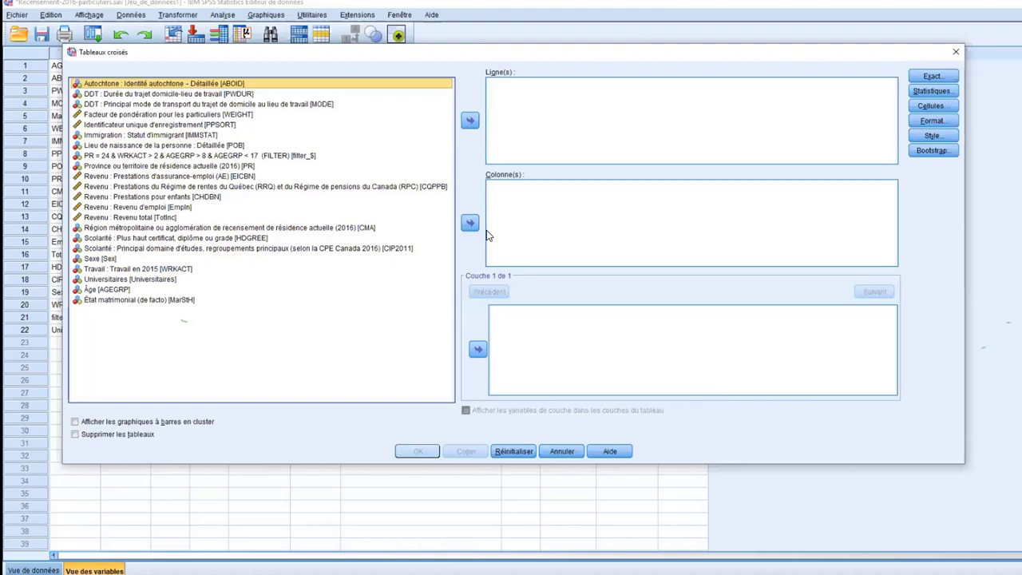
Step: Assign Immigration : Statut d'immigrant [IMMSTAT] as the crosstab's column variable and Universitaires as its row variable
click(258, 136)
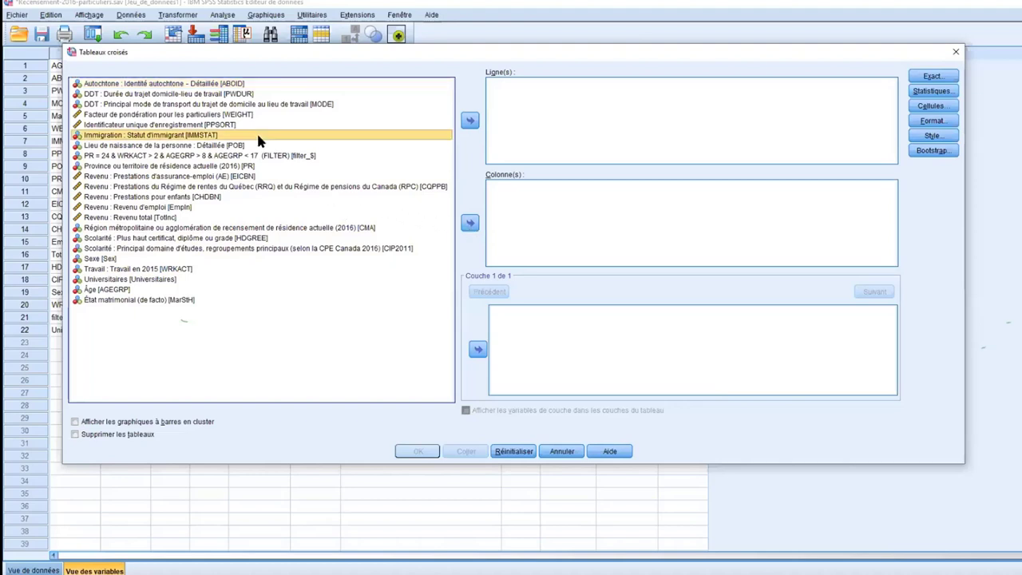
click(469, 225)
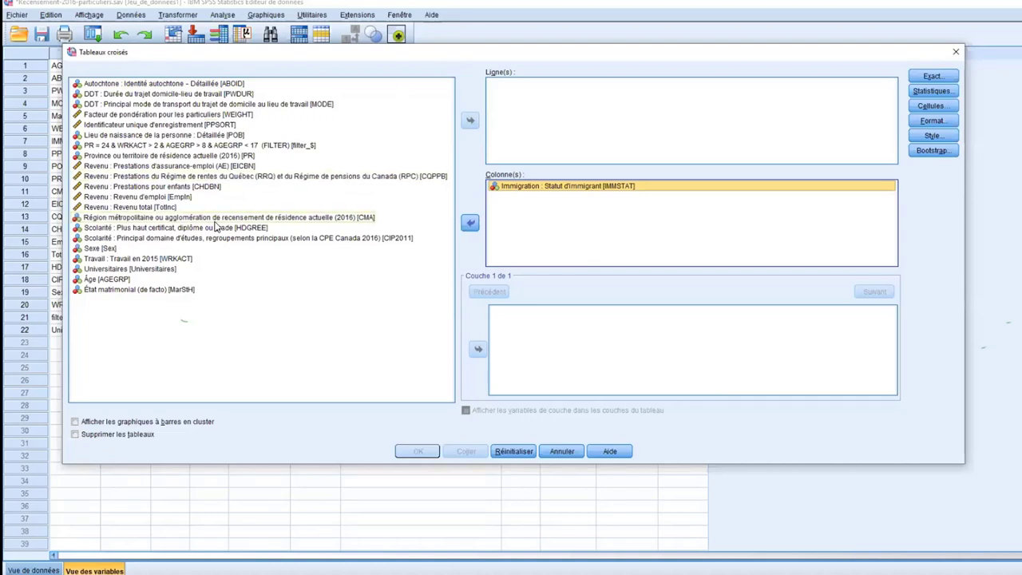
click(192, 269)
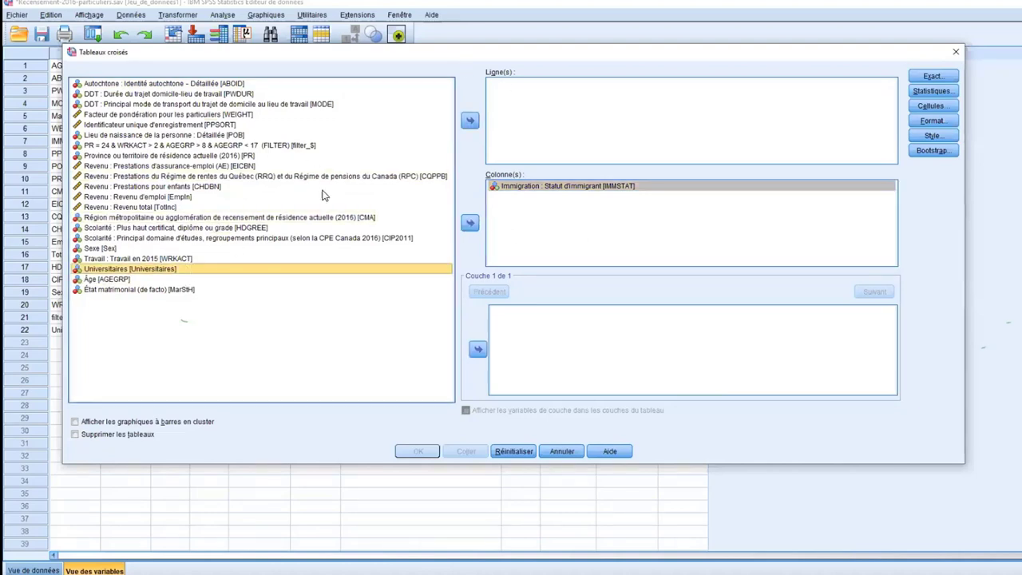
click(471, 121)
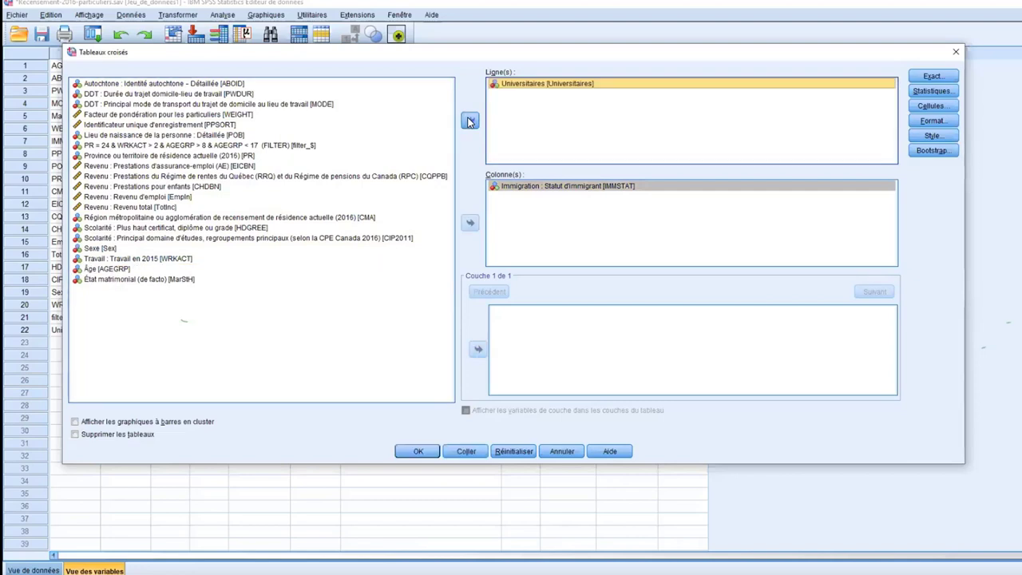
Step: Add column percentages (Position) to the cell display, run the crosstab, and view the resulting table
click(937, 107)
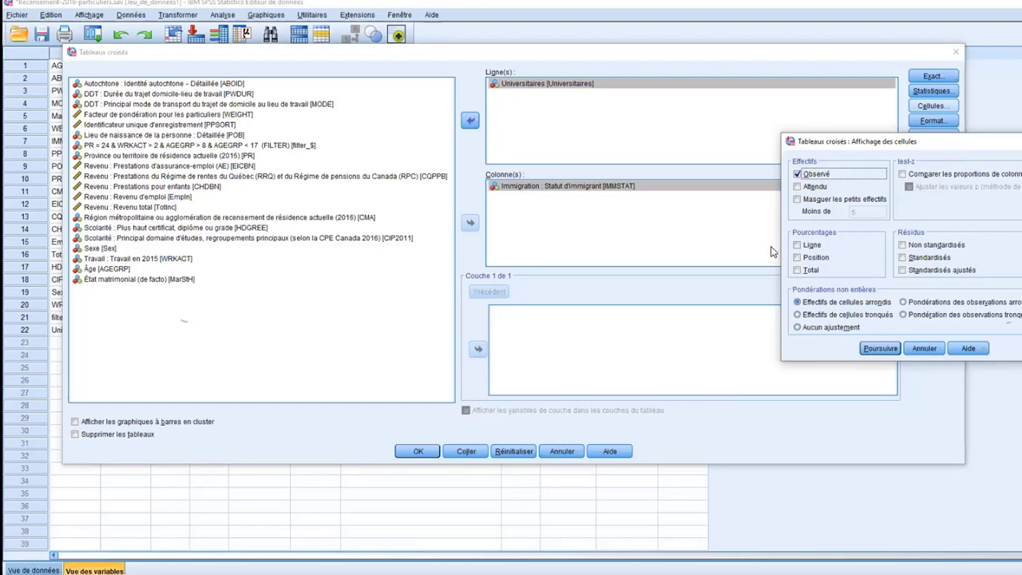
click(811, 257)
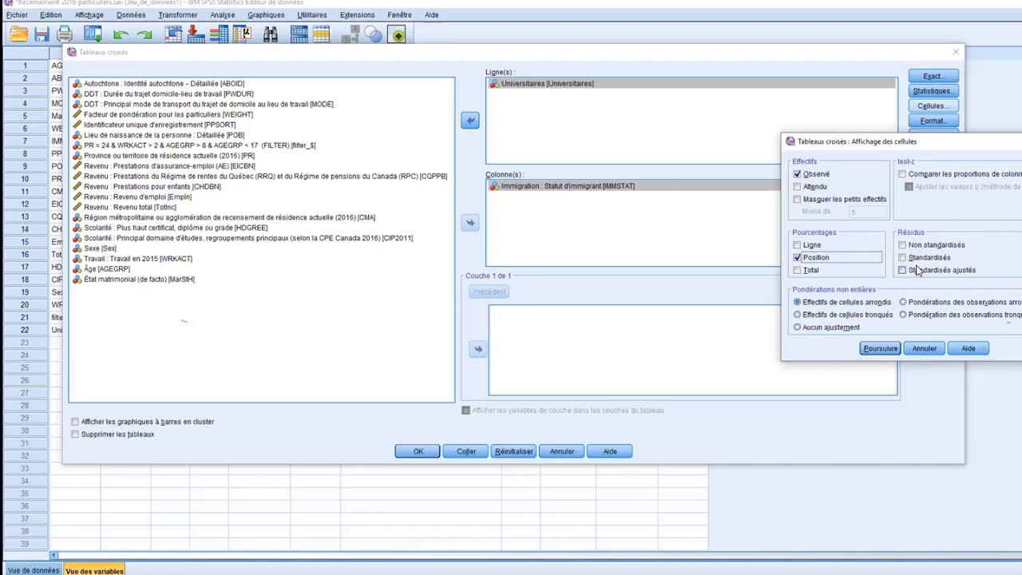
click(879, 348)
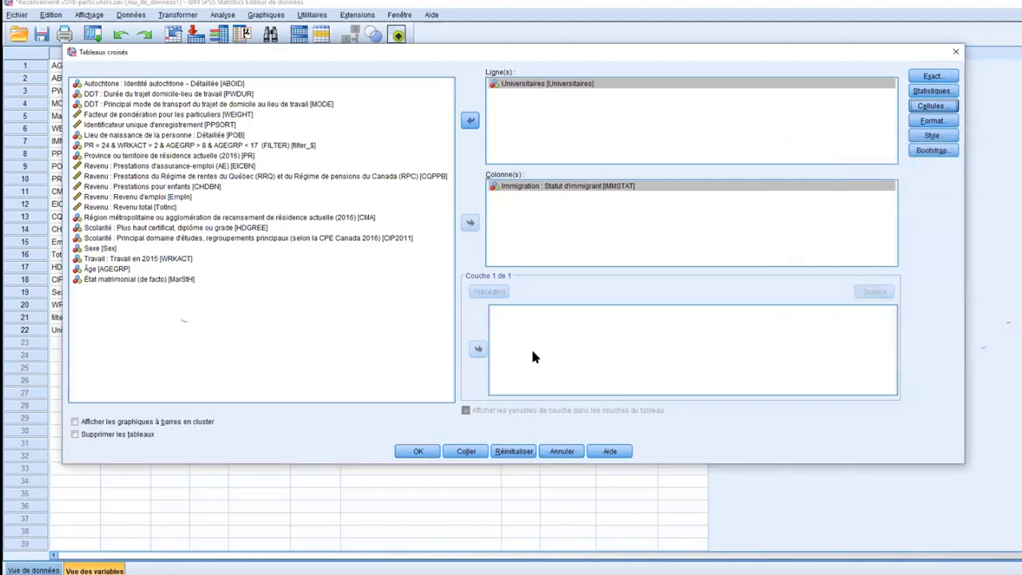
click(418, 451)
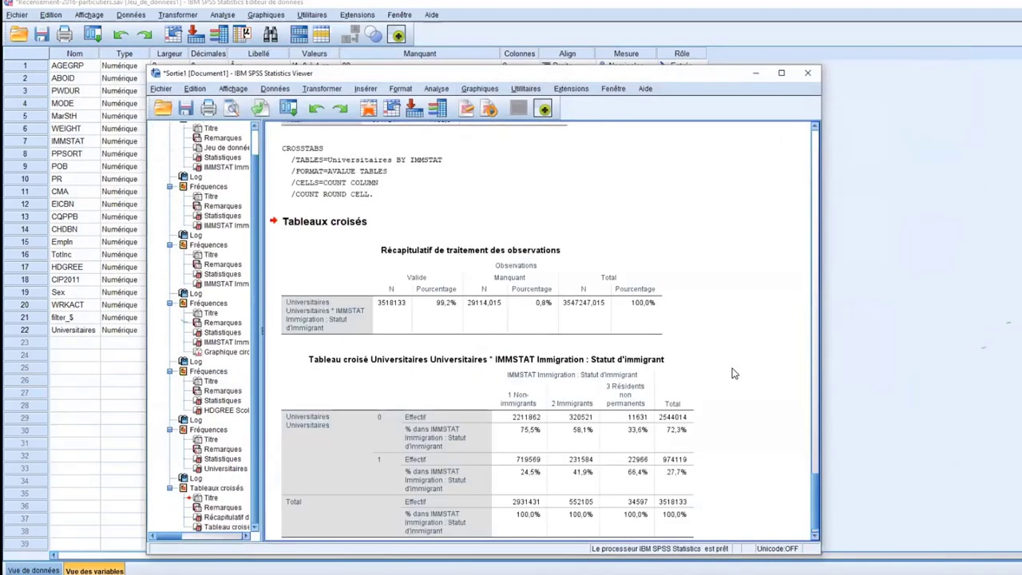
scroll(734, 374, down, 1)
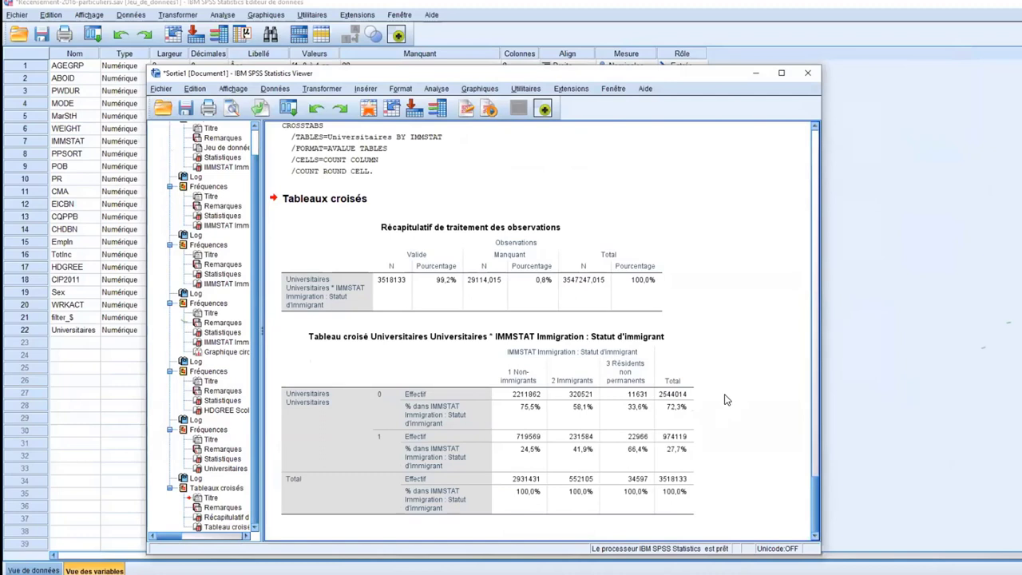
click(604, 492)
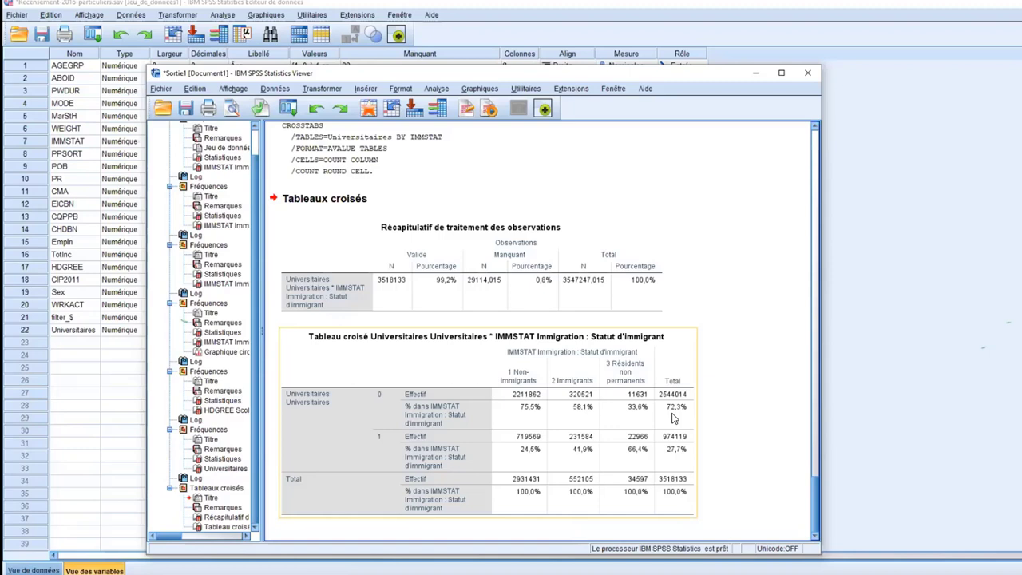
Step: Rerun the Universitaires by IMMSTAT crosstab with Sexe [Sex] as the layer variable, and compare the percentages for women and men
click(413, 131)
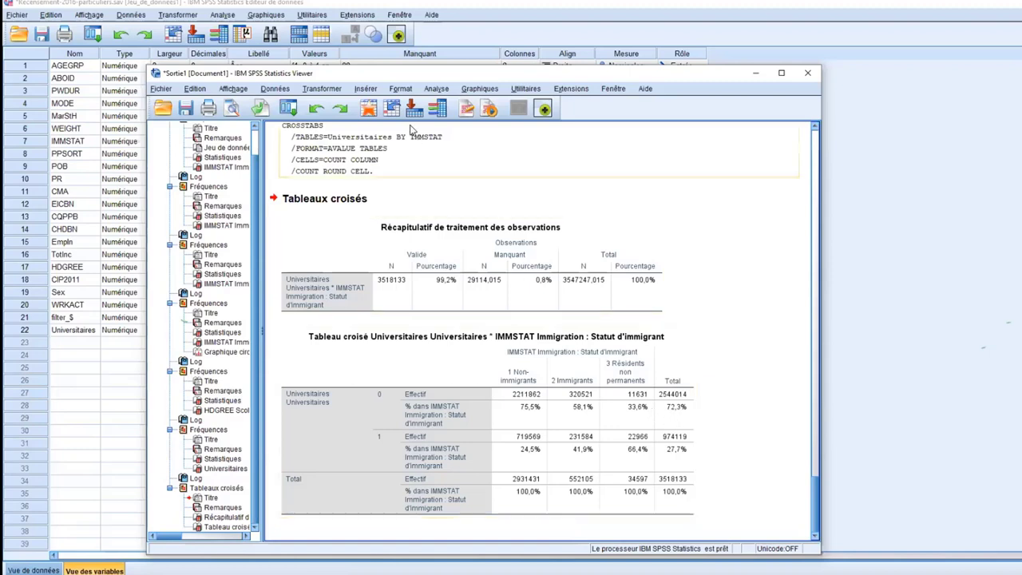
click(435, 89)
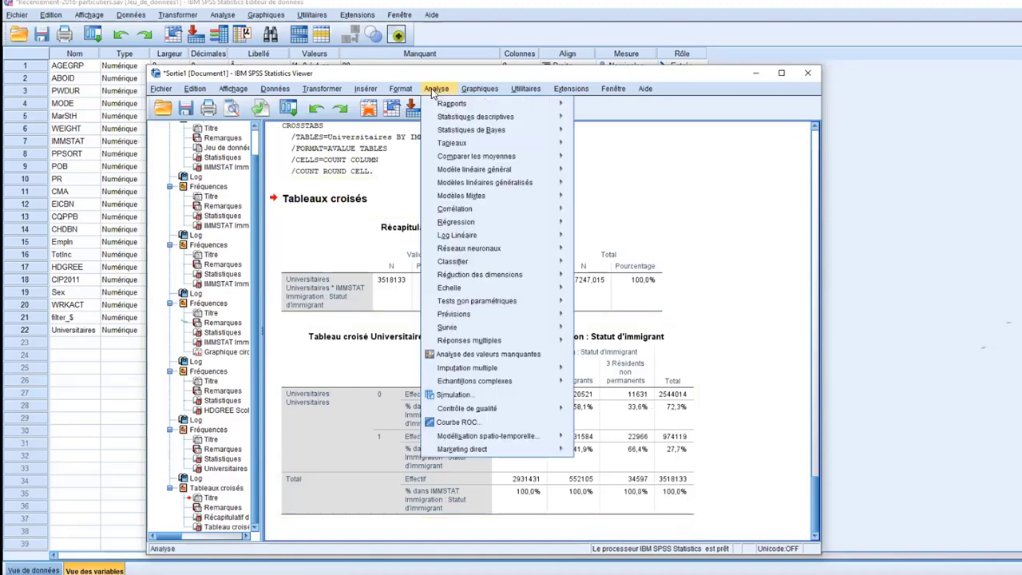
mouse_move(479, 116)
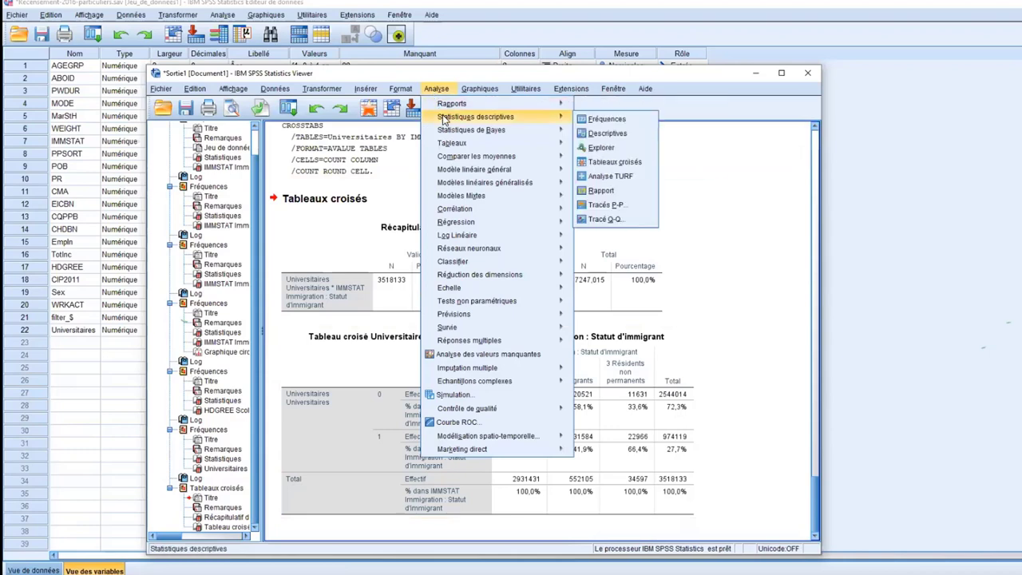
click(615, 162)
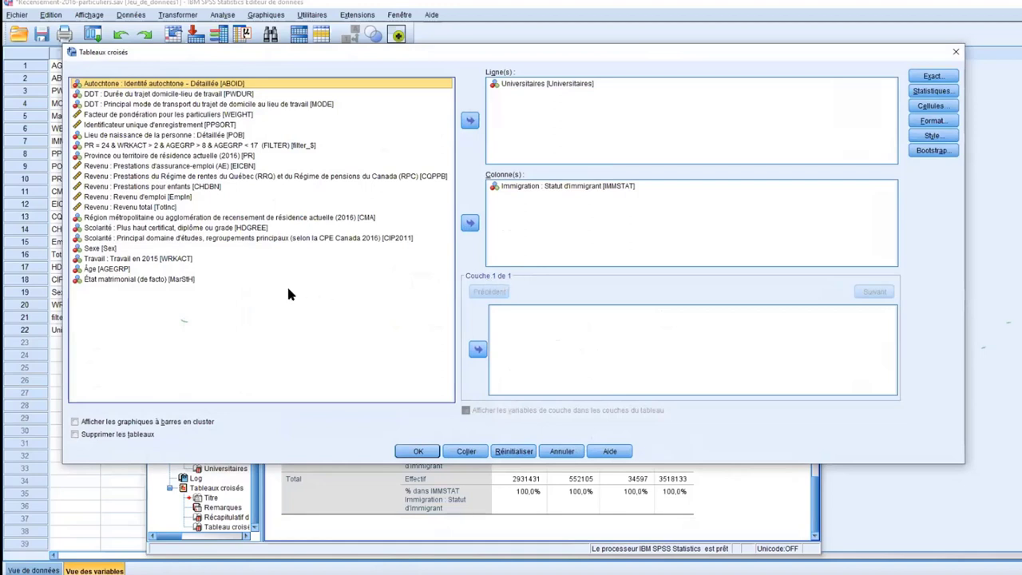
click(113, 253)
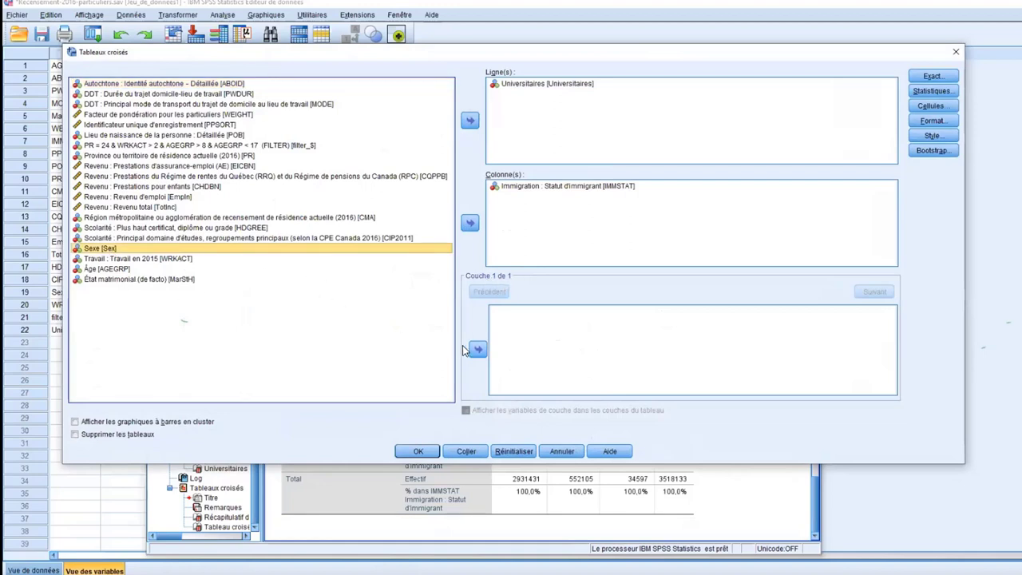
click(478, 350)
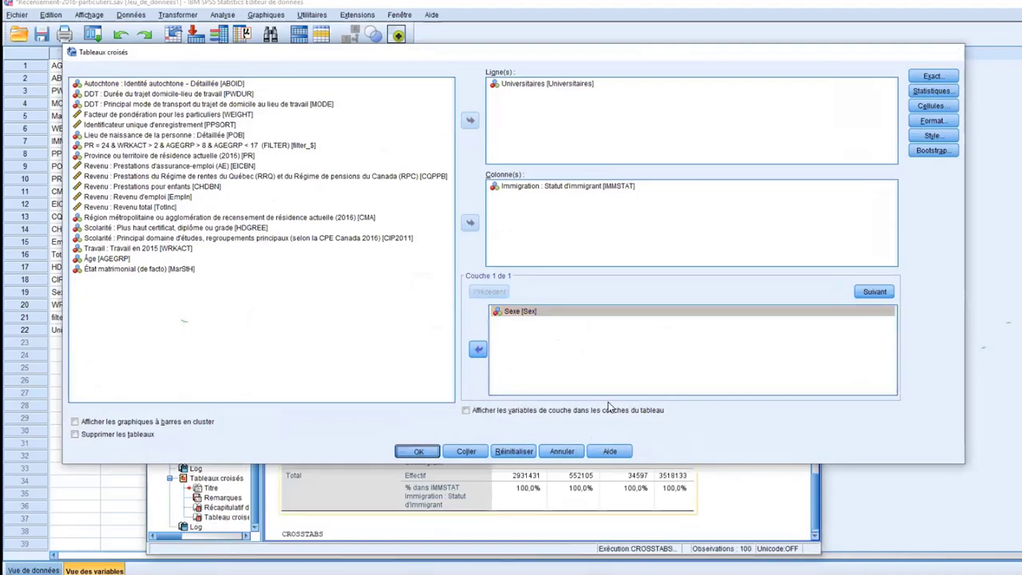
click(419, 451)
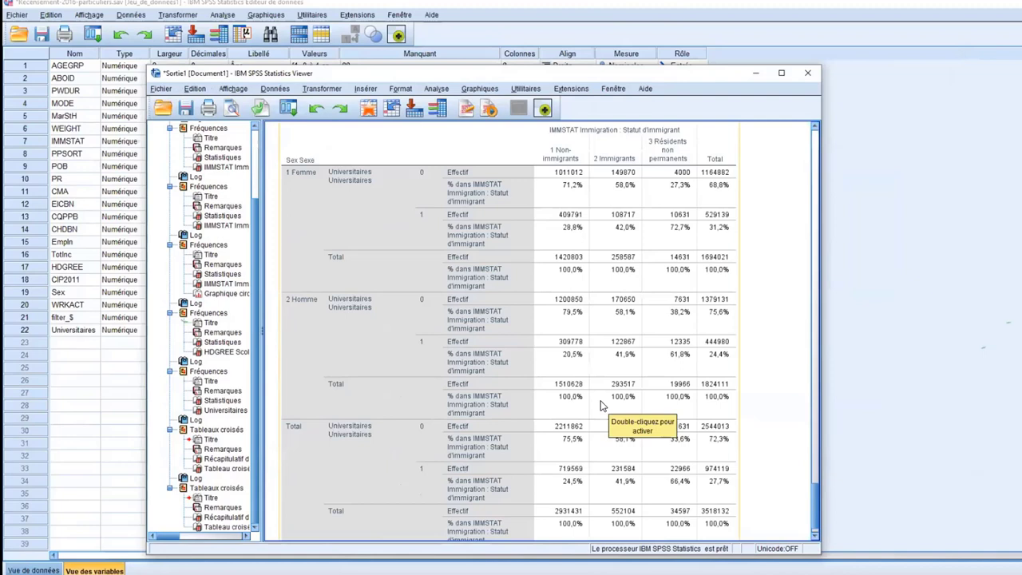
scroll(602, 405, down, 2)
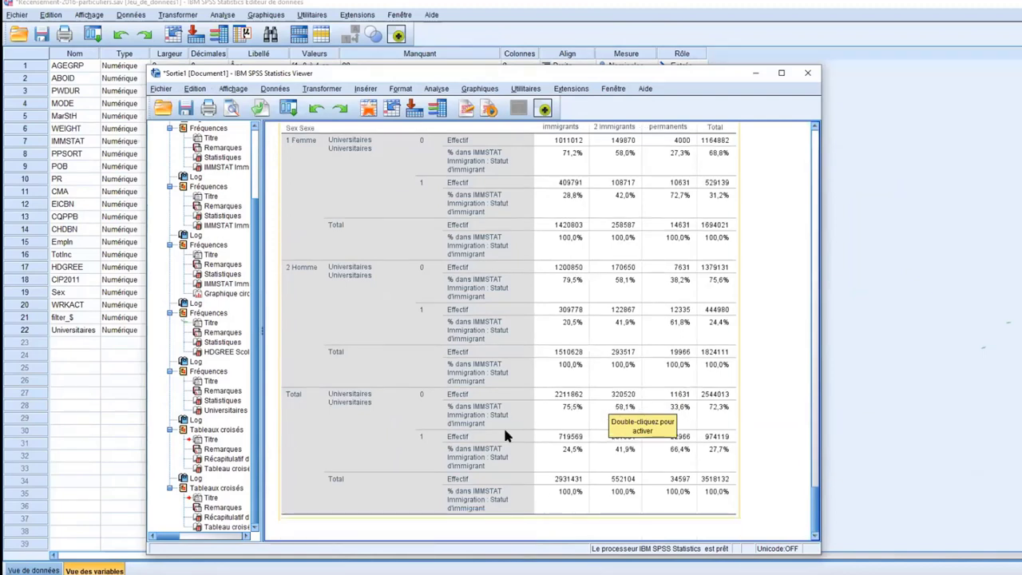
scroll(595, 461, up, 3)
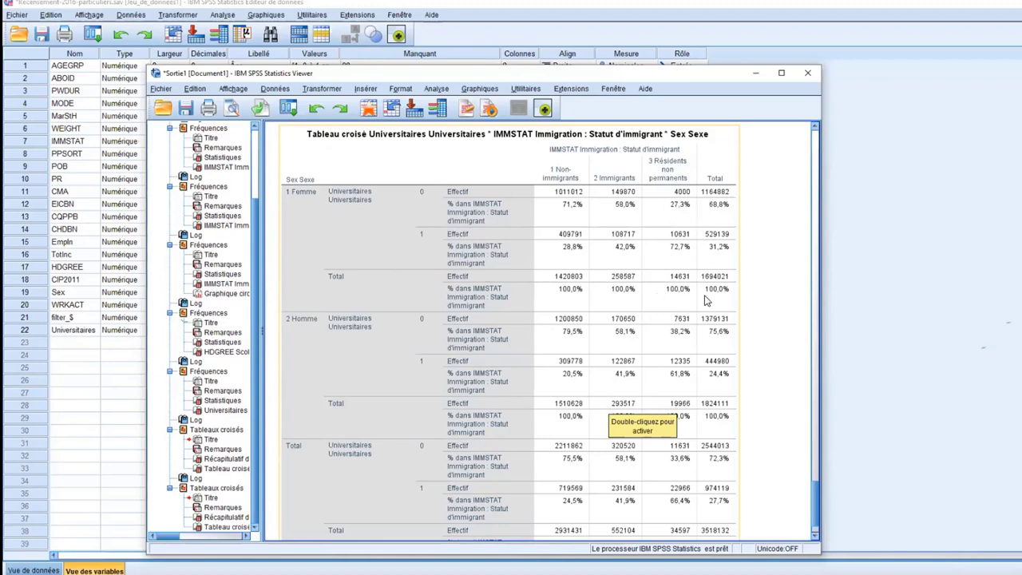
scroll(685, 301, up, 1)
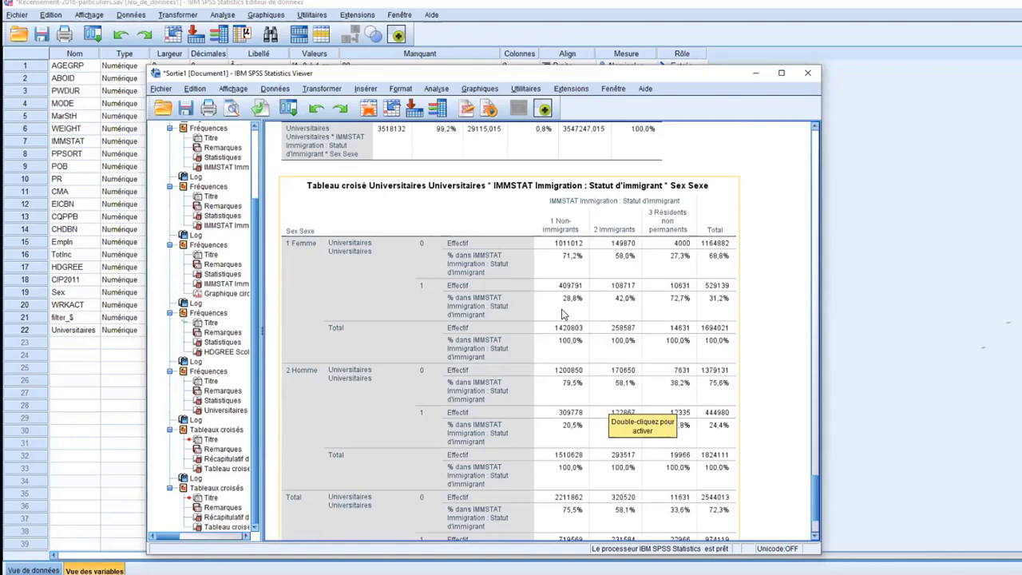
scroll(561, 313, down, 2)
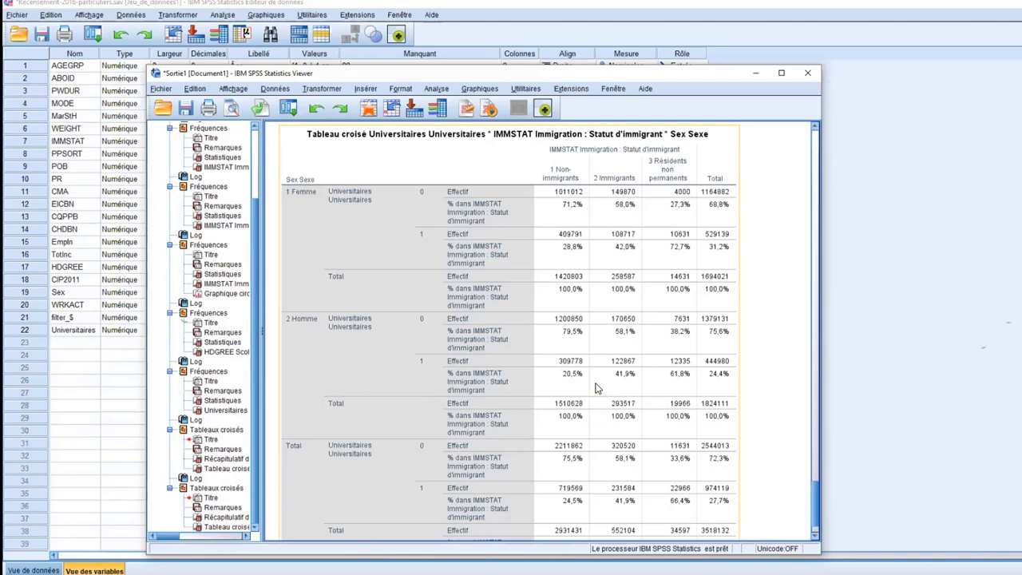
Step: Switch to the PowerPoint slideshow and advance to the demo slide on calculating a variable
key(alt+Tab)
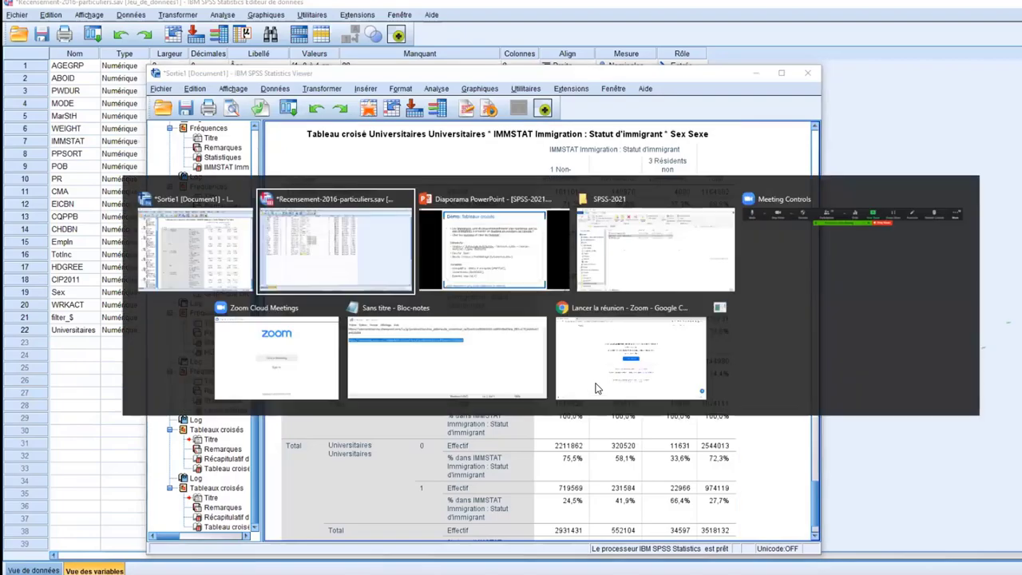
key(alt+Tab)
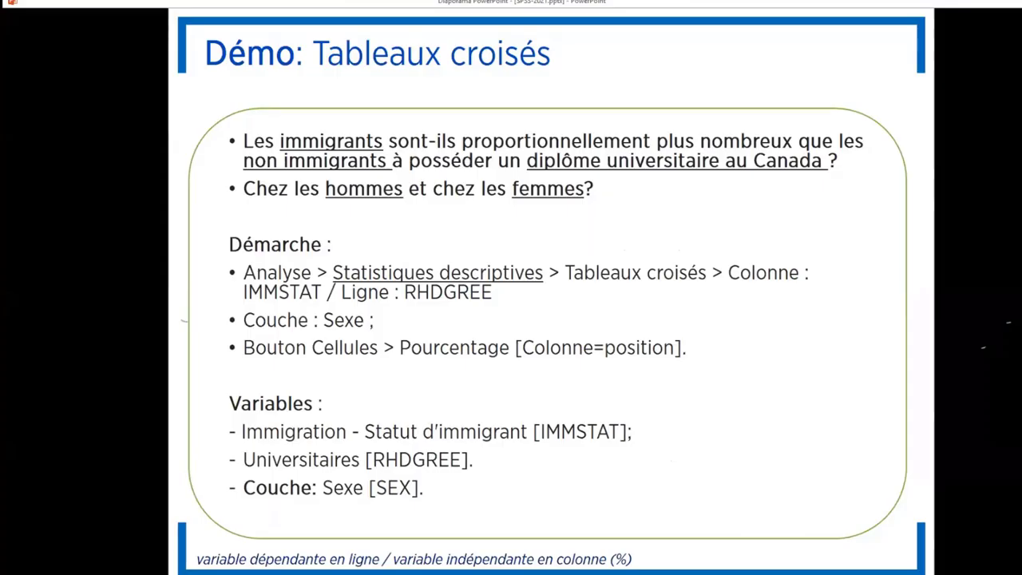
key(Right)
key(Right)
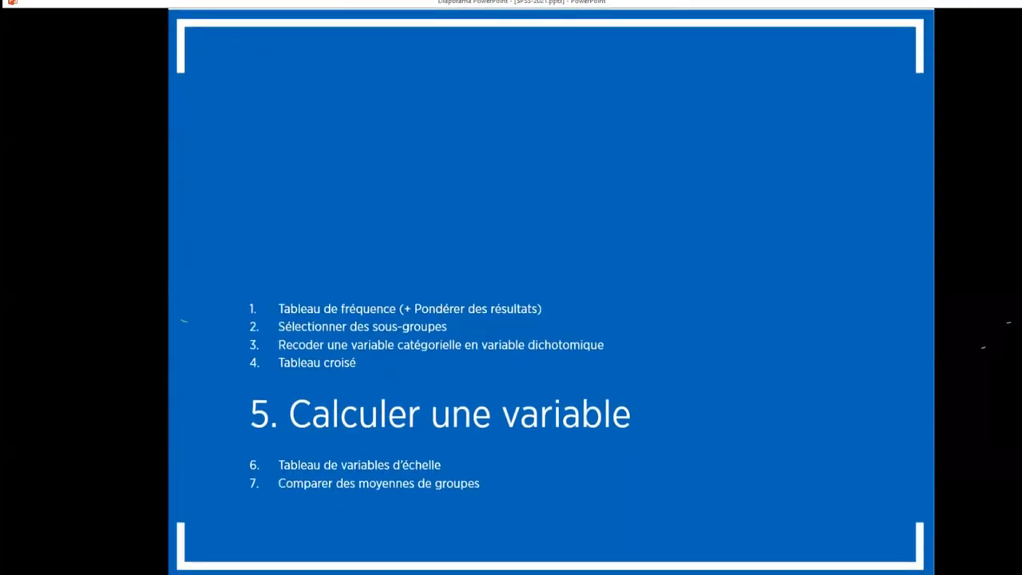
key(Right)
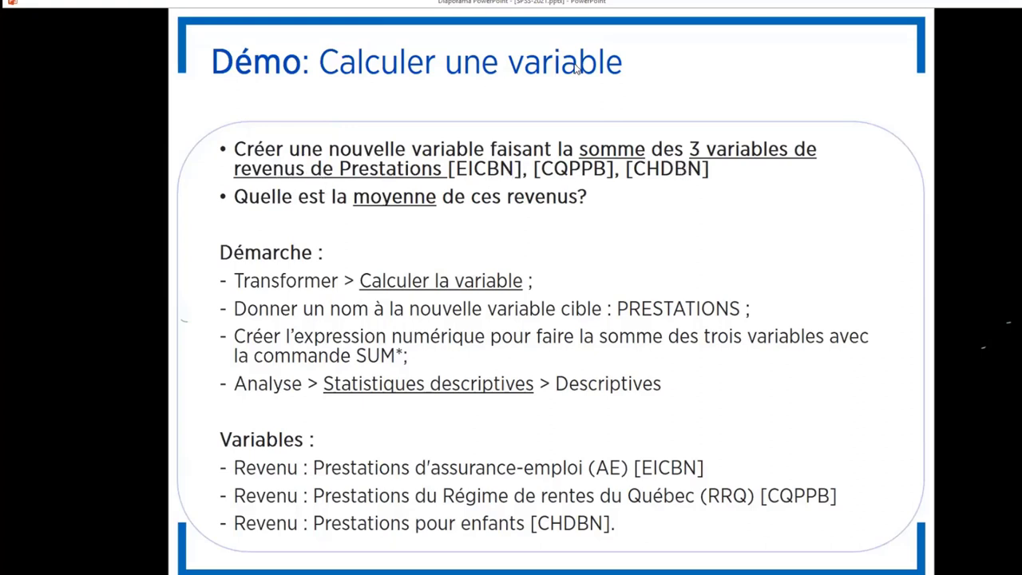
Step: Switch to the SPSS data editor, widen the Libellé column, and locate the labels of EICBN, CQPPB and CHDBN
click(558, 39)
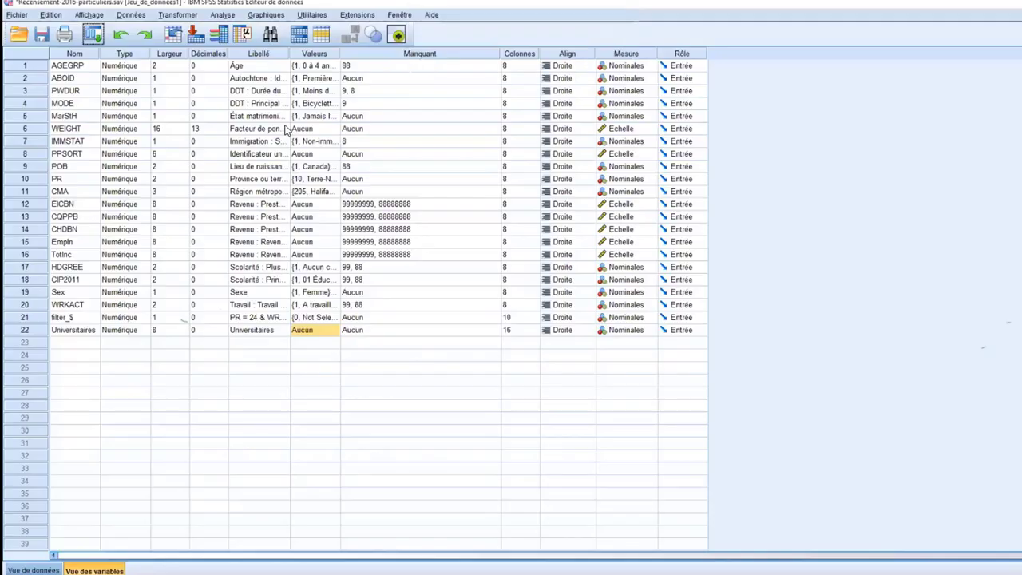
double_click(290, 53)
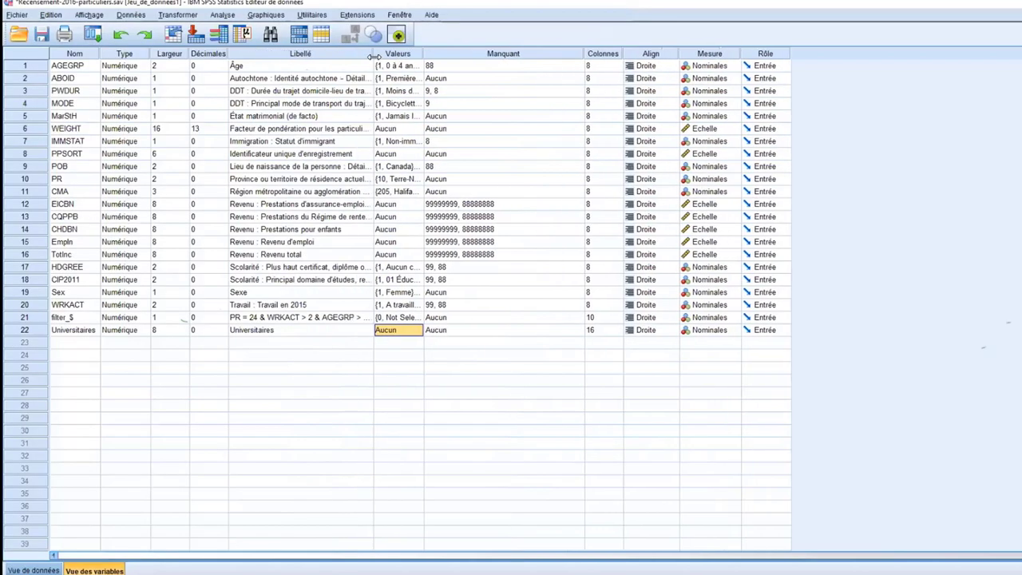
click(310, 206)
key(Down)
key(Down)
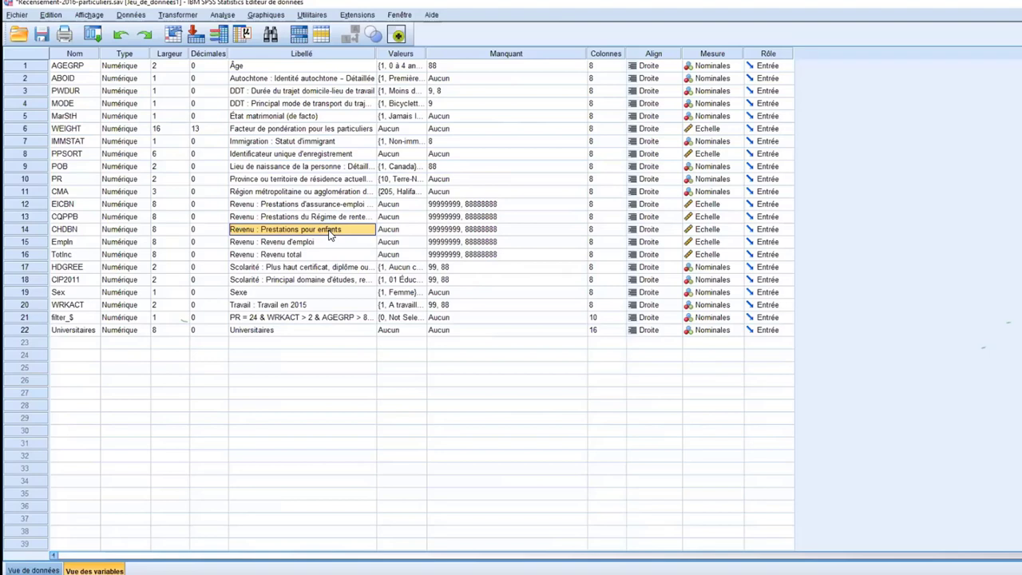
Step: Start computing a new variable and name the target variable prestations
click(178, 17)
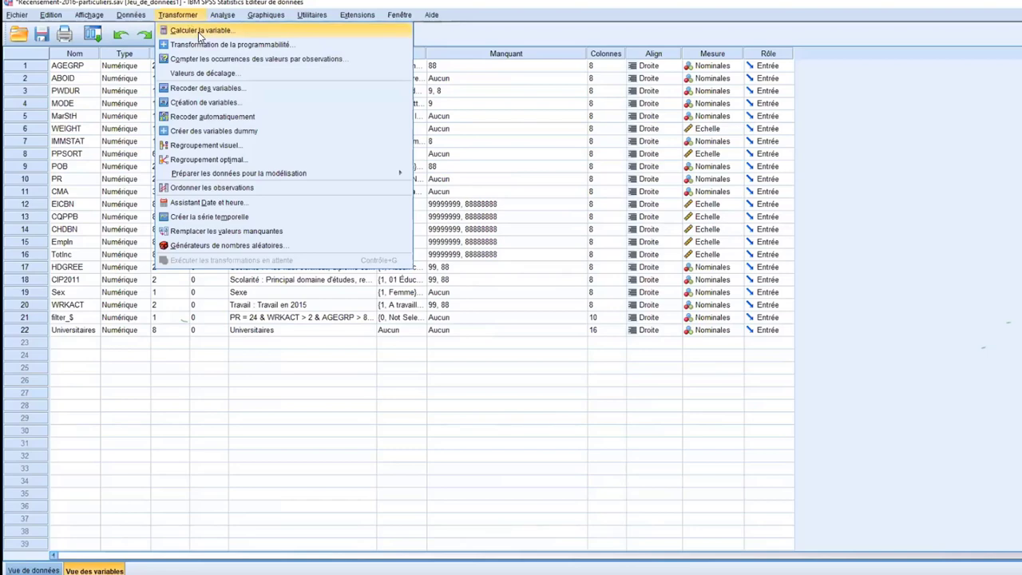
click(198, 31)
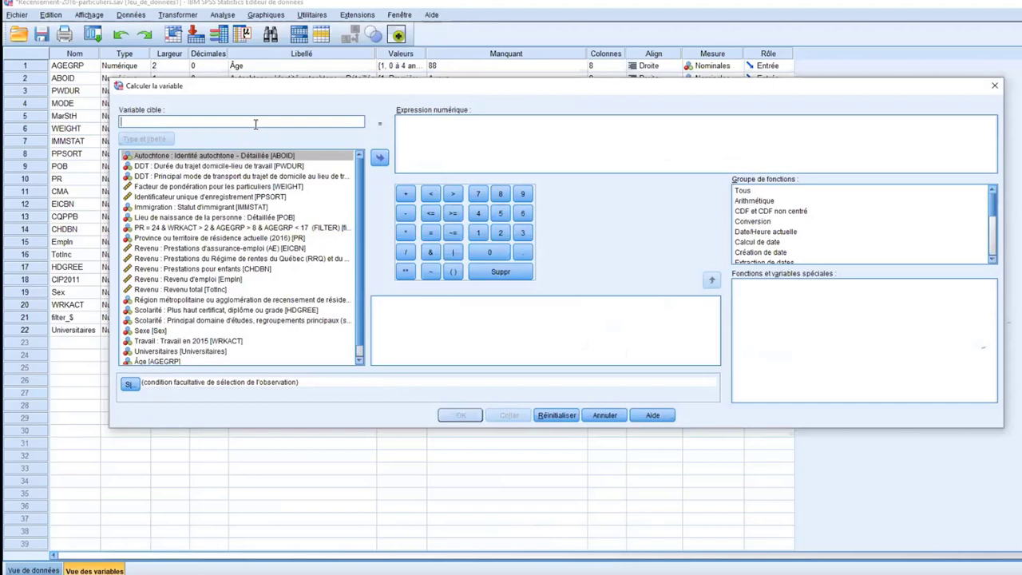
text(presta)
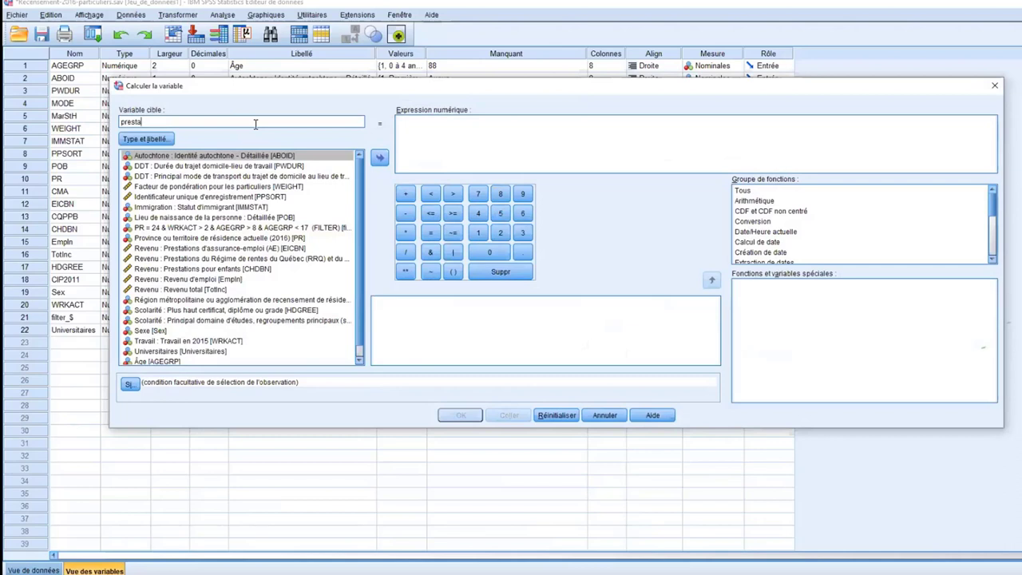
text(tions)
Step: Insert the Sum function from the full function list into the numeric expression for prestations
click(489, 136)
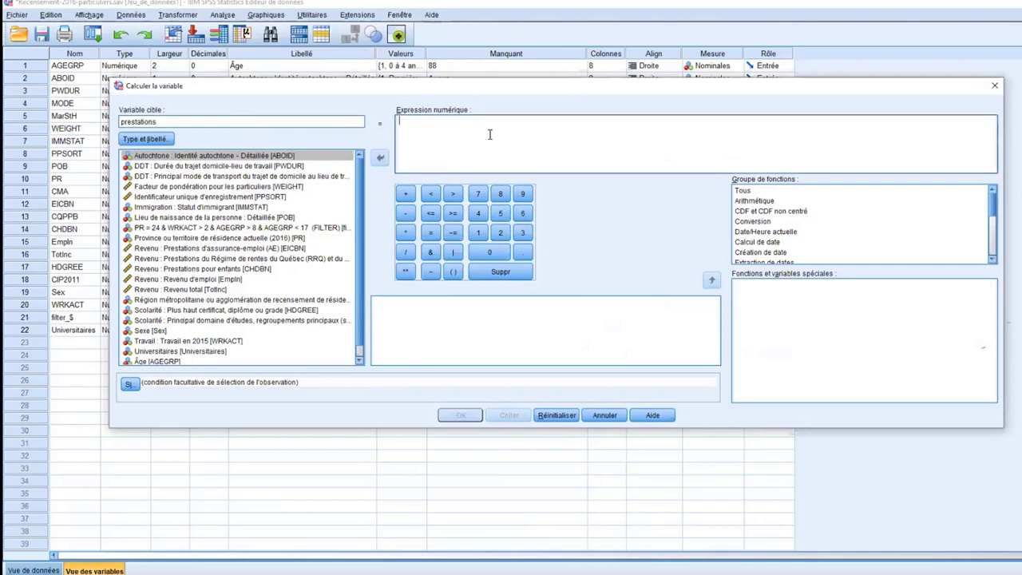
click(769, 192)
click(827, 315)
key(s)
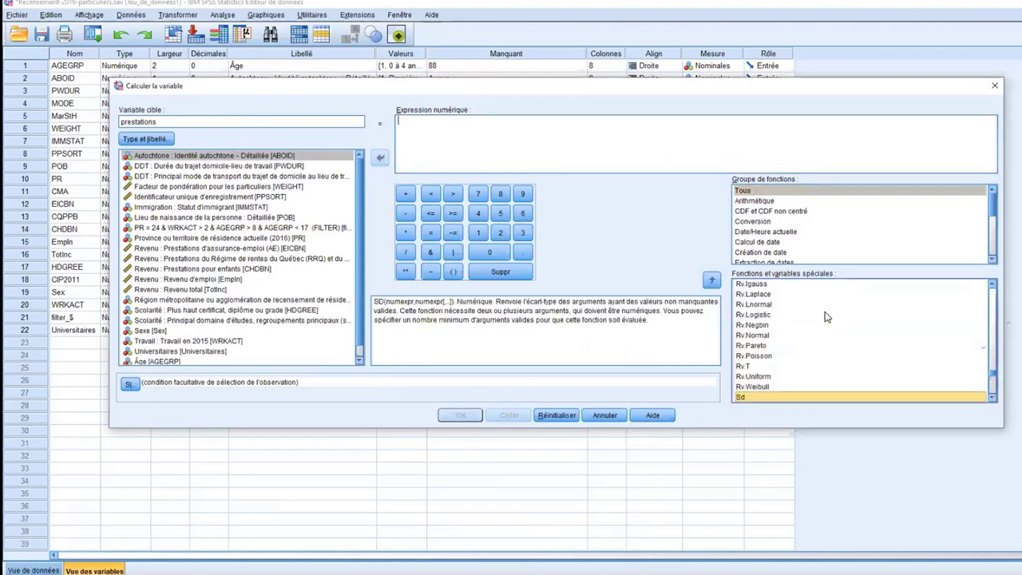
scroll(827, 317, down, 4)
scroll(827, 317, down, 2)
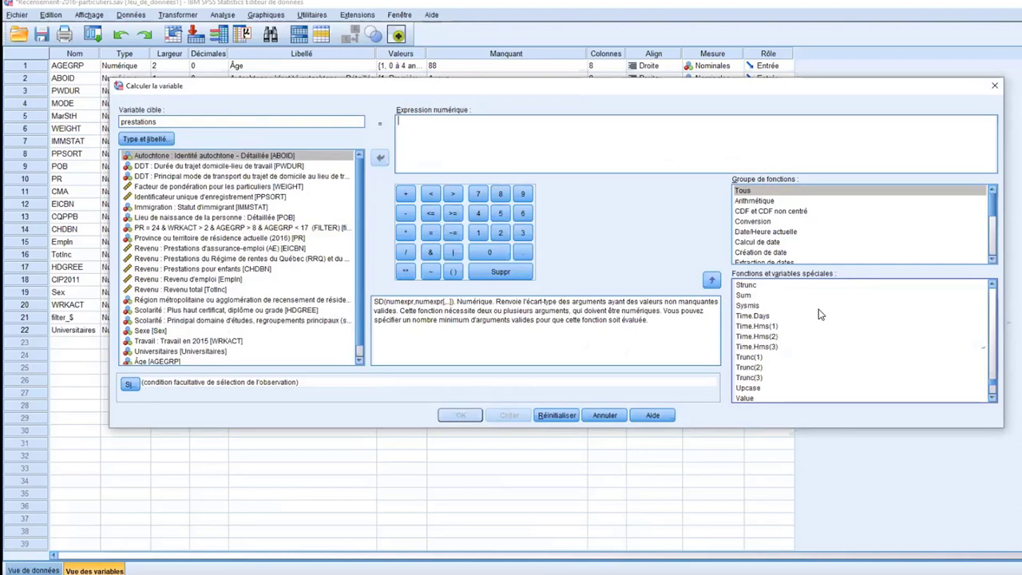
double_click(811, 296)
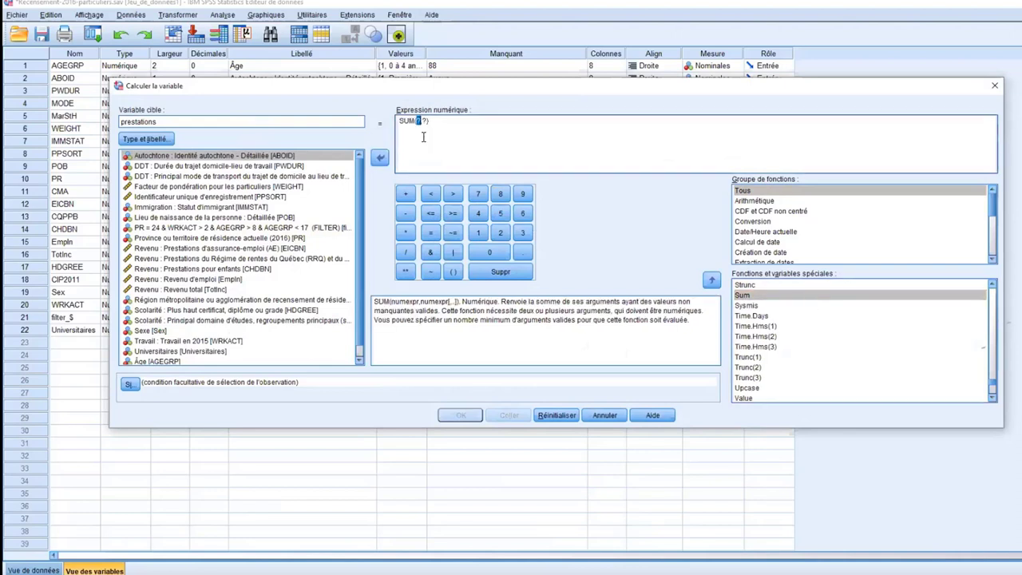
Step: Fill the Sum function with EICBN, CQPPB and CHDBN as its arguments and create the prestations variable
double_click(239, 248)
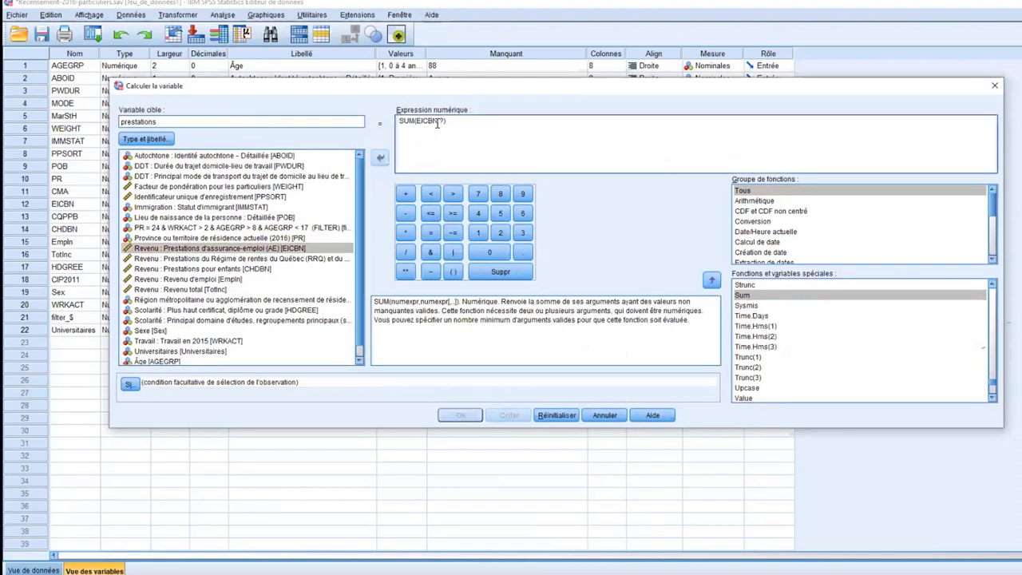
double_click(441, 121)
double_click(273, 259)
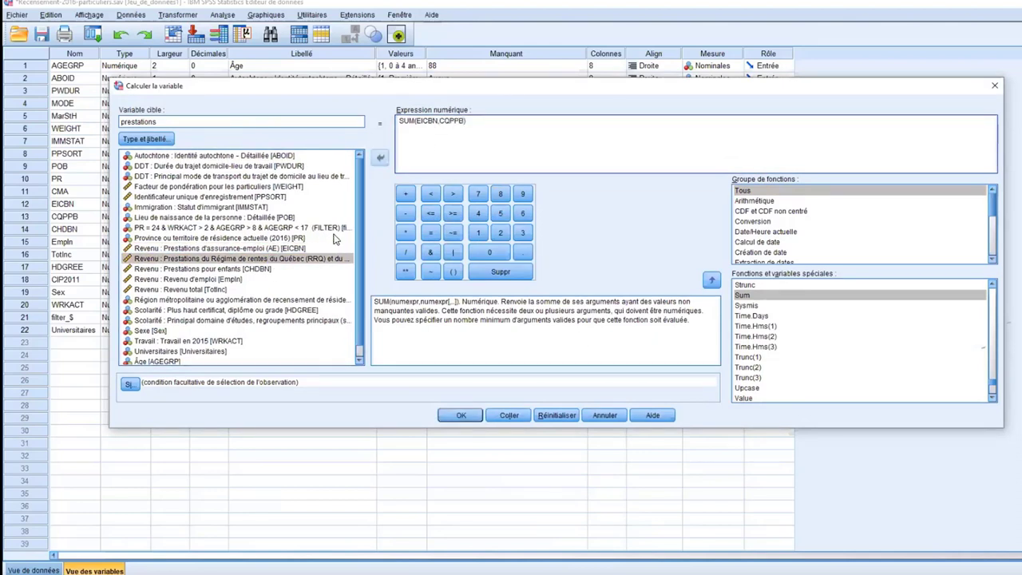
text(,)
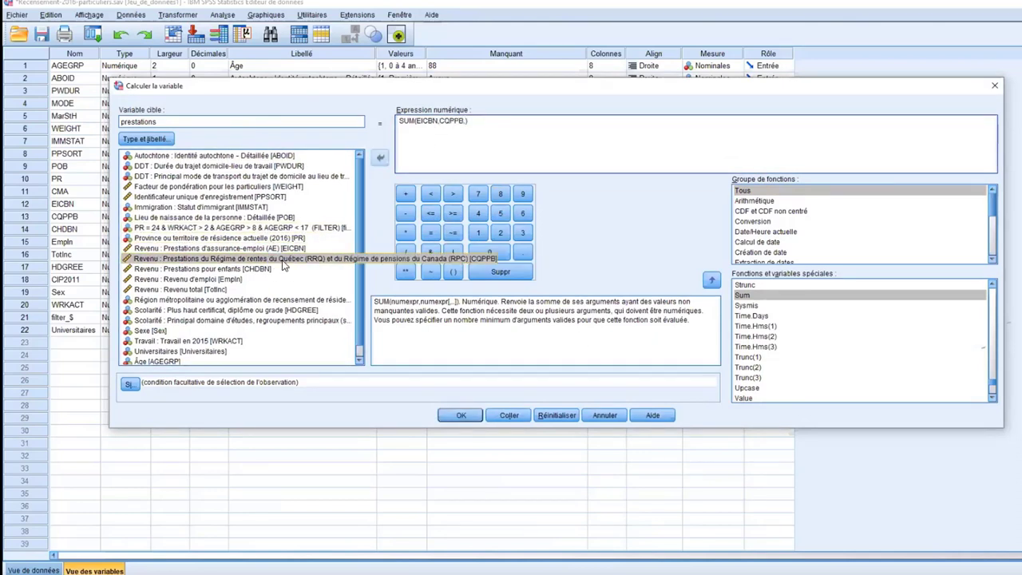
double_click(270, 269)
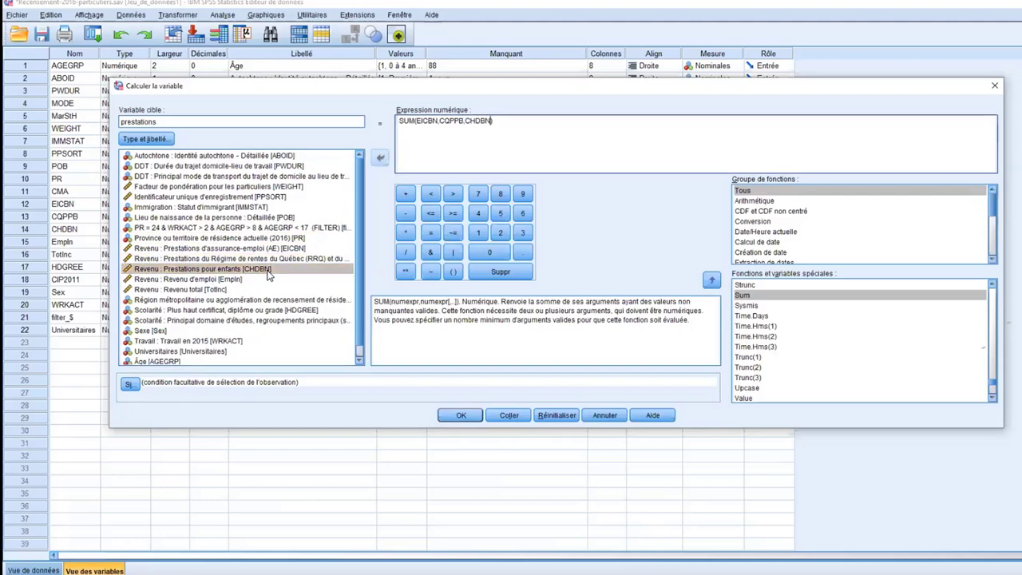
click(462, 416)
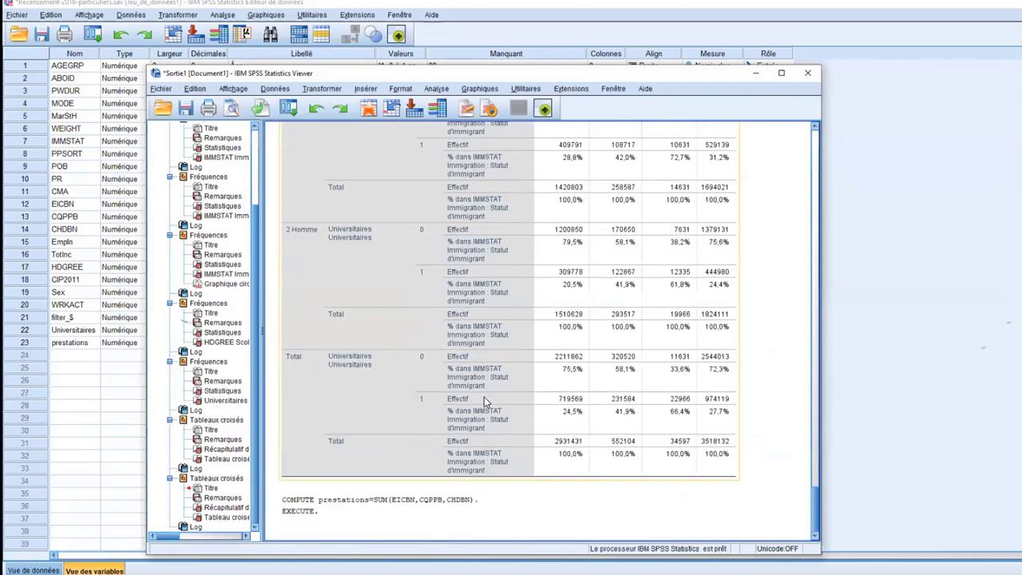
Step: Examine the new prestations variable and its case values in the data view
click(38, 343)
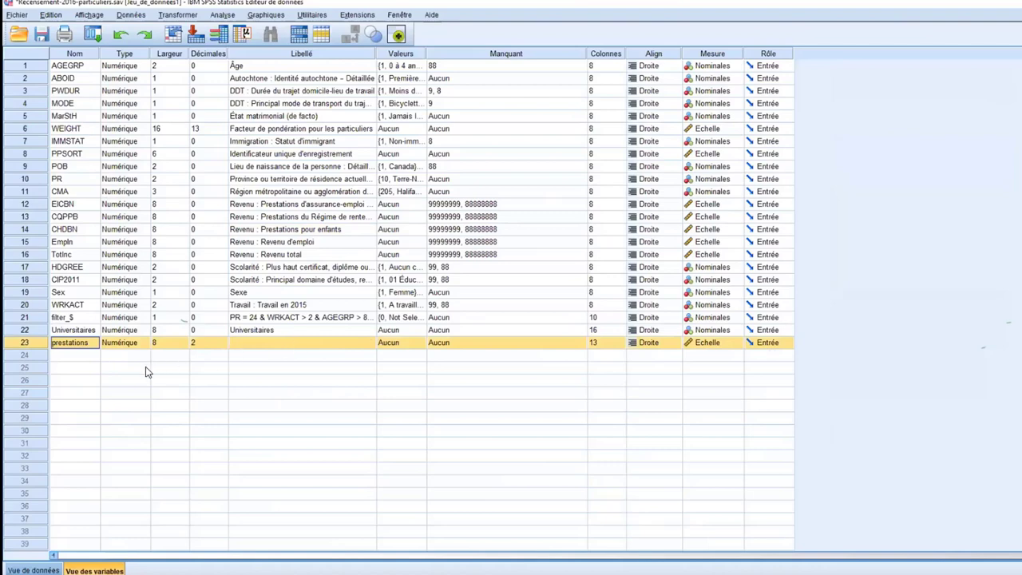
click(34, 345)
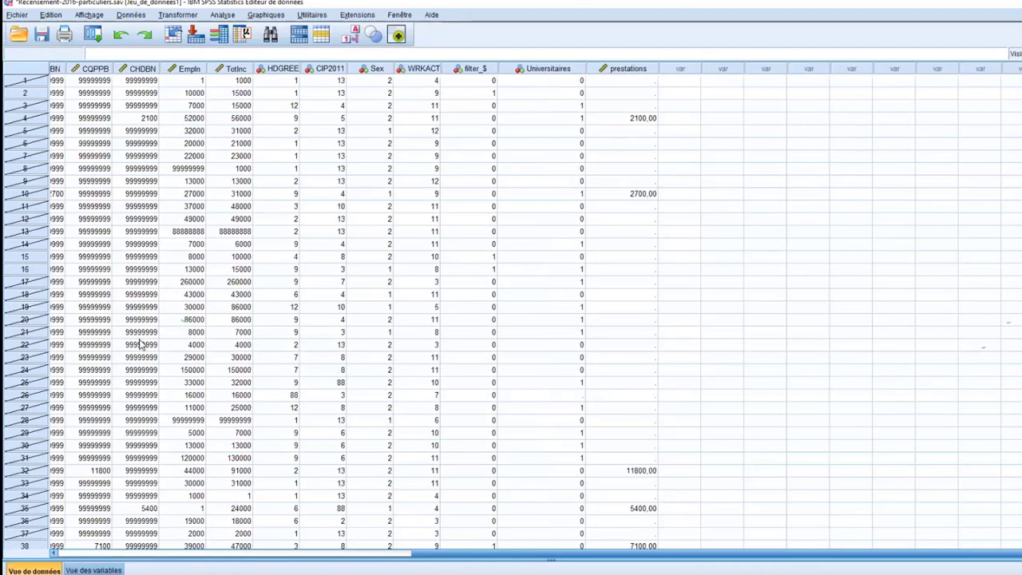
click(623, 70)
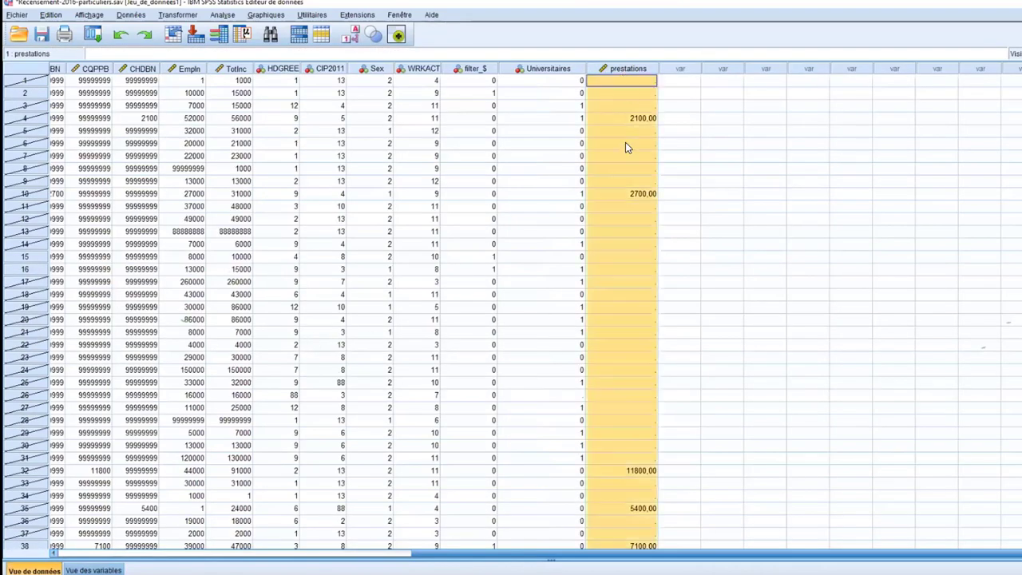
drag(622, 345, 623, 369)
click(632, 407)
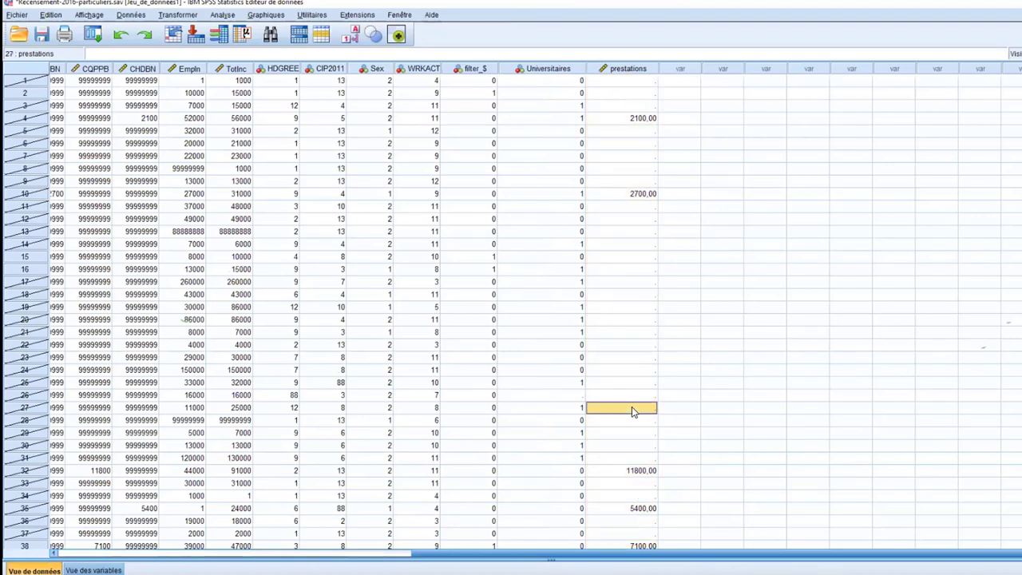
drag(645, 208, 635, 432)
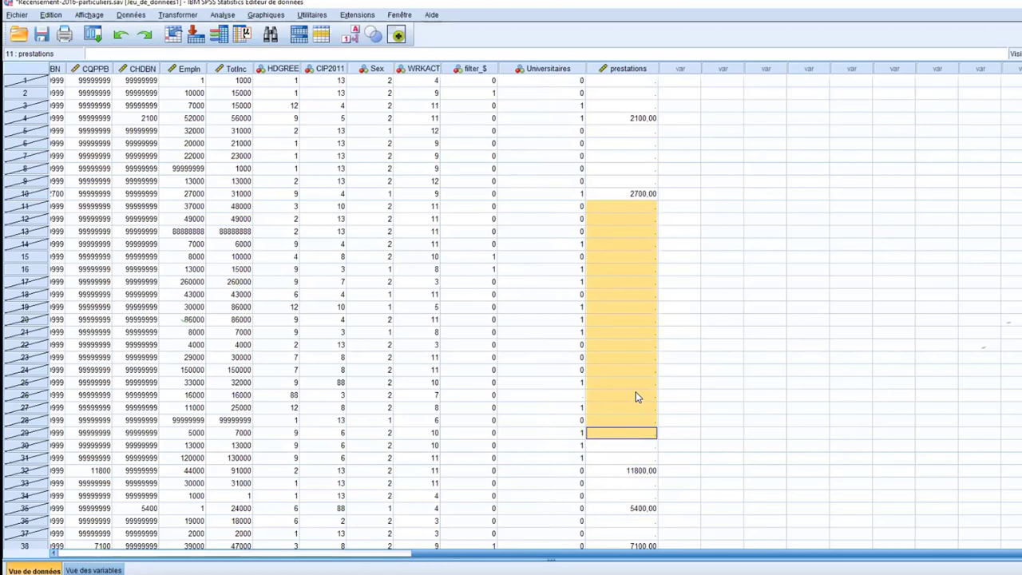
scroll(635, 394, down, 5)
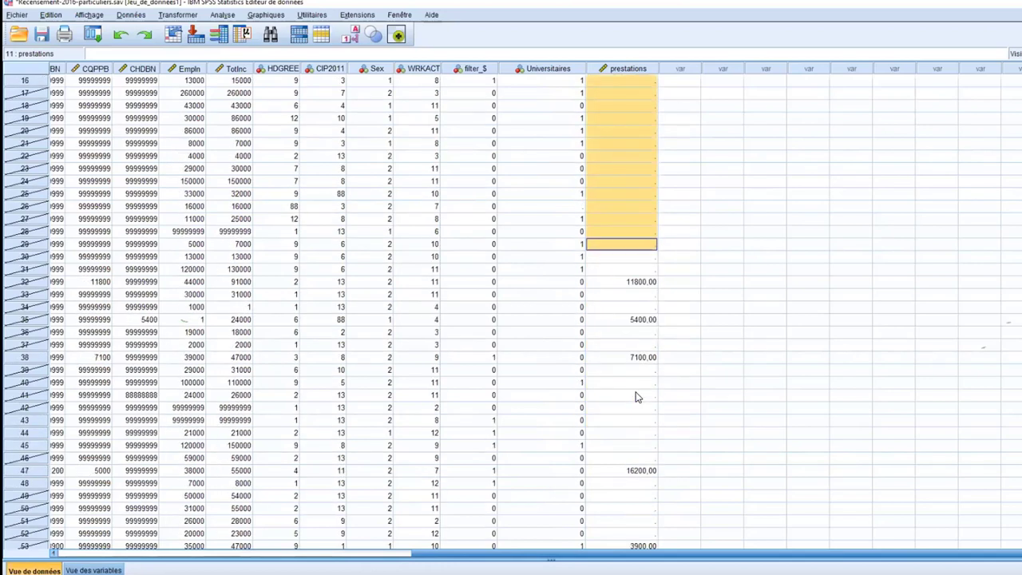
click(647, 281)
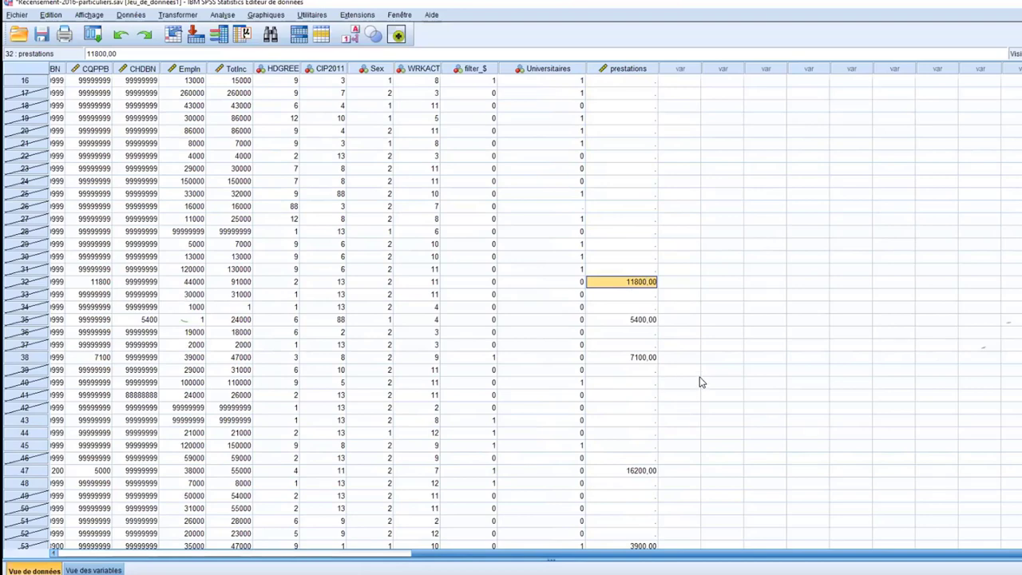
Step: Switch to the PowerPoint slideshow and advance to the section slide "6. Tableau de variables d'échelle"
key(alt+Tab)
key(alt+Tab)
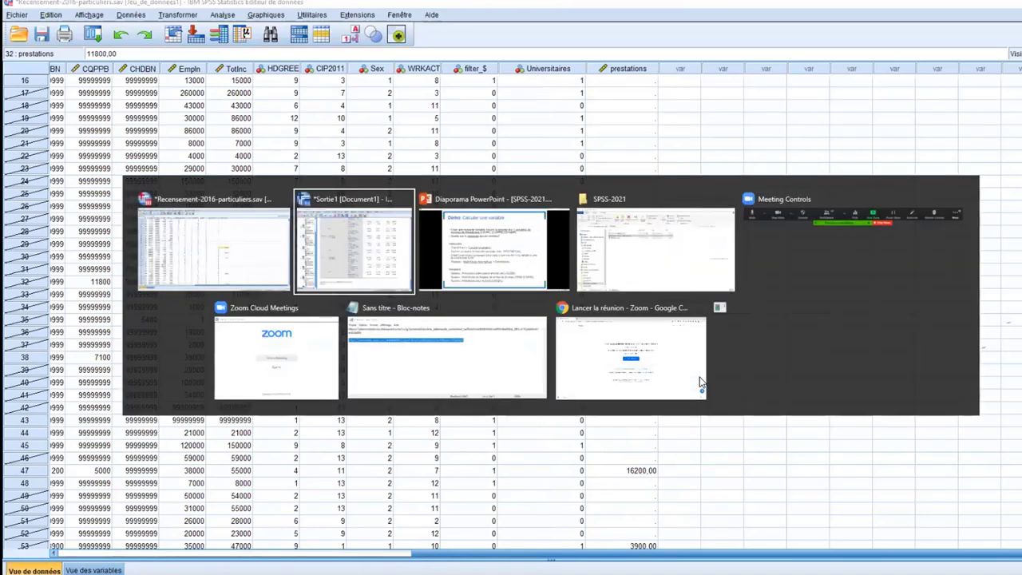
key(Right)
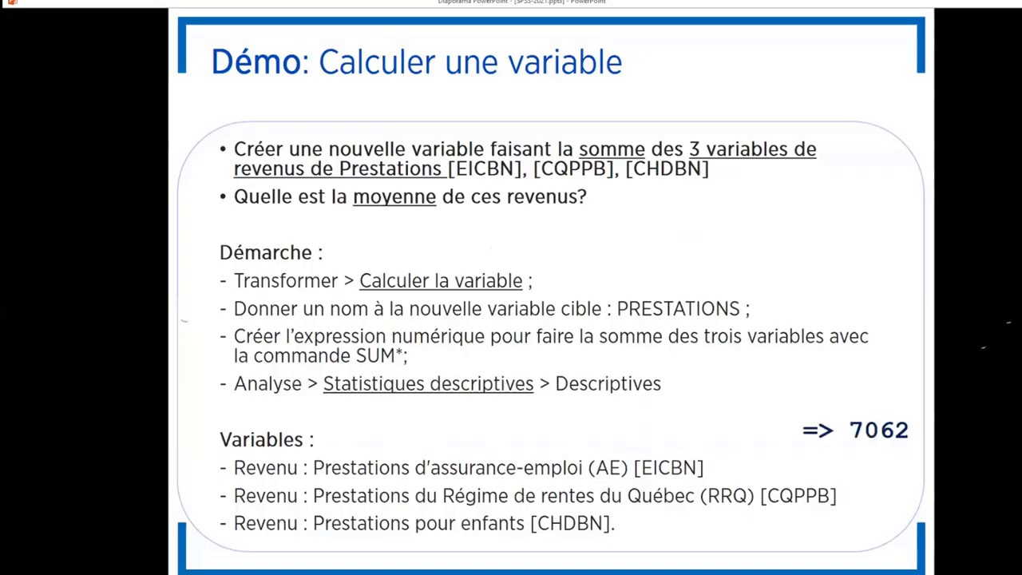
key(Right)
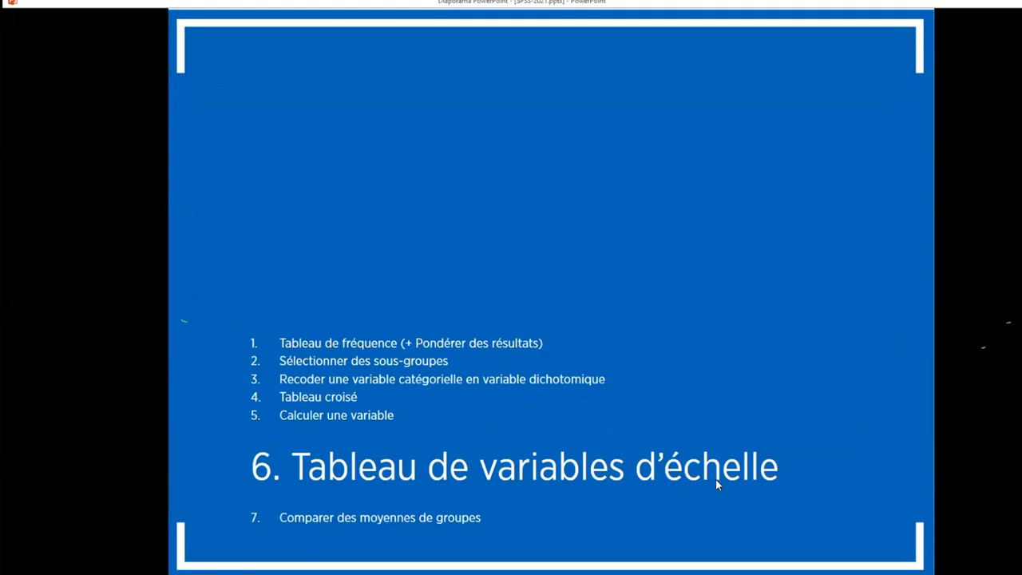
Step: Switch back to the SPSS data editor and run Descriptives on the total income variable TotInc
key(alt+Tab)
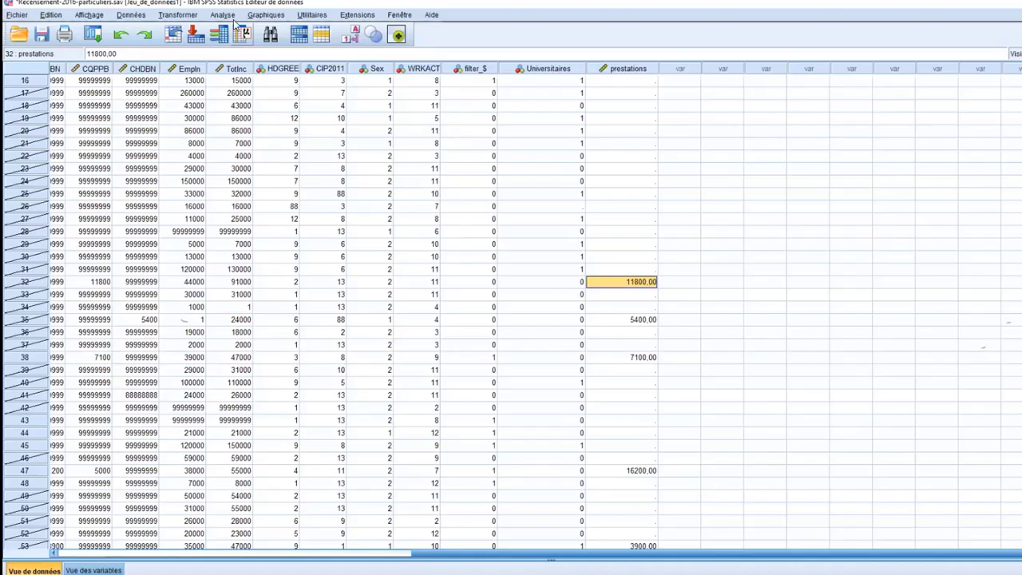
click(223, 15)
mouse_move(241, 47)
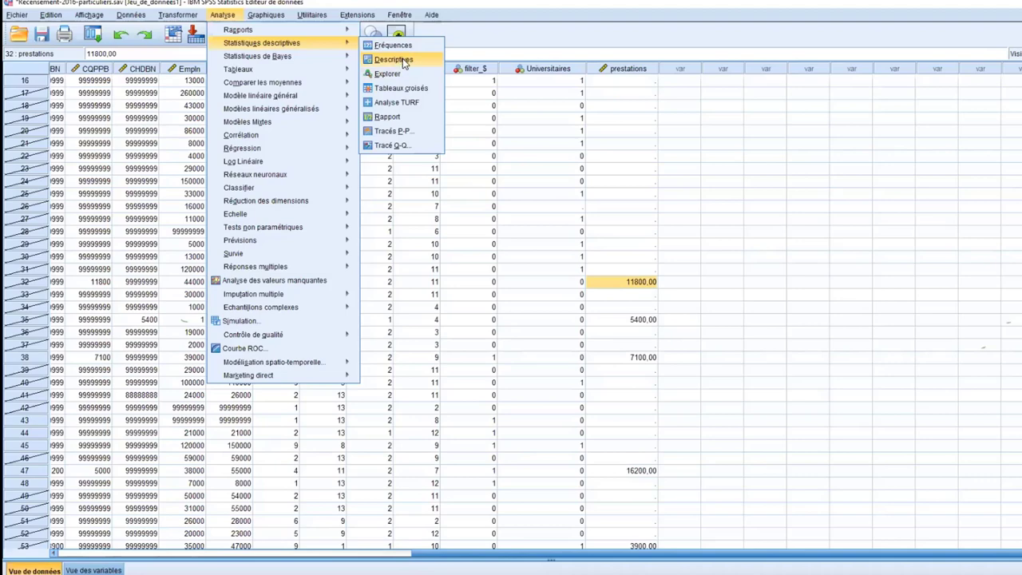
click(395, 60)
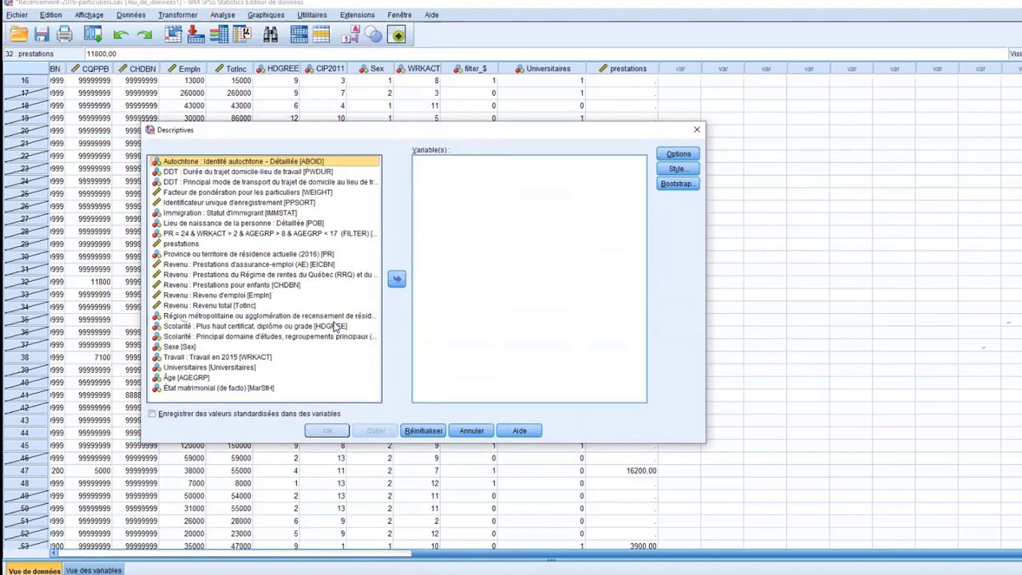
click(227, 308)
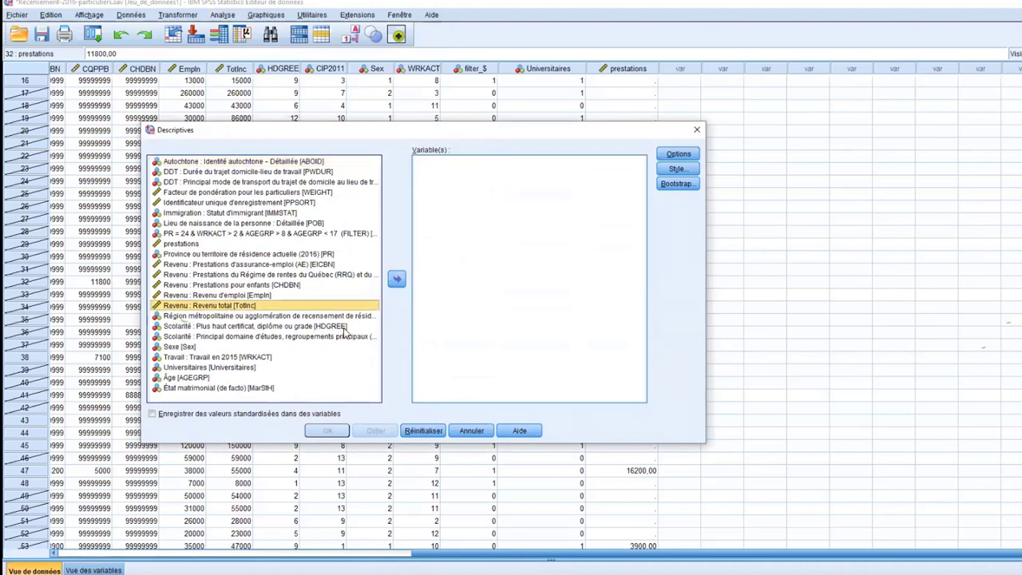
click(396, 281)
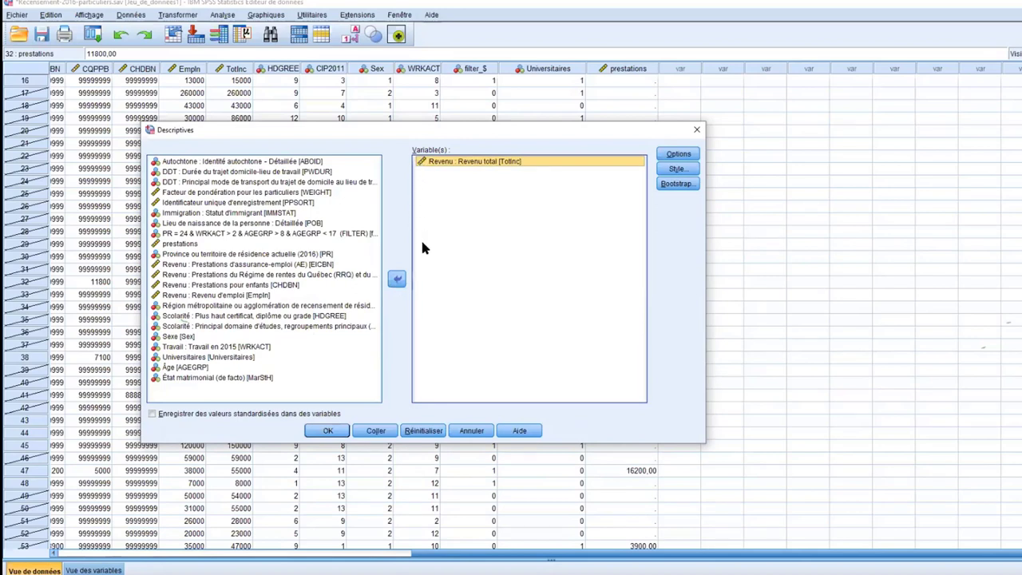
click(335, 432)
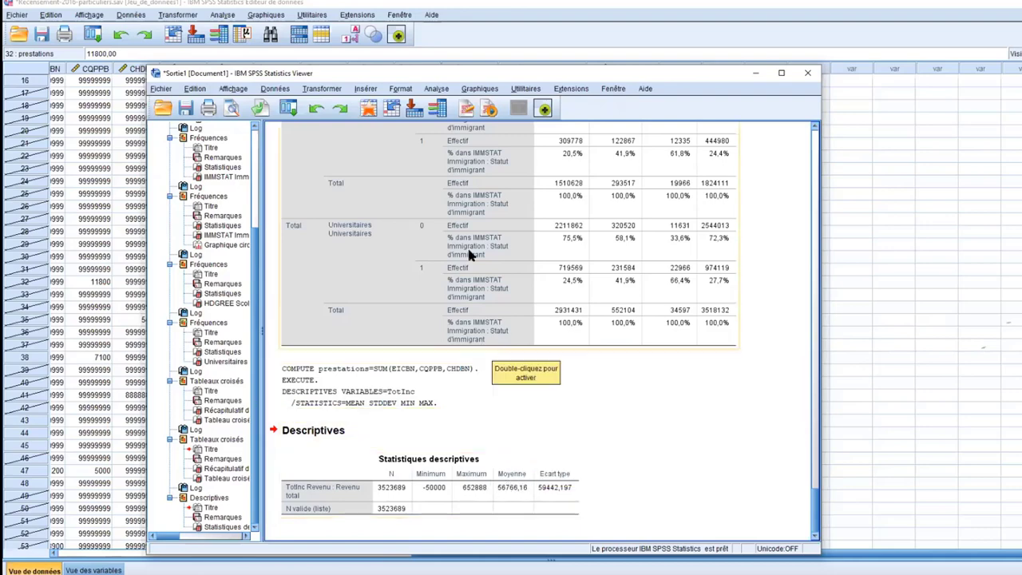
Step: Set up an Explore analysis with TotInc as the dependent variable and Sex as the factor
click(435, 89)
mouse_move(479, 116)
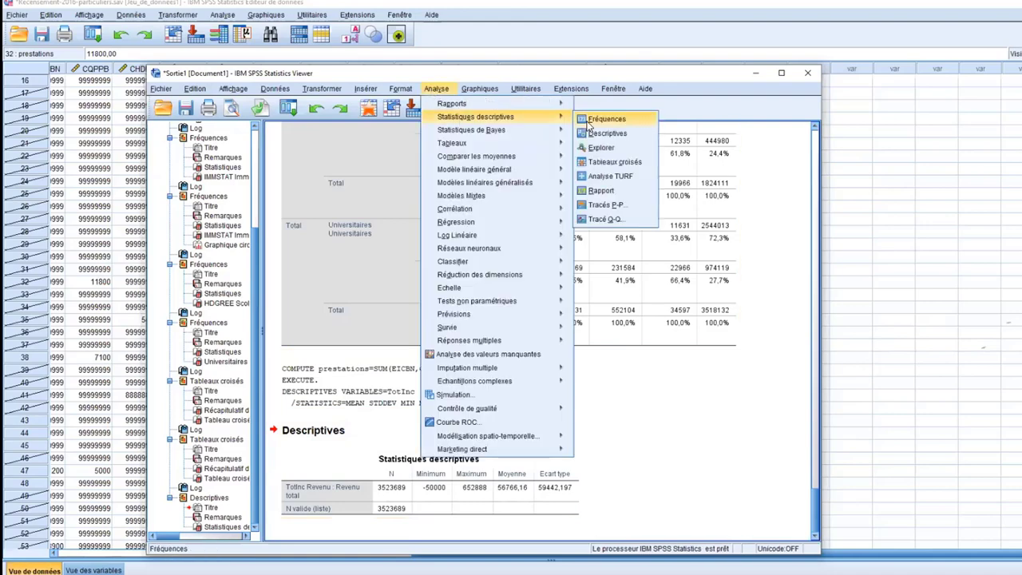
click(614, 149)
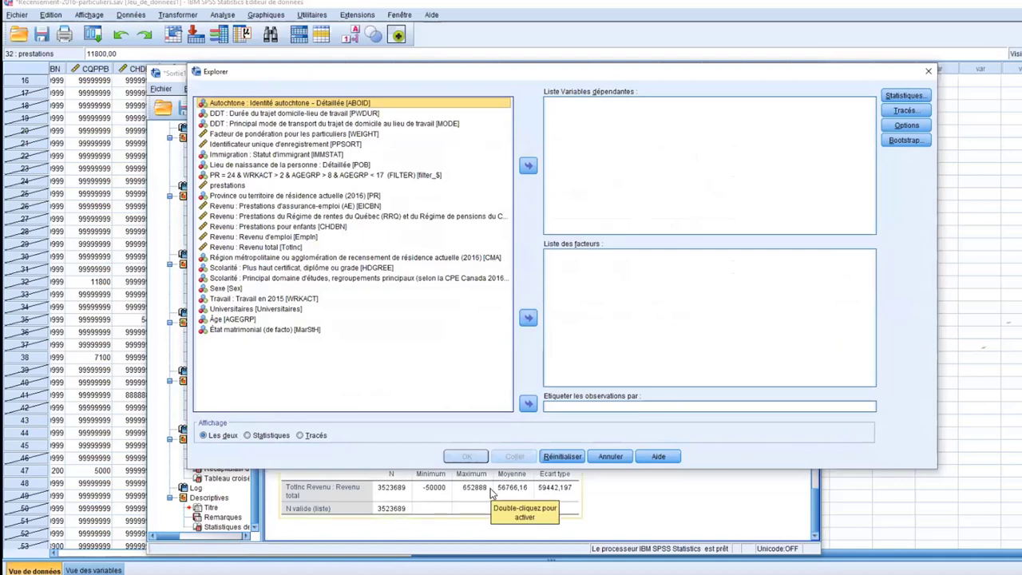
click(263, 247)
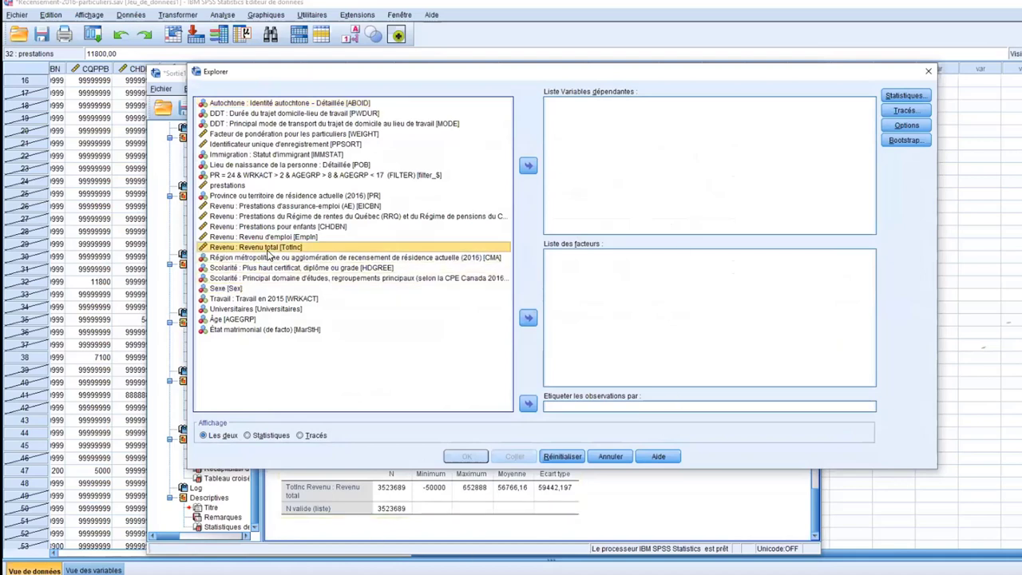
click(528, 167)
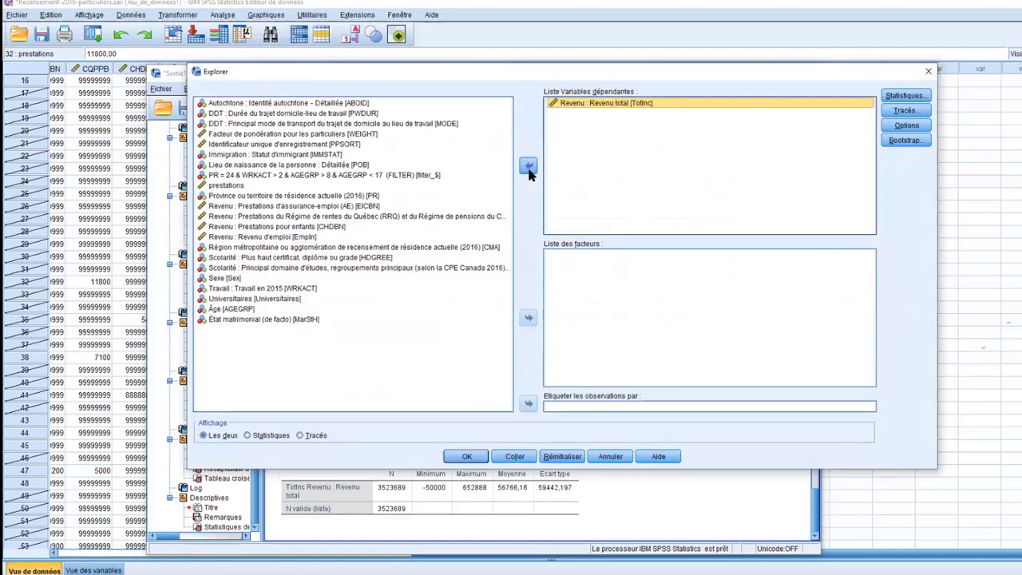
click(227, 278)
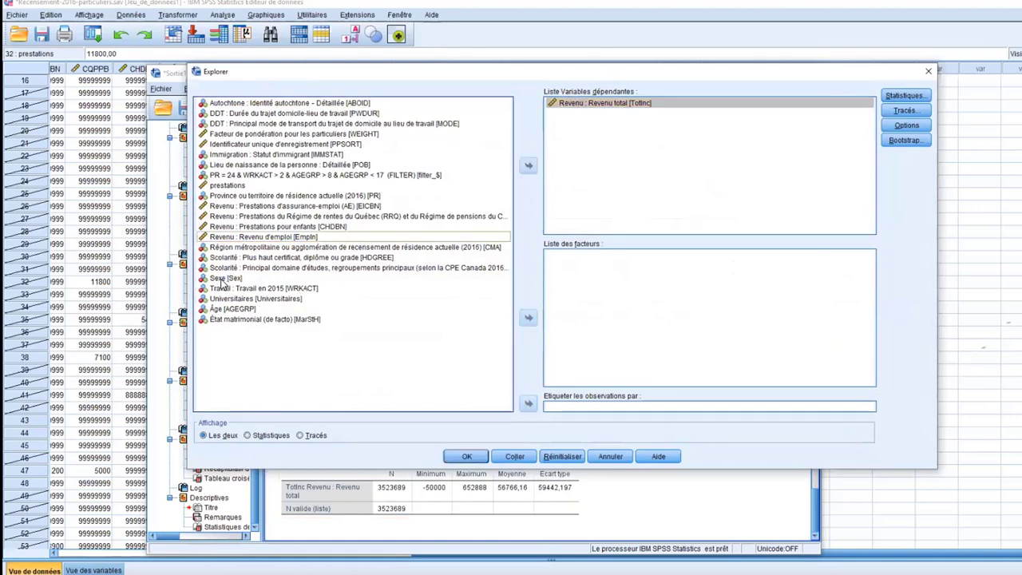
click(527, 319)
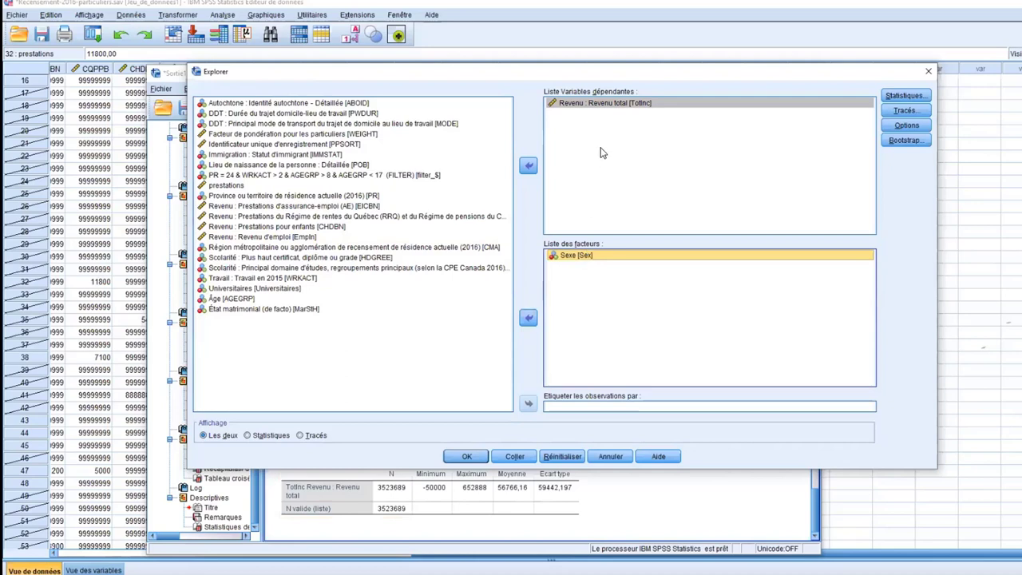
Step: Add extreme values and percentiles to the statistics of the Explore analysis
click(918, 96)
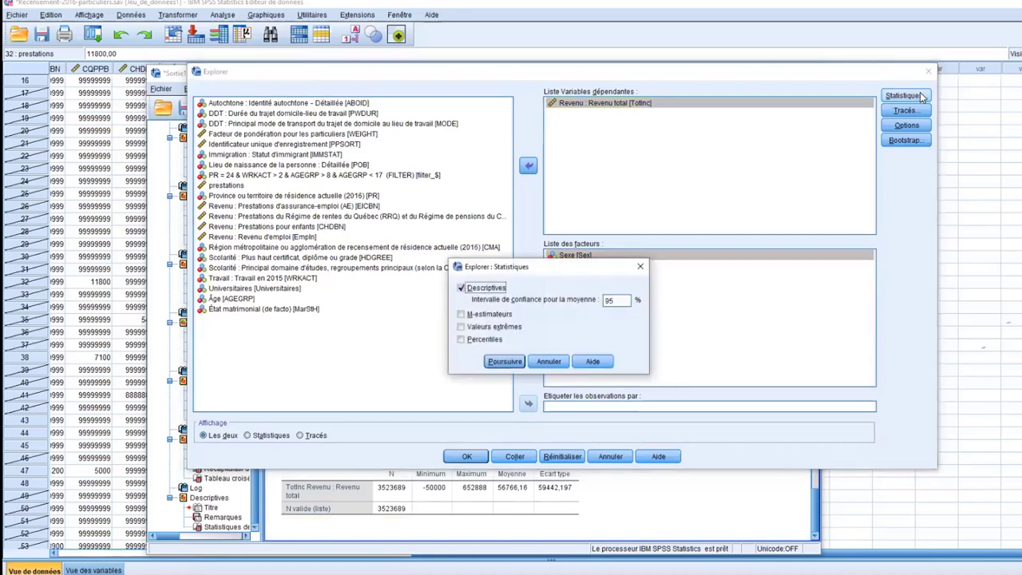
click(506, 333)
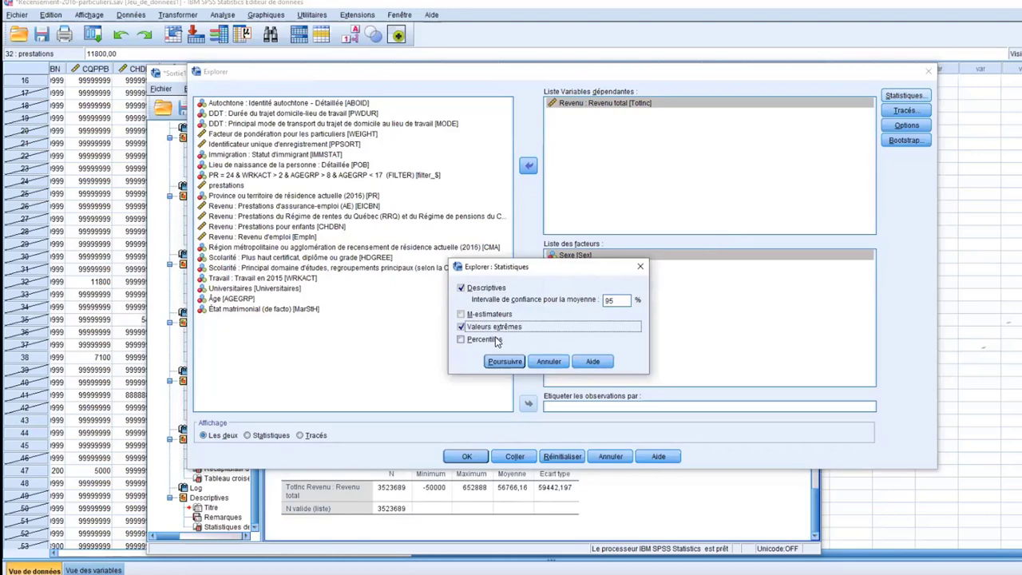
click(502, 341)
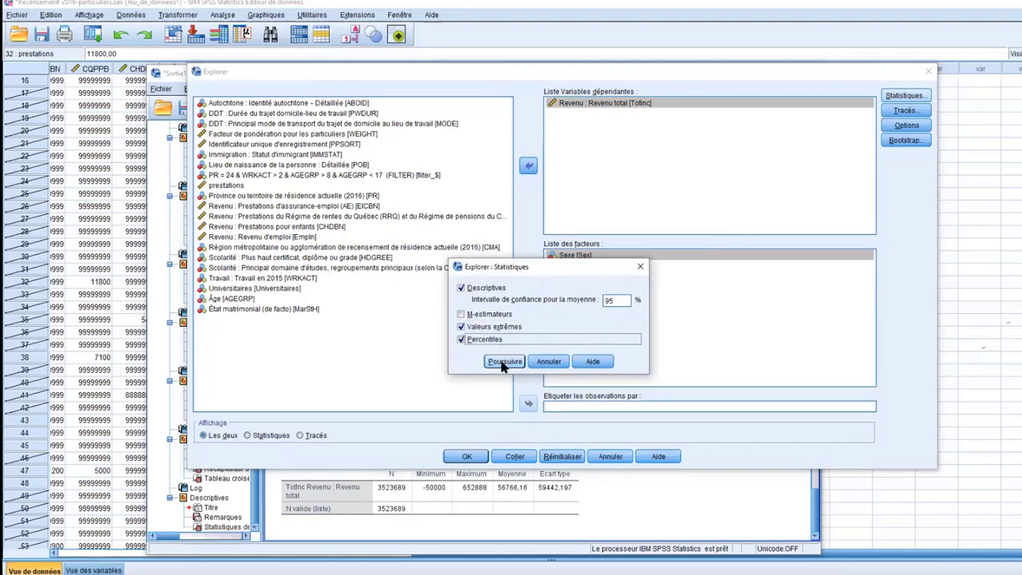
click(503, 362)
Step: Exclude the stem-and-leaf plot from the Explore plots and run the analysis
click(901, 110)
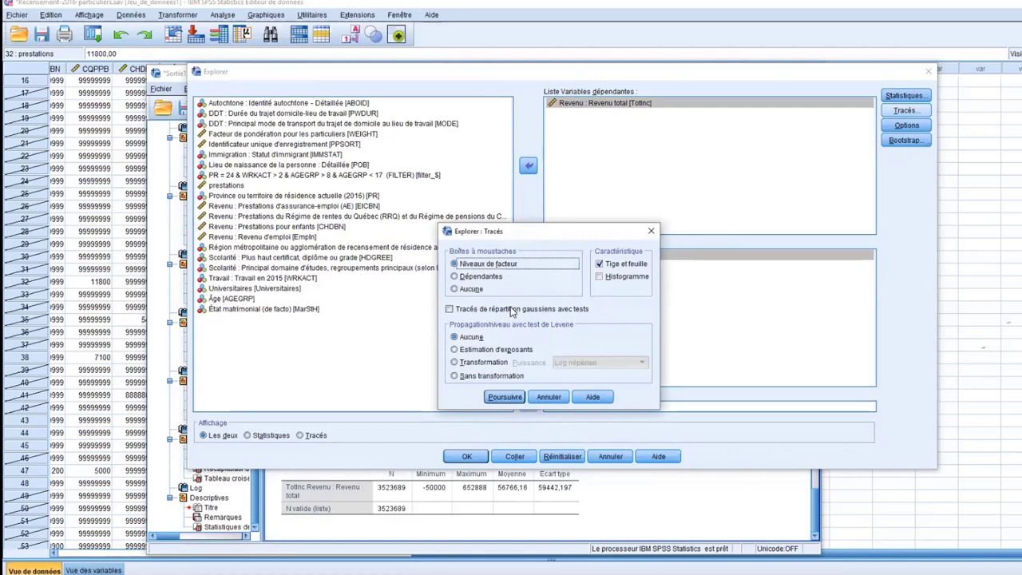
click(600, 265)
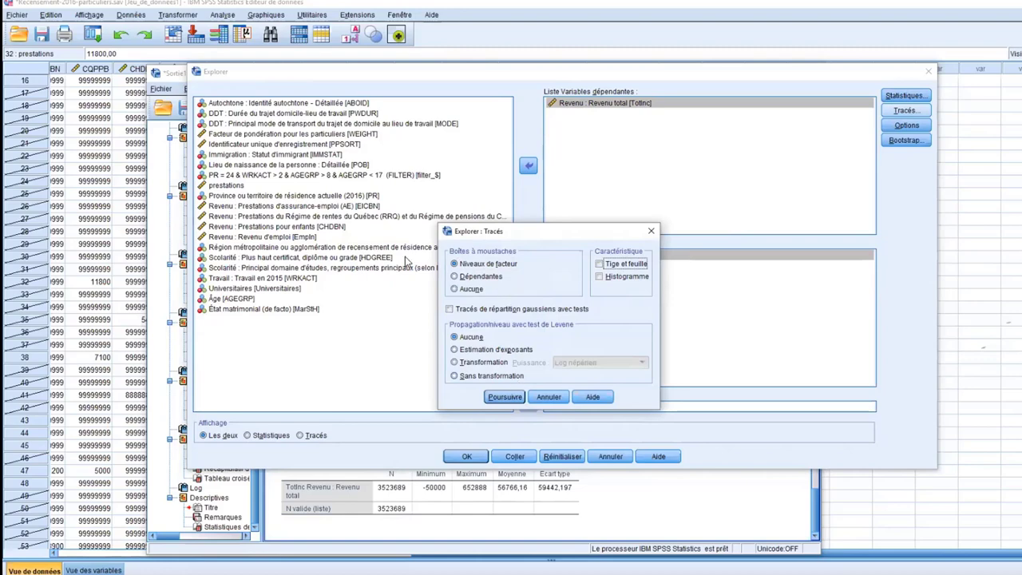
click(504, 396)
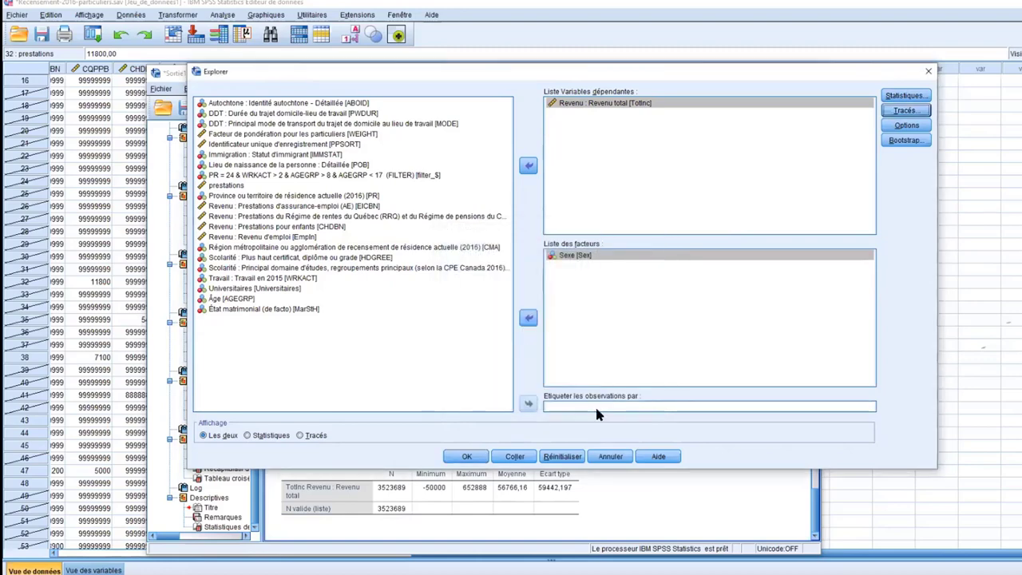
click(468, 456)
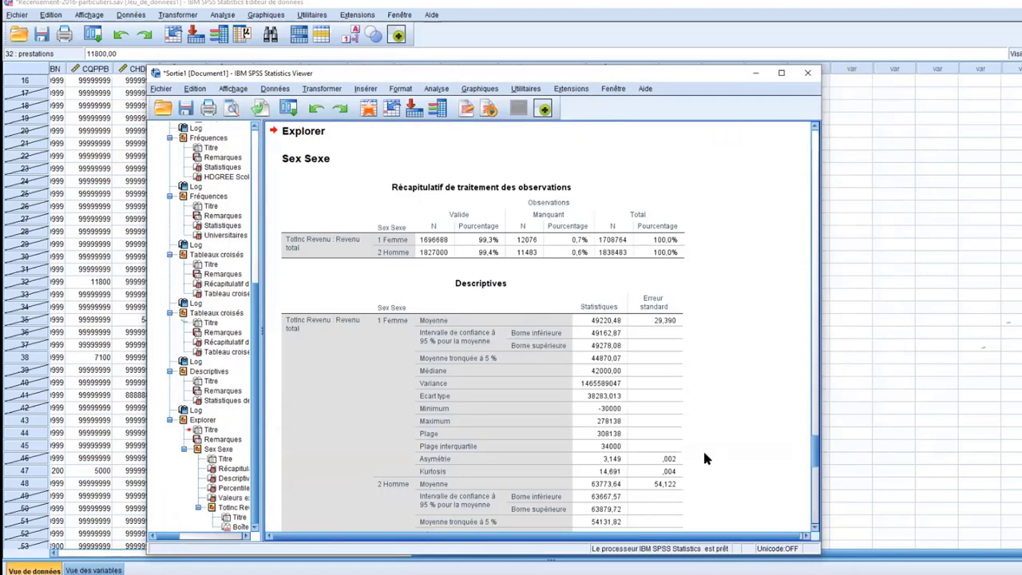
Step: Review the Explore output for TotInc by sex, from the descriptives, percentiles and extreme values to the boxplot
scroll(704, 458, down, 3)
click(446, 351)
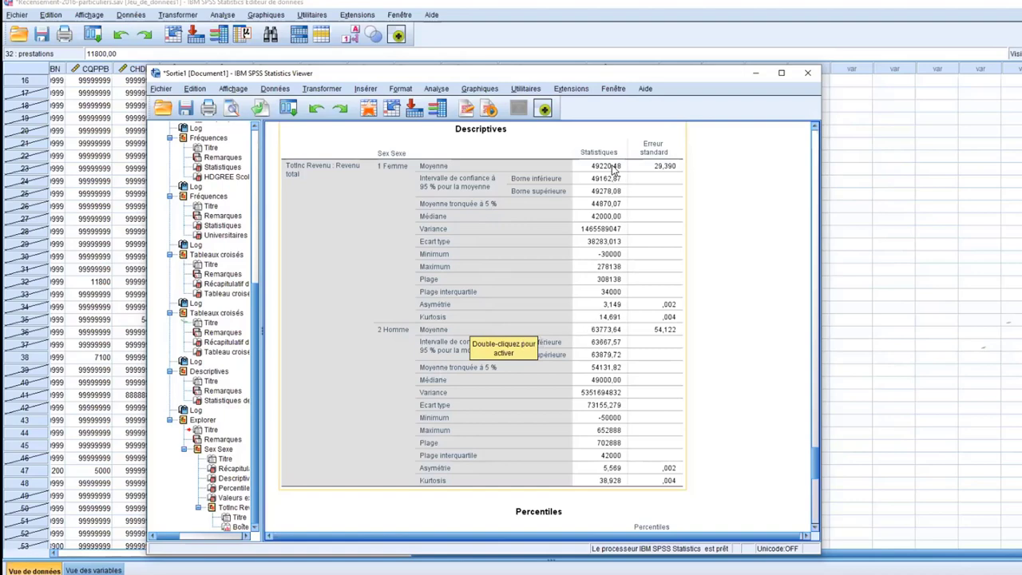
scroll(616, 406, down, 3)
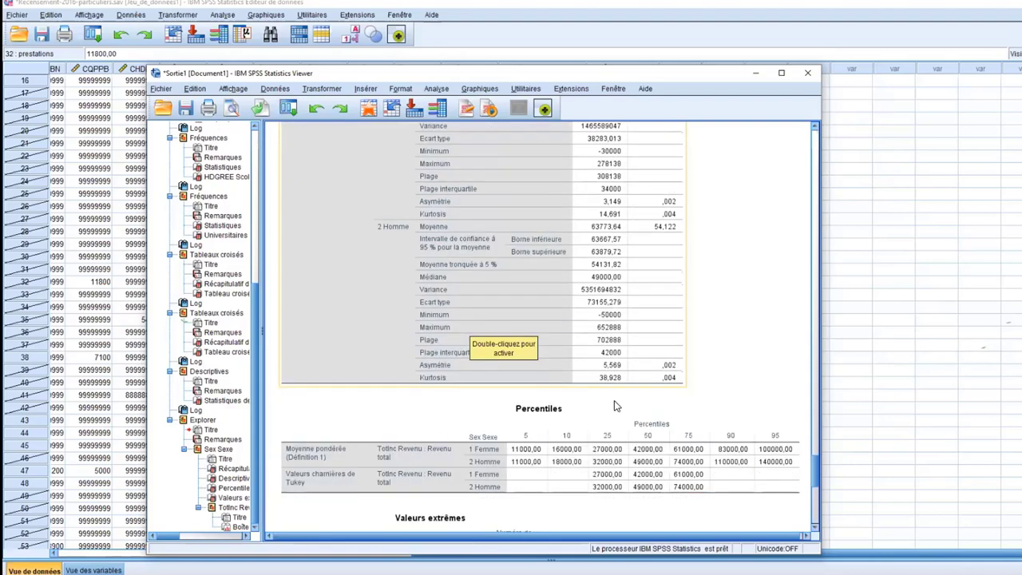
scroll(616, 405, down, 3)
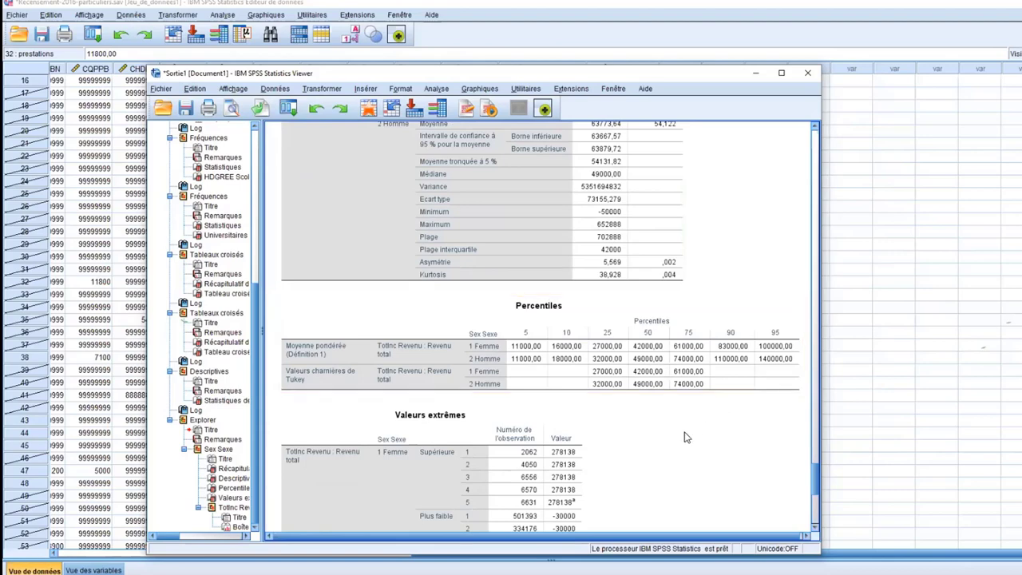
scroll(681, 439, down, 5)
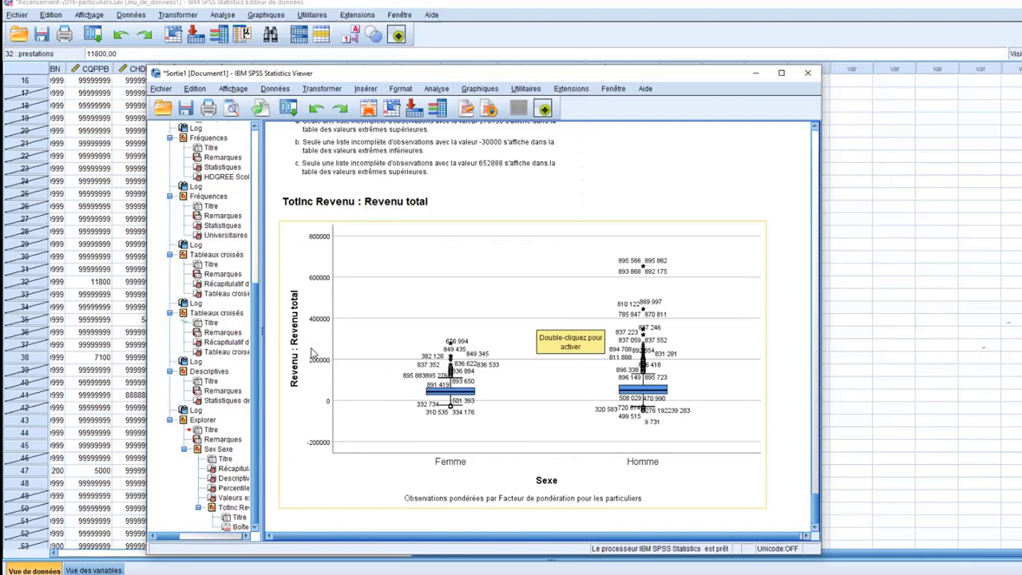
Step: Try to edit the income axis labels and outlier labels of the TotInc boxplot in the Chart Editor
click(313, 395)
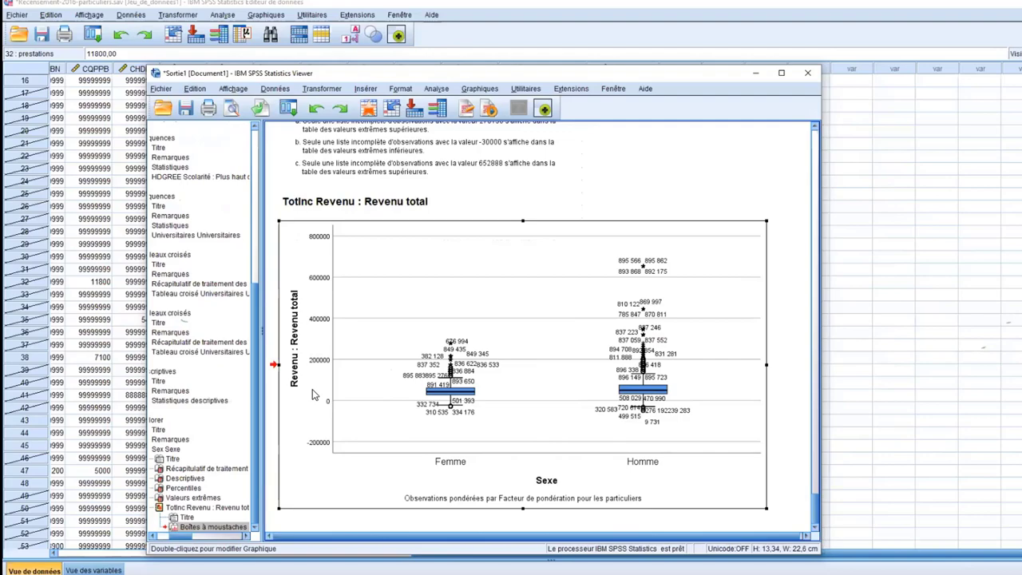
double_click(313, 394)
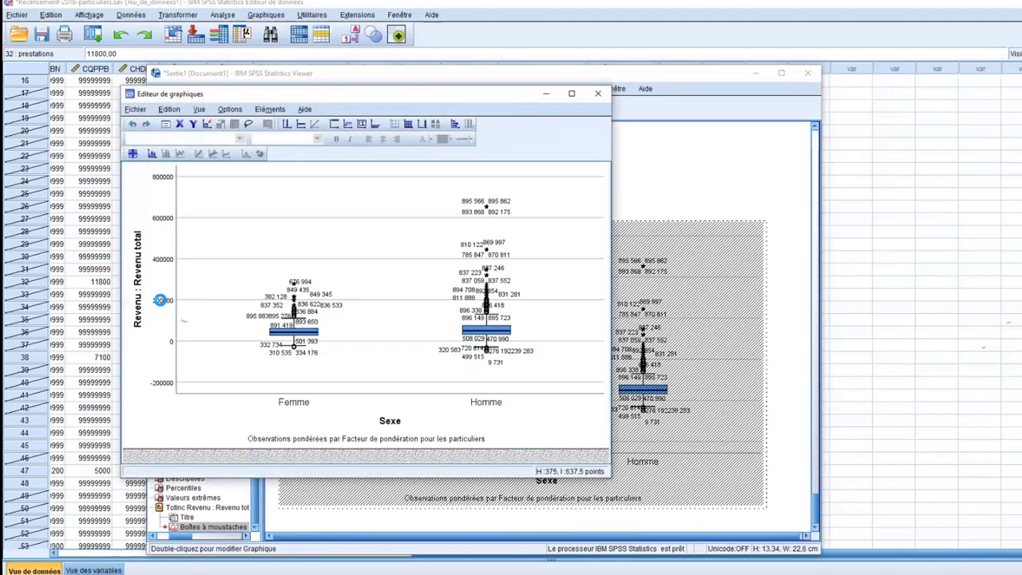
click(160, 300)
click(164, 302)
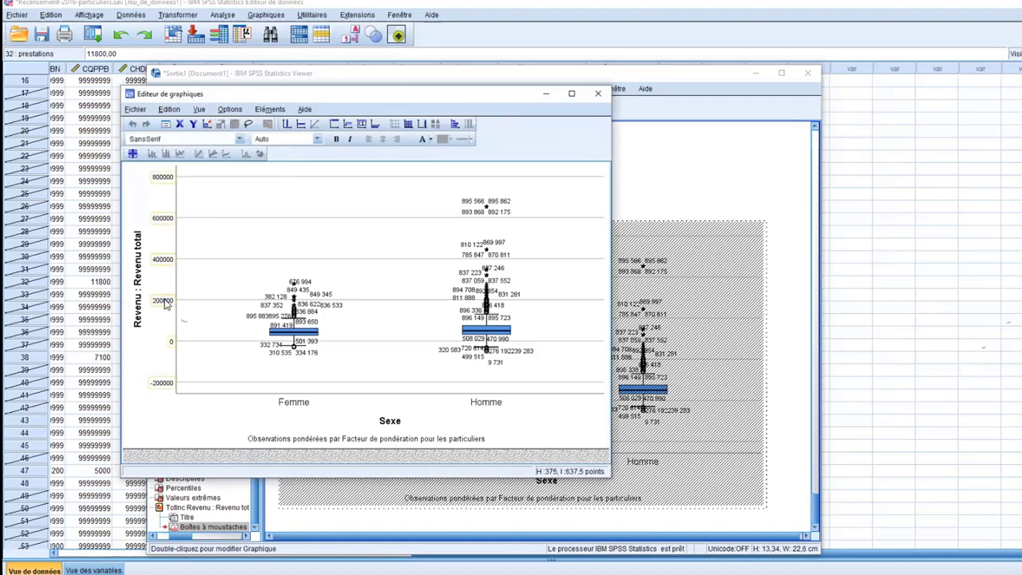
right_click(165, 303)
click(519, 262)
click(439, 343)
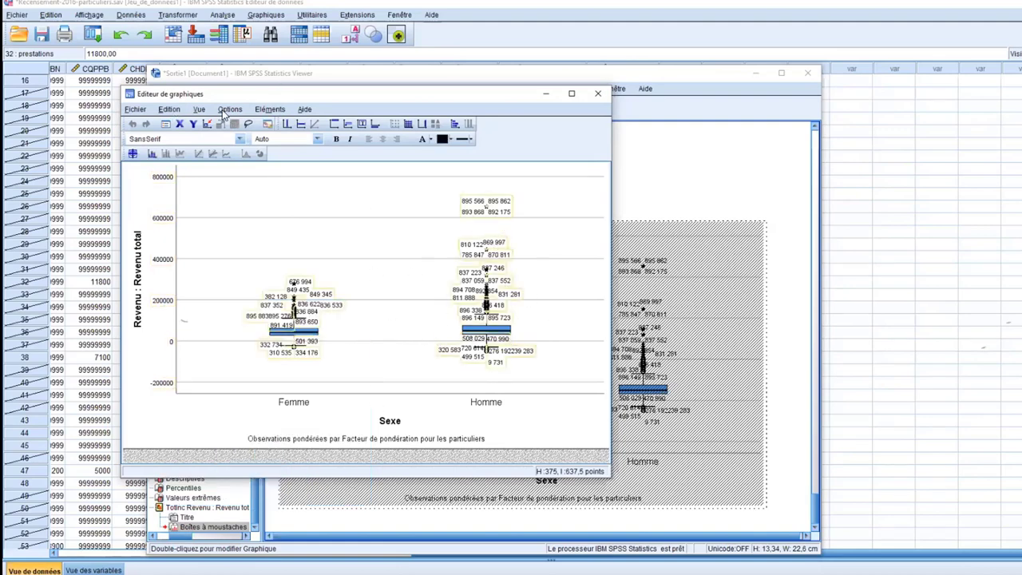
drag(362, 88, 381, 99)
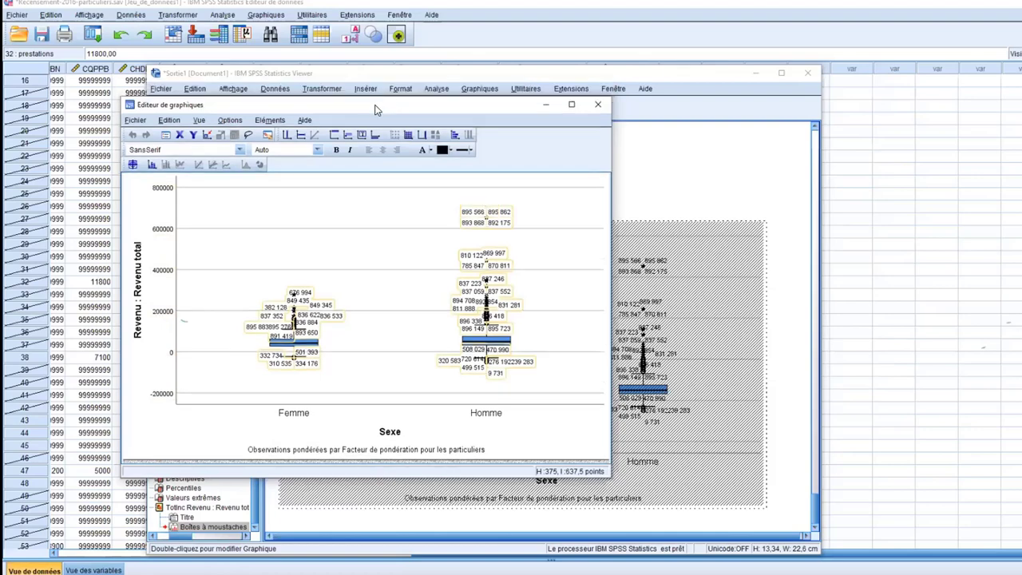
click(597, 105)
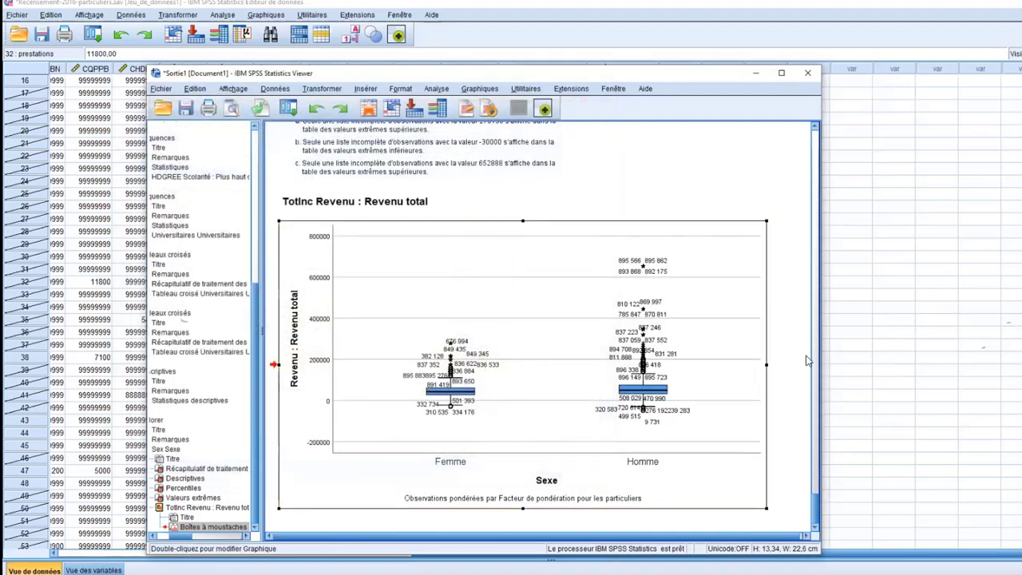
click(786, 355)
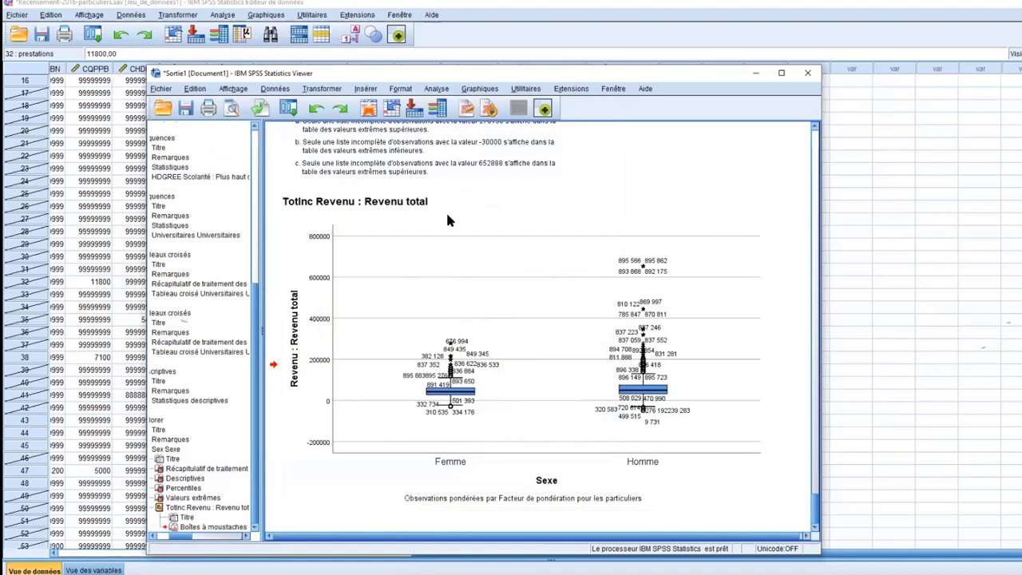
Step: Switch to the PowerPoint slideshow and advance to the demo slide on summarising quantitative variables by a categorical variable
key(alt+Tab)
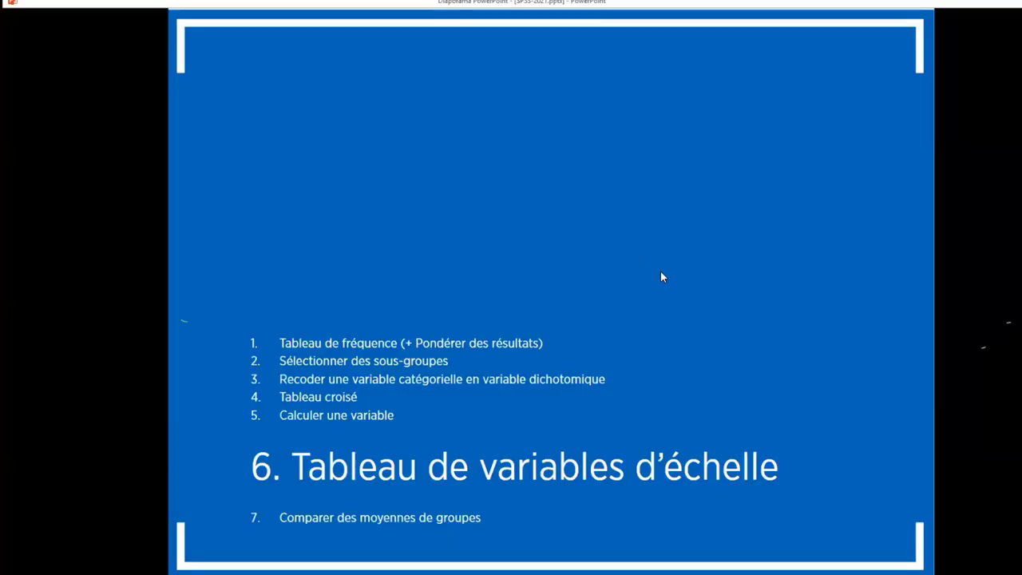
click(729, 310)
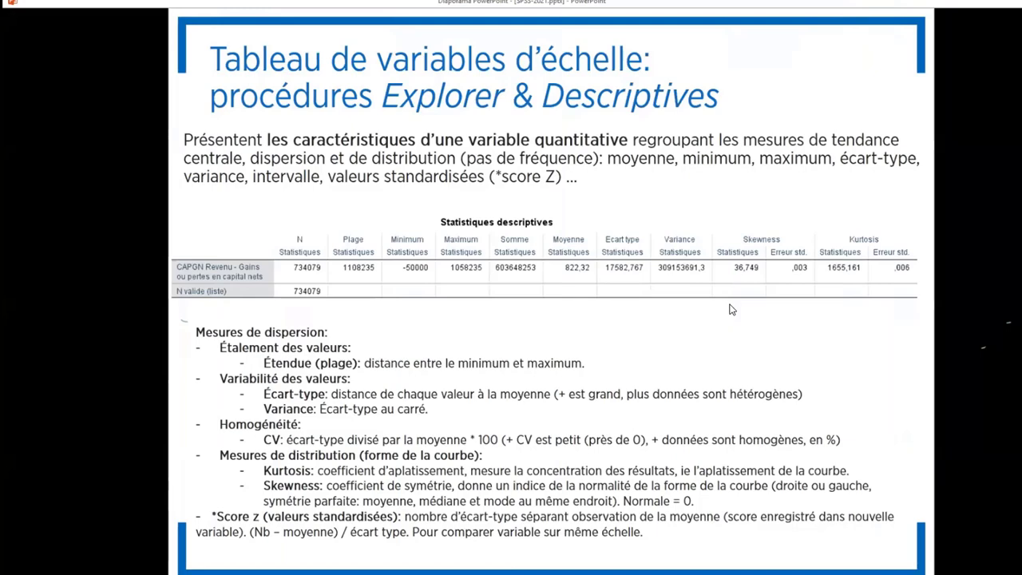
click(729, 309)
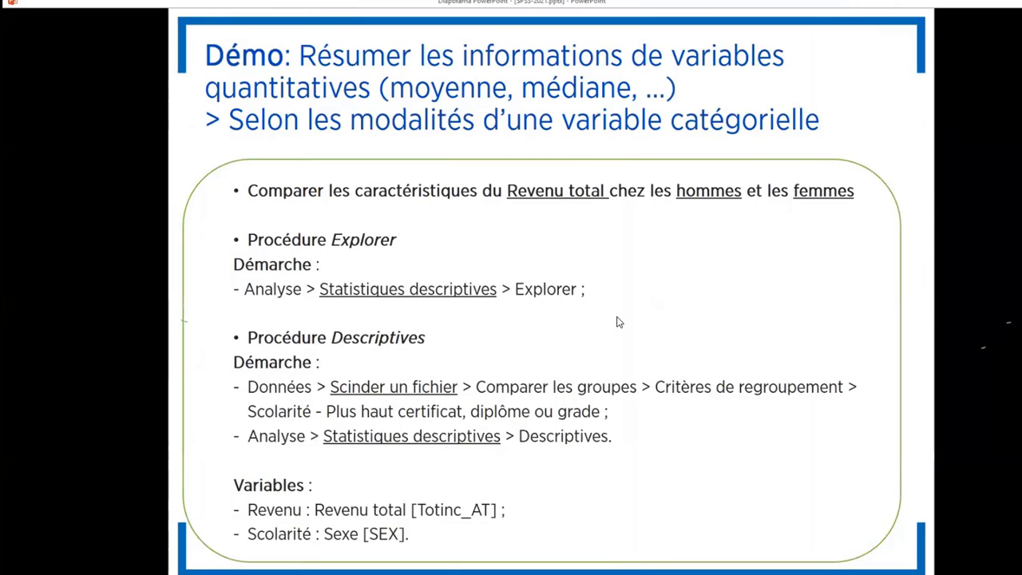
Step: Switch back to the SPSS data editor and display the available Compare Means procedures
key(alt+Tab)
key(alt+Tab)
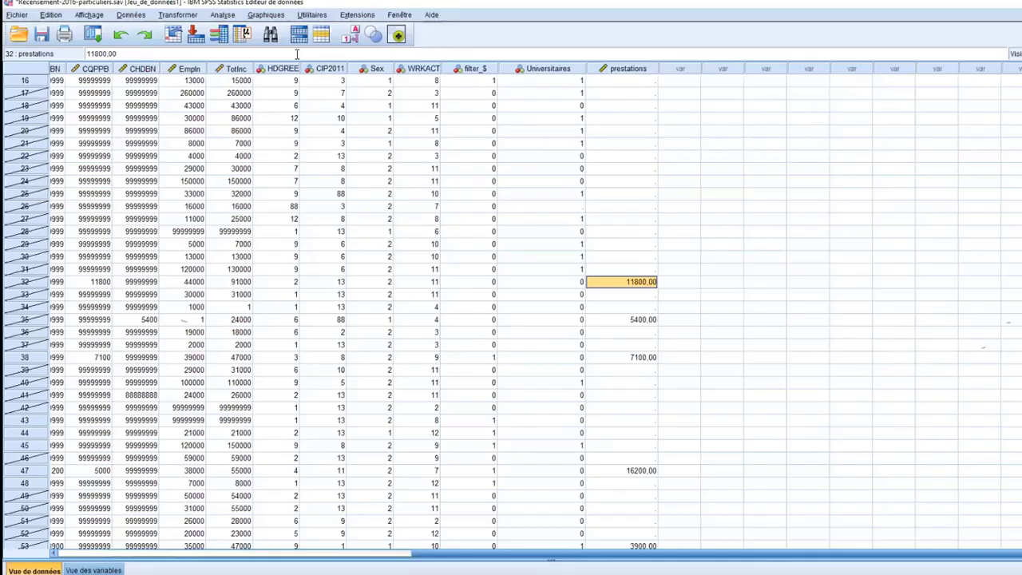
click(223, 15)
mouse_move(259, 86)
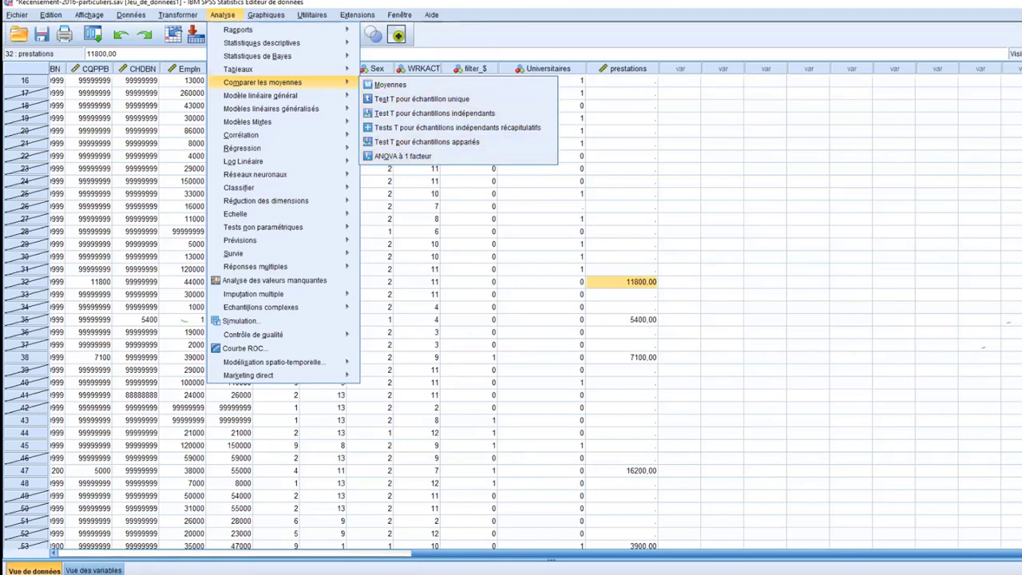
mouse_move(519, 1)
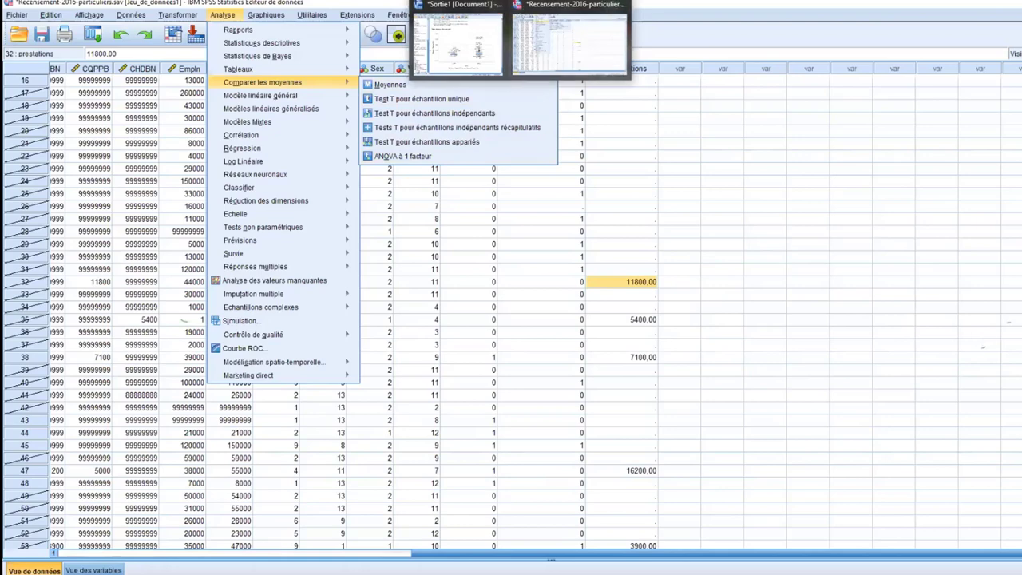